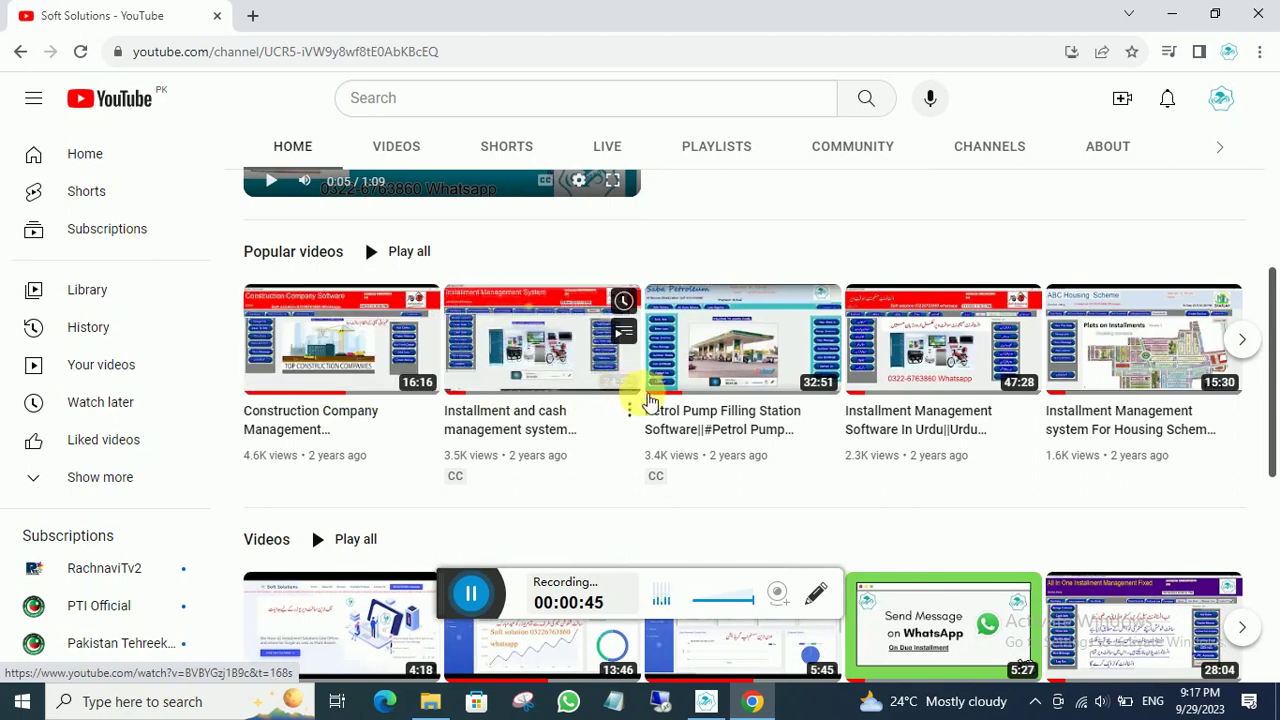
- Minimize the browser to bring up the School Management System login screen
{"action": "scroll", "coordinate": [935, 400], "scroll_direction": "down", "scroll_amount": 3}
{"action": "scroll", "coordinate": [940, 395], "scroll_direction": "up", "scroll_amount": 3}
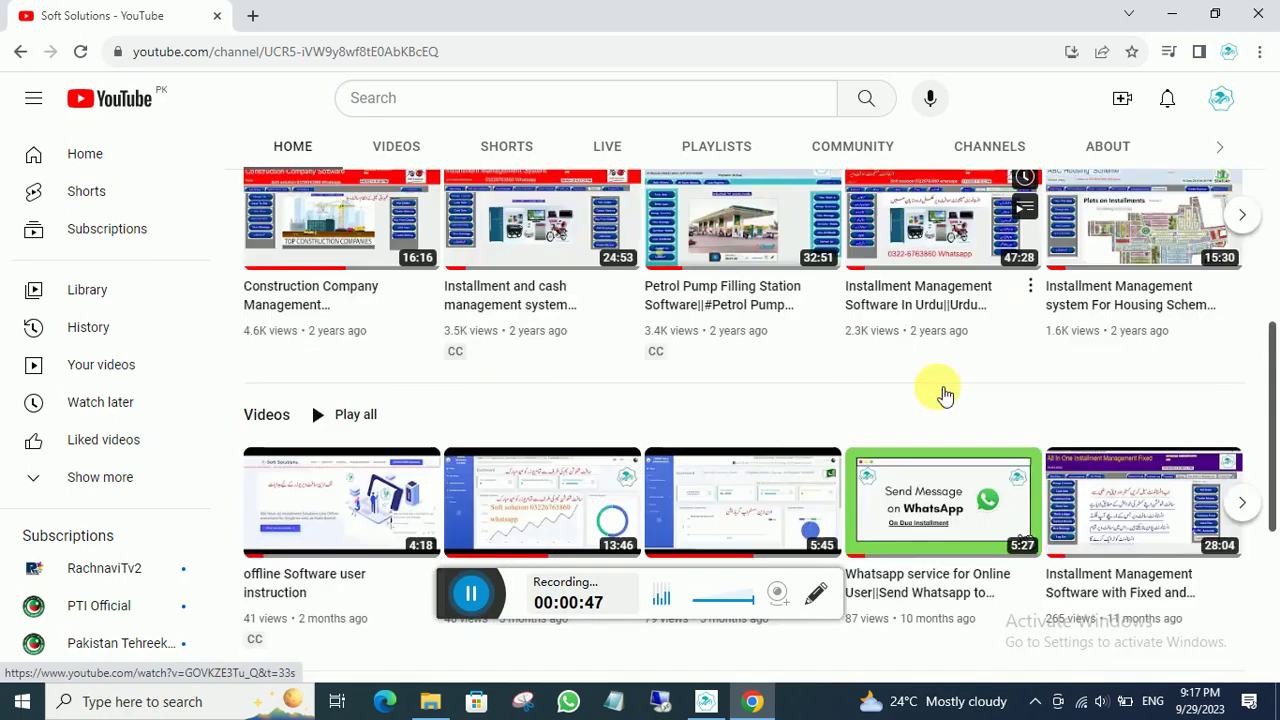
{"action": "scroll", "coordinate": [1080, 408], "scroll_direction": "down", "scroll_amount": 4}
{"action": "scroll", "coordinate": [900, 418], "scroll_direction": "up", "scroll_amount": 6}
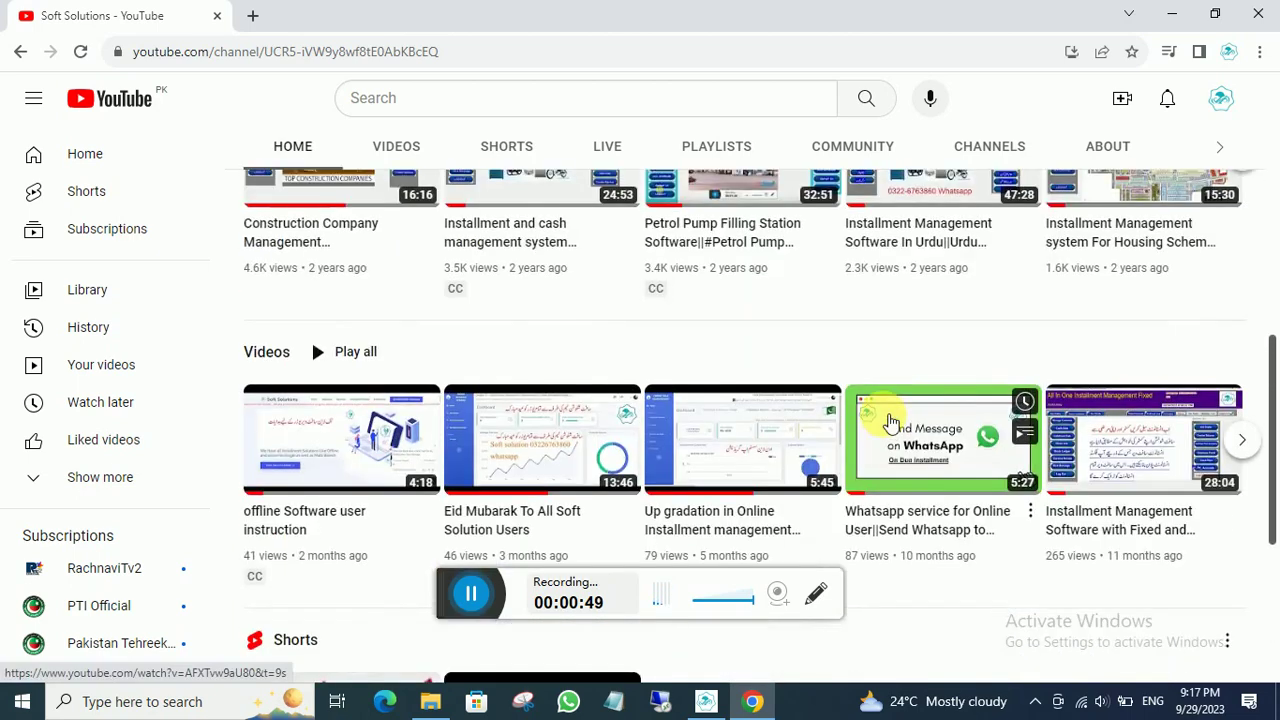
{"action": "scroll", "coordinate": [886, 414], "scroll_direction": "up", "scroll_amount": 2}
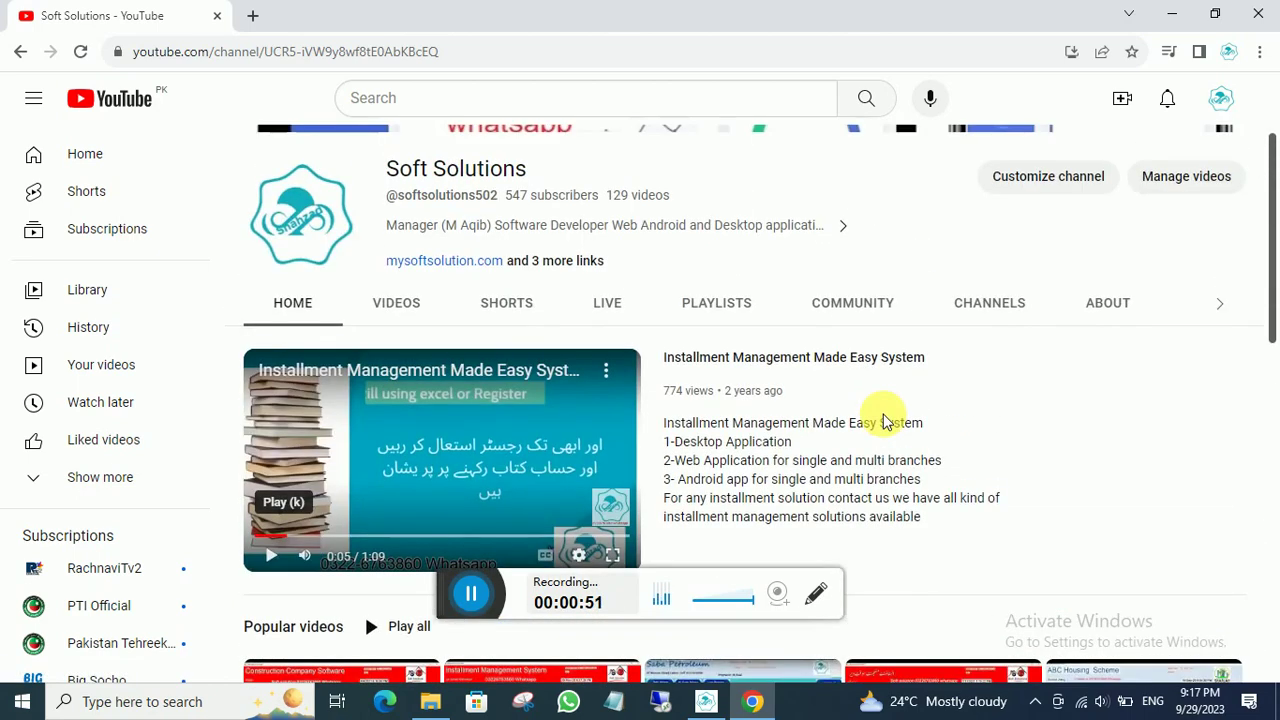
{"action": "scroll", "coordinate": [883, 420], "scroll_direction": "up", "scroll_amount": 2}
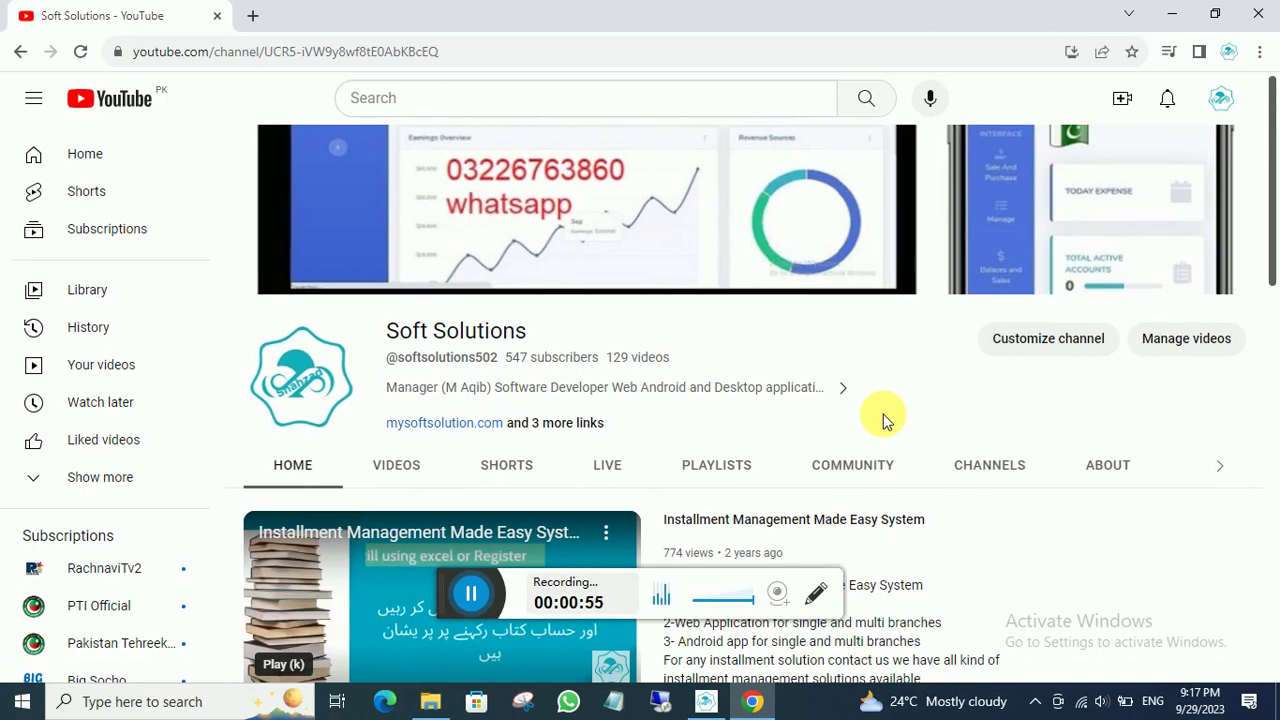
{"action": "scroll", "coordinate": [885, 402], "scroll_direction": "down", "scroll_amount": 3}
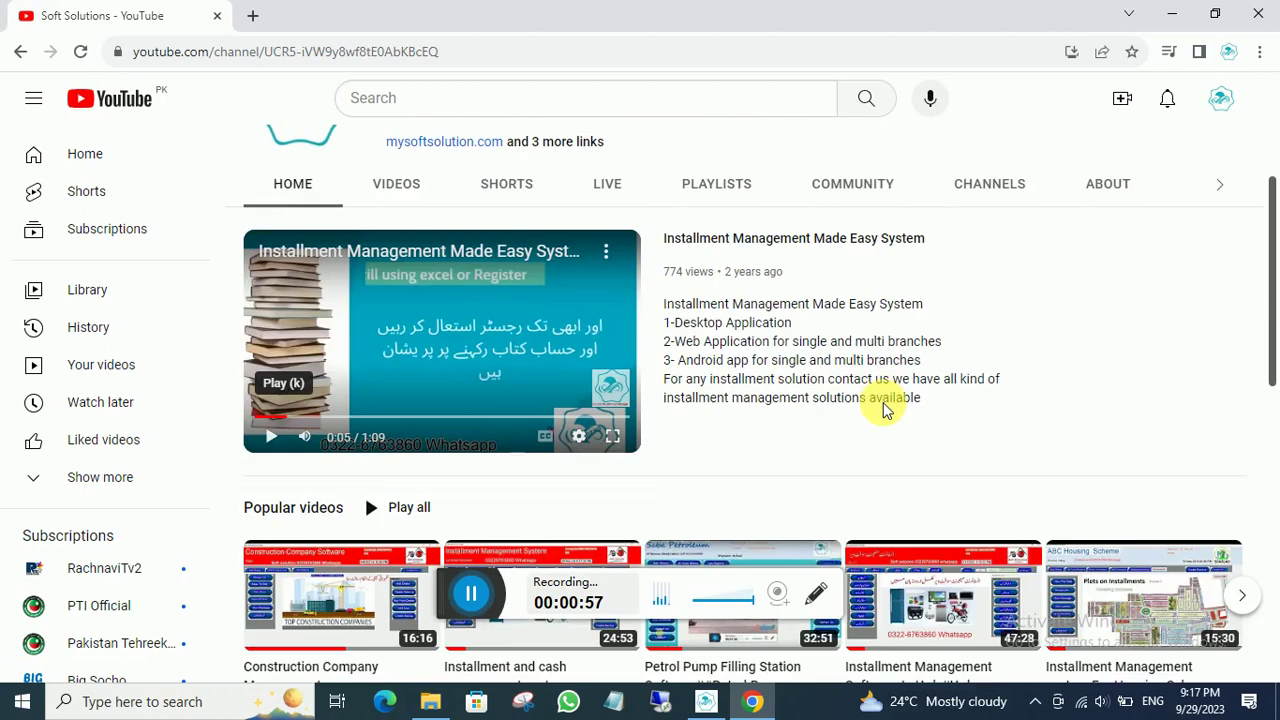
{"action": "scroll", "coordinate": [889, 409], "scroll_direction": "up", "scroll_amount": 3}
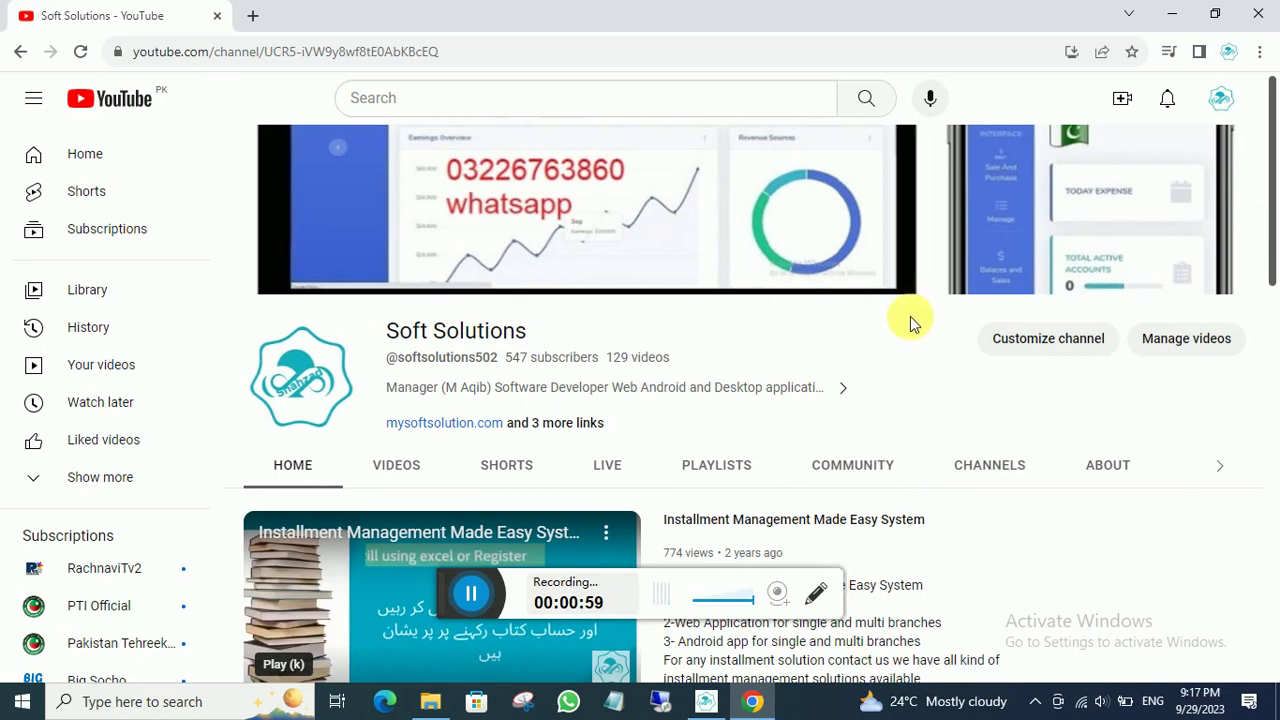
{"action": "left_click", "coordinate": [1172, 14]}
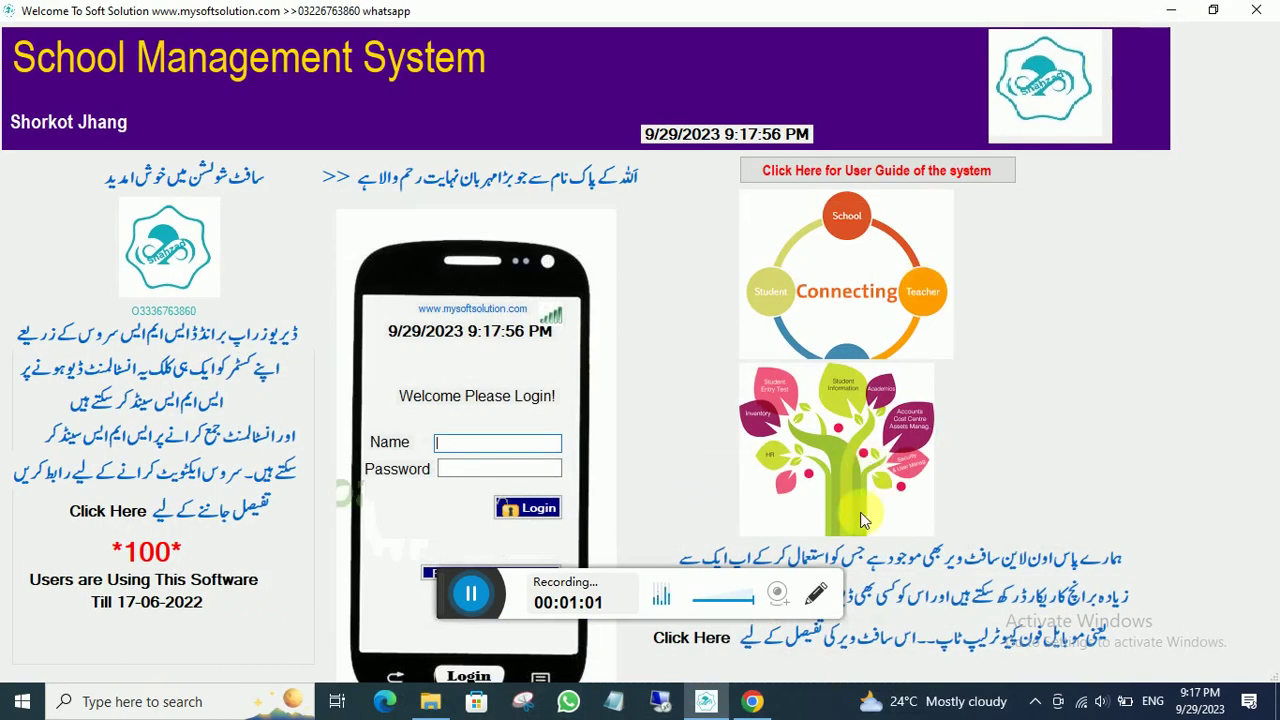
{"action": "left_click", "coordinate": [752, 701]}
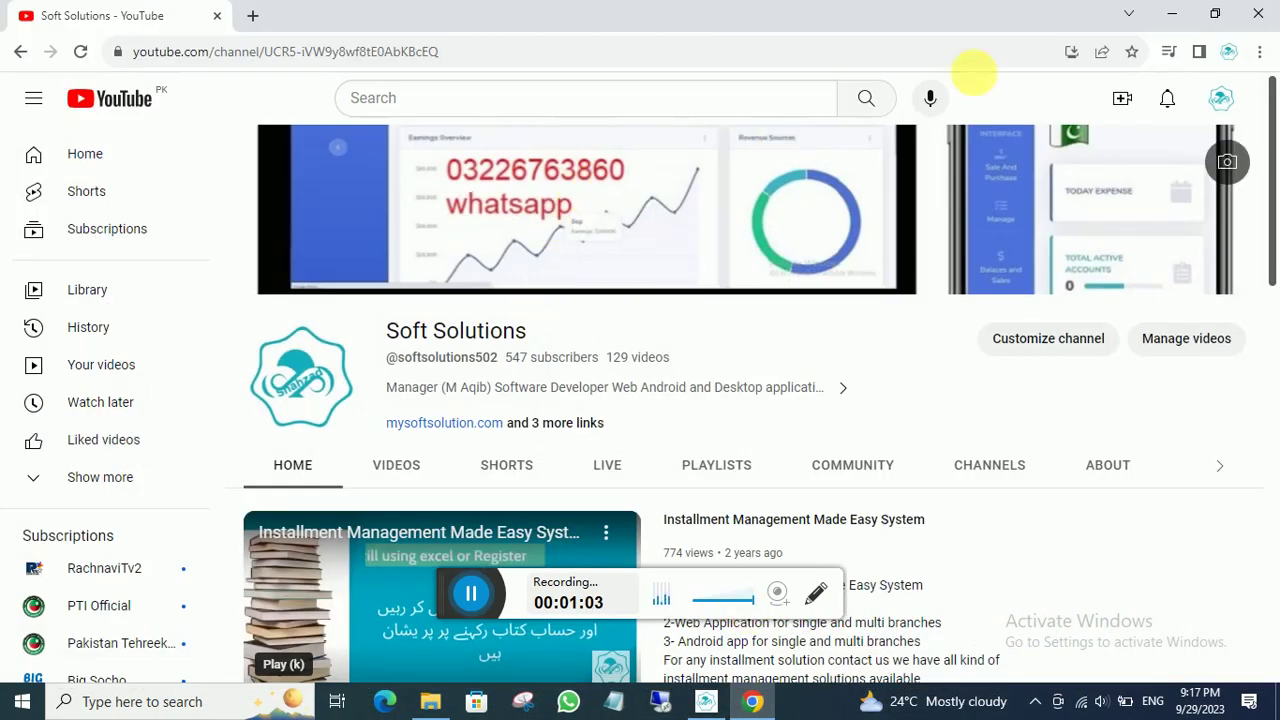
{"action": "left_click", "coordinate": [1172, 14]}
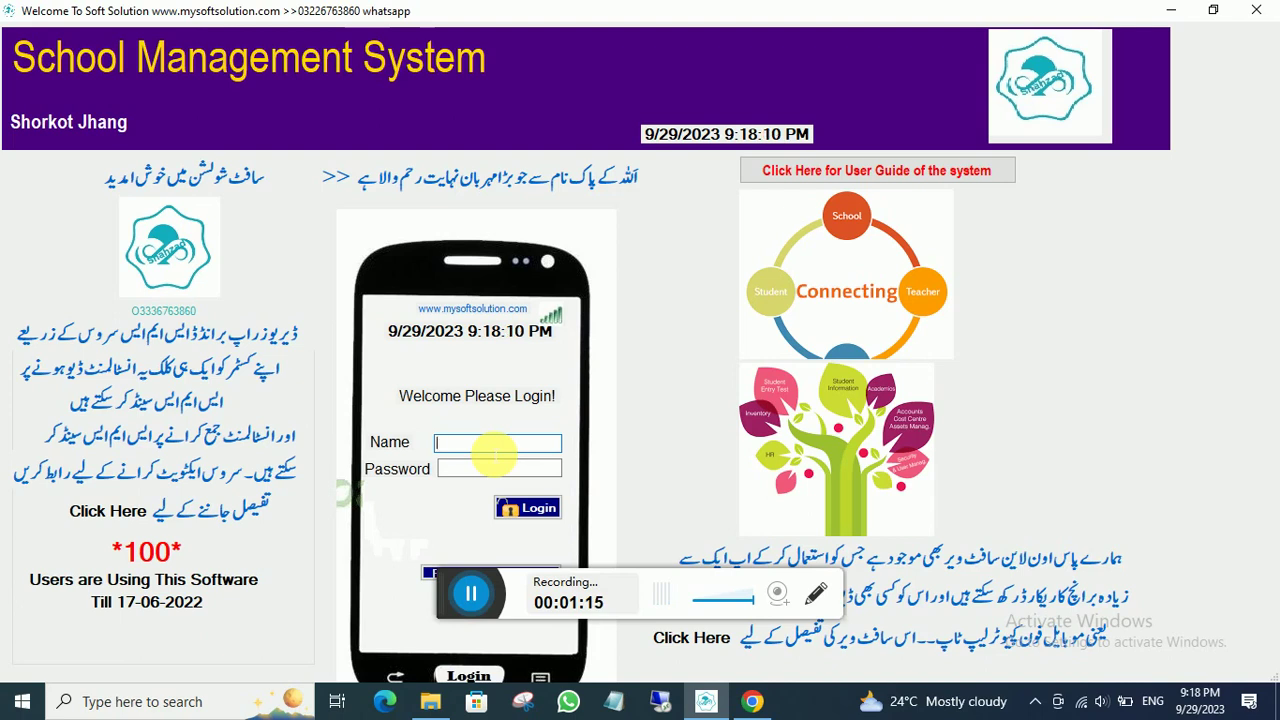
- Log in with the user name and password
{"action": "type", "text": "bc"}
{"action": "key", "text": "Tab"}
{"action": "type", "text": "123"}
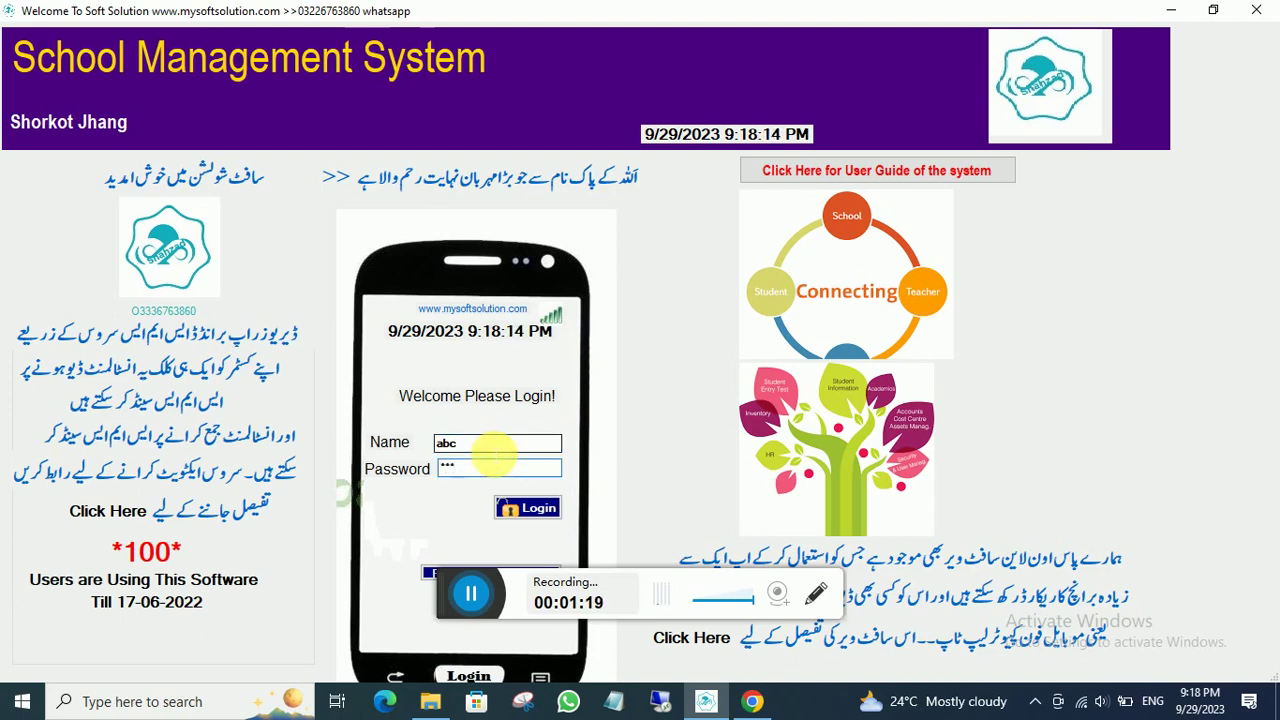
{"action": "key", "text": "Return"}
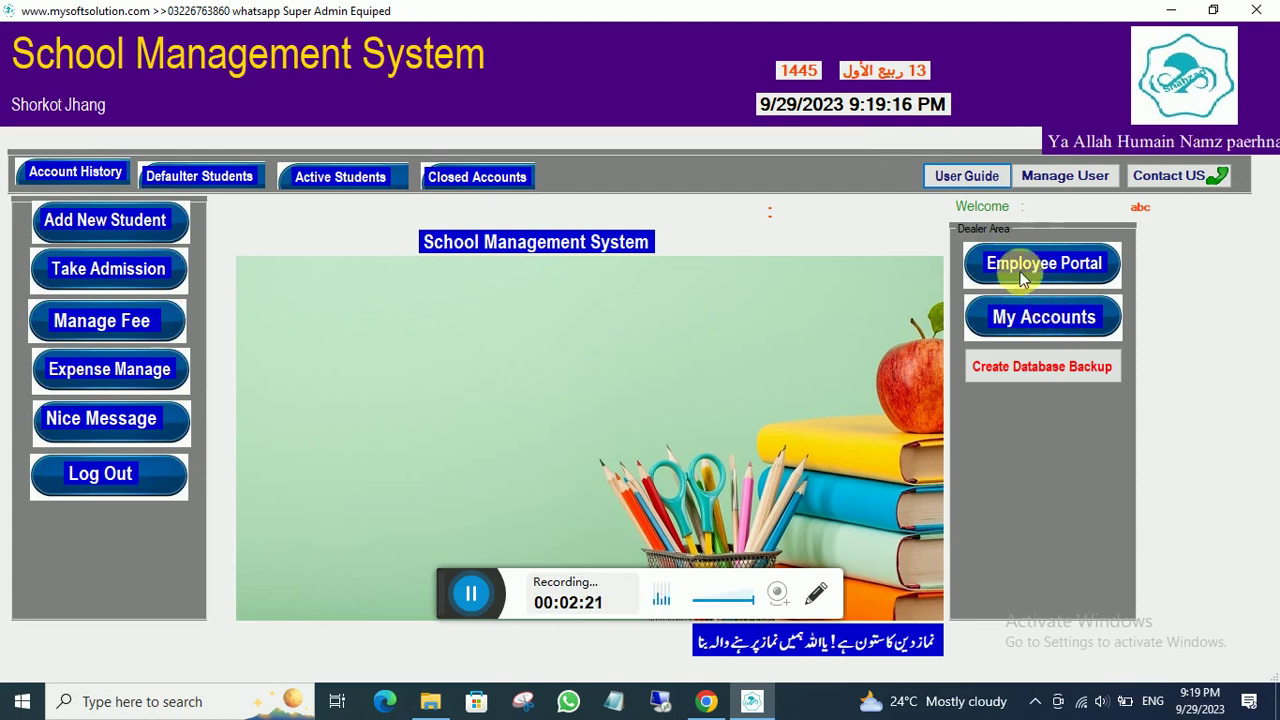
- Save bank account 250 titled 'gpf account' with branch na
{"action": "left_click", "coordinate": [1036, 322]}
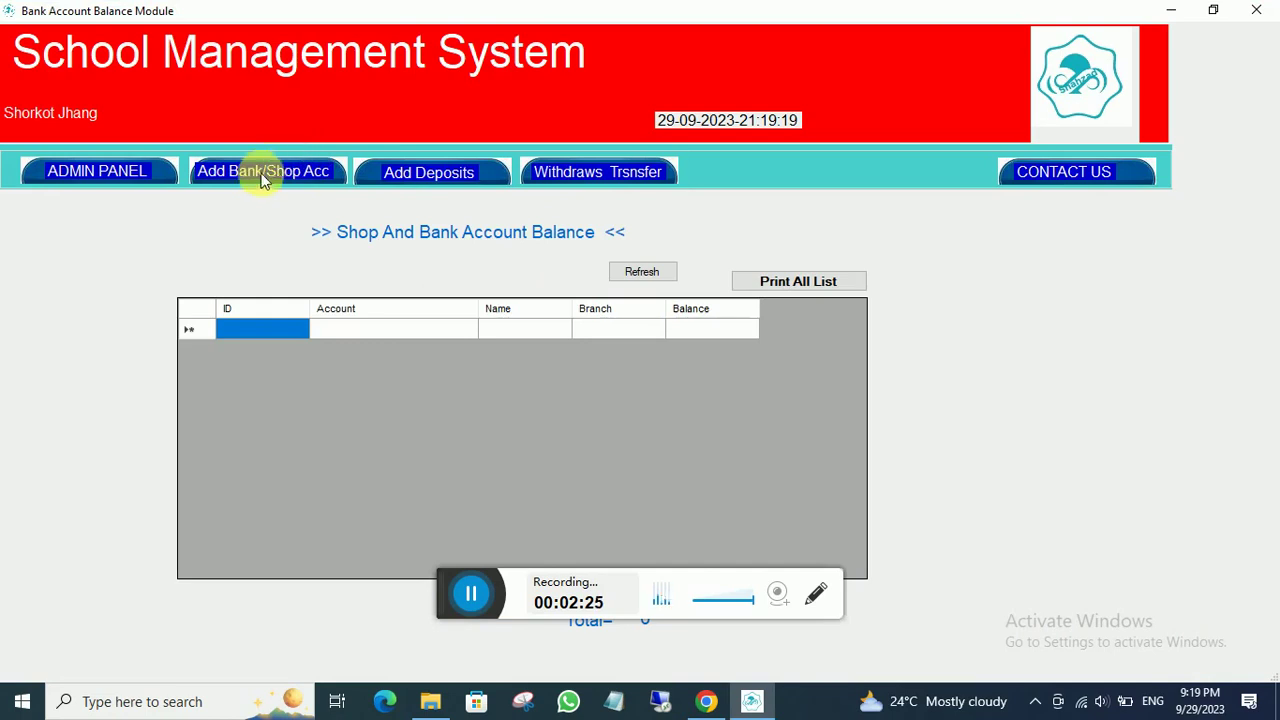
{"action": "left_click", "coordinate": [265, 176]}
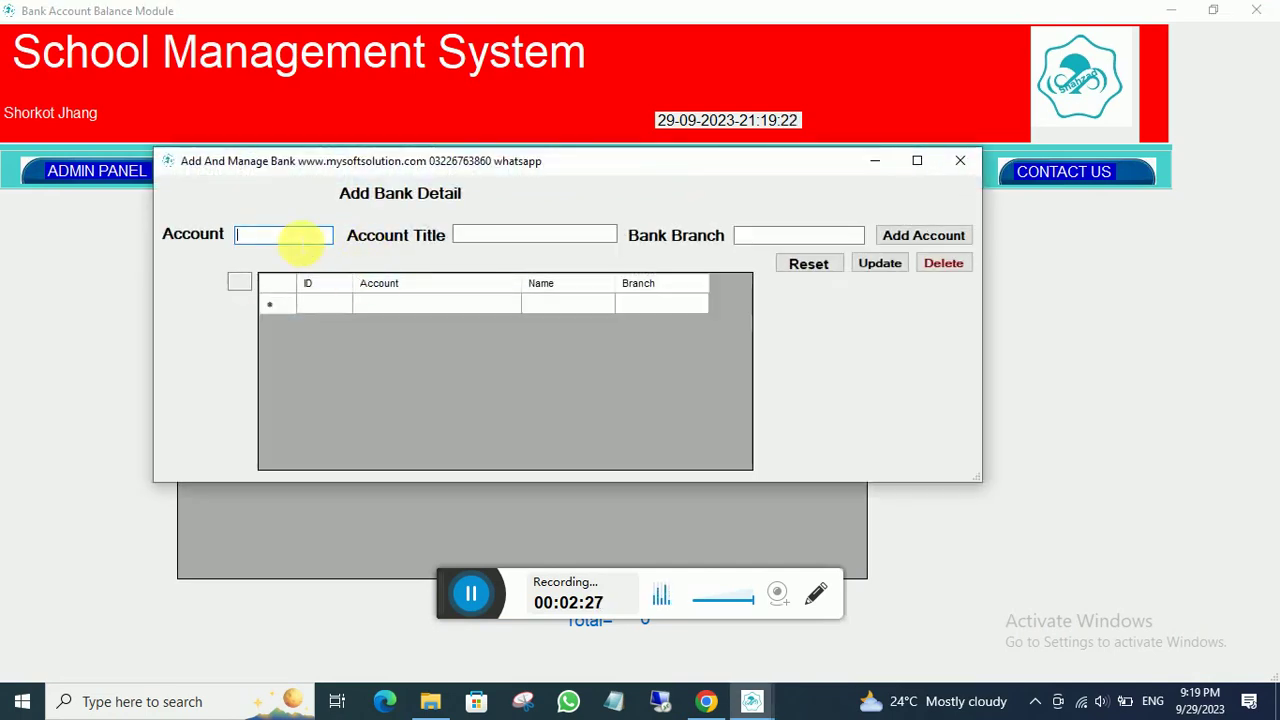
{"action": "type", "text": "250"}
{"action": "left_click", "coordinate": [493, 238]}
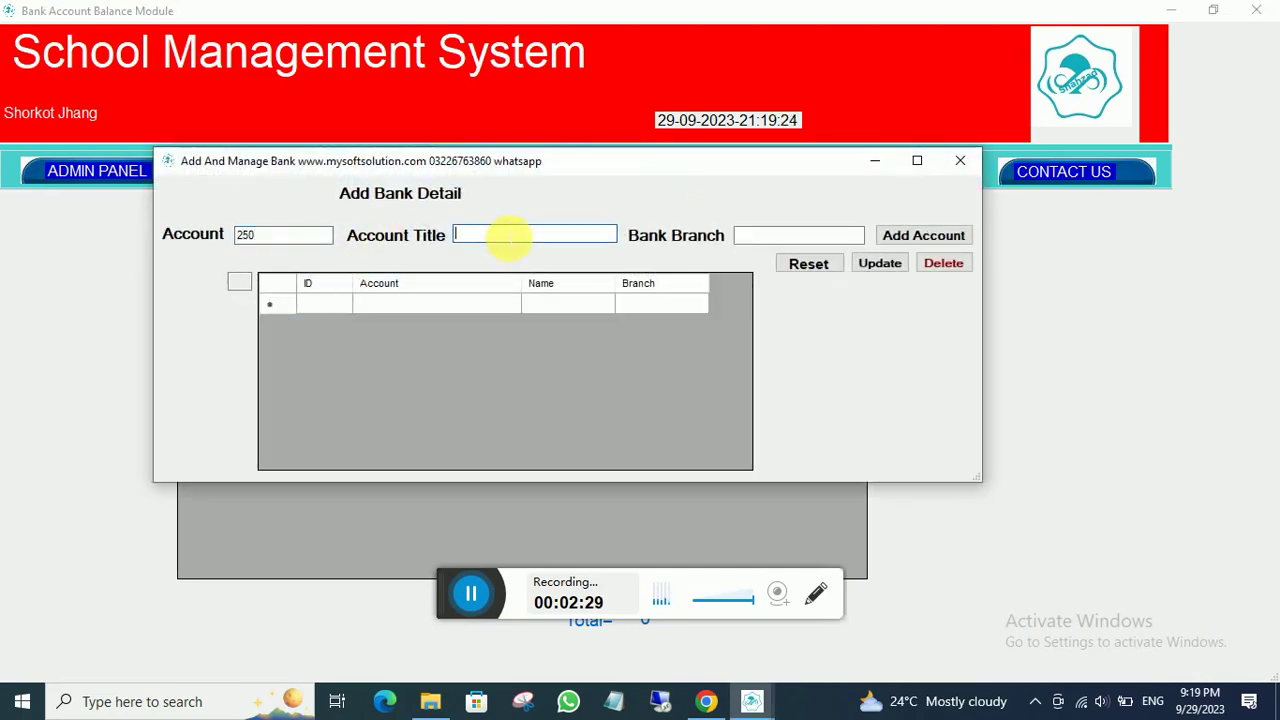
{"action": "type", "text": "gpf a"}
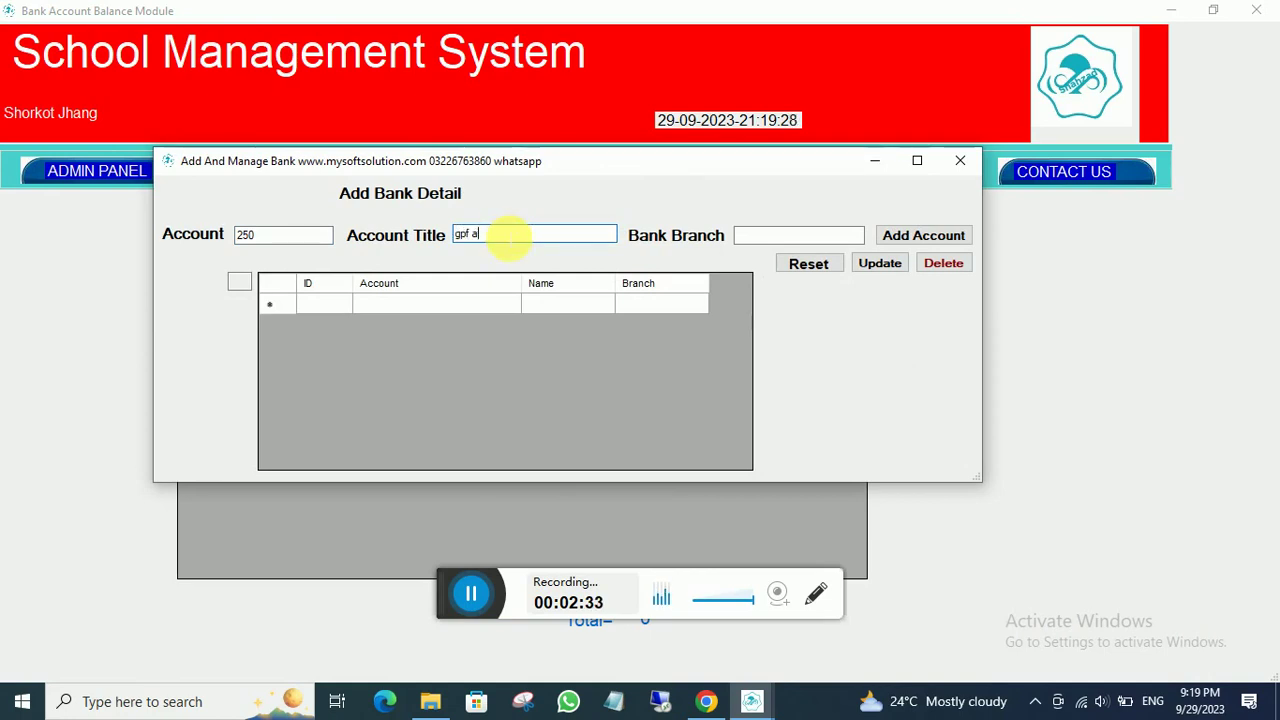
{"action": "type", "text": "ccount"}
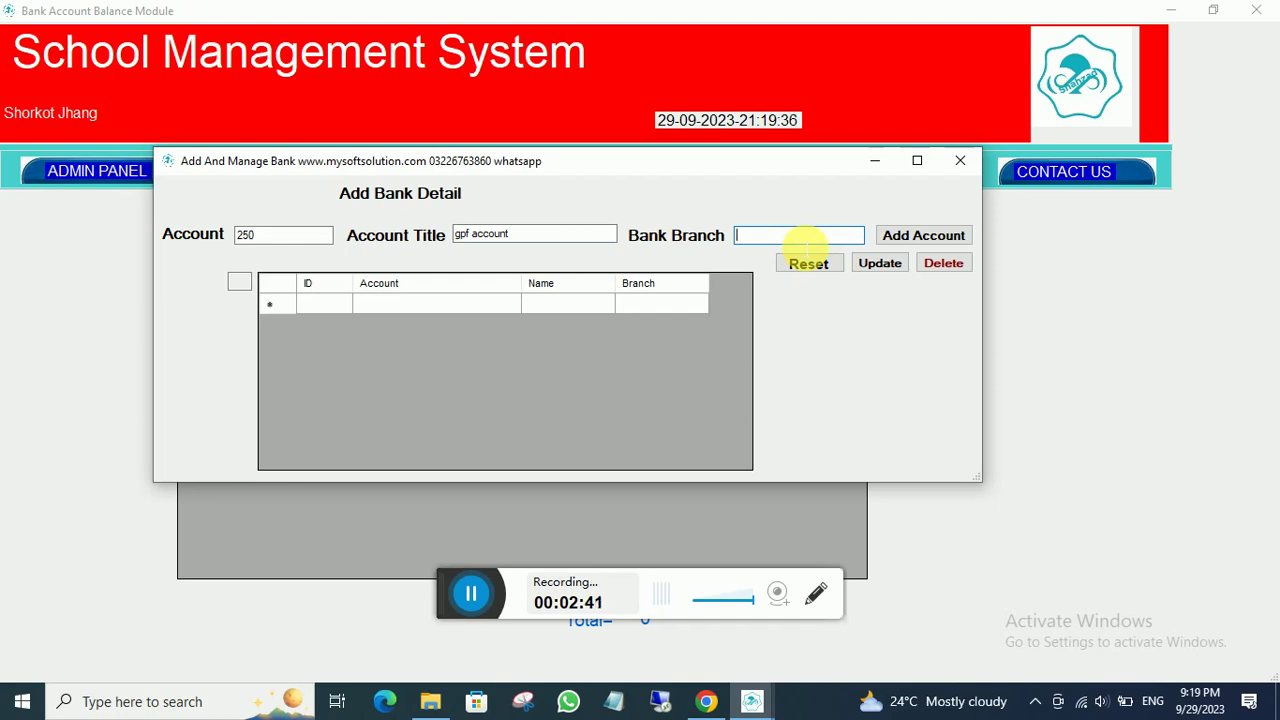
{"action": "type", "text": "n"}
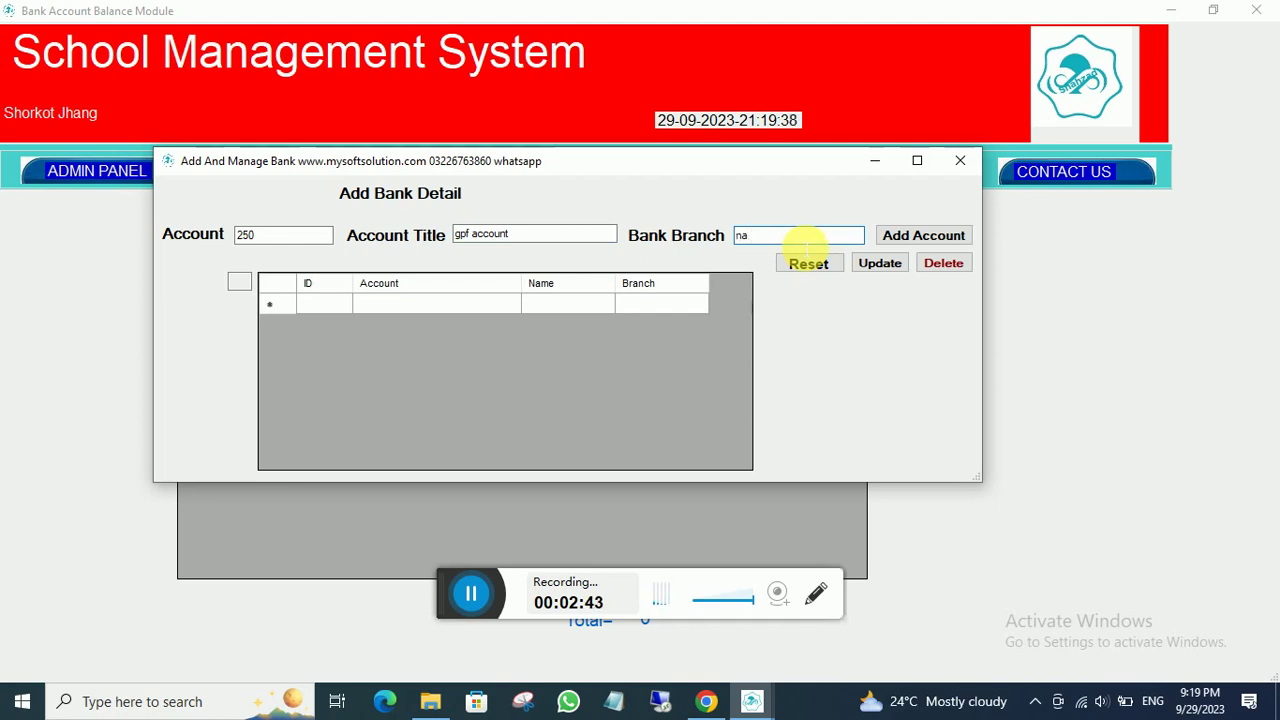
{"action": "type", "text": "a"}
{"action": "left_click", "coordinate": [916, 236]}
{"action": "left_click", "coordinate": [651, 409]}
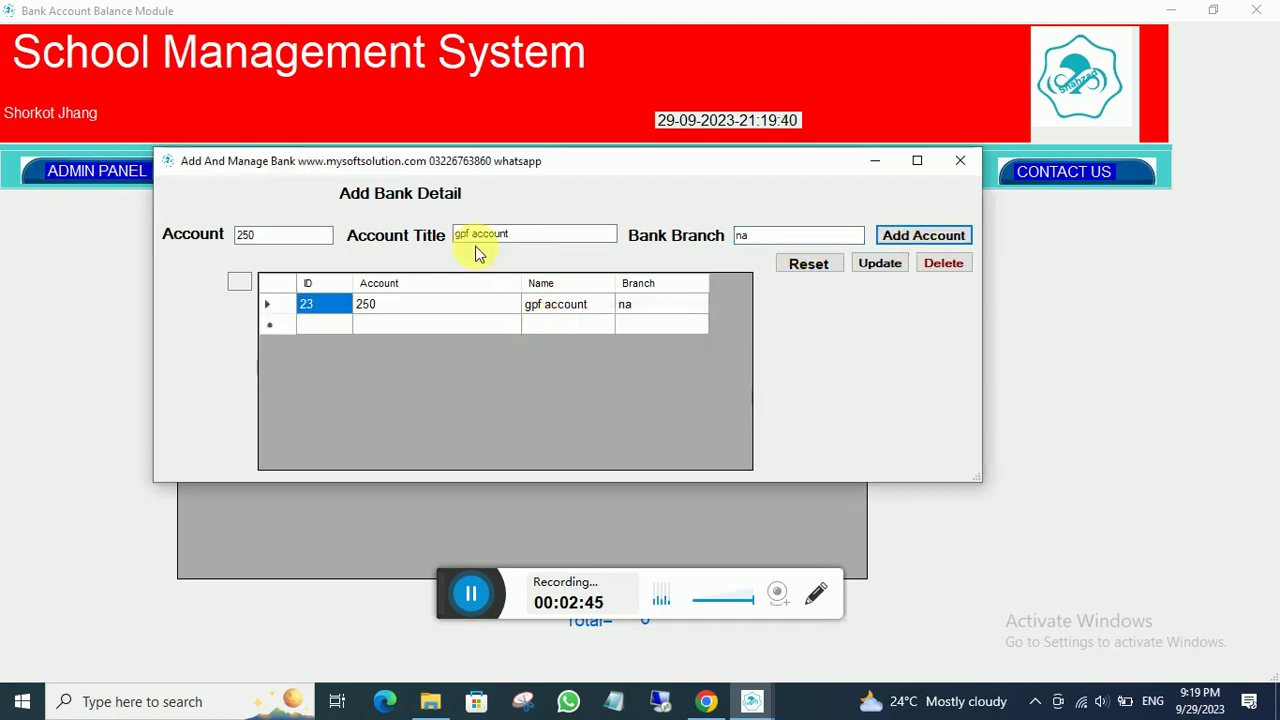
- Save account 255 titled 'School Fund' with the same branch na
{"action": "left_click", "coordinate": [282, 238]}
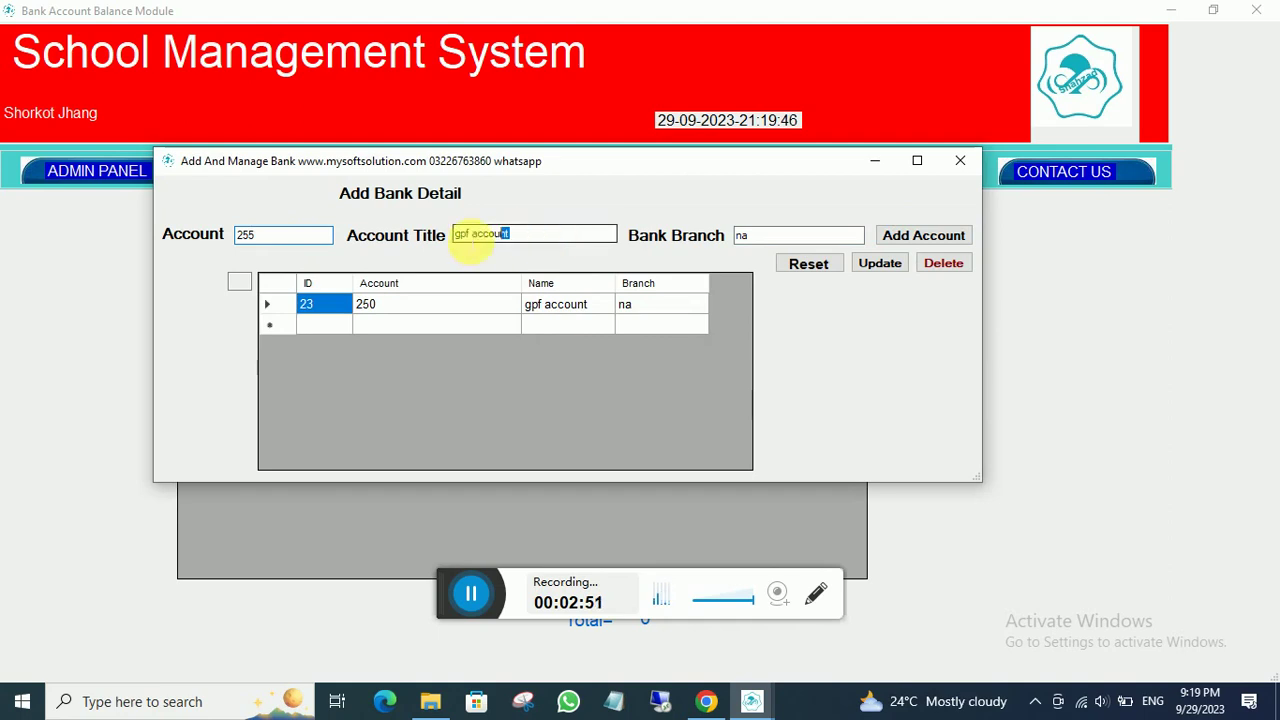
{"action": "left_click_drag", "start_coordinate": [503, 231], "coordinate": [371, 234]}
{"action": "key", "text": "BackSpace"}
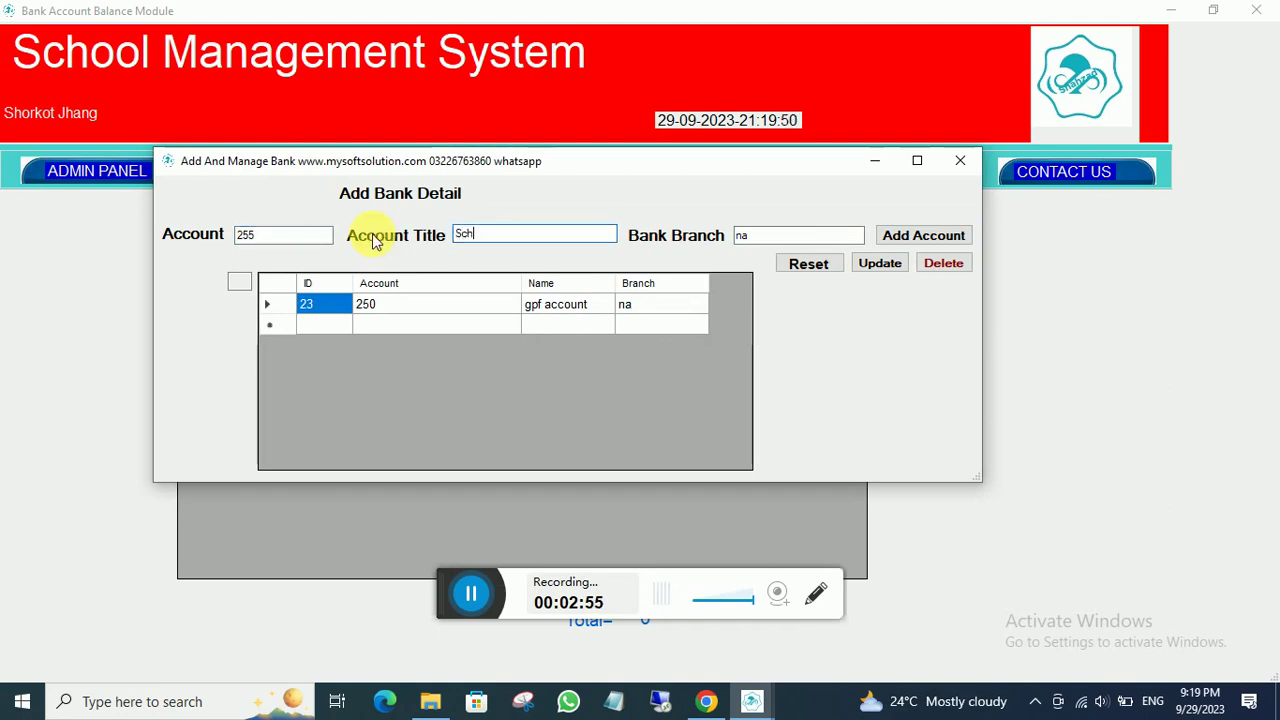
{"action": "type", "text": "School Fund"}
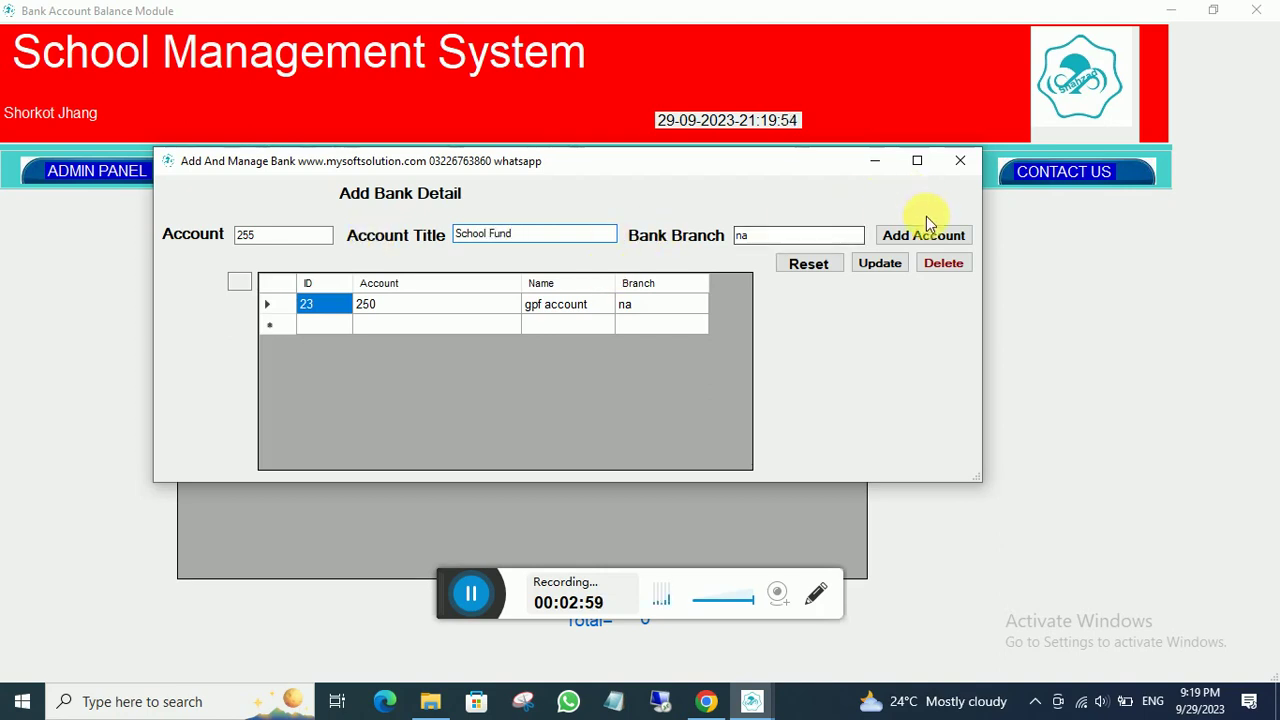
{"action": "left_click", "coordinate": [896, 240]}
{"action": "left_click", "coordinate": [655, 405]}
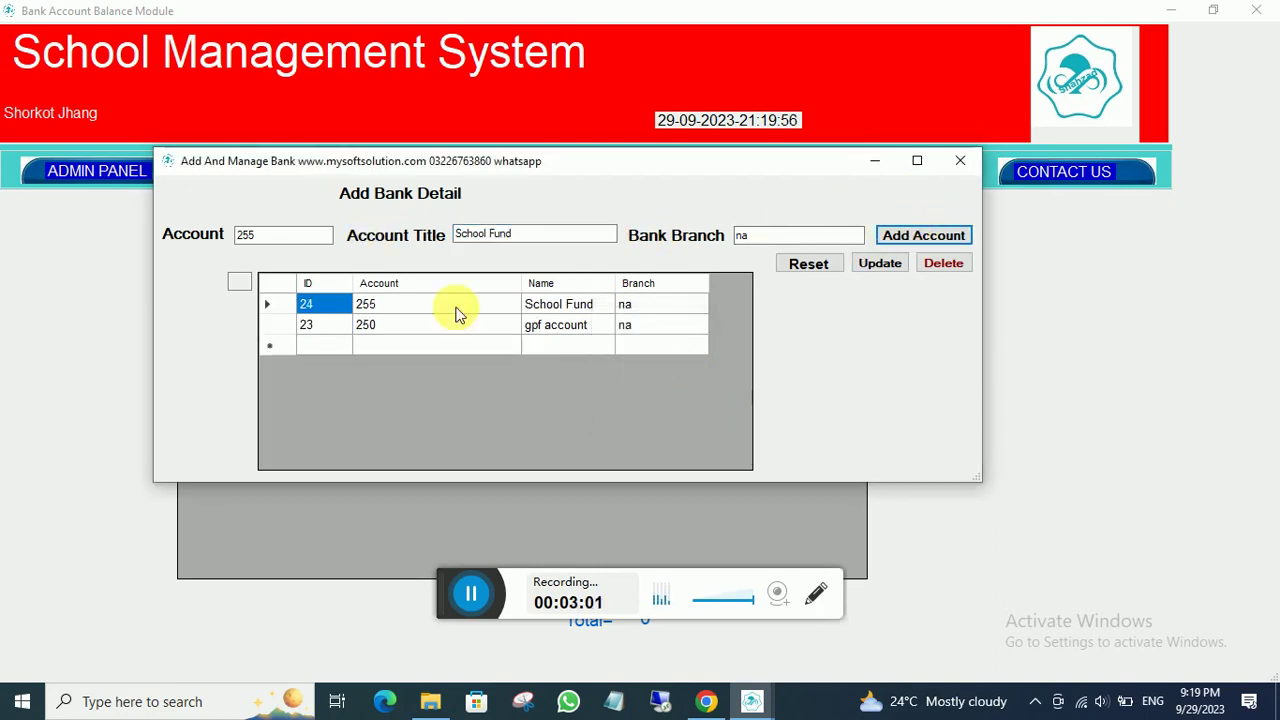
{"action": "left_click", "coordinate": [316, 236]}
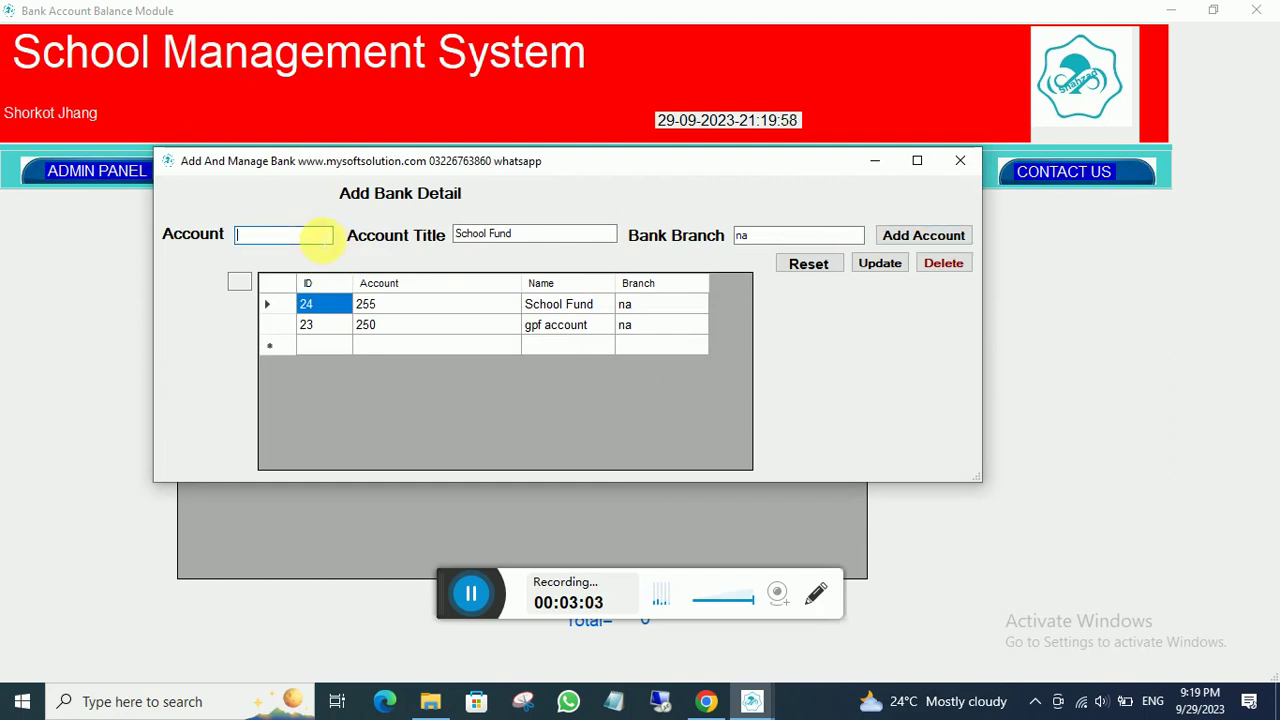
- Save account 100 titled 'Tour Account'
{"action": "type", "text": "100"}
{"action": "key", "text": "Tab"}
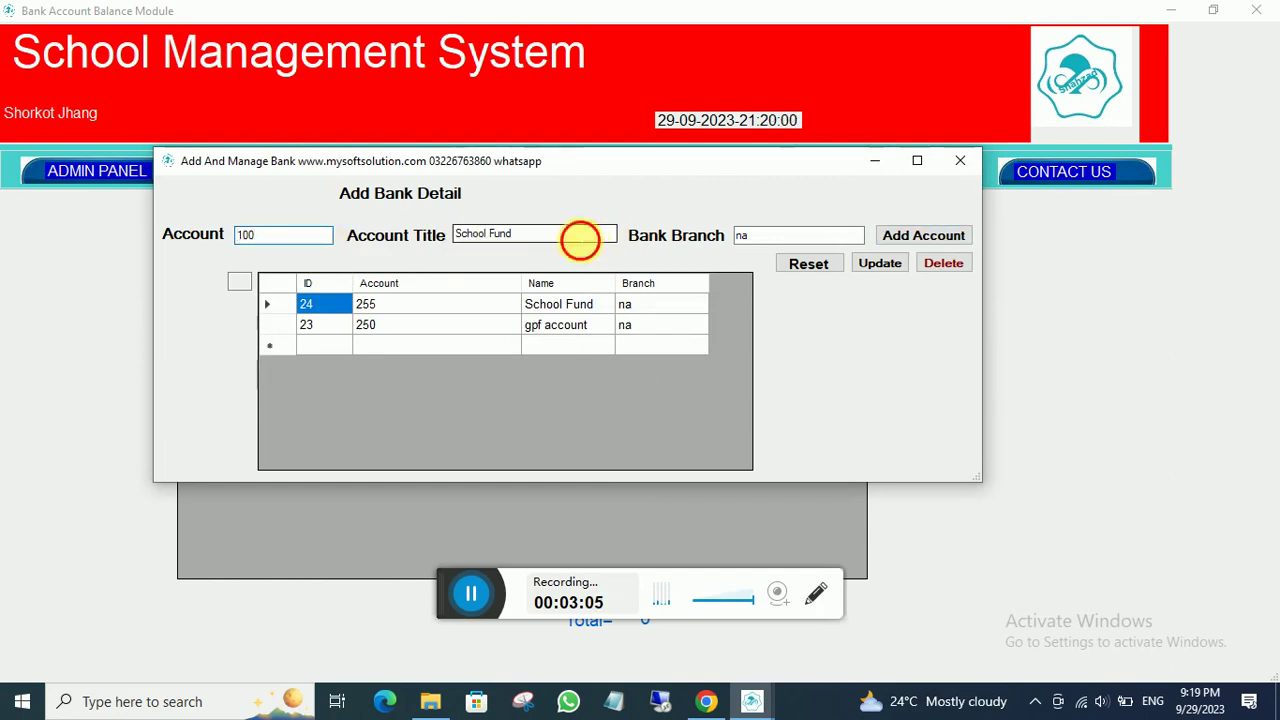
{"action": "key", "text": "BackSpace"}
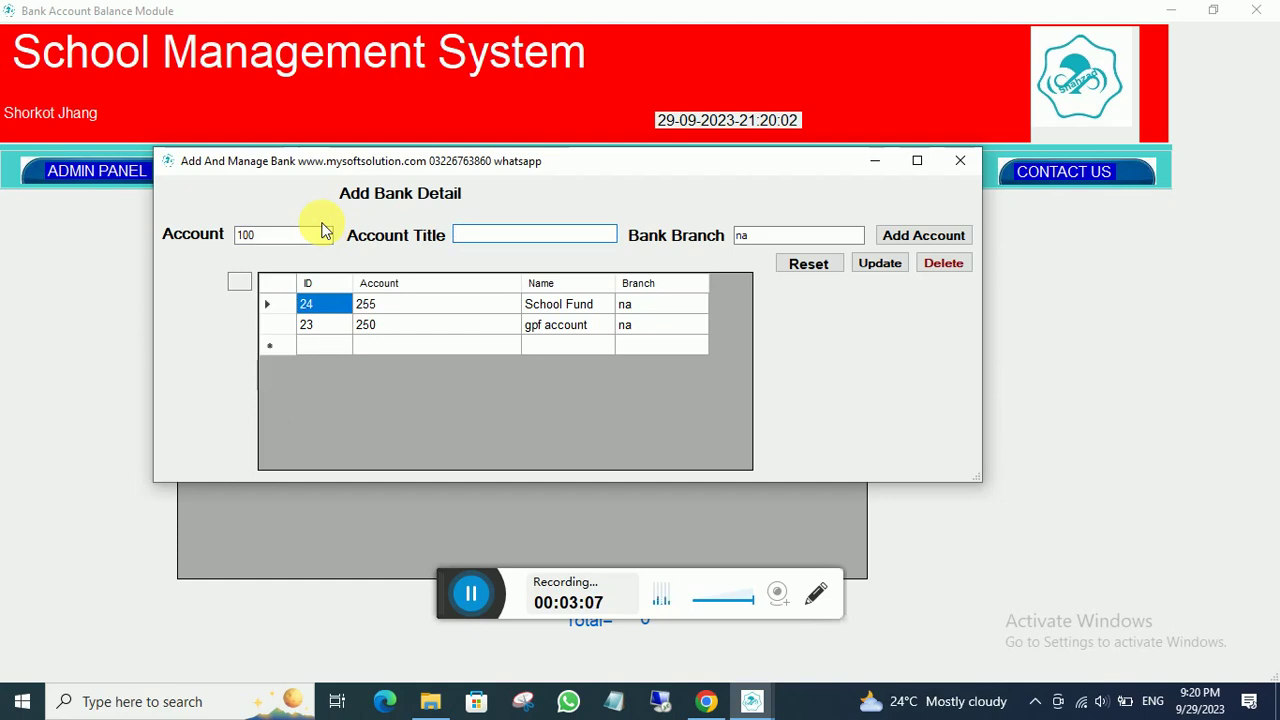
{"action": "type", "text": "Tour"}
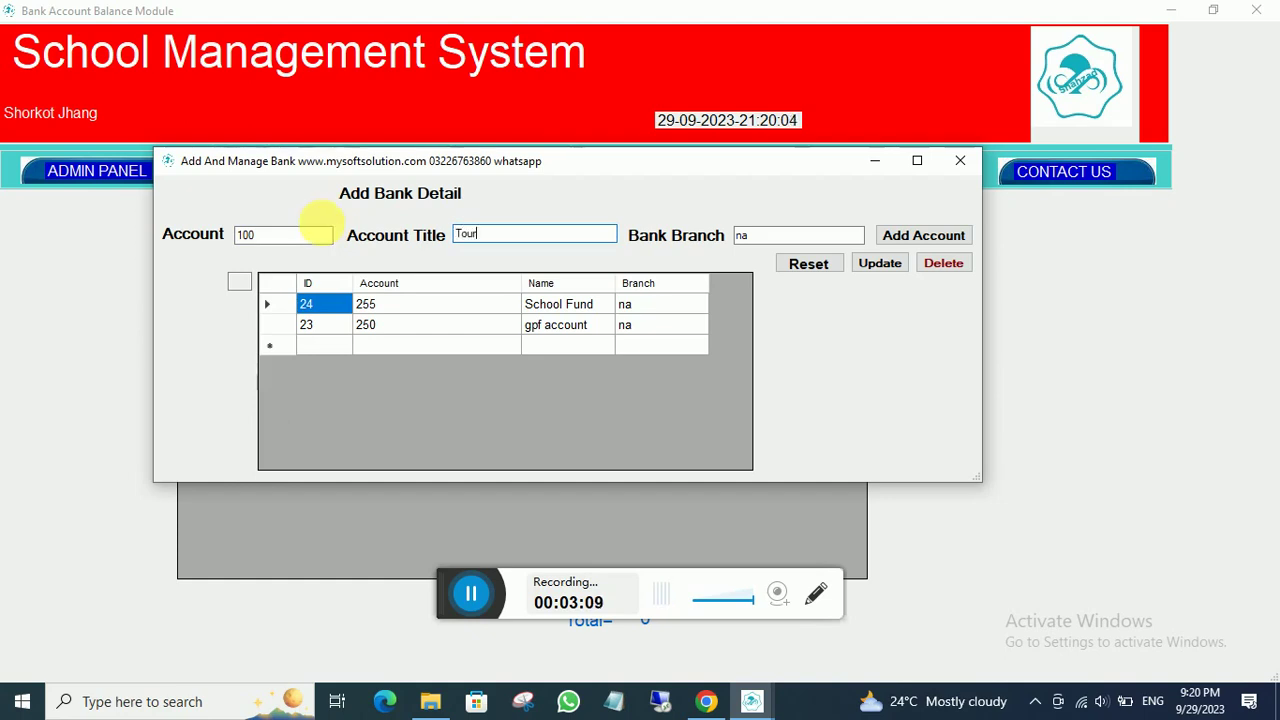
{"action": "type", "text": " Account"}
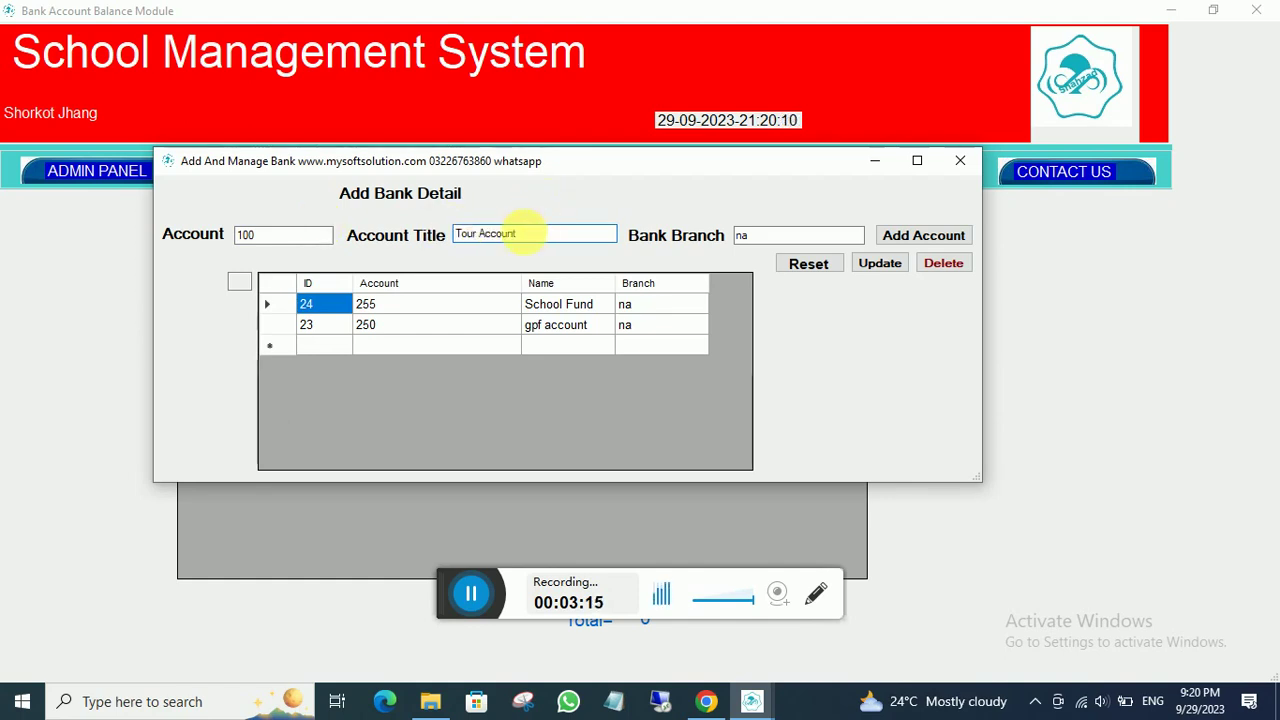
{"action": "left_click", "coordinate": [893, 239]}
{"action": "left_click", "coordinate": [652, 410]}
{"action": "left_click", "coordinate": [314, 238]}
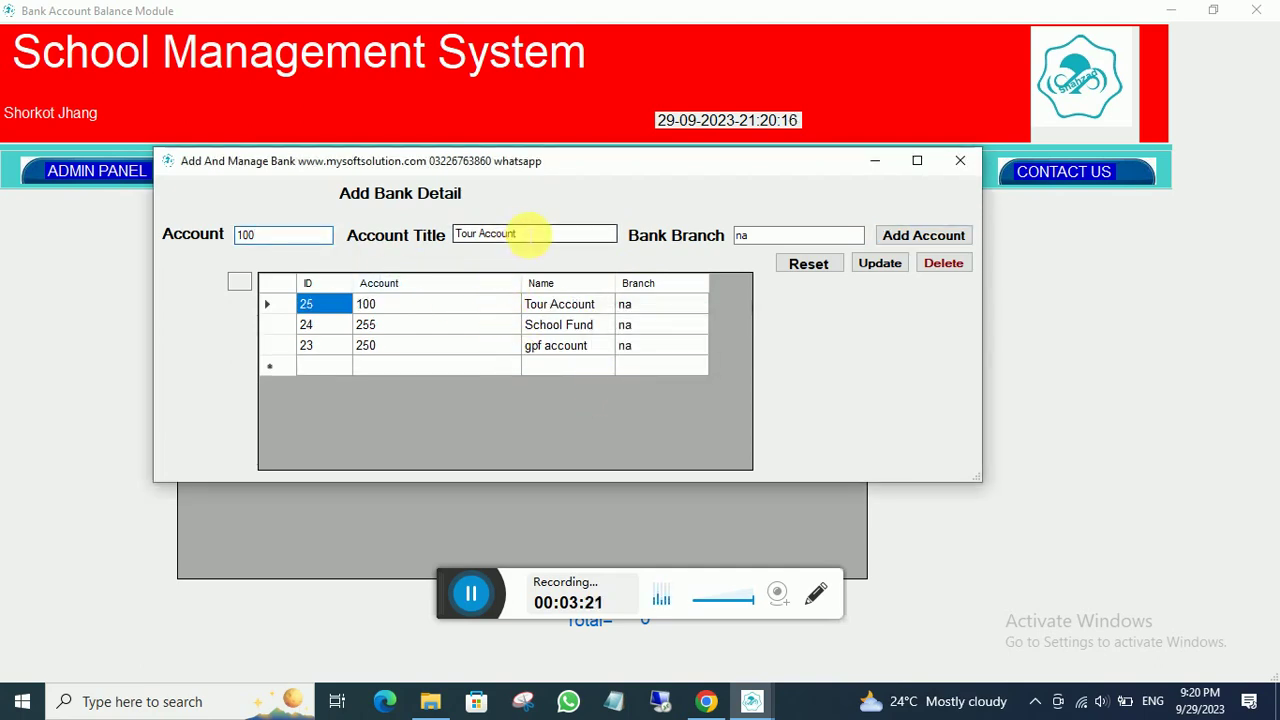
- Save account 101 titled 'HBL Account' and close the bank account form
{"action": "left_click_drag", "start_coordinate": [533, 240], "coordinate": [400, 234]}
{"action": "left_click", "coordinate": [290, 238]}
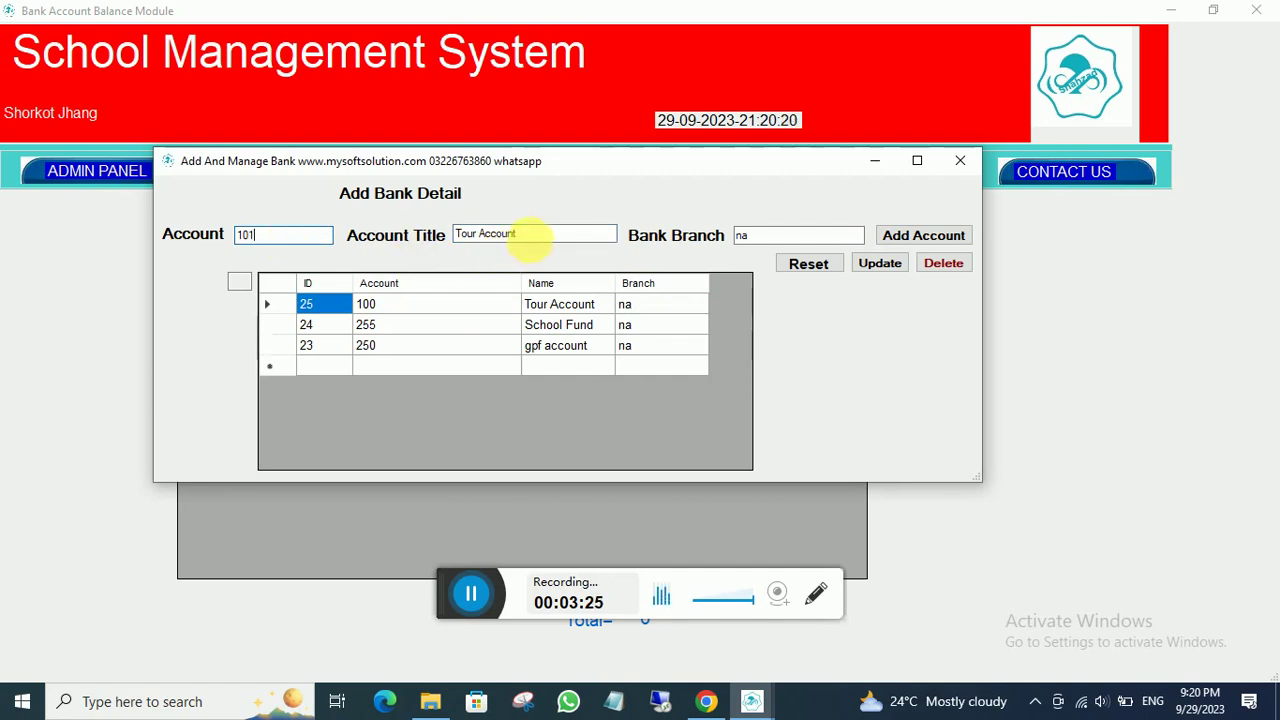
{"action": "left_click_drag", "start_coordinate": [522, 238], "coordinate": [345, 238]}
{"action": "key", "text": "BackSpace"}
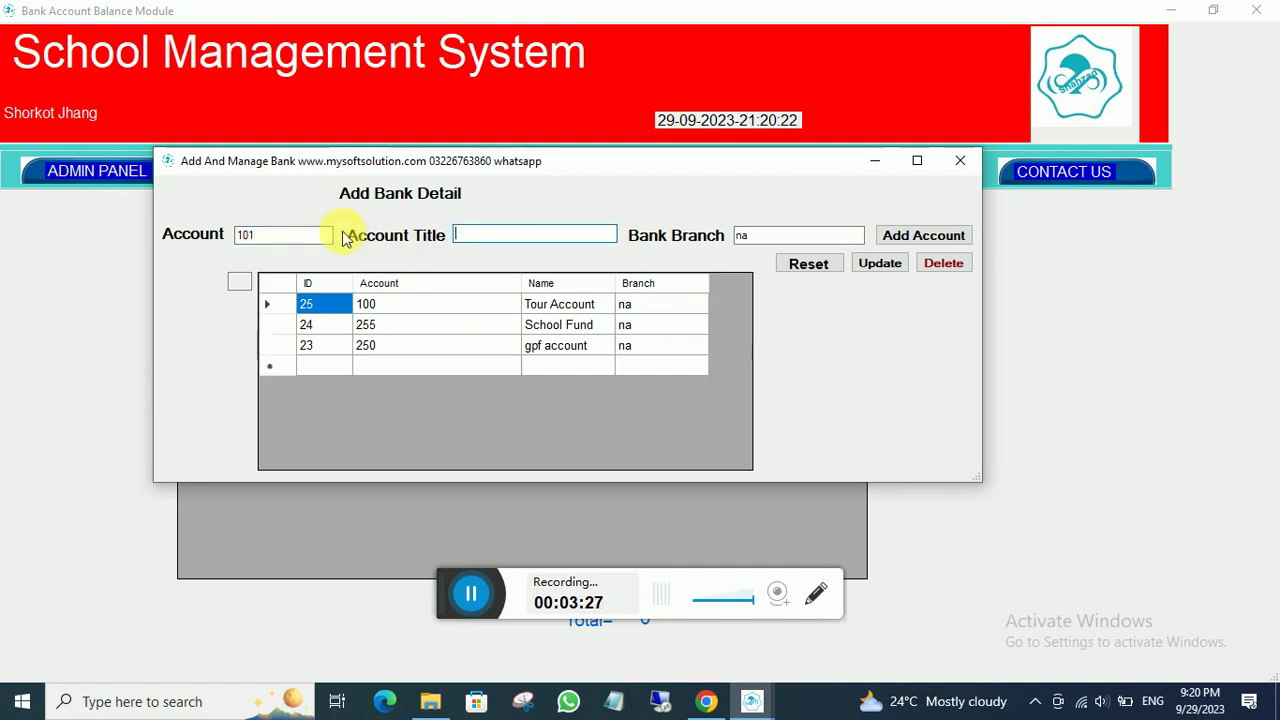
{"action": "type", "text": "HBL Ac"}
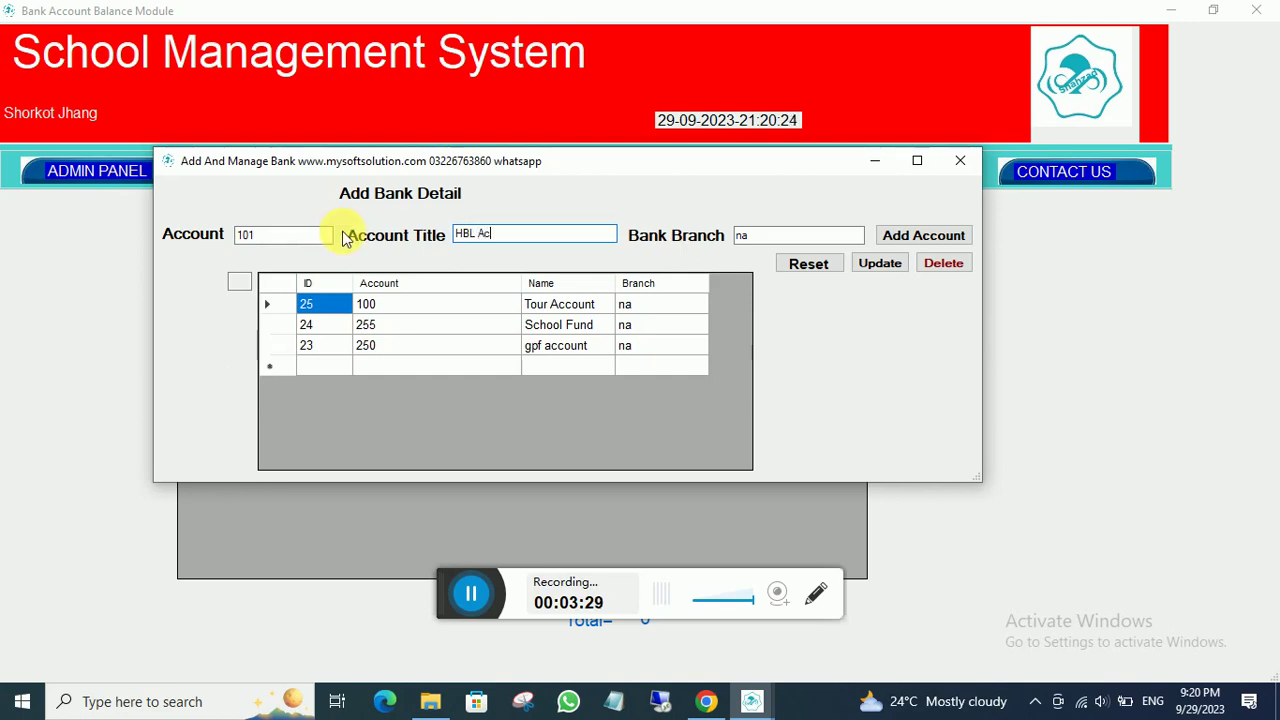
{"action": "type", "text": "count"}
{"action": "left_click", "coordinate": [900, 235]}
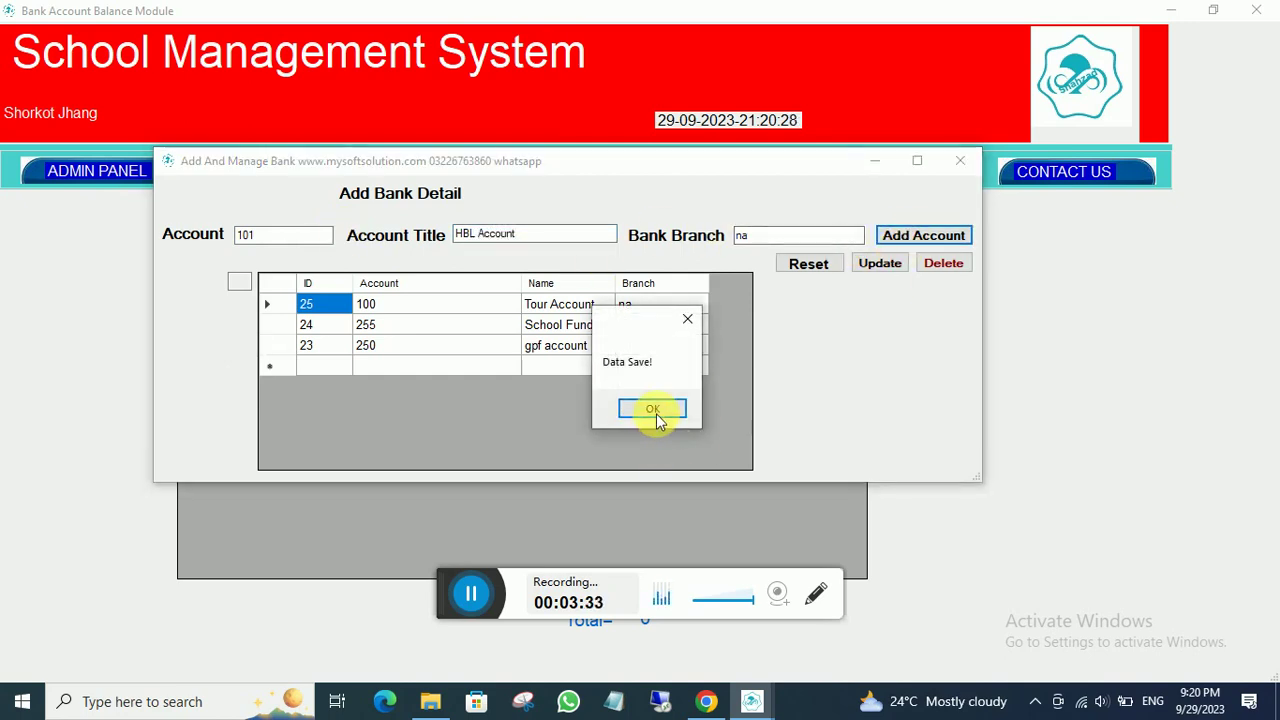
{"action": "left_click", "coordinate": [652, 409]}
{"action": "left_click", "coordinate": [959, 160]}
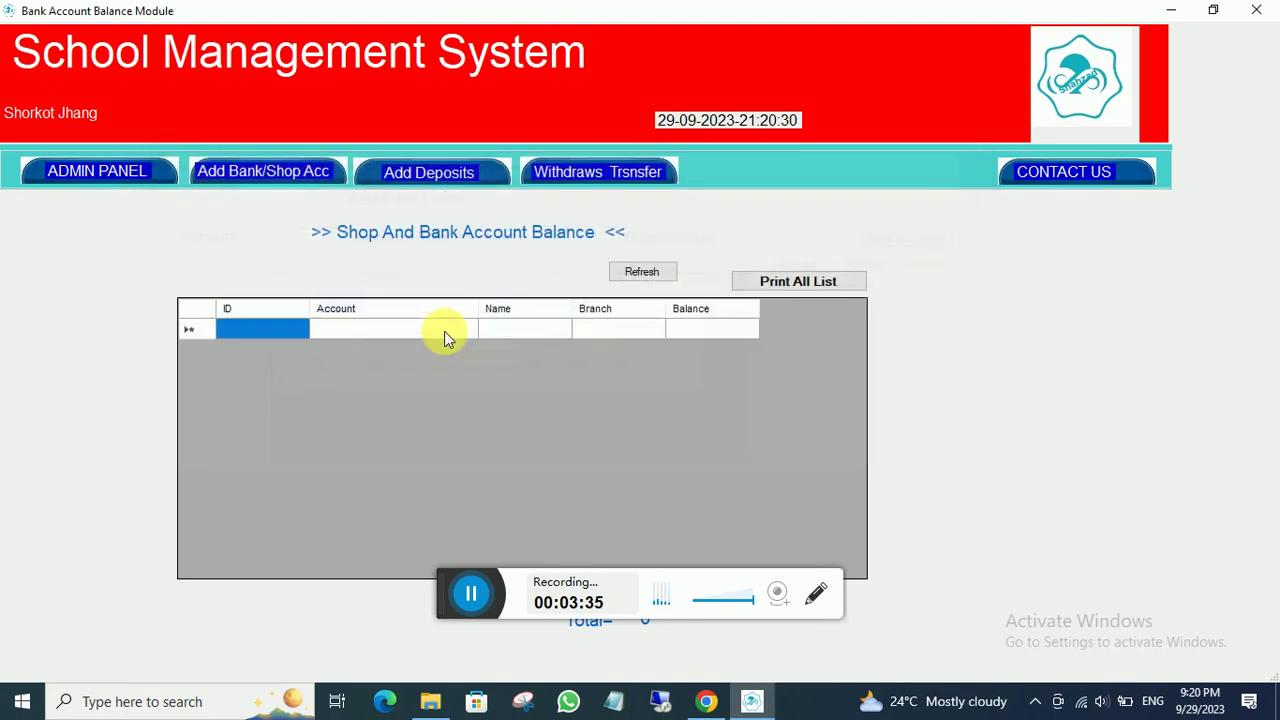
- Deposit 25000 into the gpf account with detail 'opening bal on 29-9-23' and refresh balances
{"action": "left_click", "coordinate": [635, 272]}
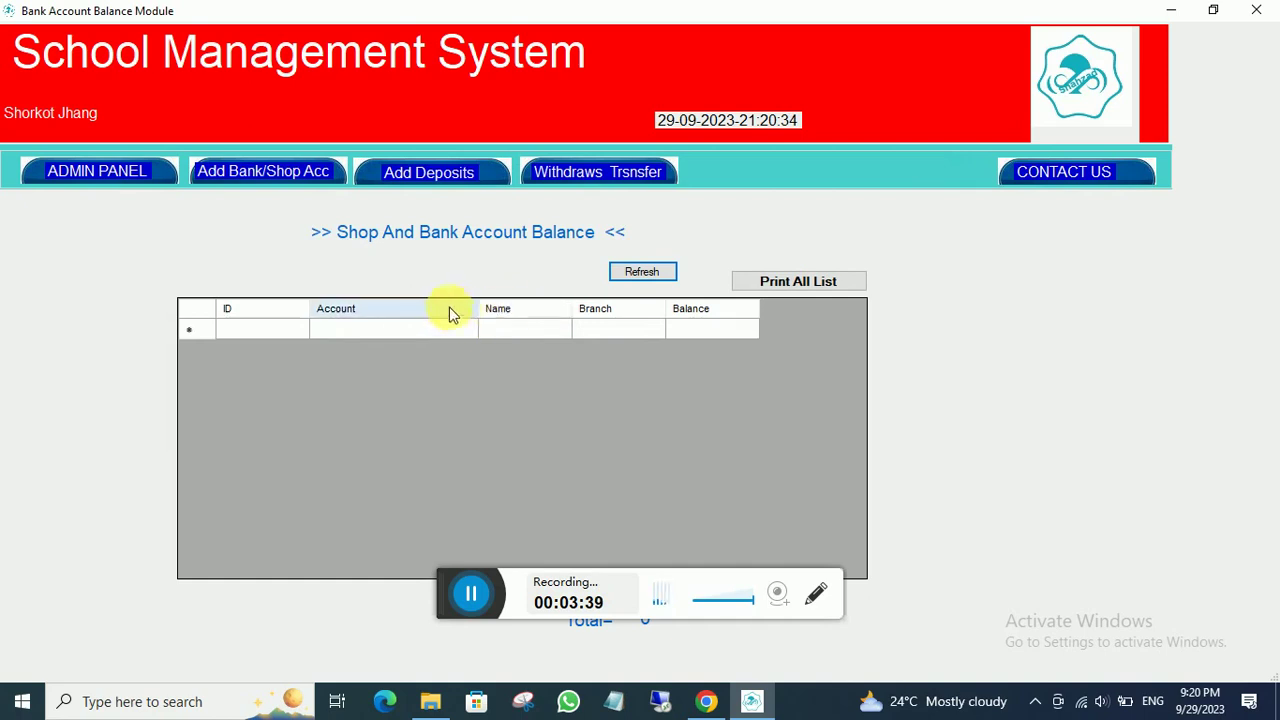
{"action": "left_click", "coordinate": [415, 172]}
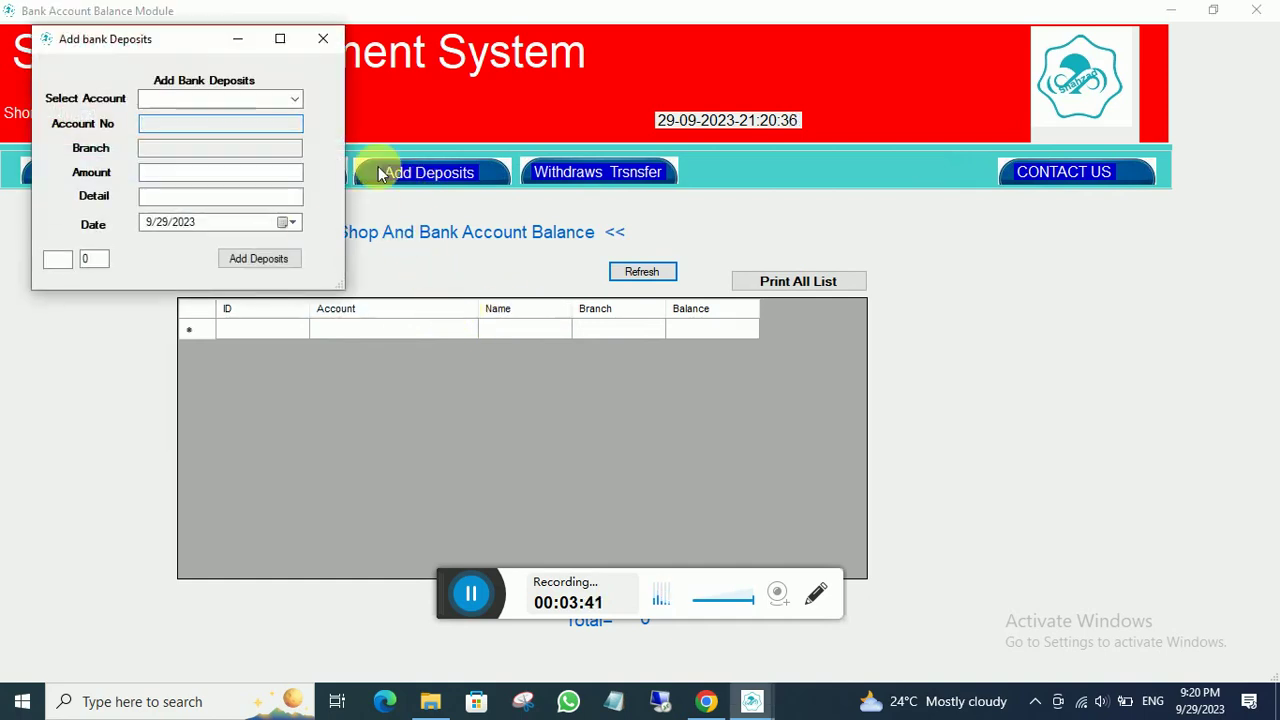
{"action": "left_click", "coordinate": [292, 99]}
{"action": "left_click", "coordinate": [213, 128]}
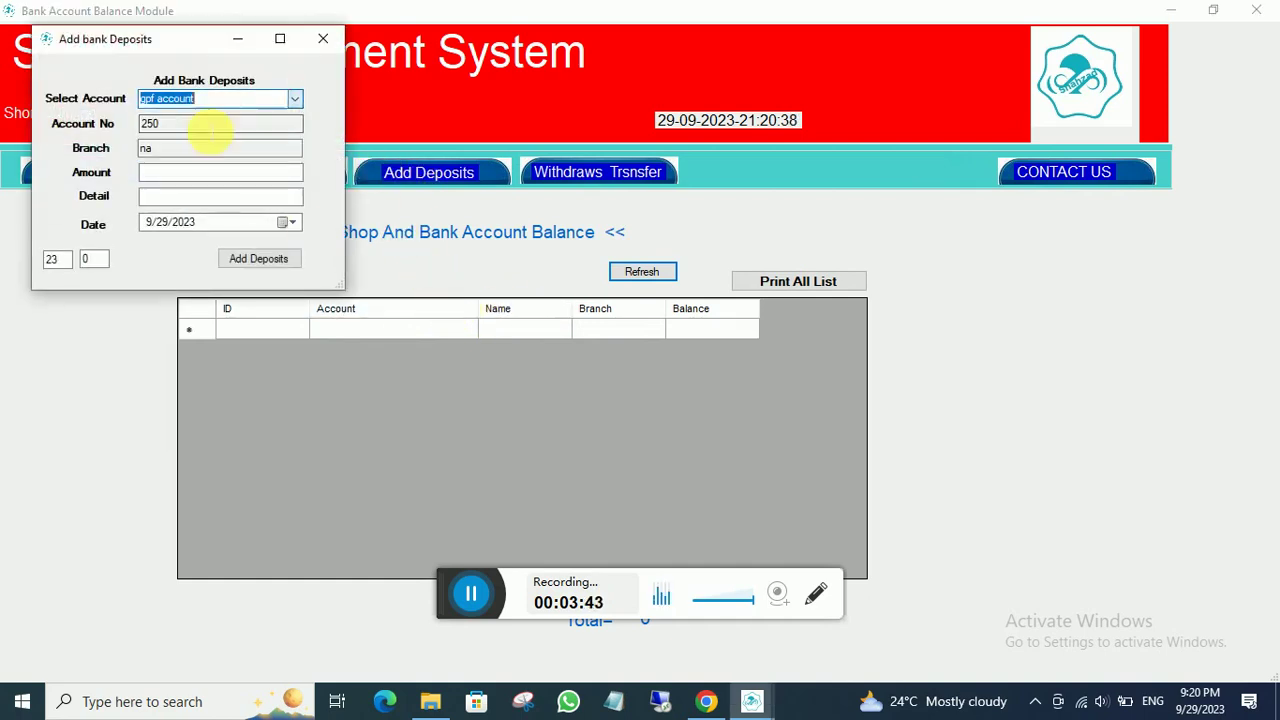
{"action": "left_click", "coordinate": [159, 176]}
{"action": "type", "text": "2"}
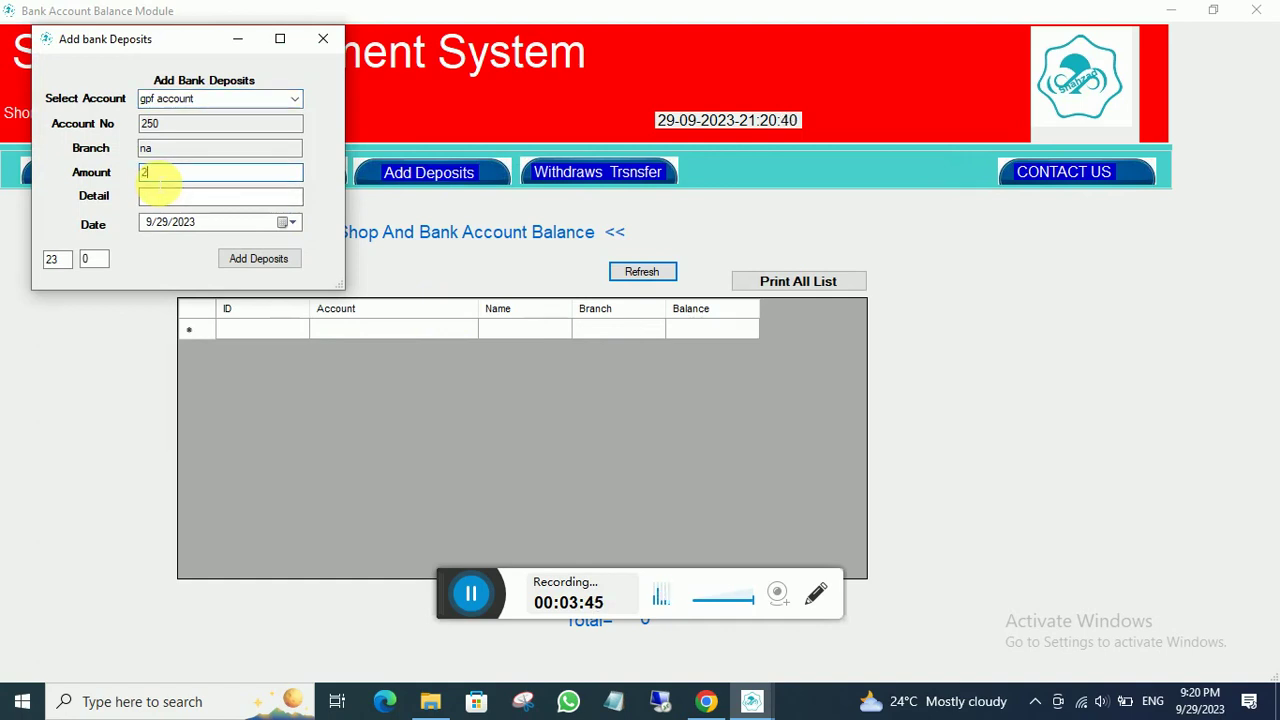
{"action": "type", "text": "5000"}
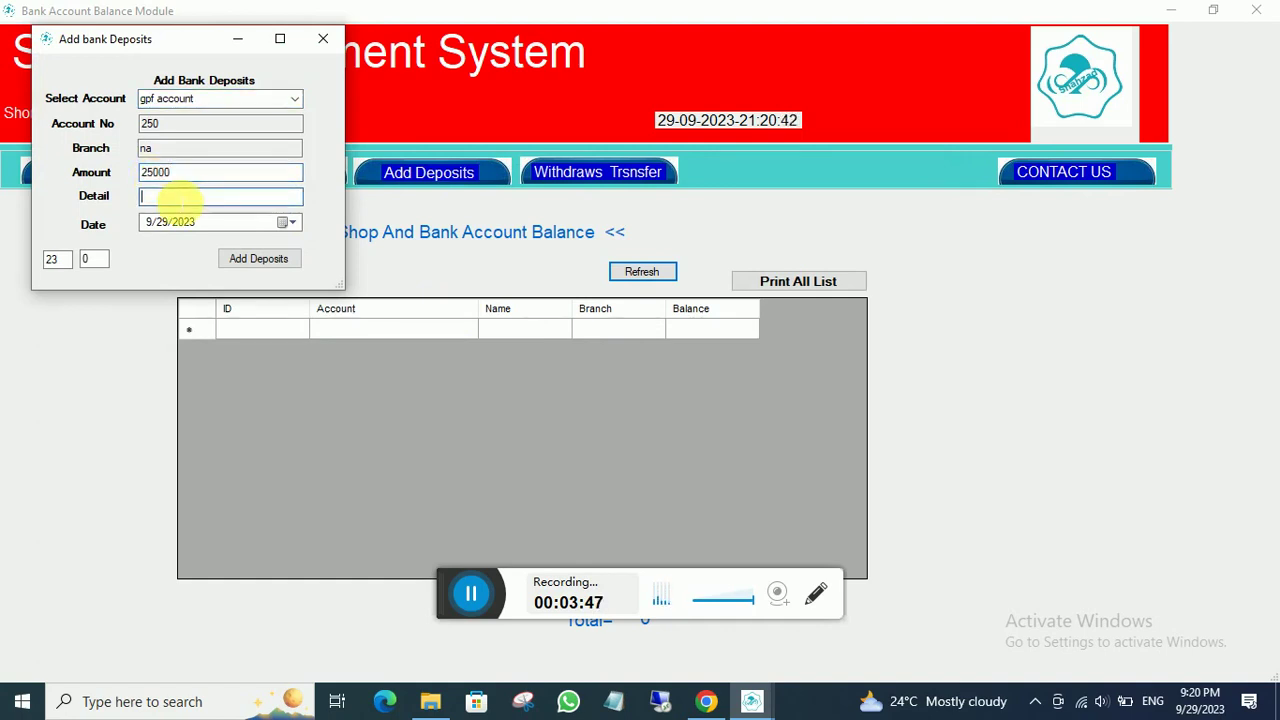
{"action": "type", "text": "opening bal"}
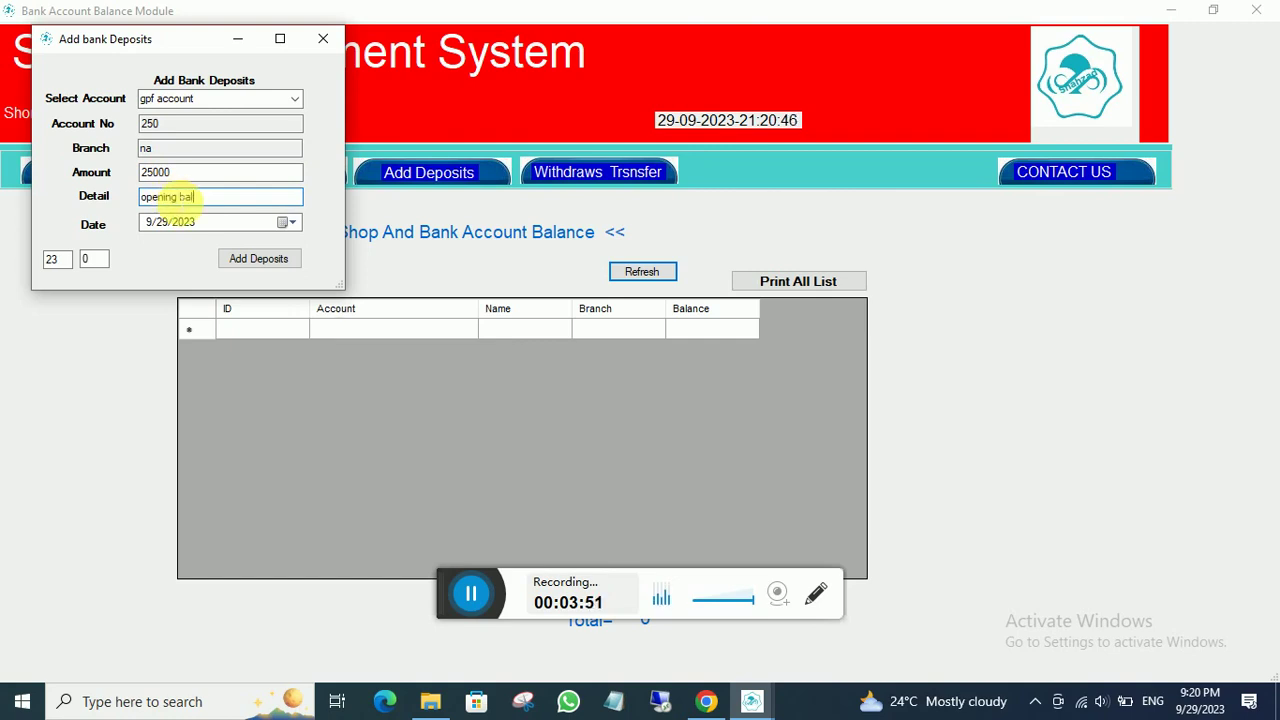
{"action": "type", "text": " ob"}
{"action": "type", "text": " 29-9-23"}
{"action": "left_click", "coordinate": [236, 260]}
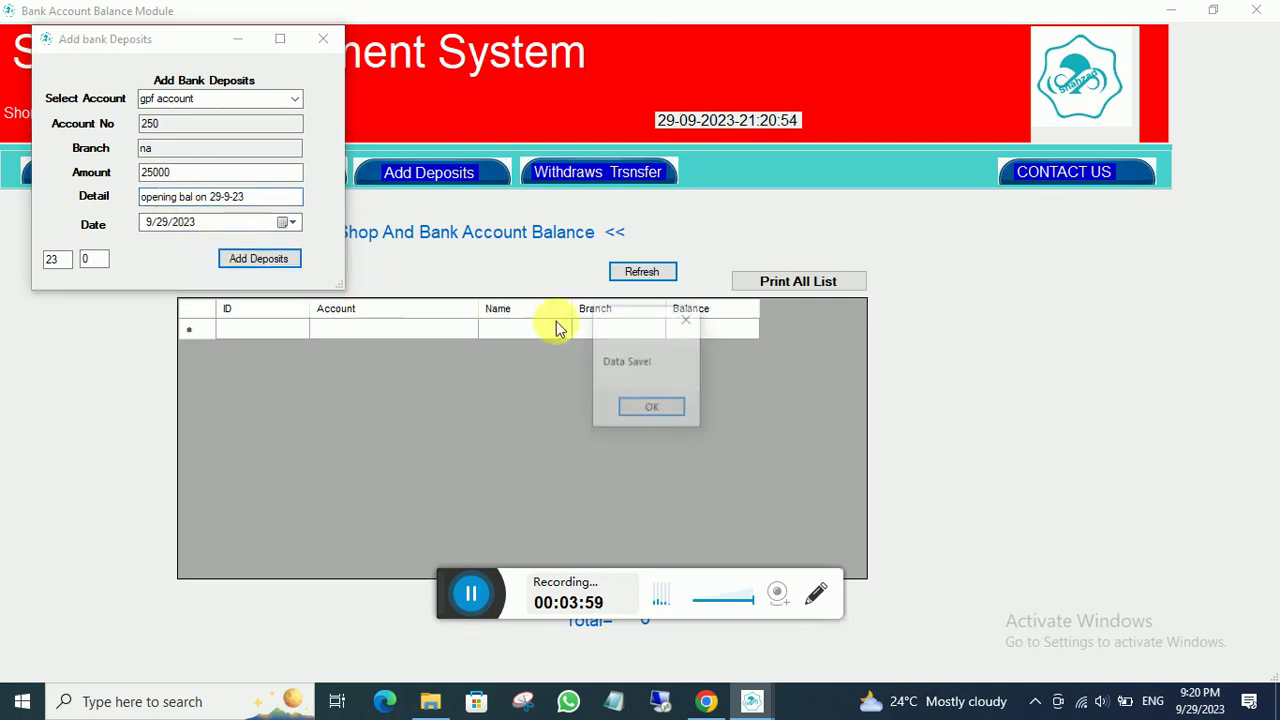
{"action": "left_click", "coordinate": [648, 409]}
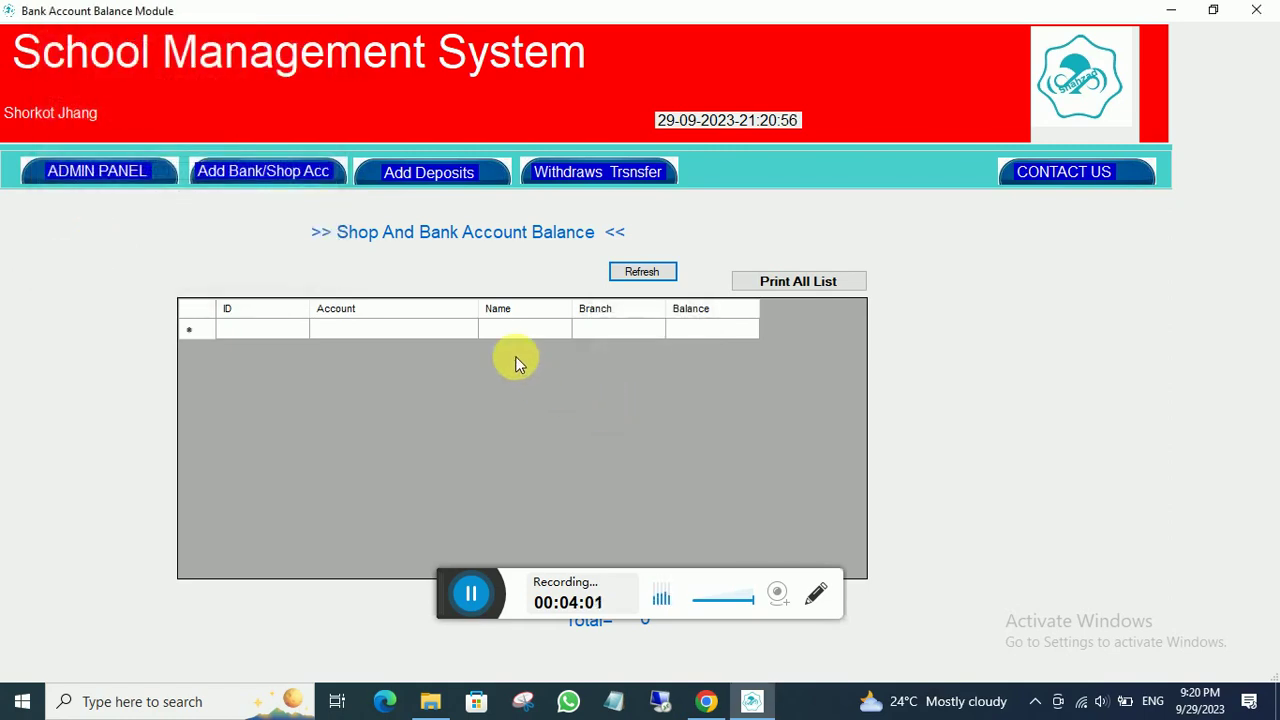
{"action": "left_click", "coordinate": [614, 272]}
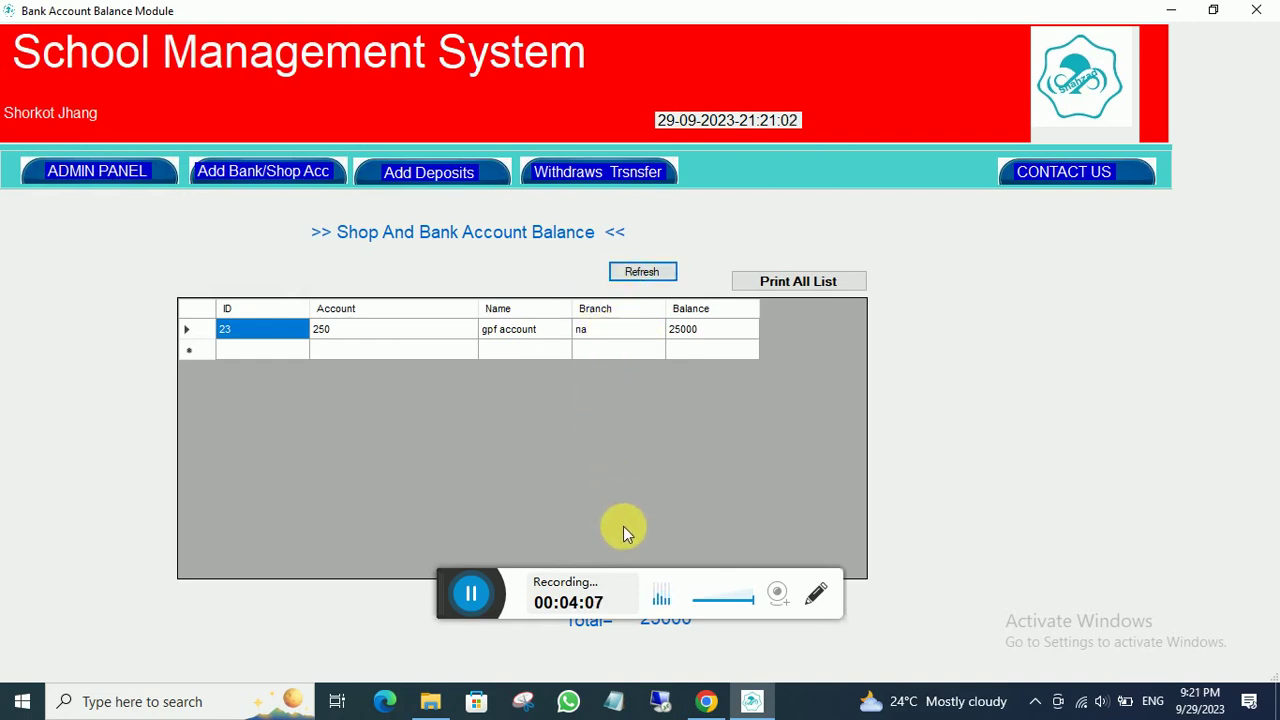
- Deposit 15000 into School Fund with detail 'bal on 29-9-23' and refresh to show 40000
{"action": "left_click", "coordinate": [405, 180]}
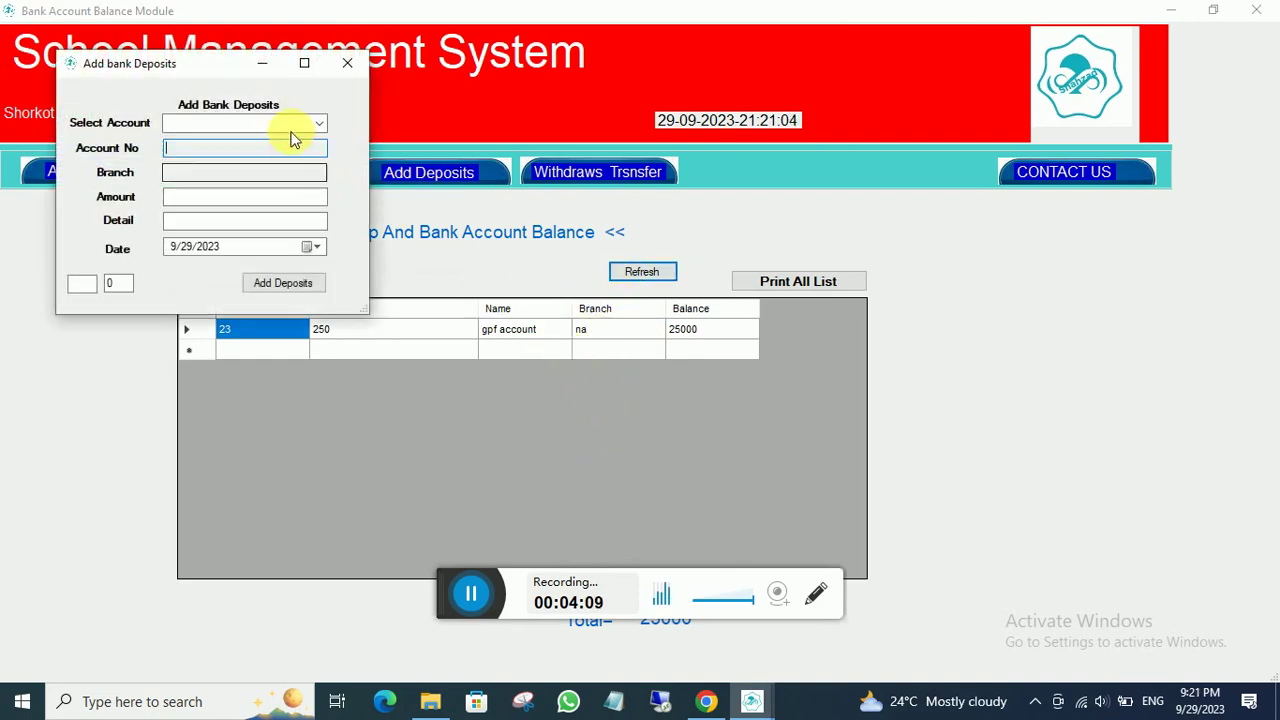
{"action": "left_click", "coordinate": [314, 123]}
{"action": "left_click", "coordinate": [220, 155]}
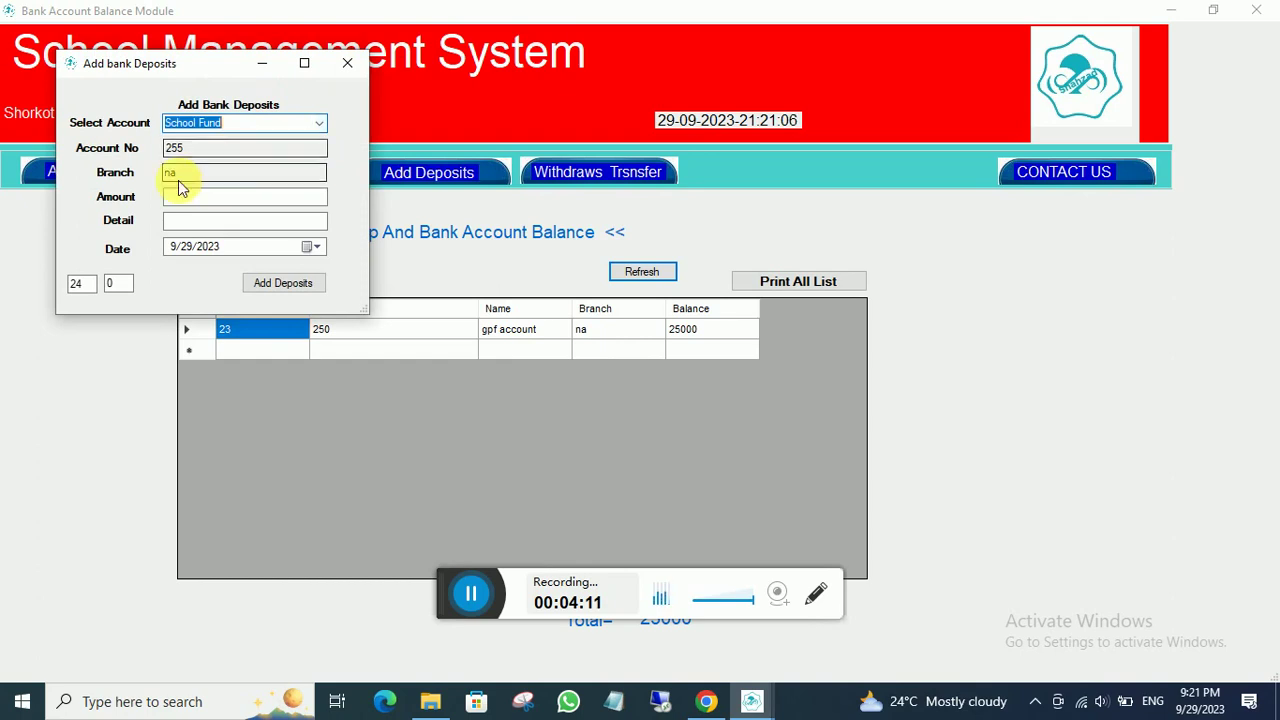
{"action": "left_click", "coordinate": [183, 196]}
{"action": "type", "text": "15000"}
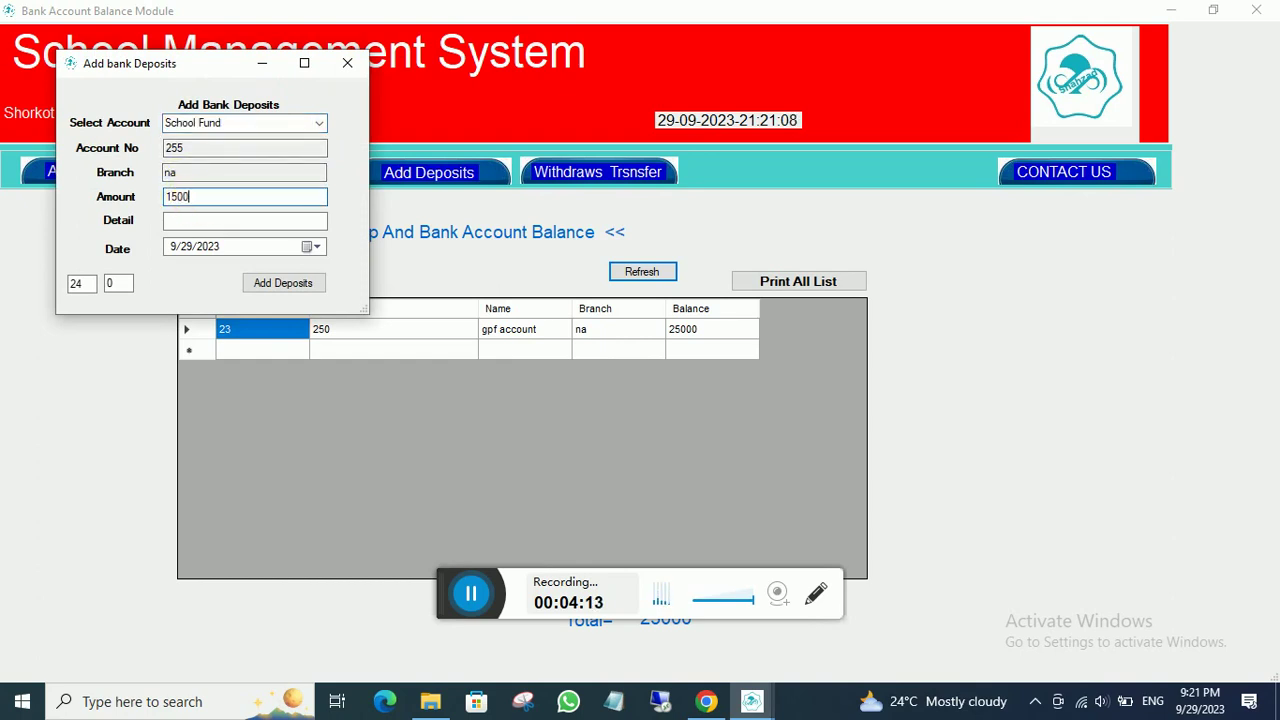
{"action": "left_click", "coordinate": [211, 226]}
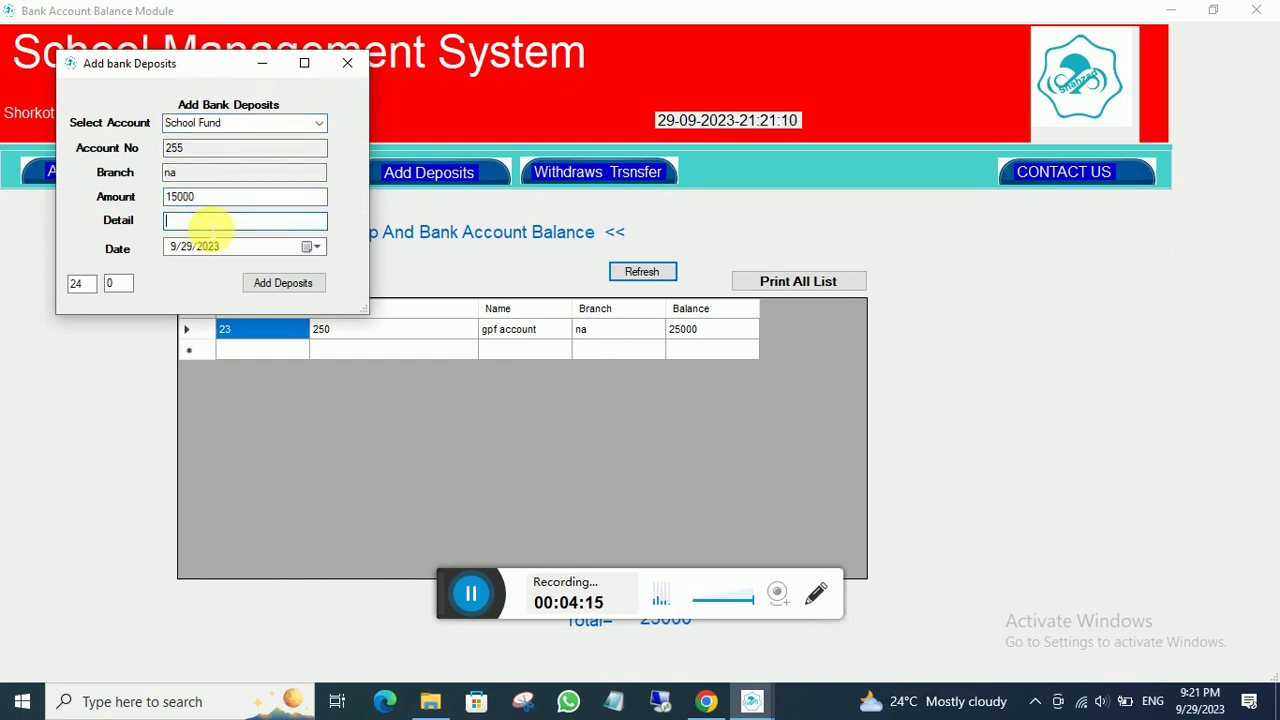
{"action": "type", "text": "bal on 29-9-23"}
{"action": "left_click", "coordinate": [280, 283]}
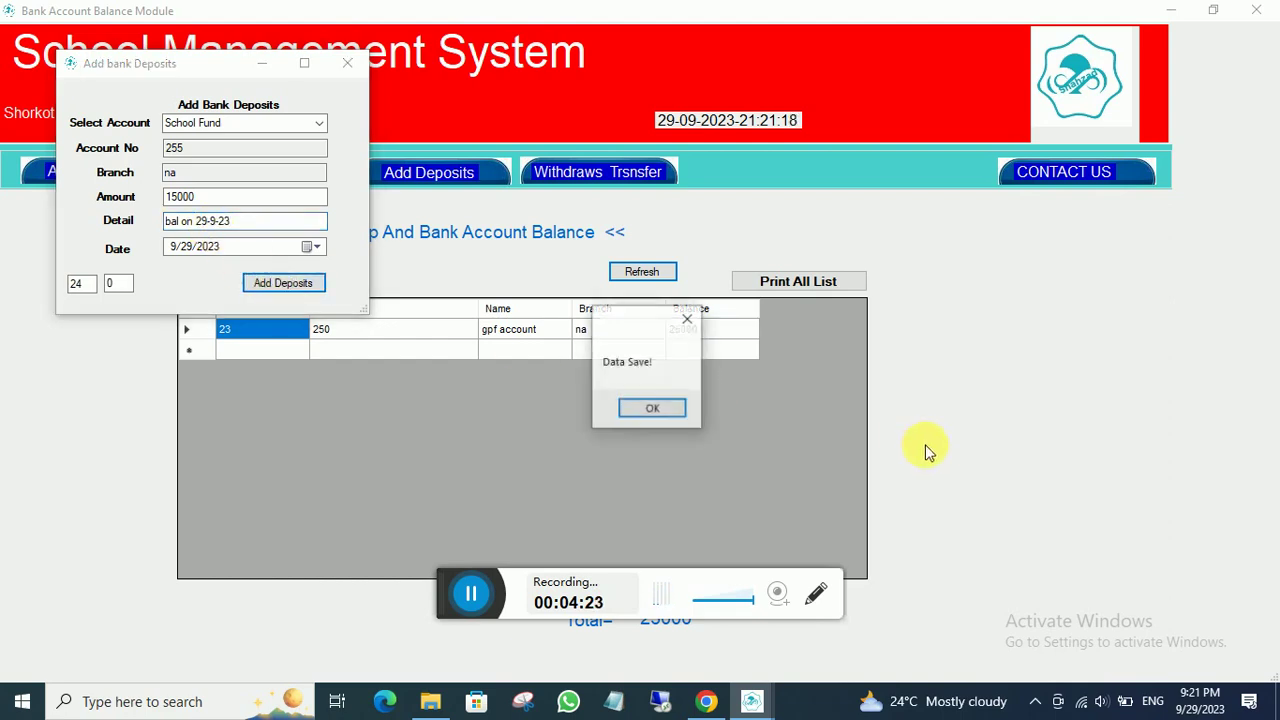
{"action": "left_click", "coordinate": [655, 408]}
{"action": "left_click", "coordinate": [658, 274]}
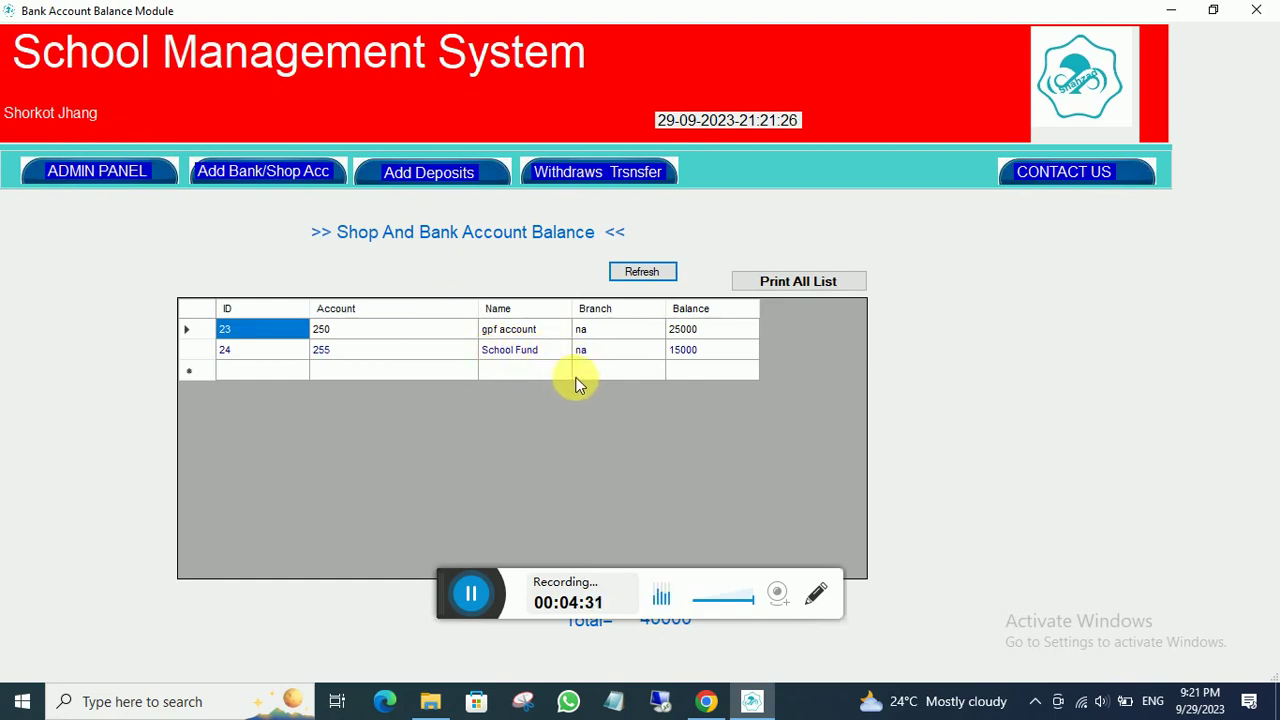
- Withdraw 1500 from the gpf account as 'payment for any reson', leaving 23500
{"action": "double_click", "coordinate": [608, 17]}
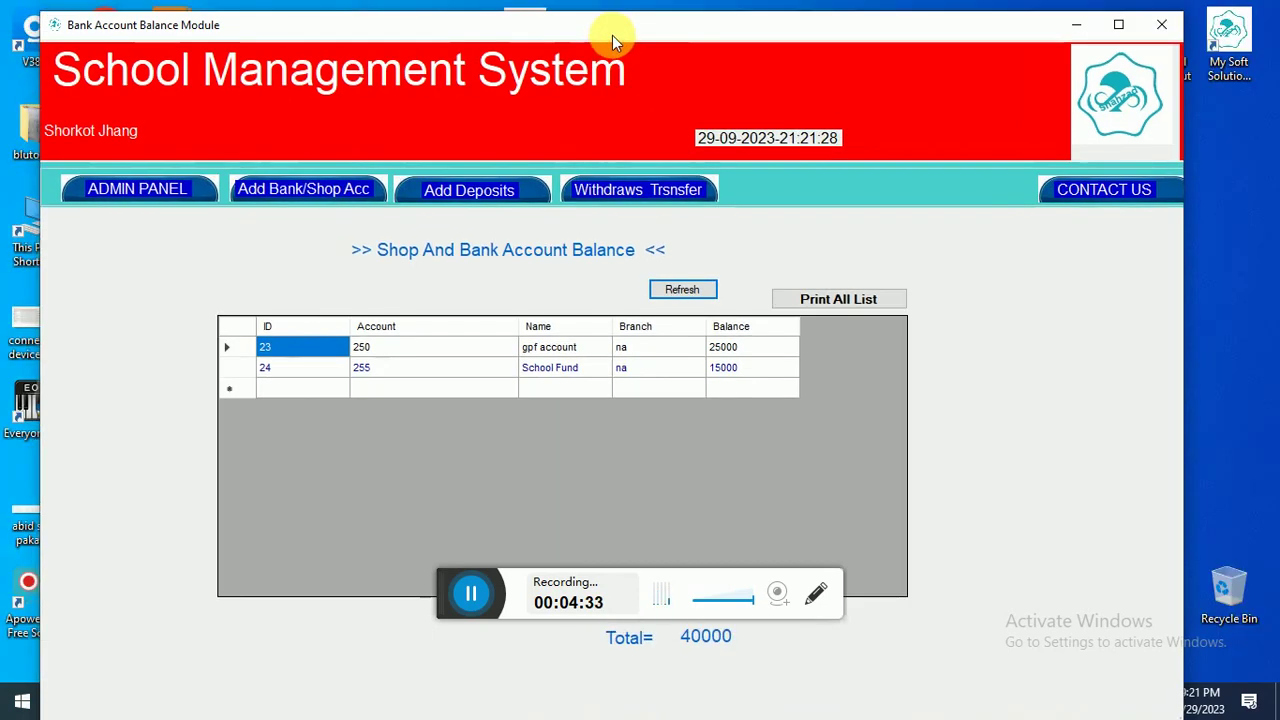
{"action": "left_click", "coordinate": [654, 189]}
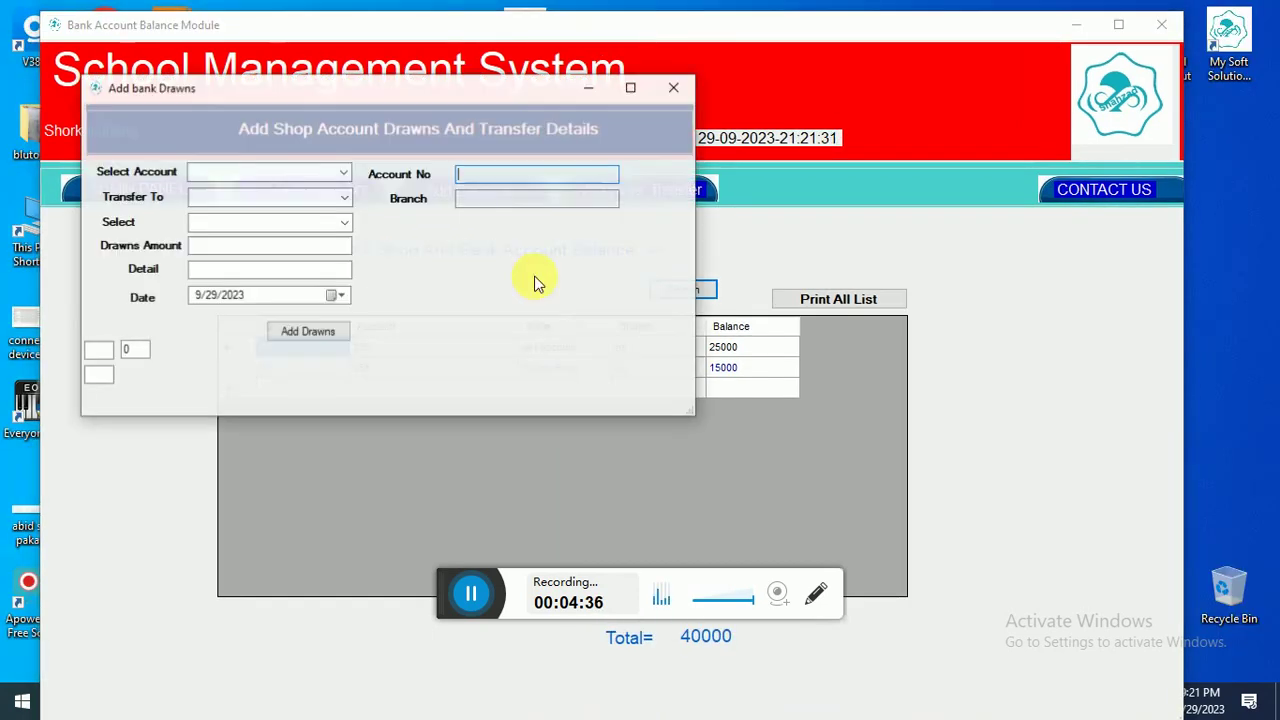
{"action": "left_click", "coordinate": [344, 173]}
{"action": "left_click", "coordinate": [237, 191]}
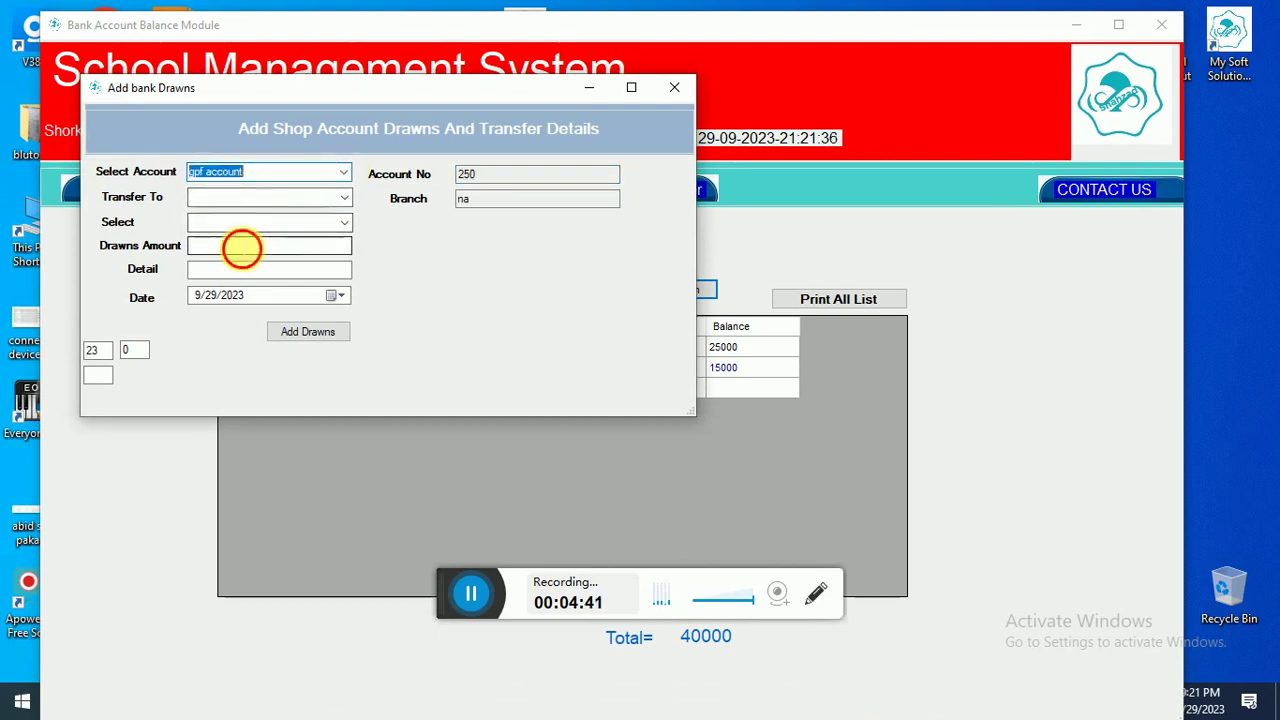
{"action": "left_click", "coordinate": [241, 247]}
{"action": "type", "text": "1500"}
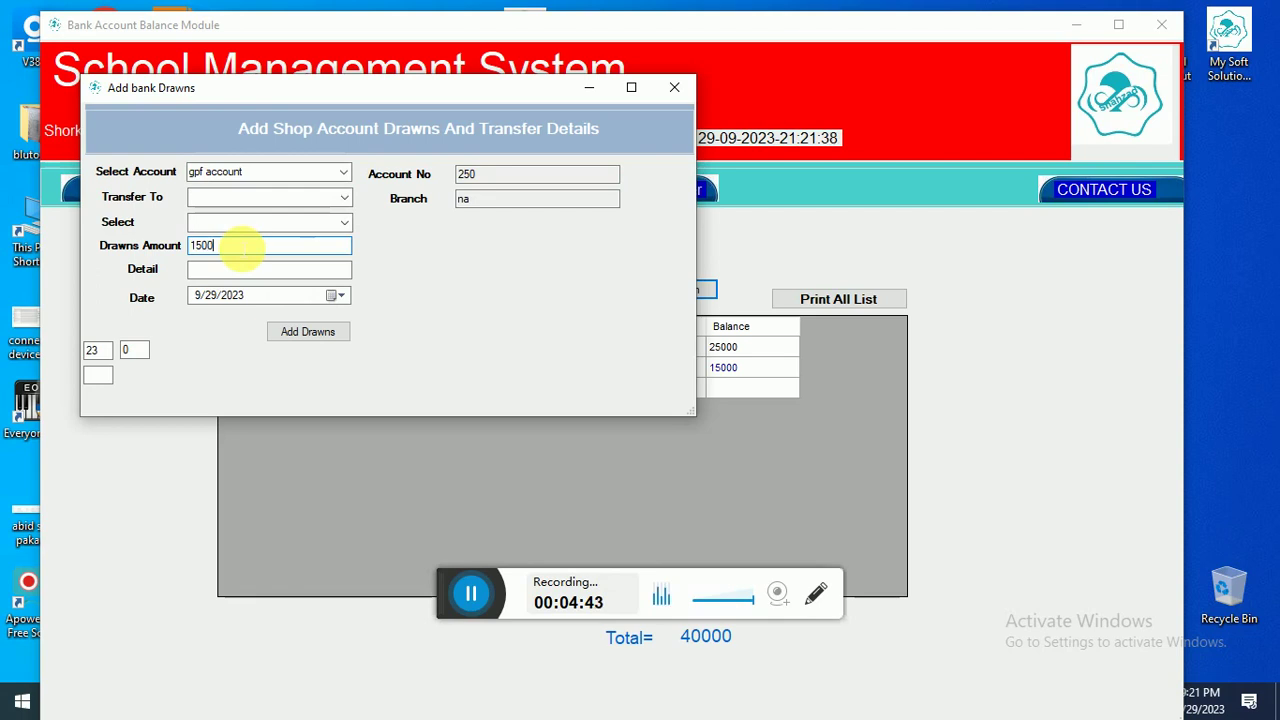
{"action": "left_click", "coordinate": [245, 272]}
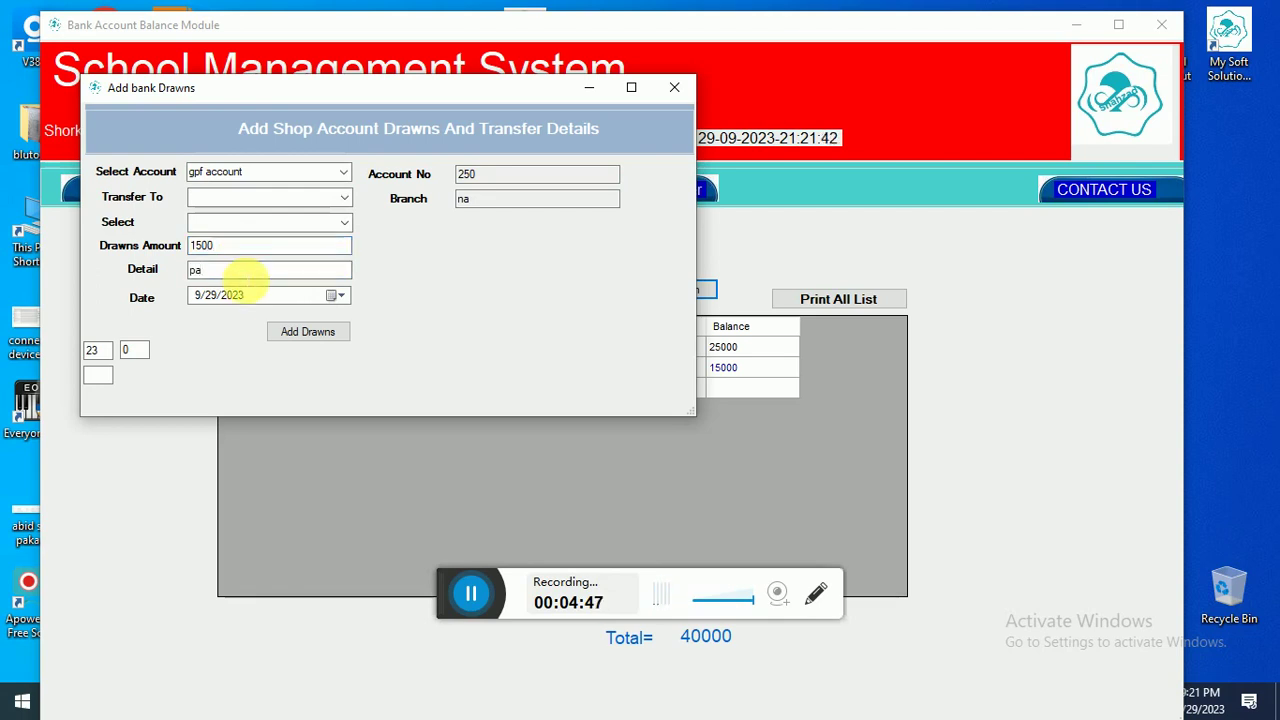
{"action": "type", "text": "payment"}
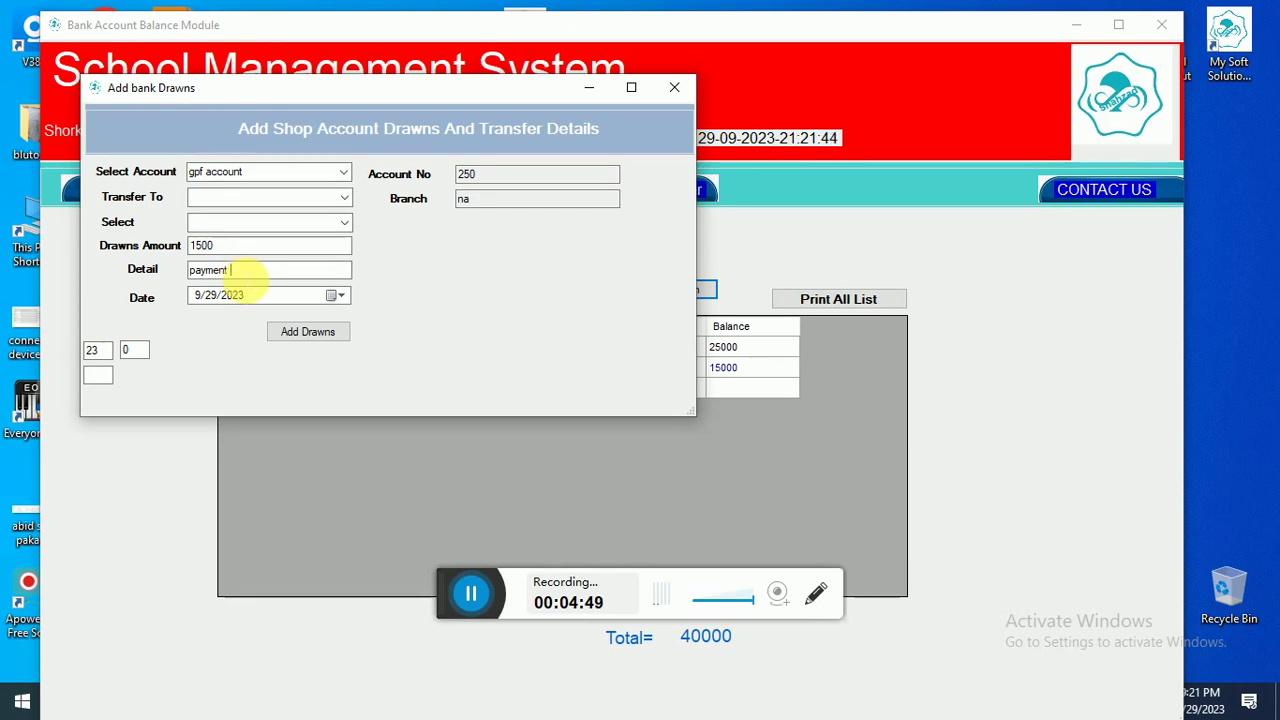
{"action": "type", "text": " foe"}
{"action": "type", "text": "eso"}
{"action": "type", "text": "n"}
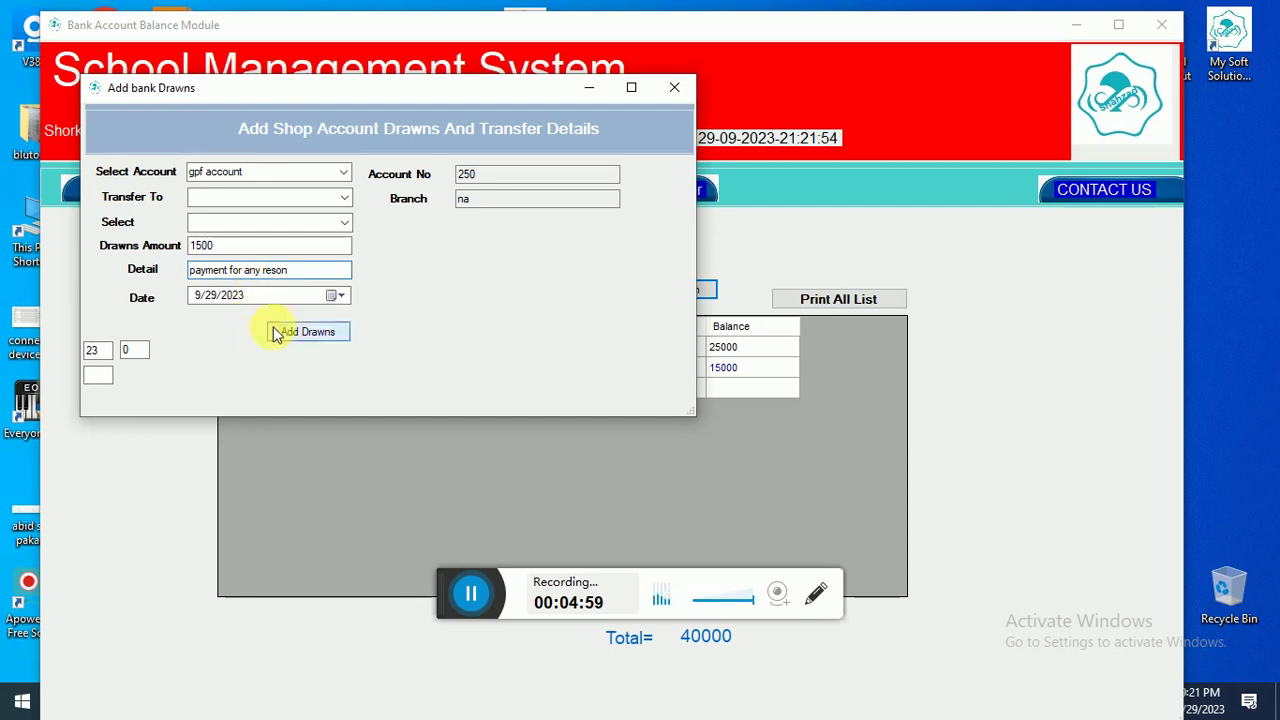
{"action": "left_click", "coordinate": [300, 328]}
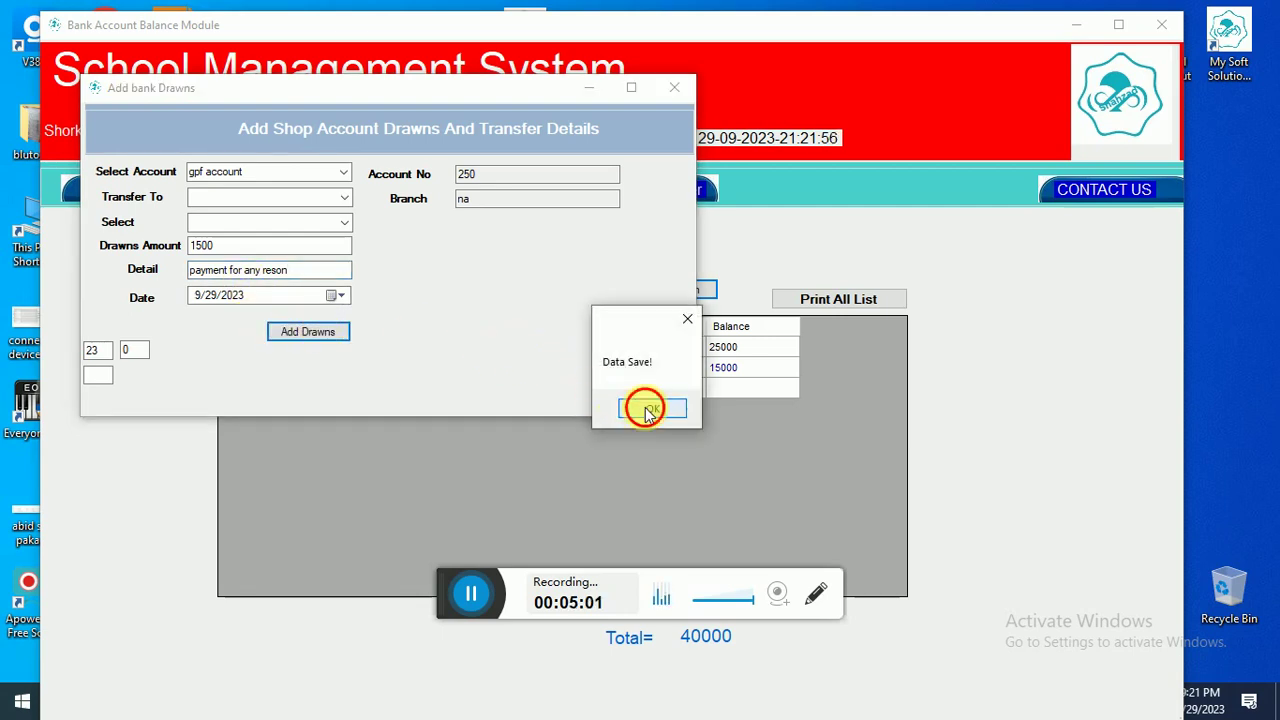
{"action": "left_click", "coordinate": [648, 410]}
{"action": "left_click", "coordinate": [679, 293]}
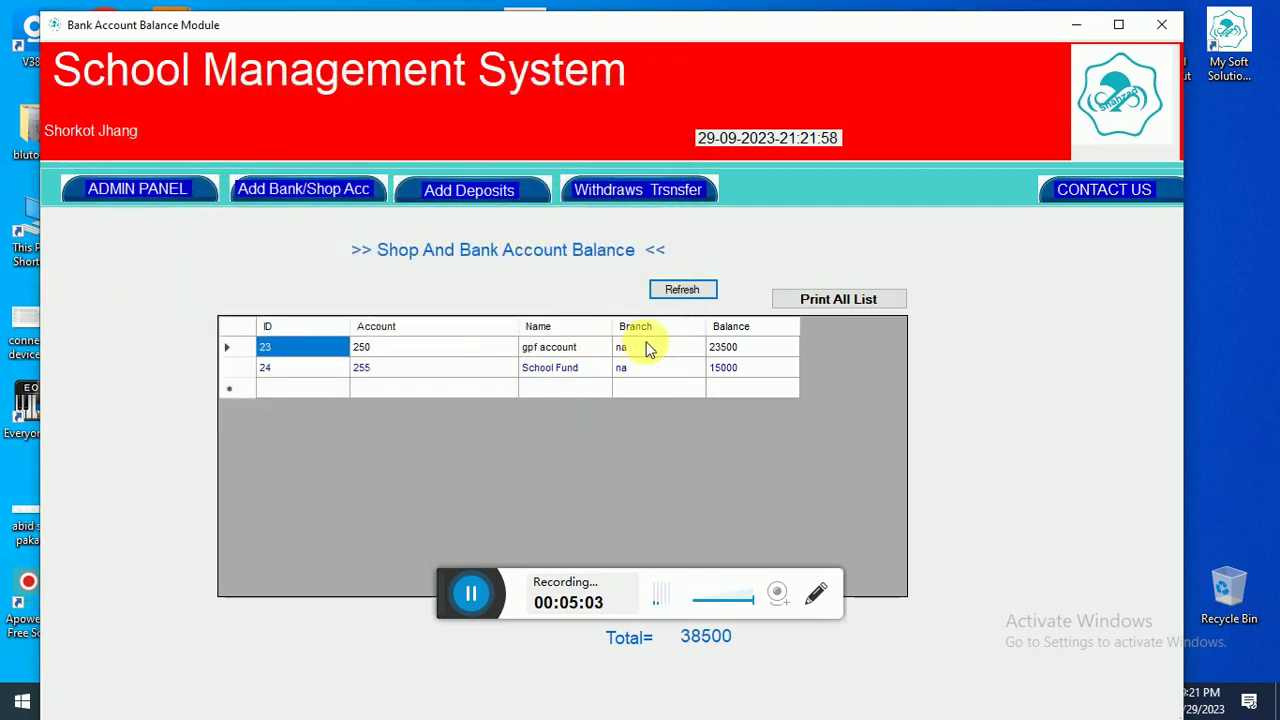
- Check the gpf account's transactions, then reopen the balance list in a restored window
{"action": "double_click", "coordinate": [535, 348]}
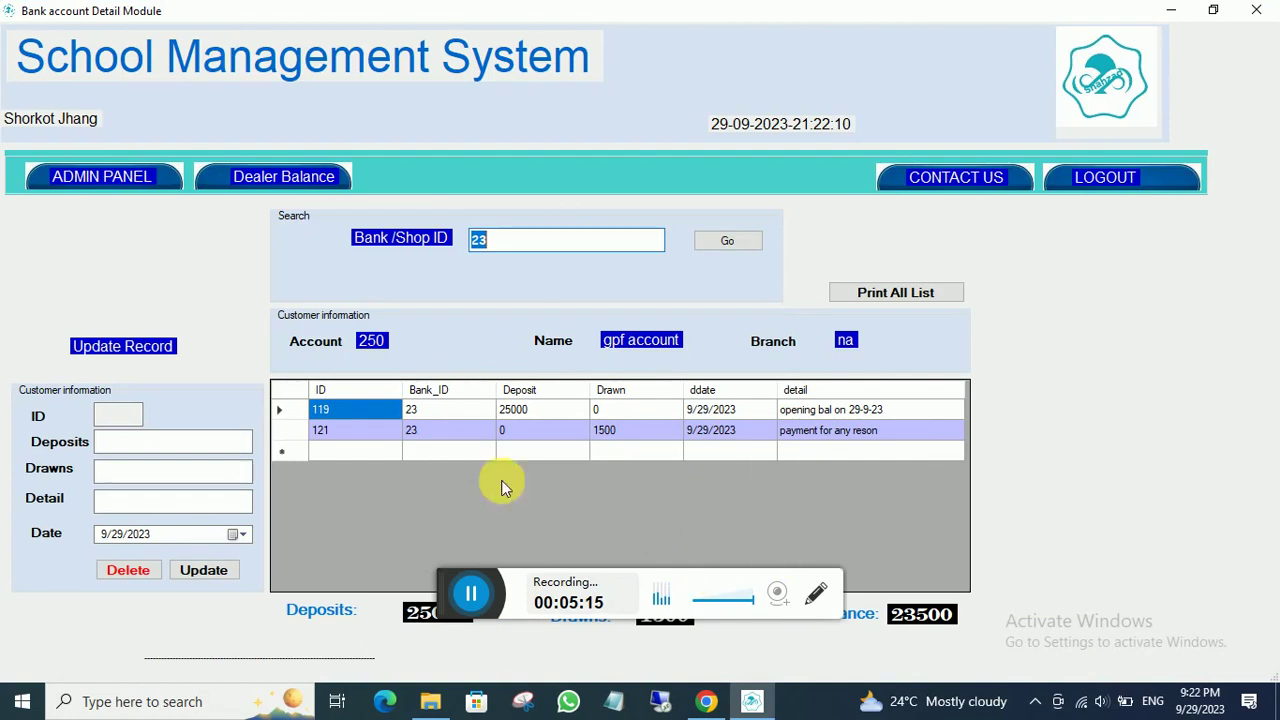
{"action": "left_click", "coordinate": [180, 180]}
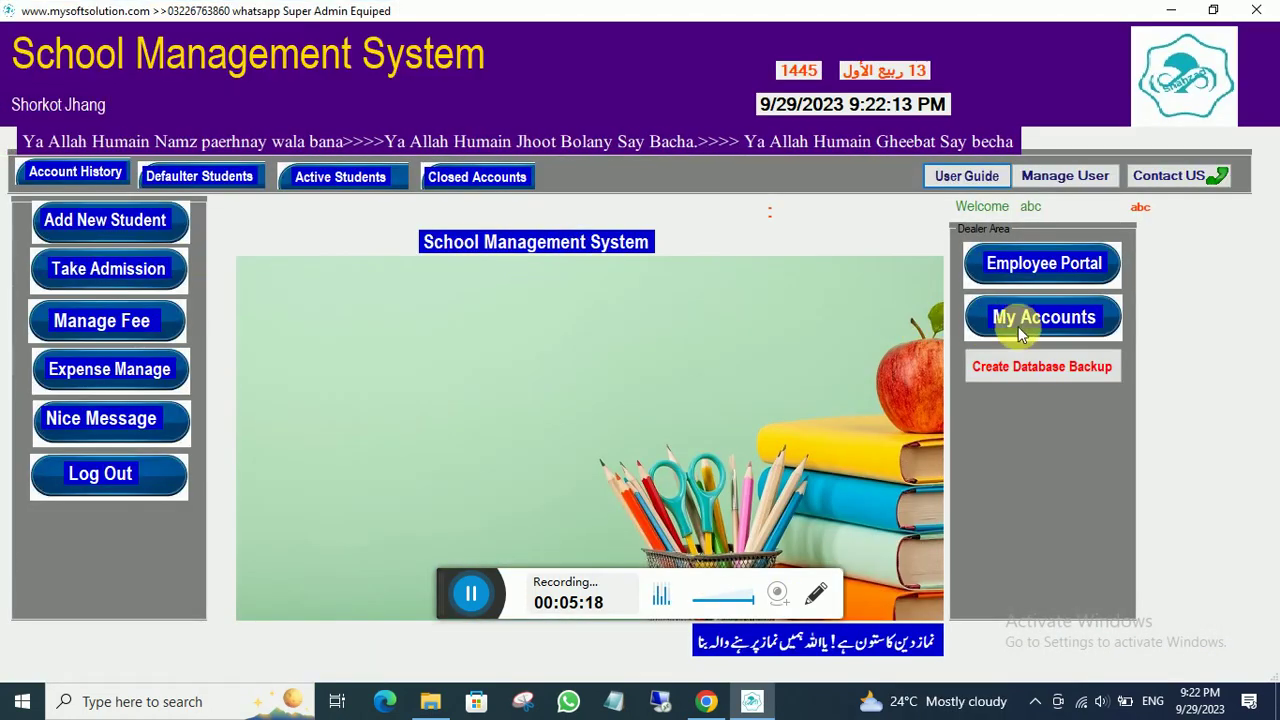
{"action": "left_click", "coordinate": [1008, 316]}
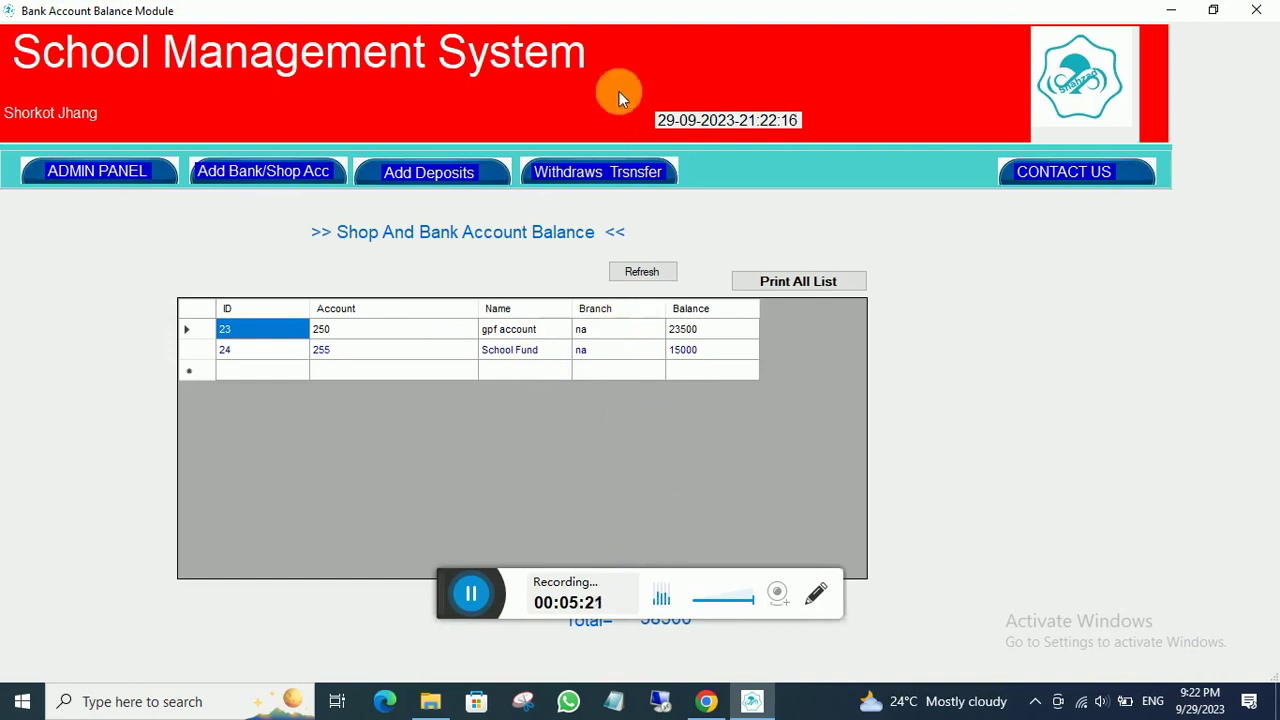
{"action": "double_click", "coordinate": [612, 14]}
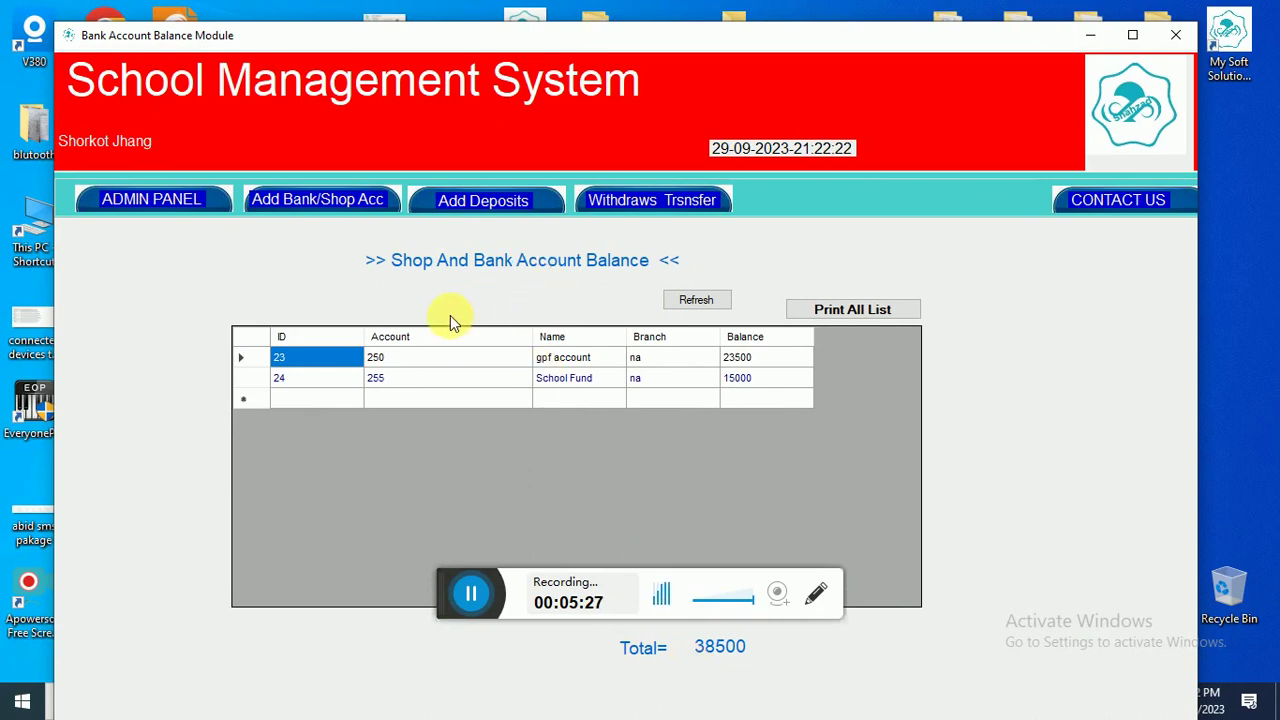
- Save a new account titled 'Fee Account' with branch school and close the form
{"action": "left_click", "coordinate": [306, 203]}
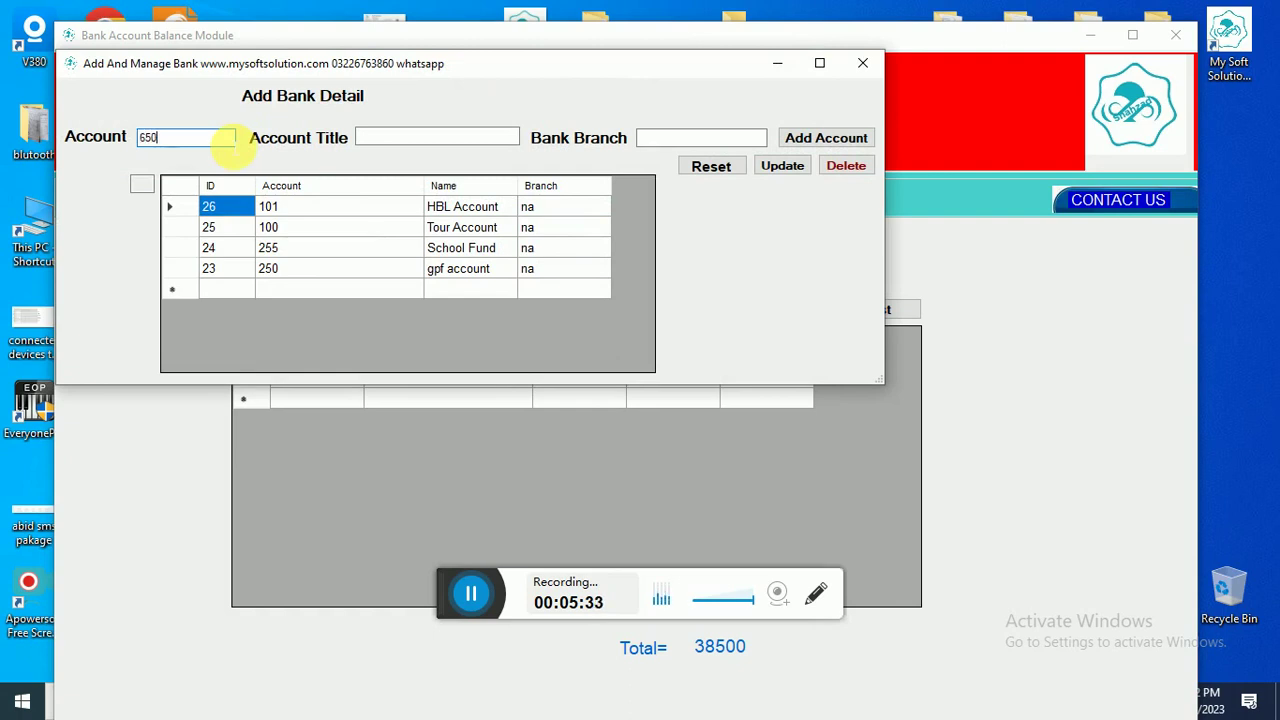
{"action": "left_click", "coordinate": [381, 139]}
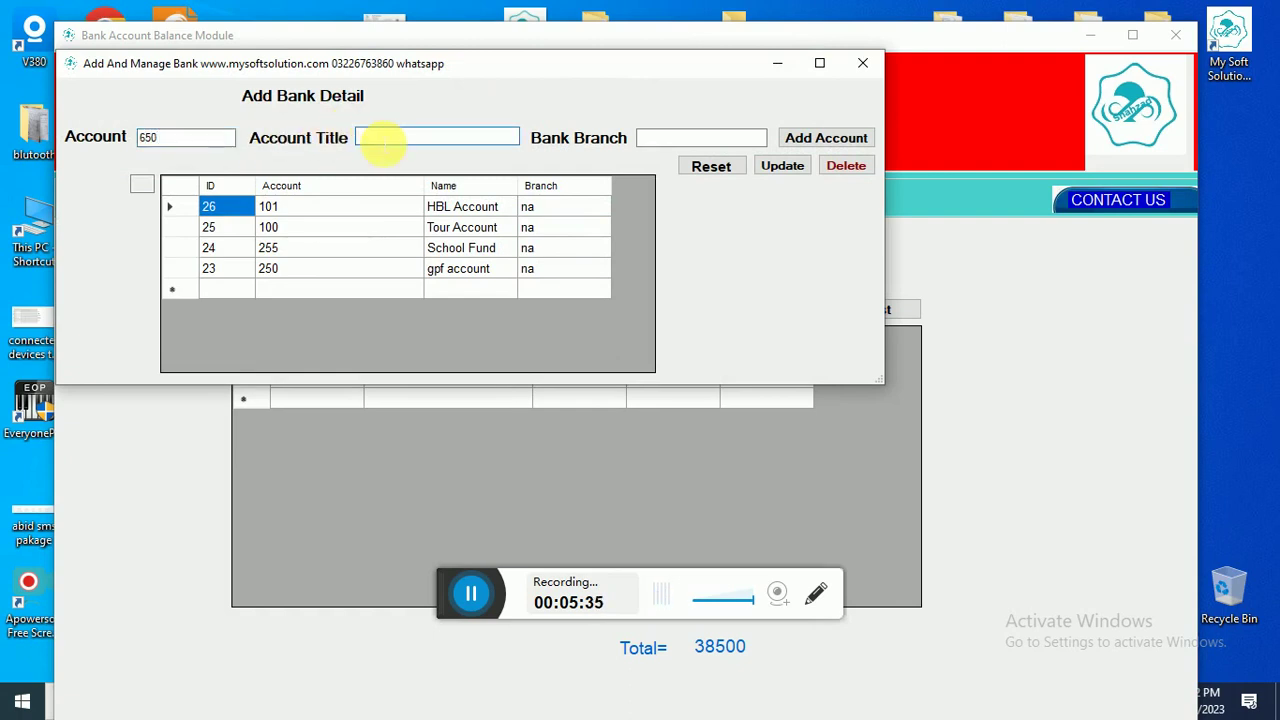
{"action": "type", "text": "Fee Account"}
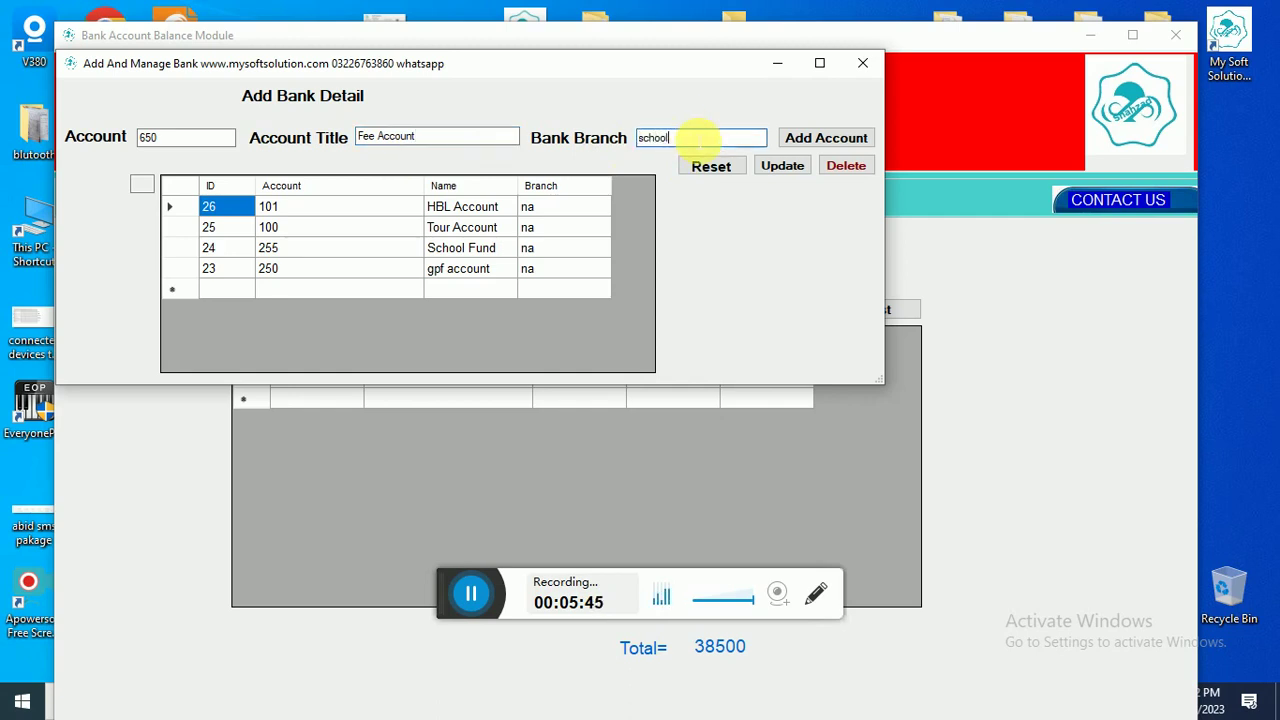
{"action": "left_click", "coordinate": [845, 138]}
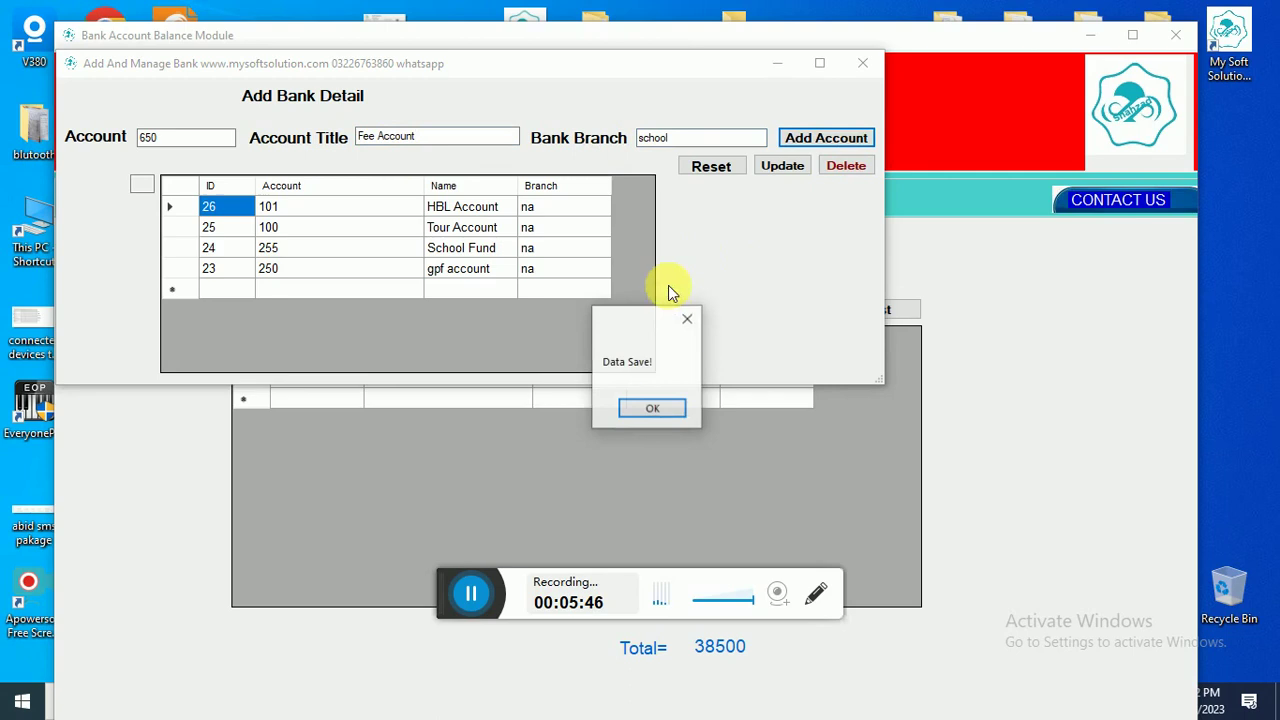
{"action": "left_click", "coordinate": [657, 400]}
{"action": "left_click", "coordinate": [864, 62]}
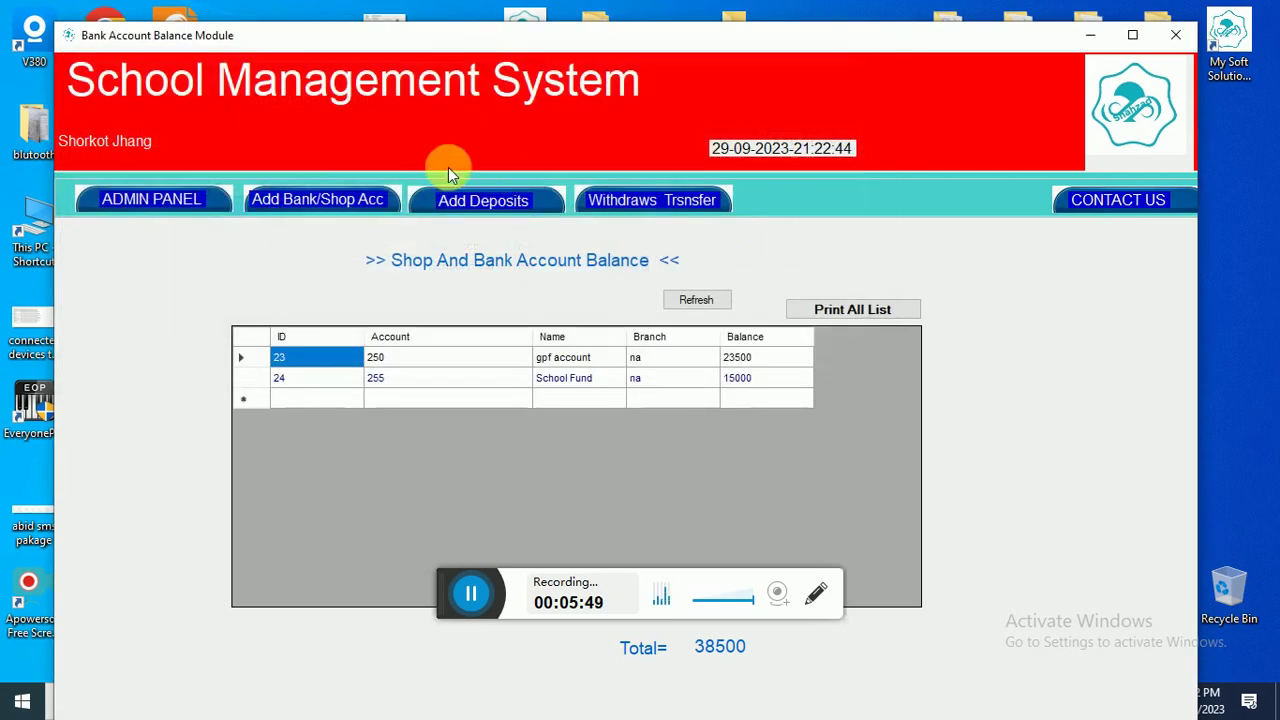
- Deposit 55000 into Fee Account with detail 'bal on 29-9-23' and refresh the list
{"action": "left_click", "coordinate": [445, 197]}
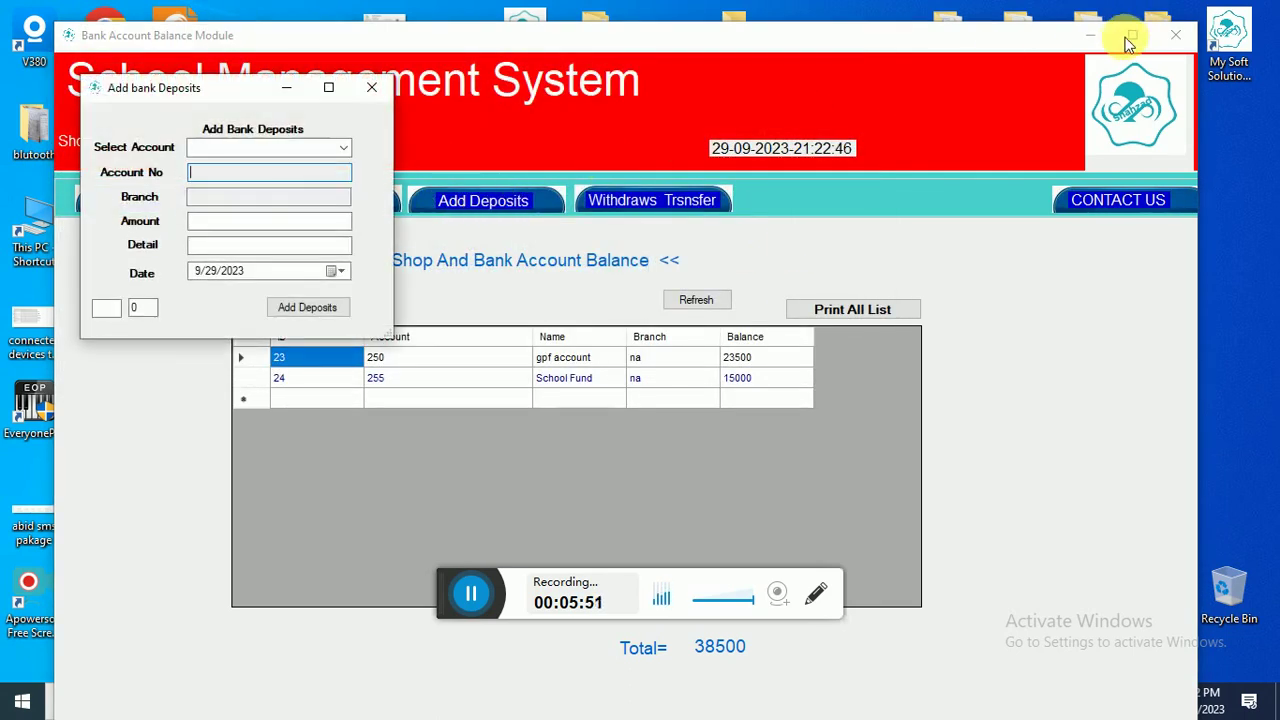
{"action": "left_click", "coordinate": [376, 92]}
{"action": "double_click", "coordinate": [539, 37]}
{"action": "left_click", "coordinate": [453, 171]}
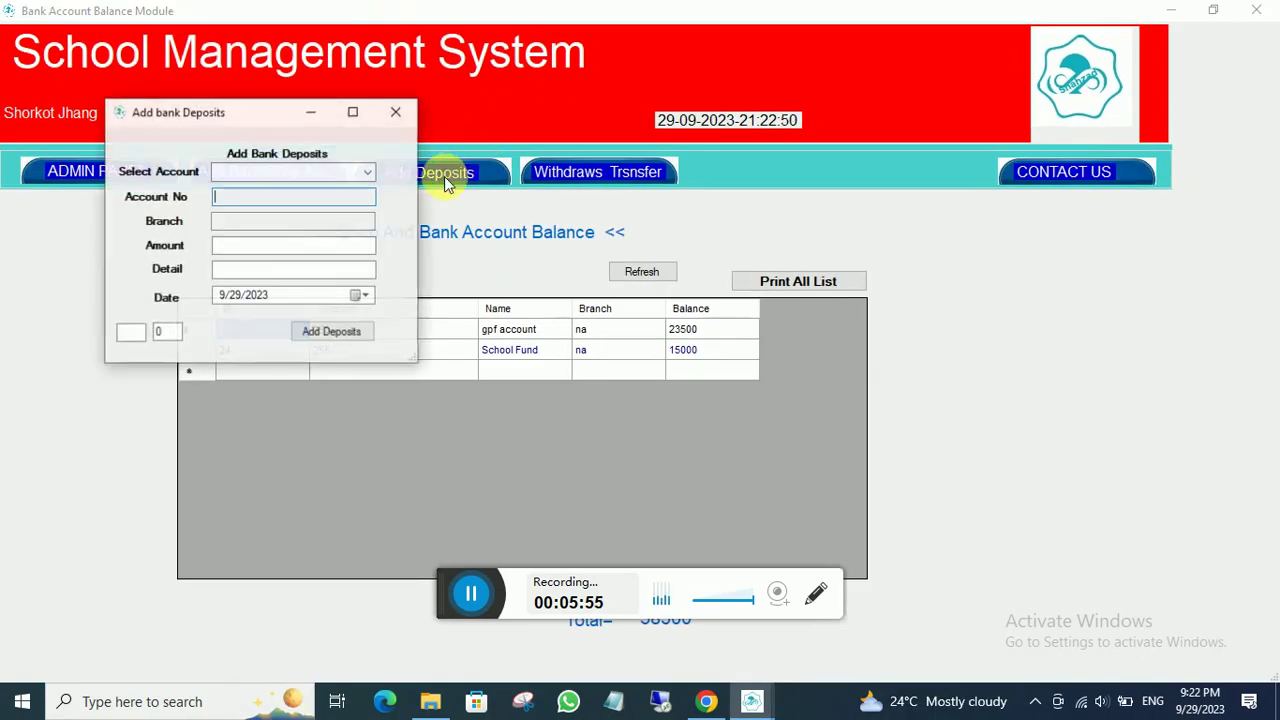
{"action": "left_click", "coordinate": [368, 173]}
{"action": "left_click", "coordinate": [251, 240]}
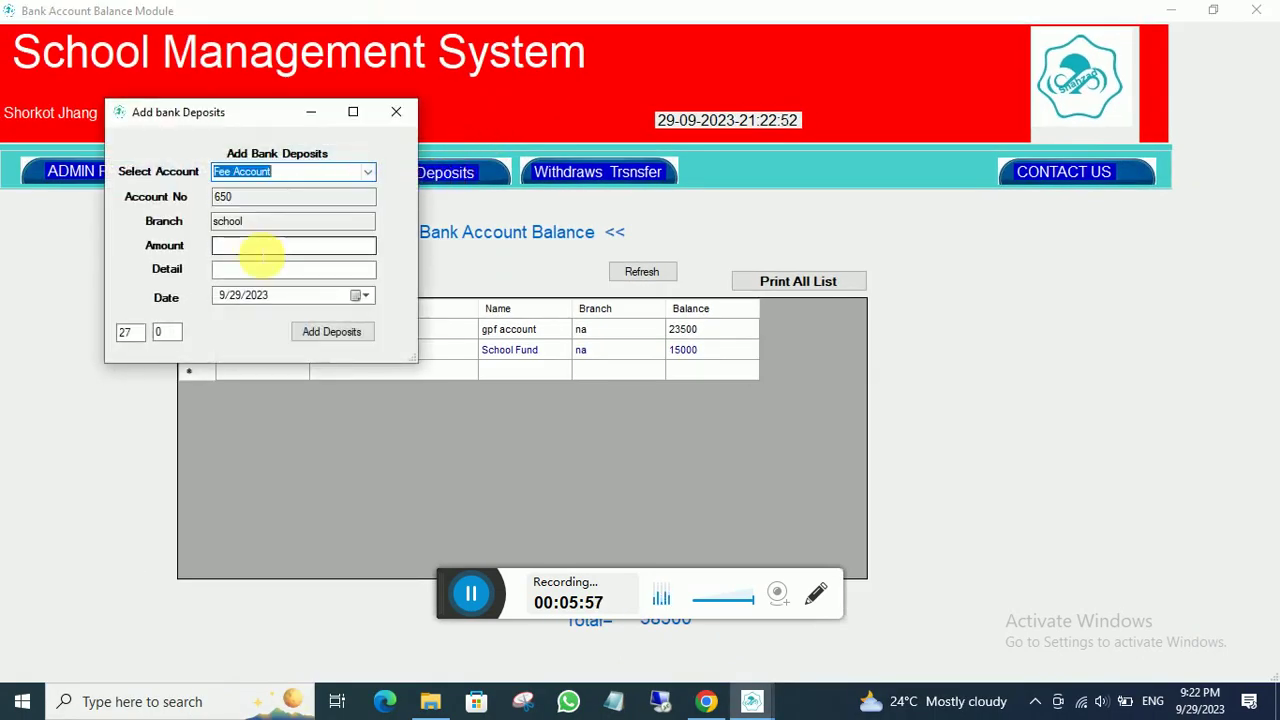
{"action": "left_click", "coordinate": [265, 250]}
{"action": "type", "text": "55000"}
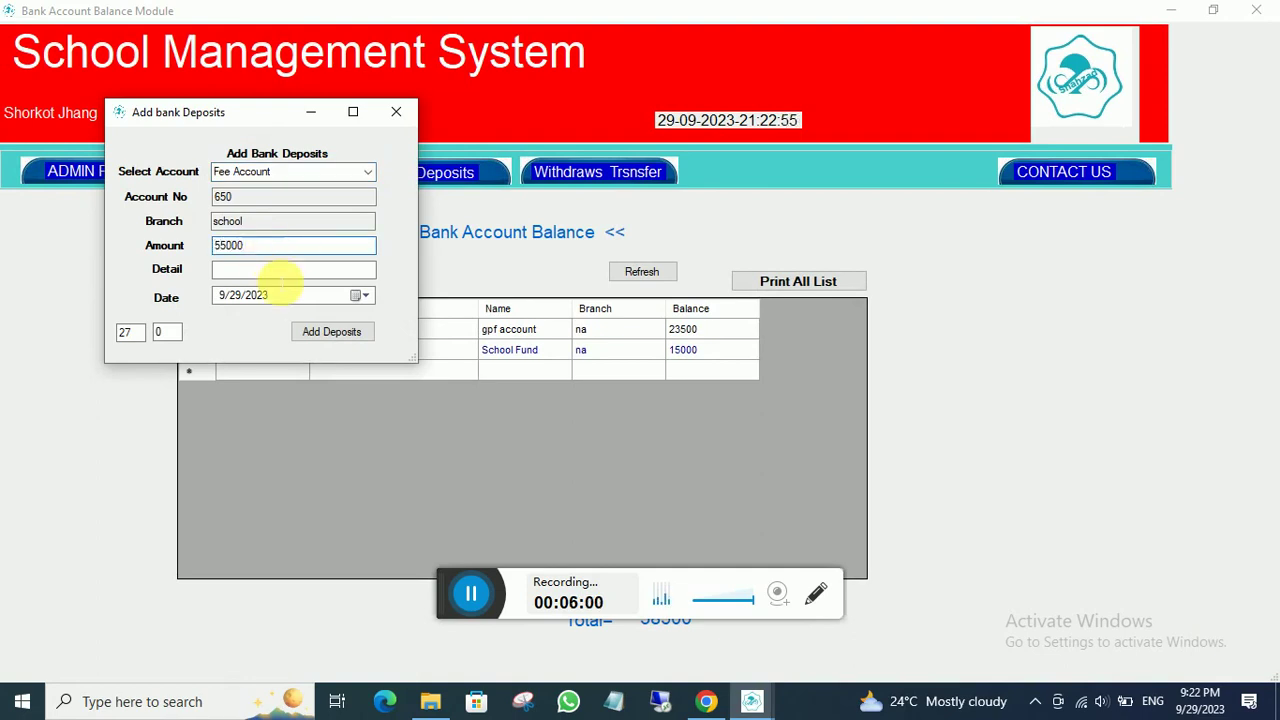
{"action": "left_click", "coordinate": [278, 268]}
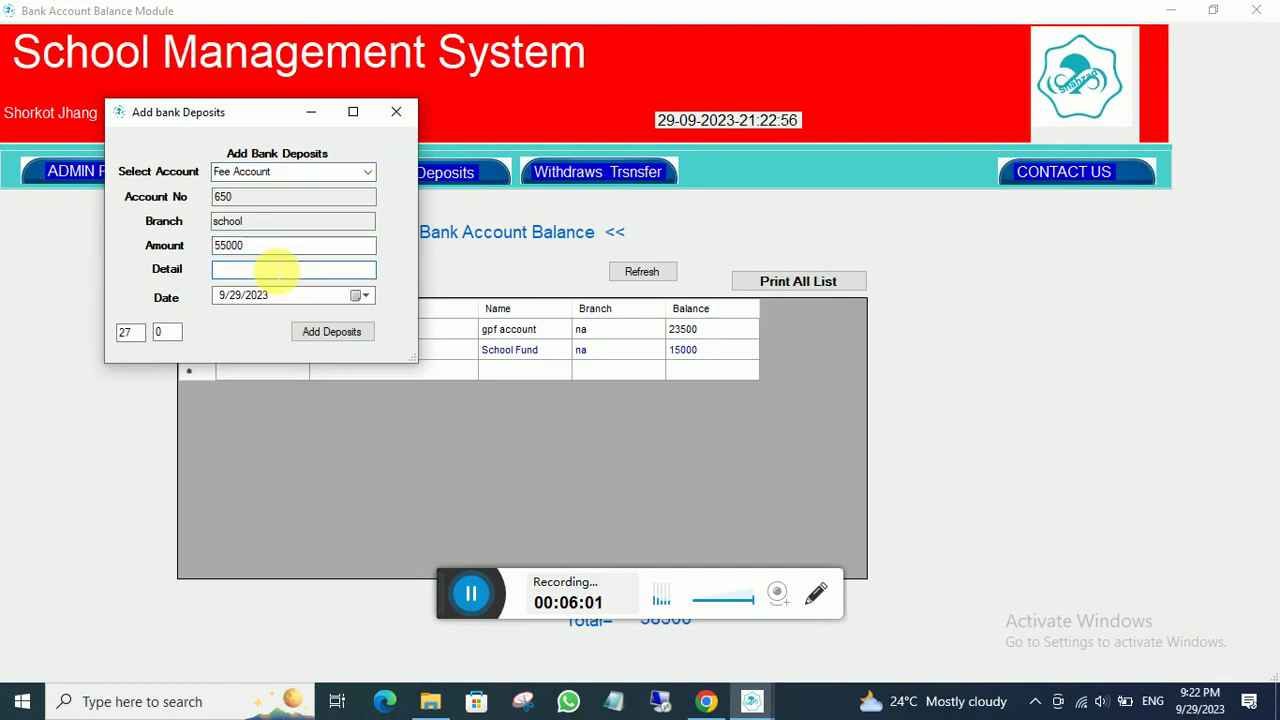
{"action": "type", "text": "bal on 29-9-23"}
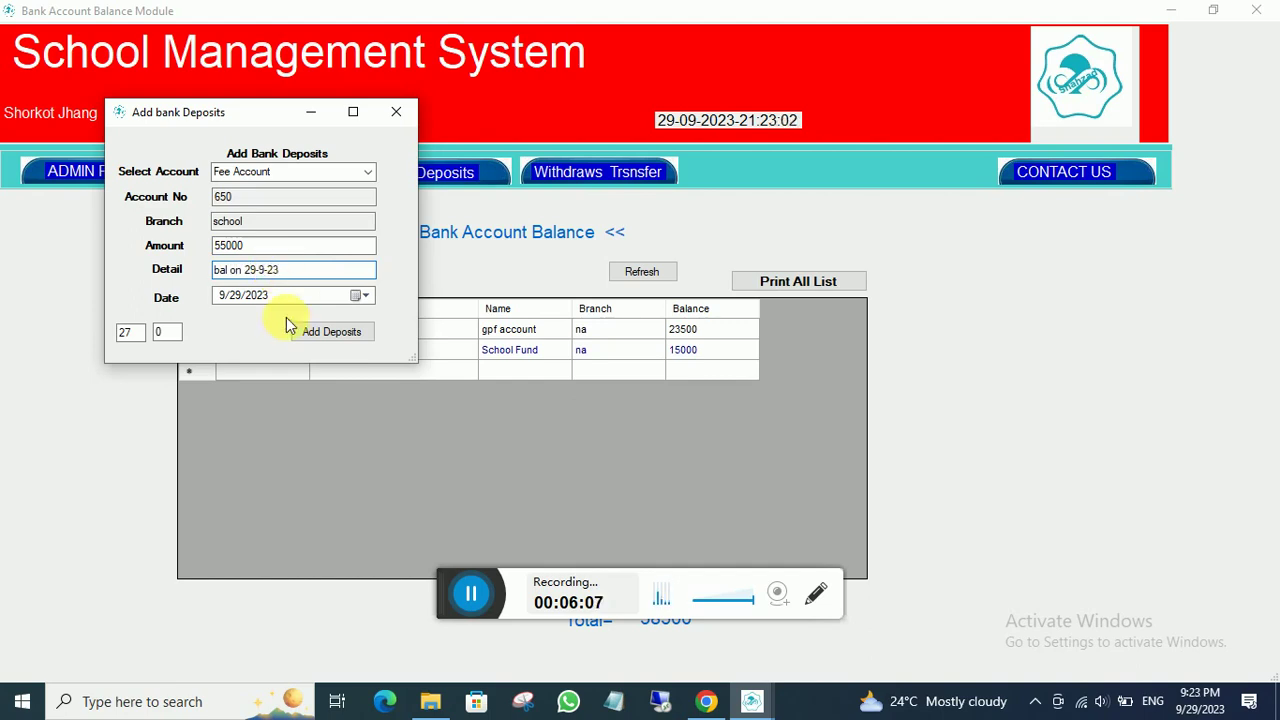
{"action": "left_click", "coordinate": [345, 331]}
{"action": "left_click", "coordinate": [652, 410]}
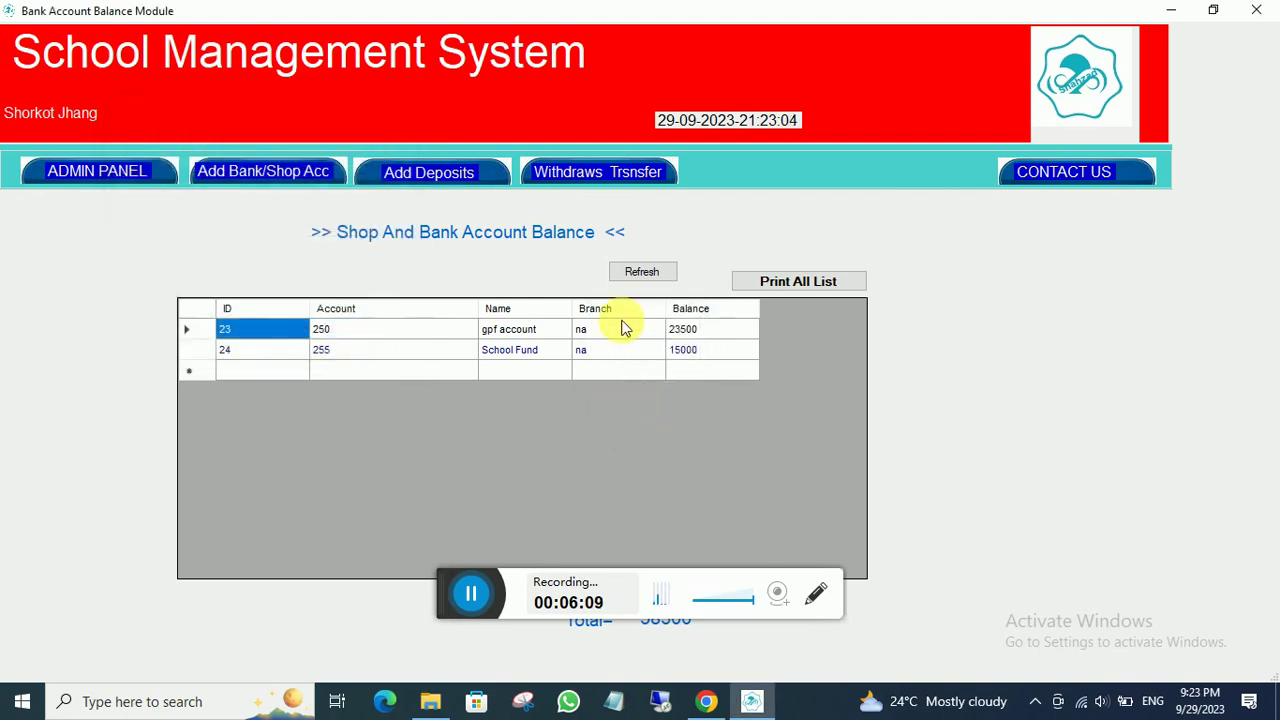
{"action": "left_click", "coordinate": [638, 272]}
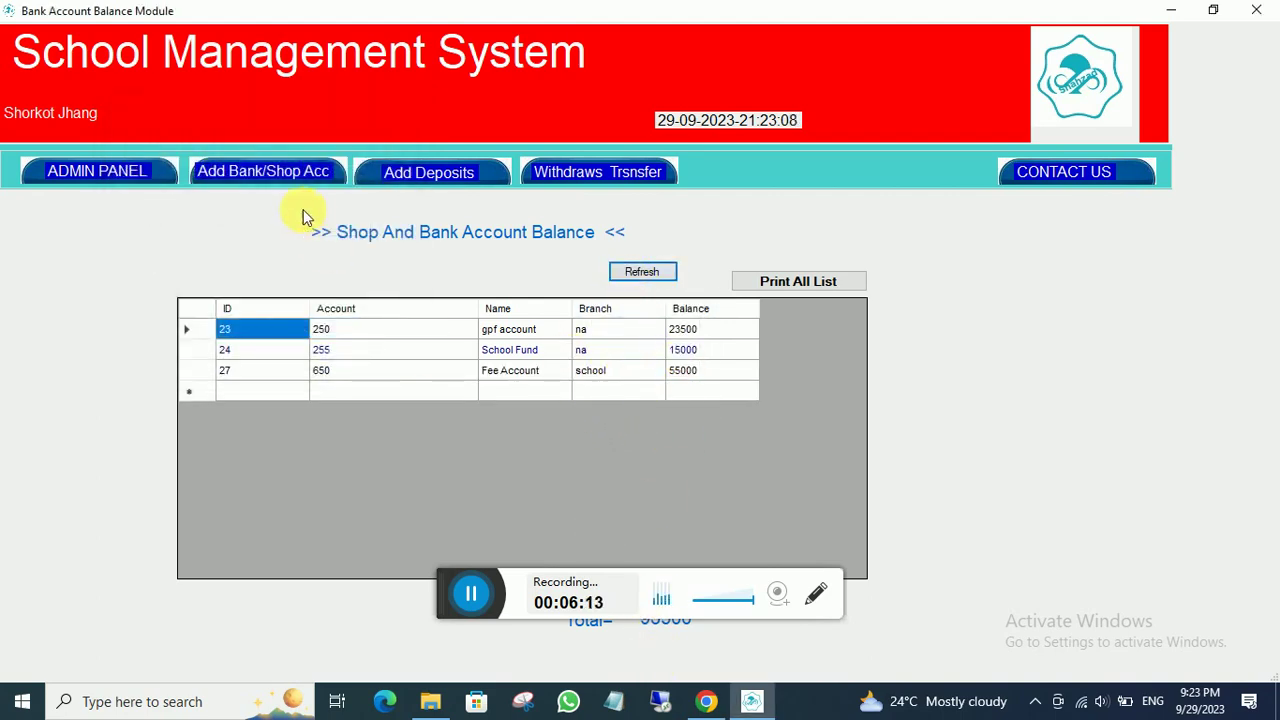
- Add a Teacher employee from lahore, entering the employee's name and phone
{"action": "left_click", "coordinate": [176, 172]}
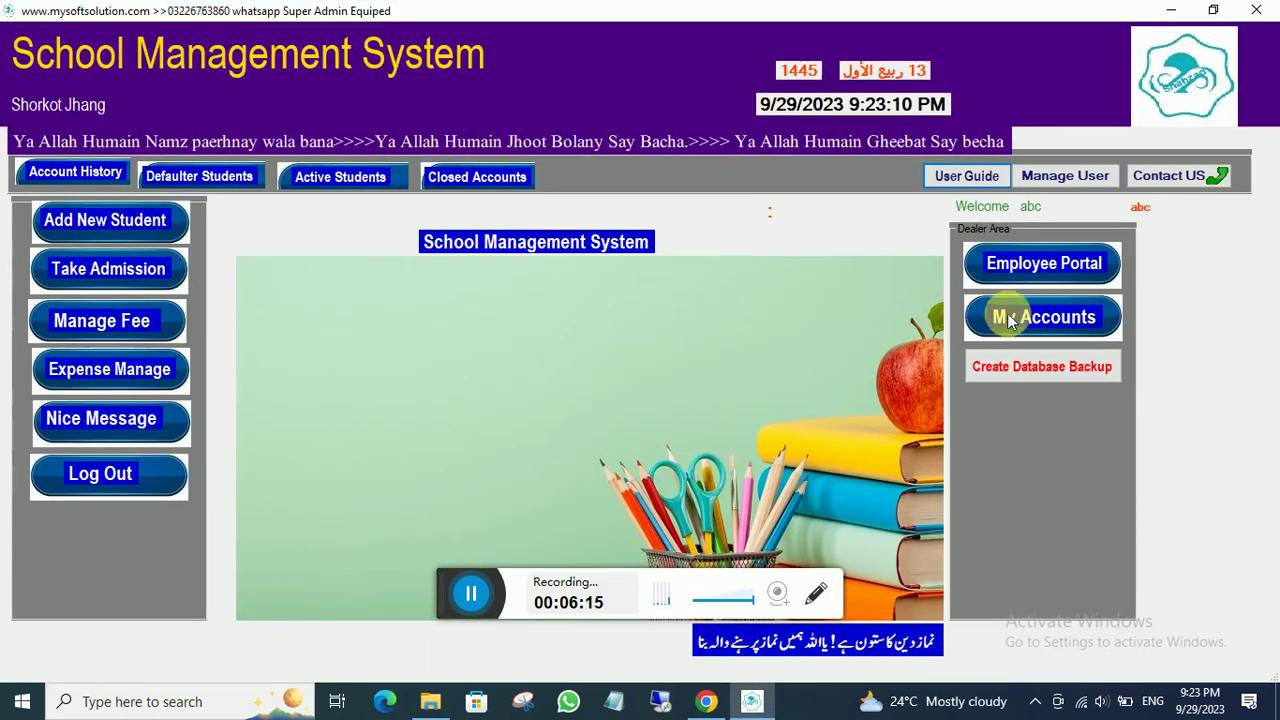
{"action": "left_click", "coordinate": [1000, 263]}
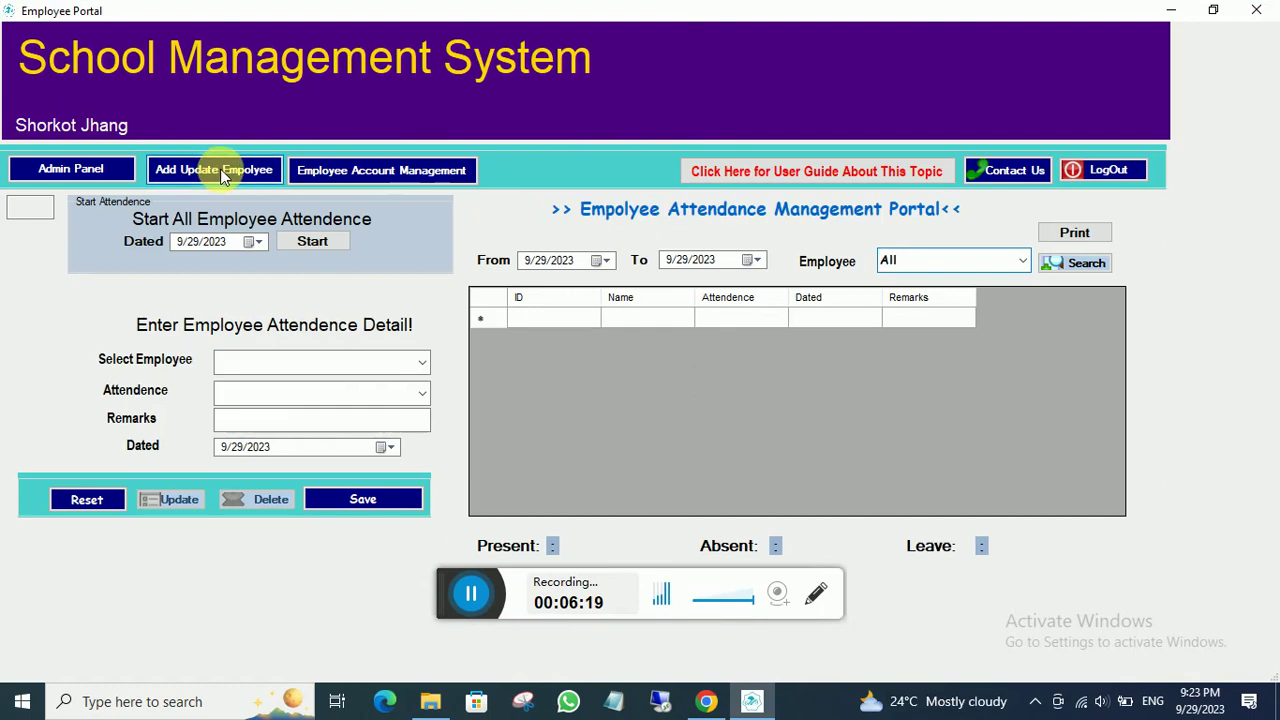
{"action": "left_click", "coordinate": [220, 169]}
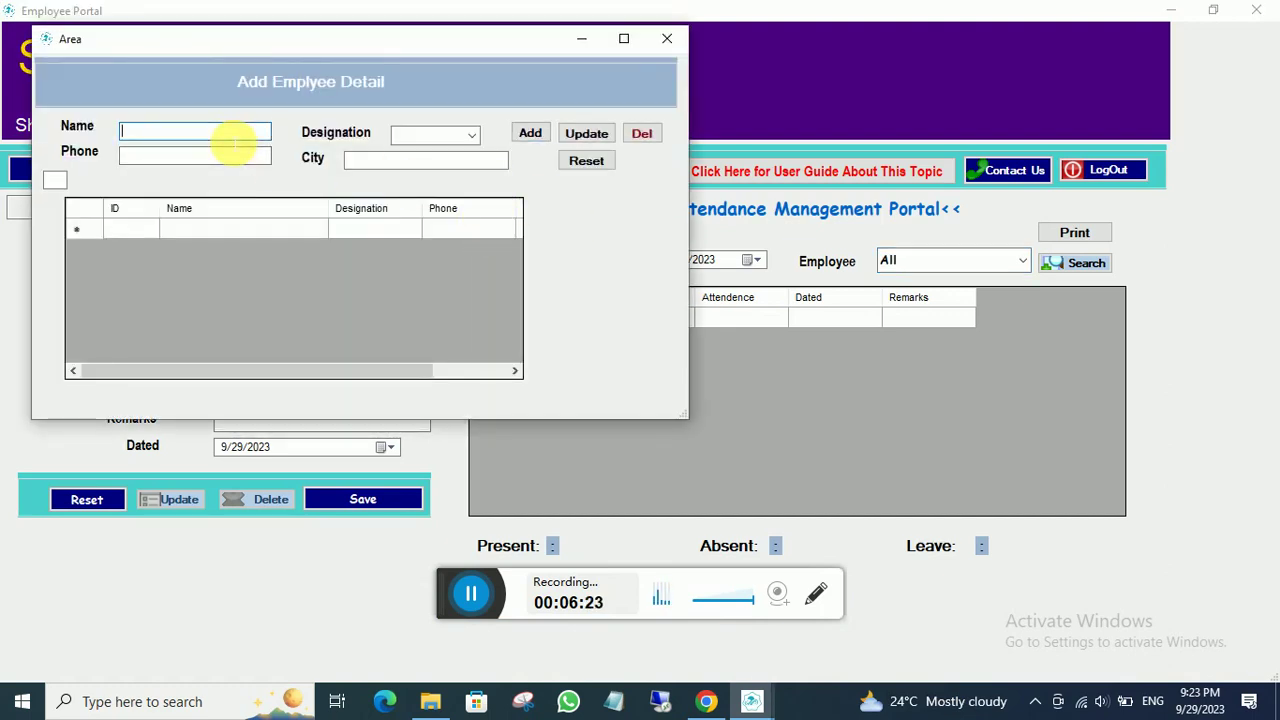
{"action": "type", "text": "rashid shb"}
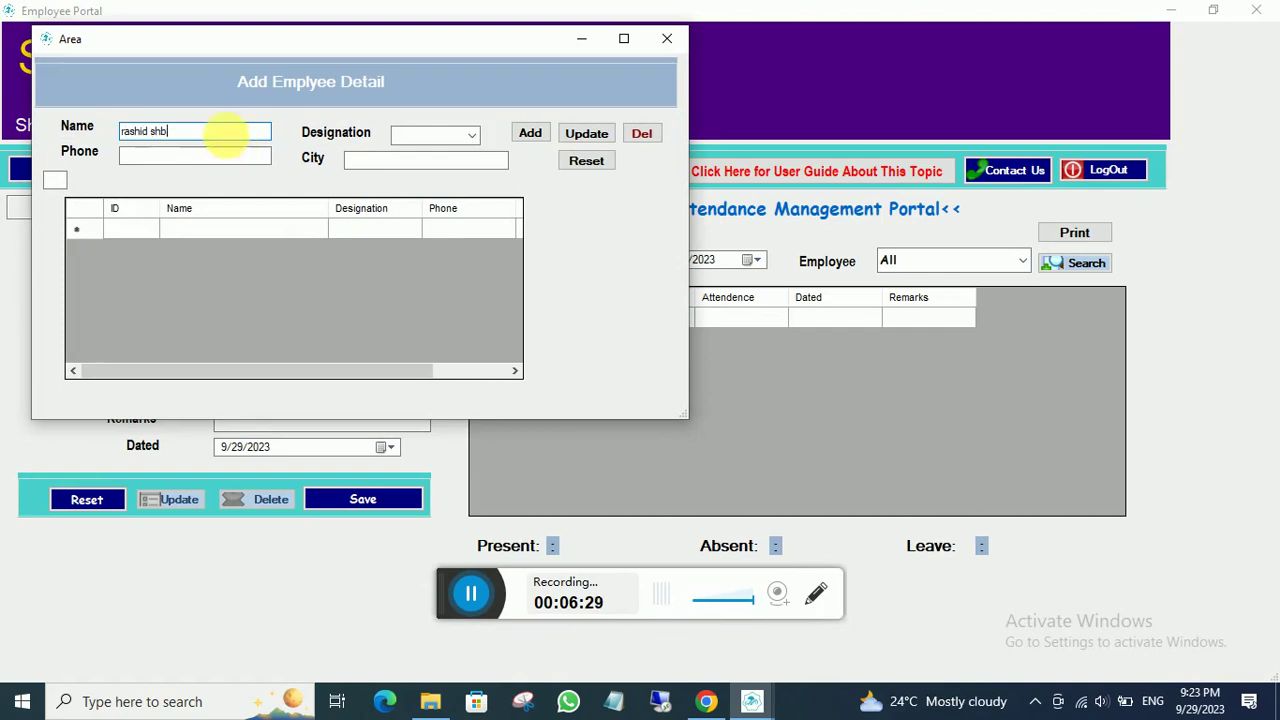
{"action": "left_click", "coordinate": [471, 134]}
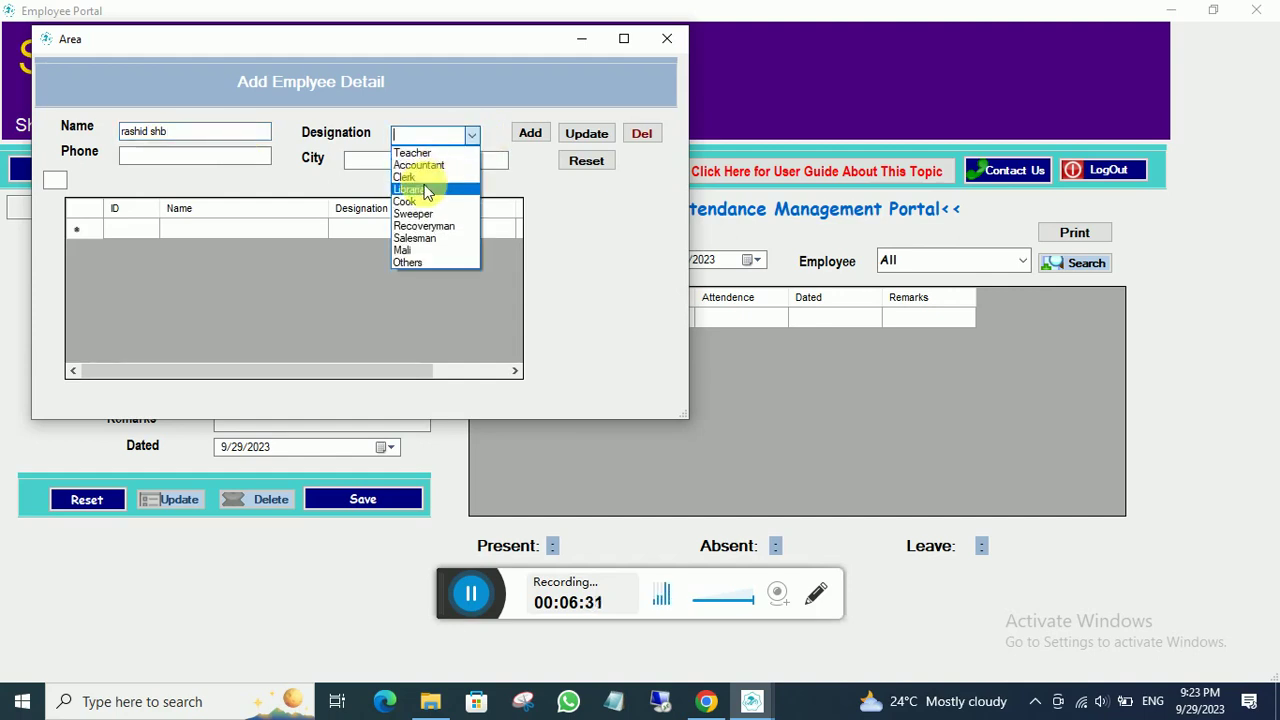
{"action": "left_click", "coordinate": [412, 153]}
{"action": "left_click", "coordinate": [203, 158]}
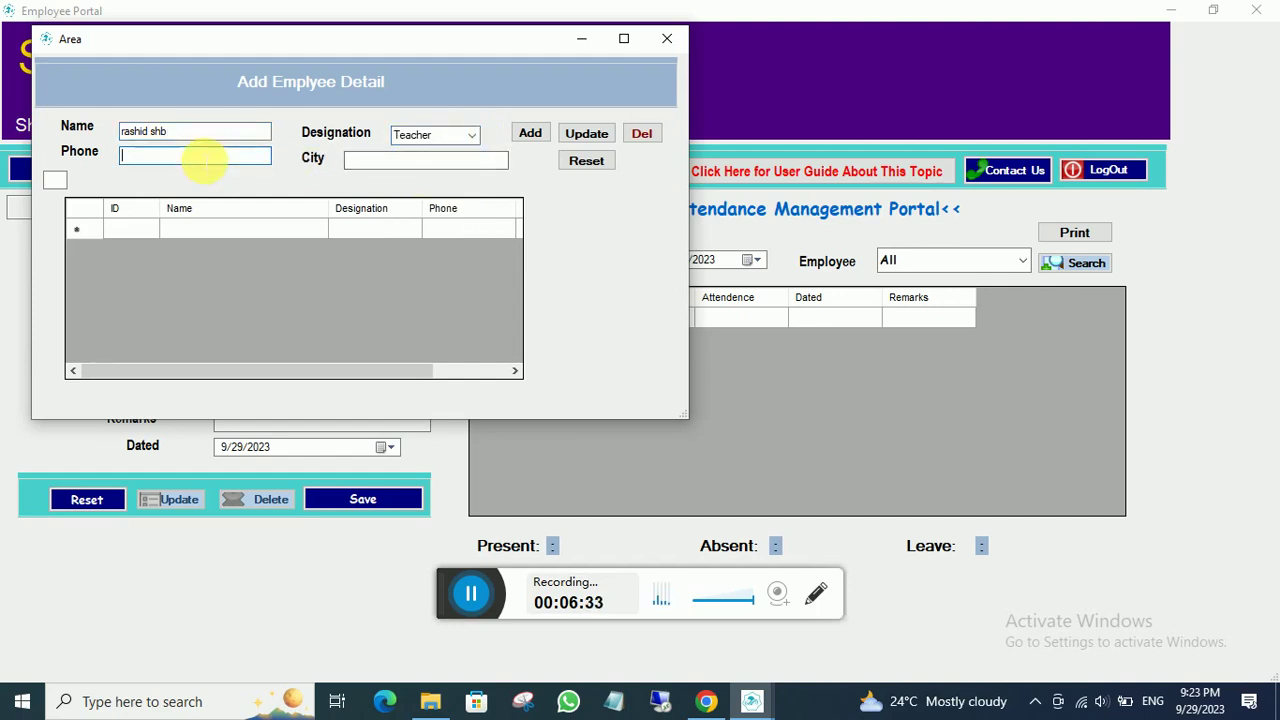
{"action": "left_click", "coordinate": [352, 162]}
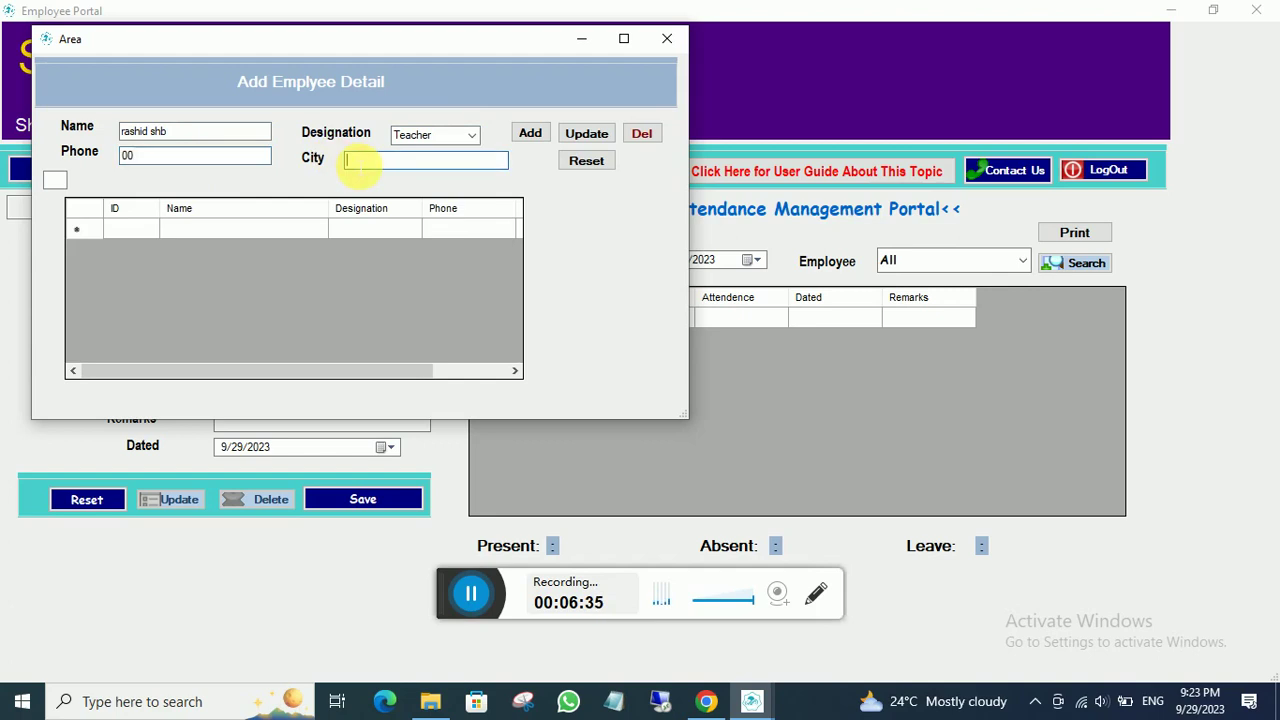
{"action": "type", "text": "laho"}
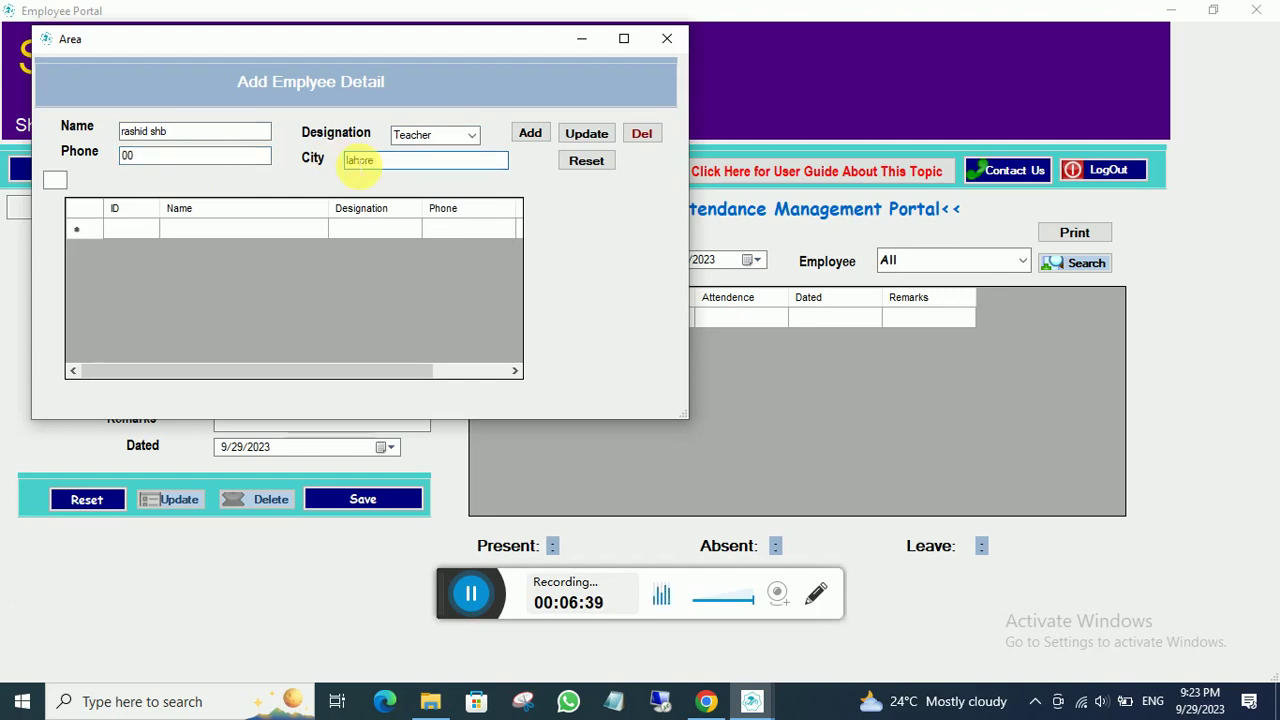
{"action": "type", "text": "re"}
{"action": "left_click", "coordinate": [531, 134]}
{"action": "left_click", "coordinate": [636, 405]}
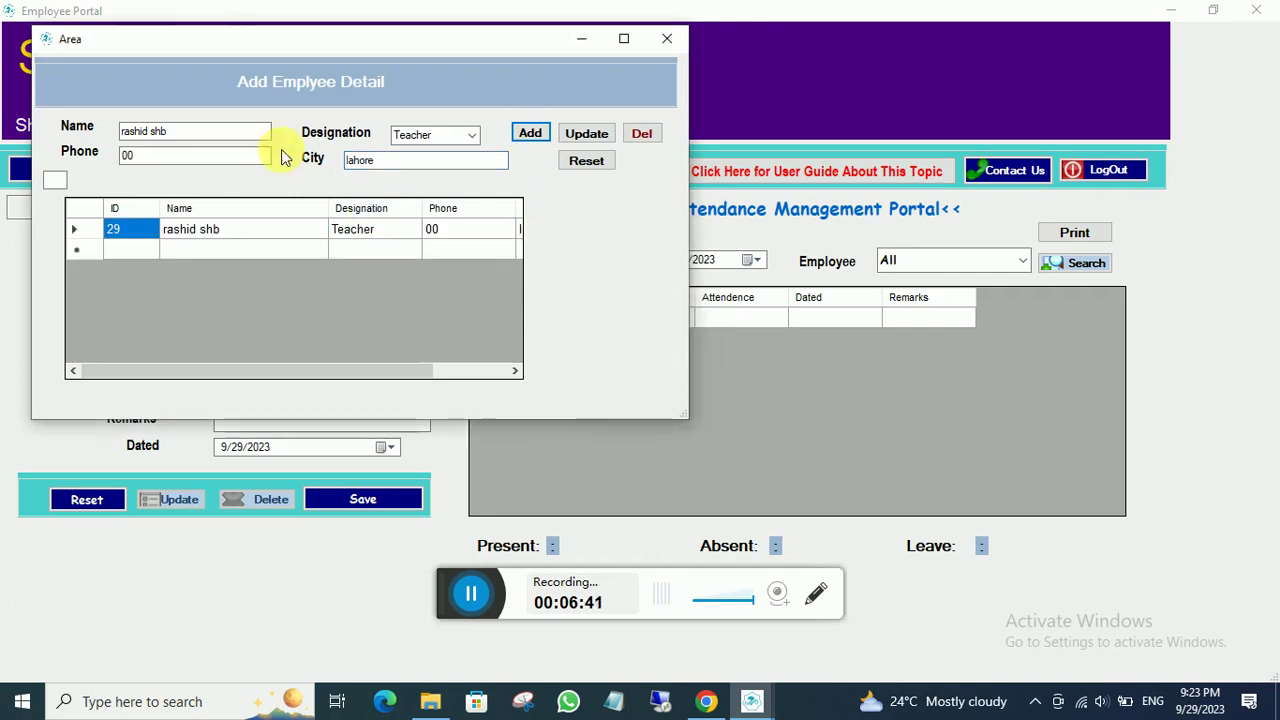
- Save a second Teacher under a different name and close the employee form
{"action": "left_click_drag", "start_coordinate": [262, 131], "coordinate": [66, 140]}
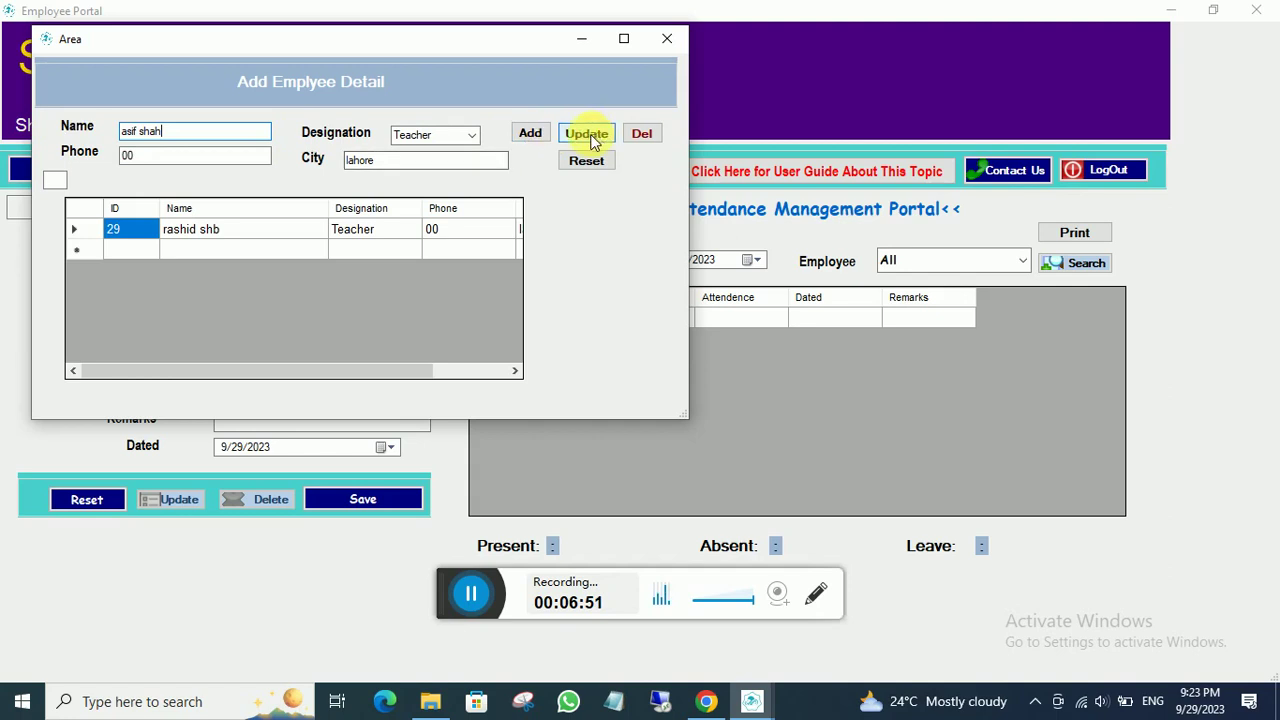
{"action": "left_click", "coordinate": [530, 133]}
{"action": "left_click", "coordinate": [652, 409]}
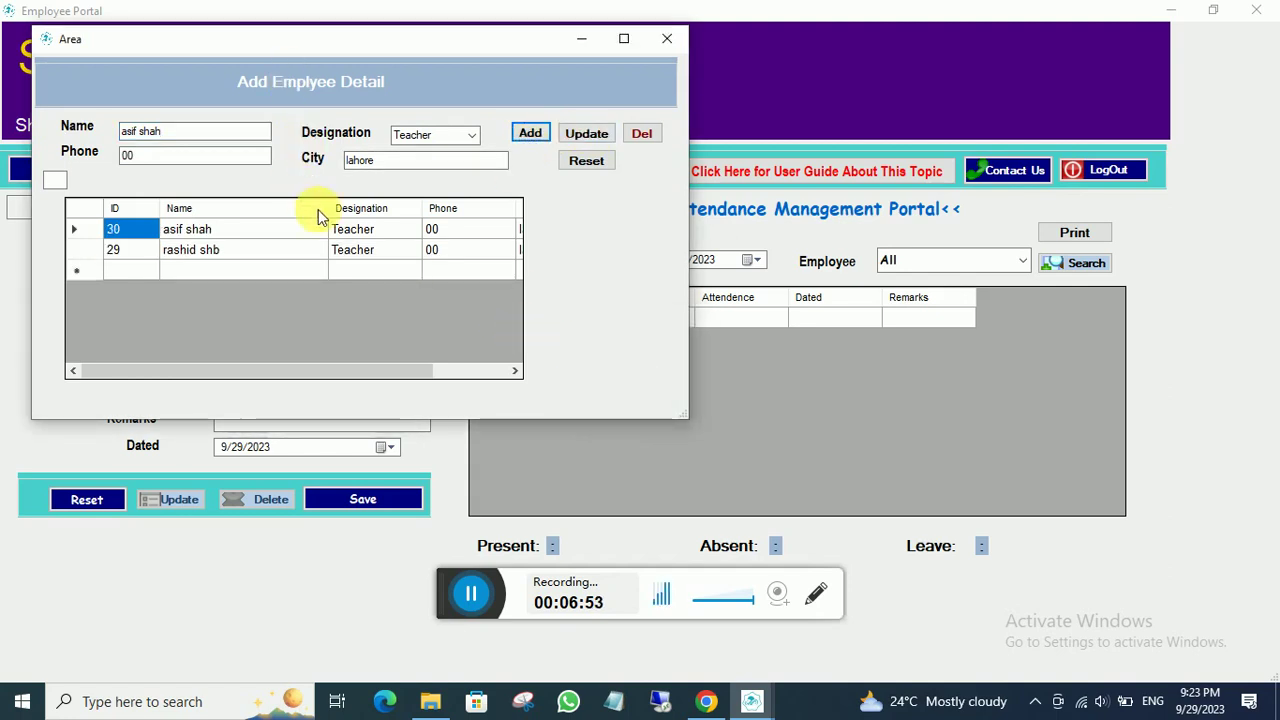
{"action": "left_click", "coordinate": [667, 42]}
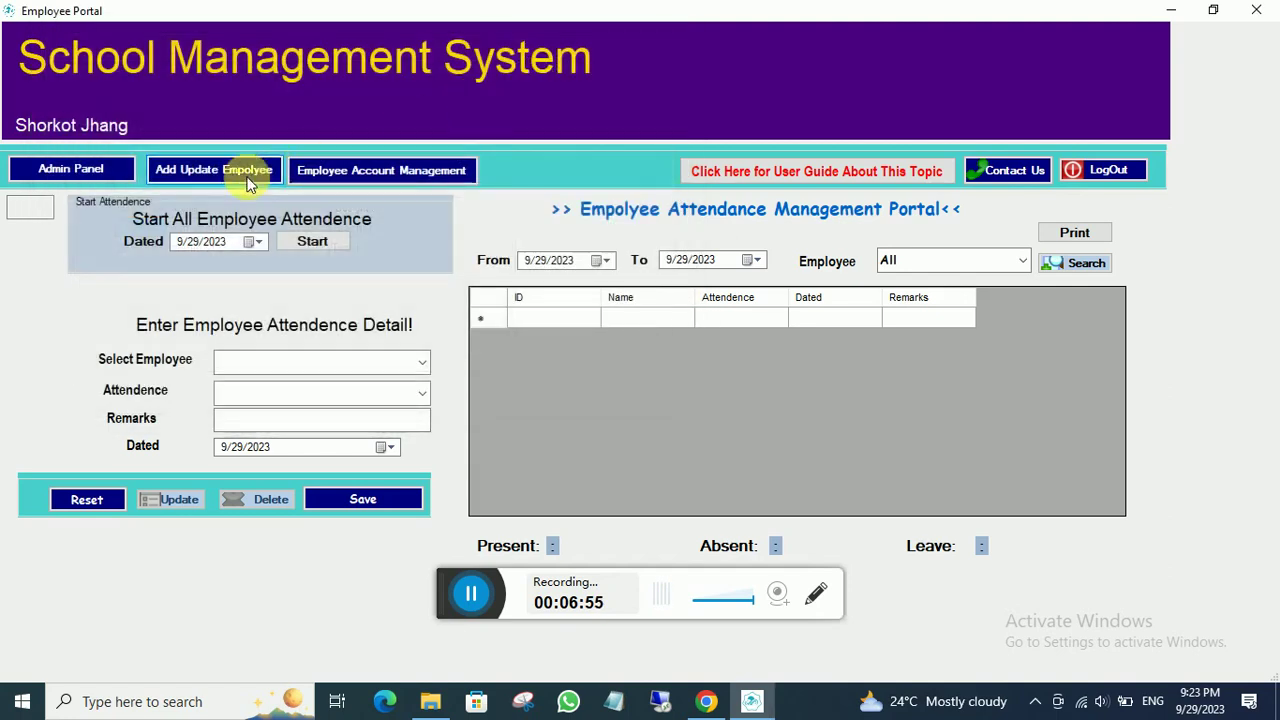
- Mark the first employee Present for today with remark 'any' and save the entry
{"action": "left_click", "coordinate": [48, 170]}
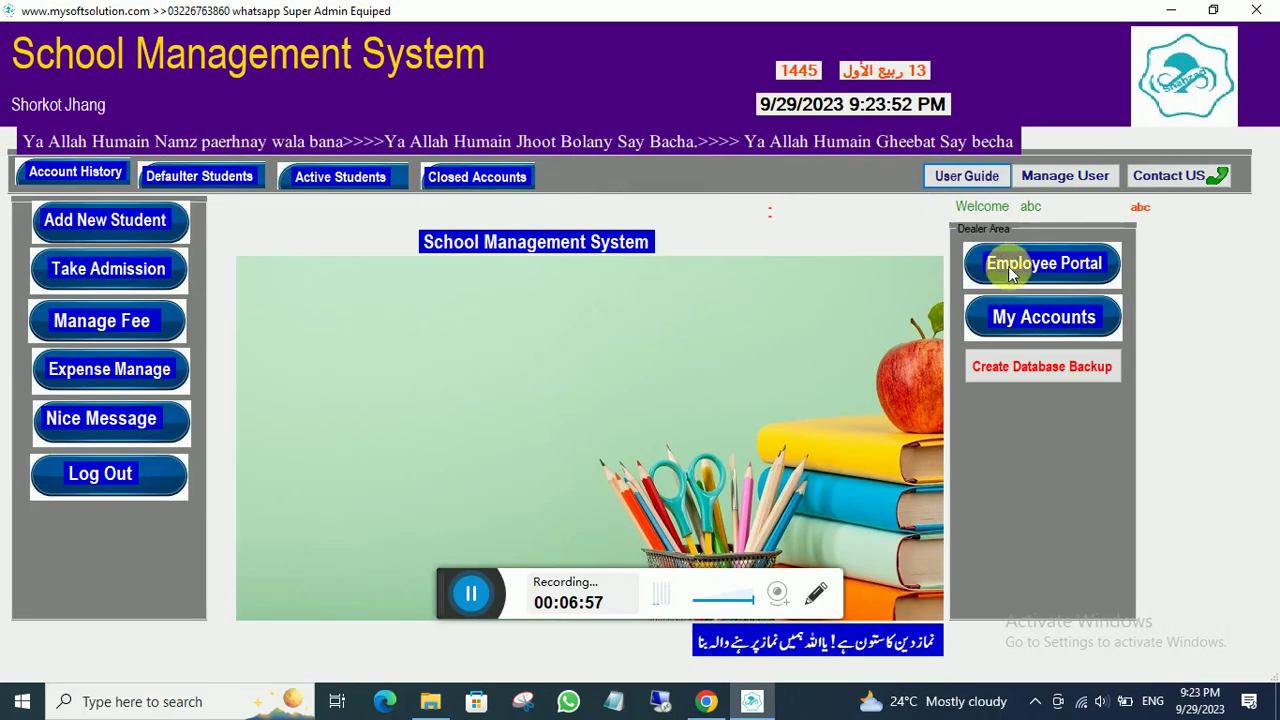
{"action": "left_click", "coordinate": [1008, 265]}
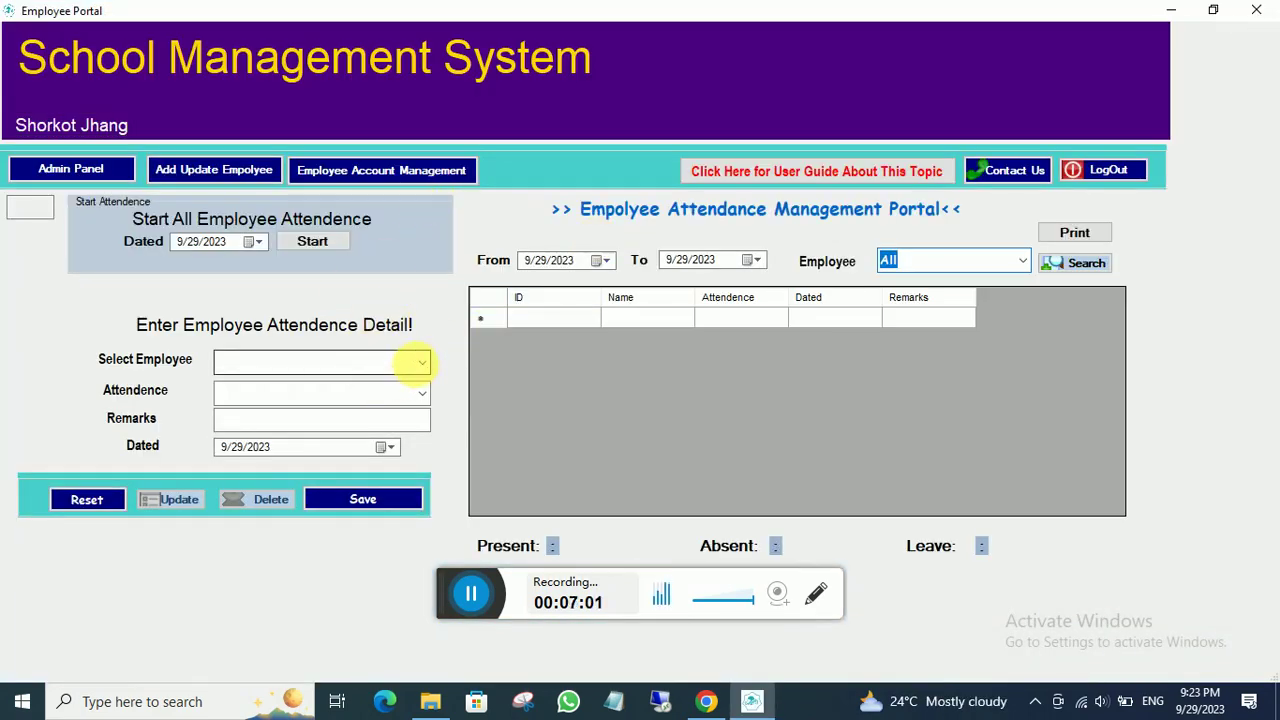
{"action": "left_click", "coordinate": [420, 362]}
{"action": "left_click", "coordinate": [351, 388]}
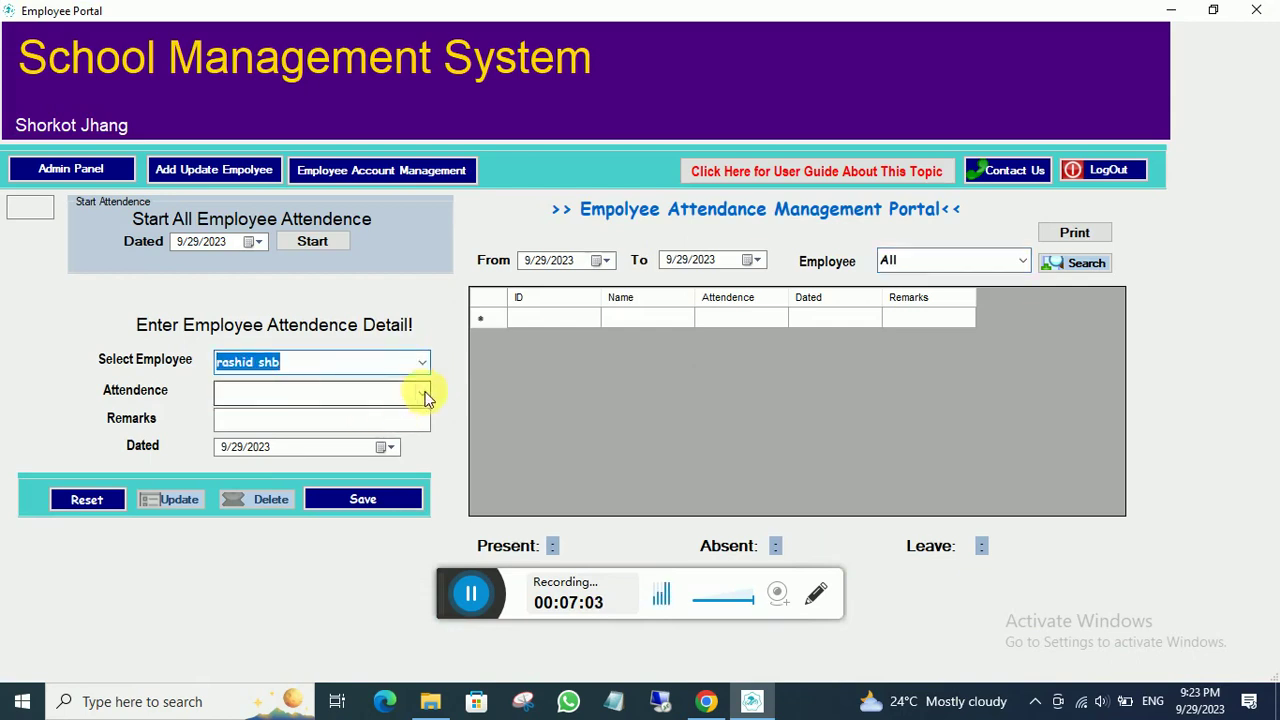
{"action": "left_click", "coordinate": [422, 393]}
{"action": "left_click", "coordinate": [341, 416]}
{"action": "left_click", "coordinate": [381, 422]}
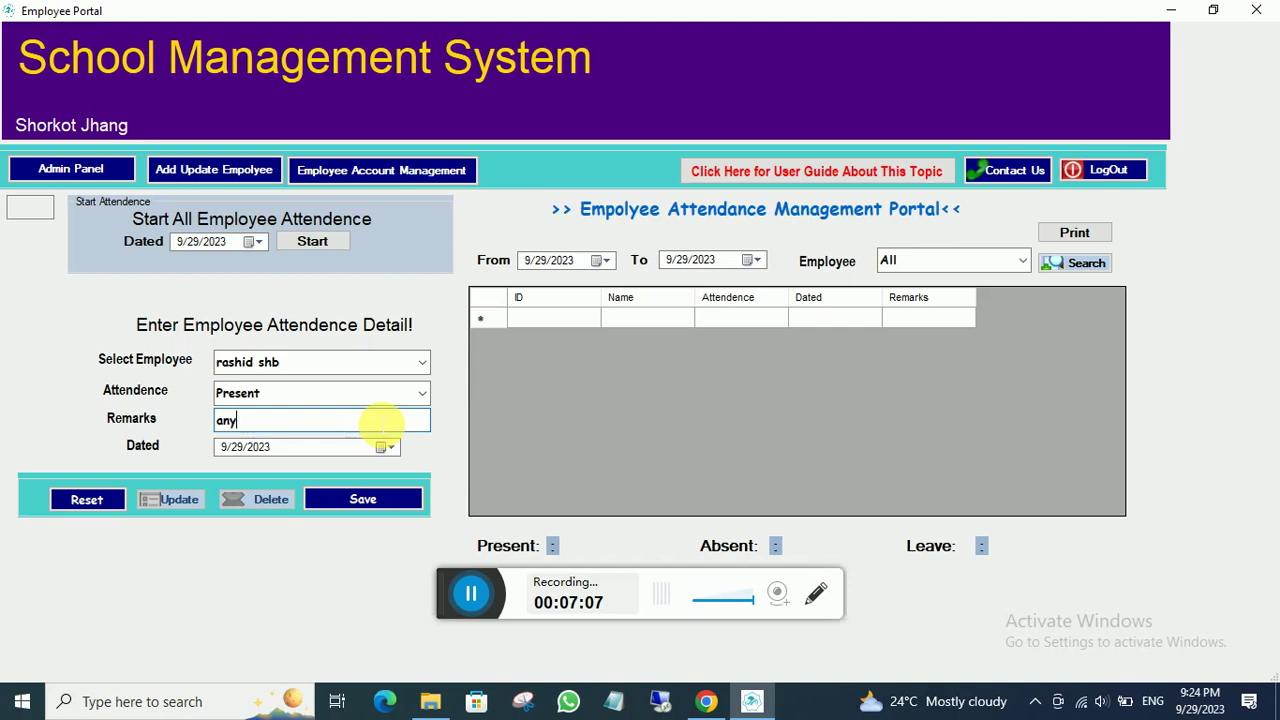
{"action": "left_click", "coordinate": [372, 496]}
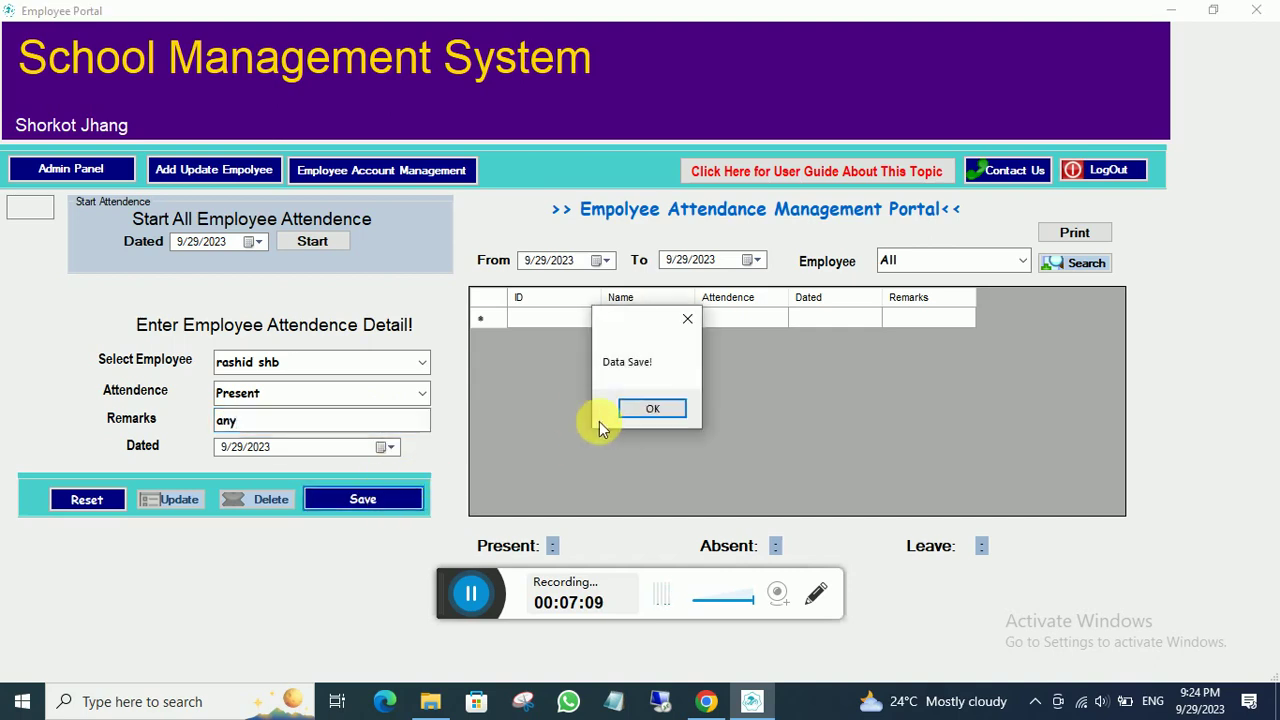
{"action": "left_click", "coordinate": [645, 410]}
- Mark the second employee on Leave with remark 'urgent work' and save the entry
{"action": "left_click", "coordinate": [422, 362]}
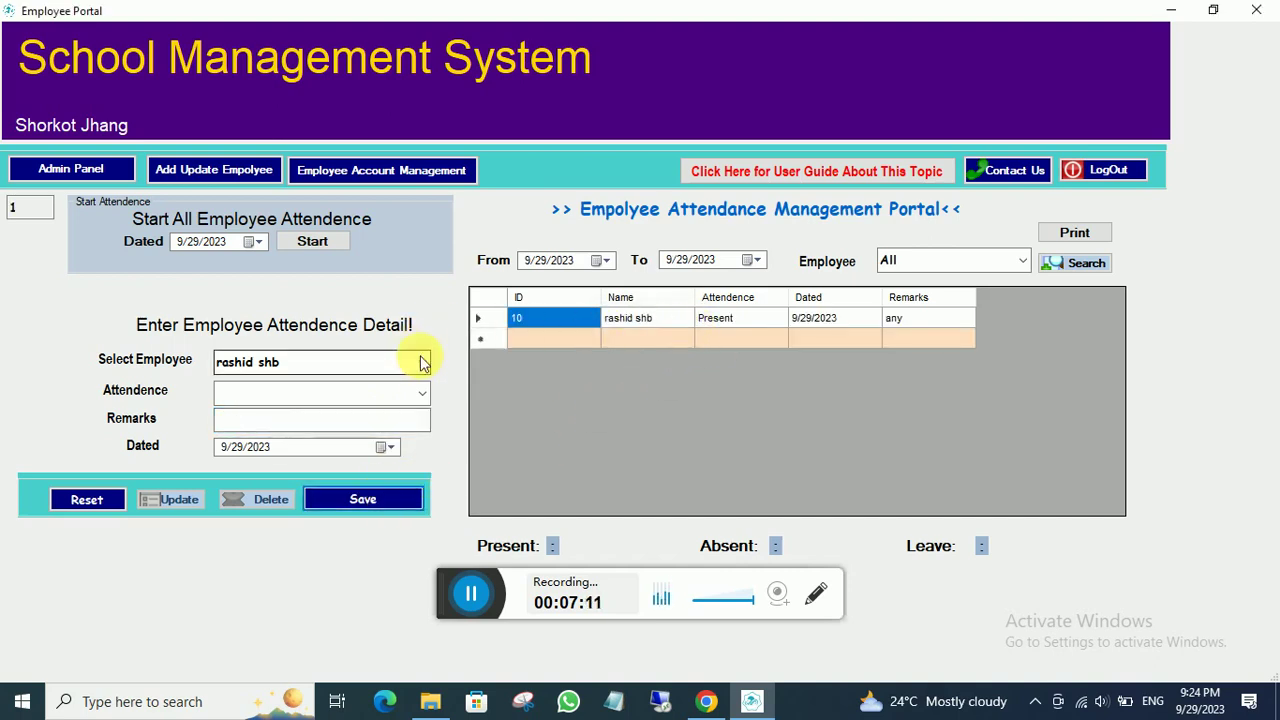
{"action": "left_click", "coordinate": [296, 402]}
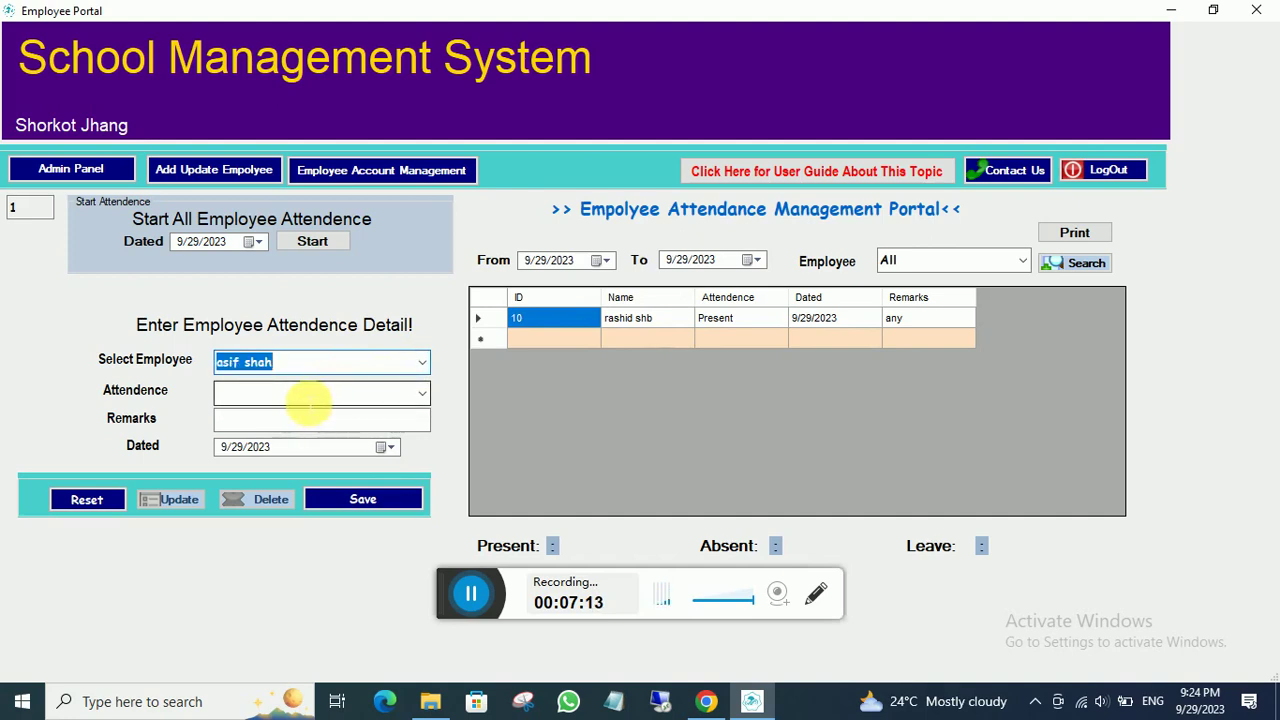
{"action": "left_click", "coordinate": [424, 394]}
{"action": "left_click", "coordinate": [424, 394]}
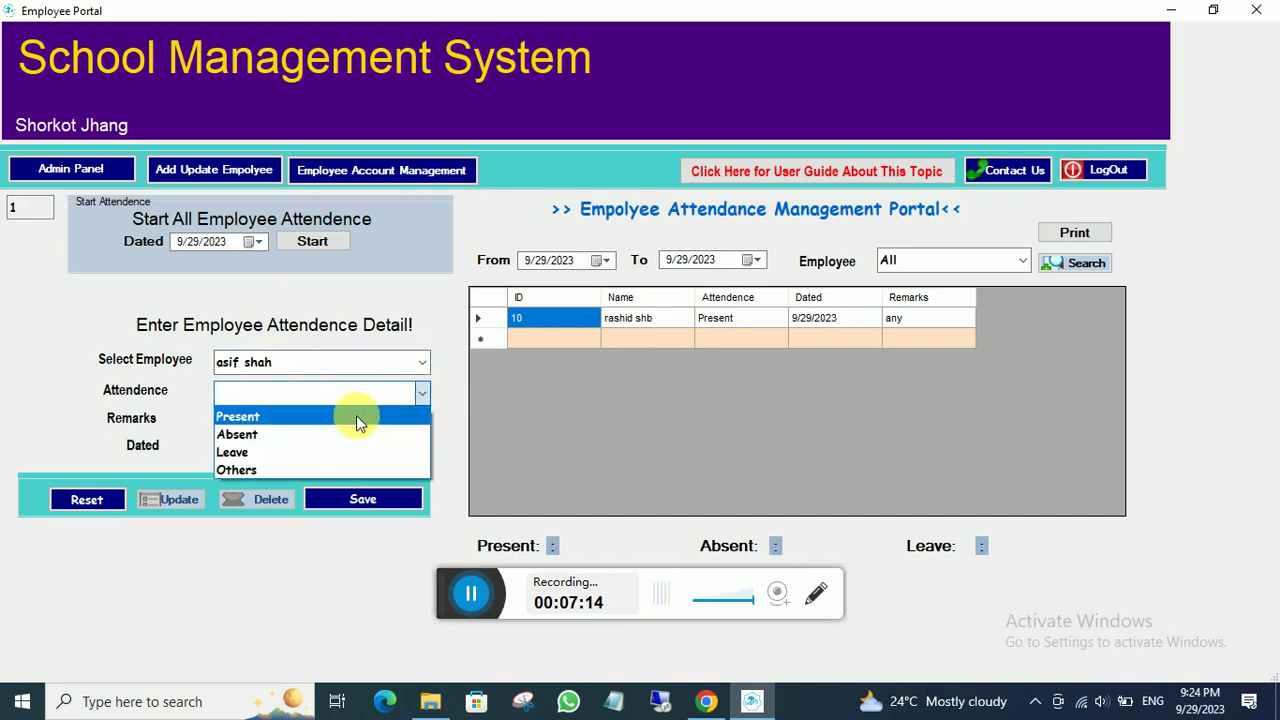
{"action": "left_click", "coordinate": [286, 452]}
{"action": "left_click", "coordinate": [288, 424]}
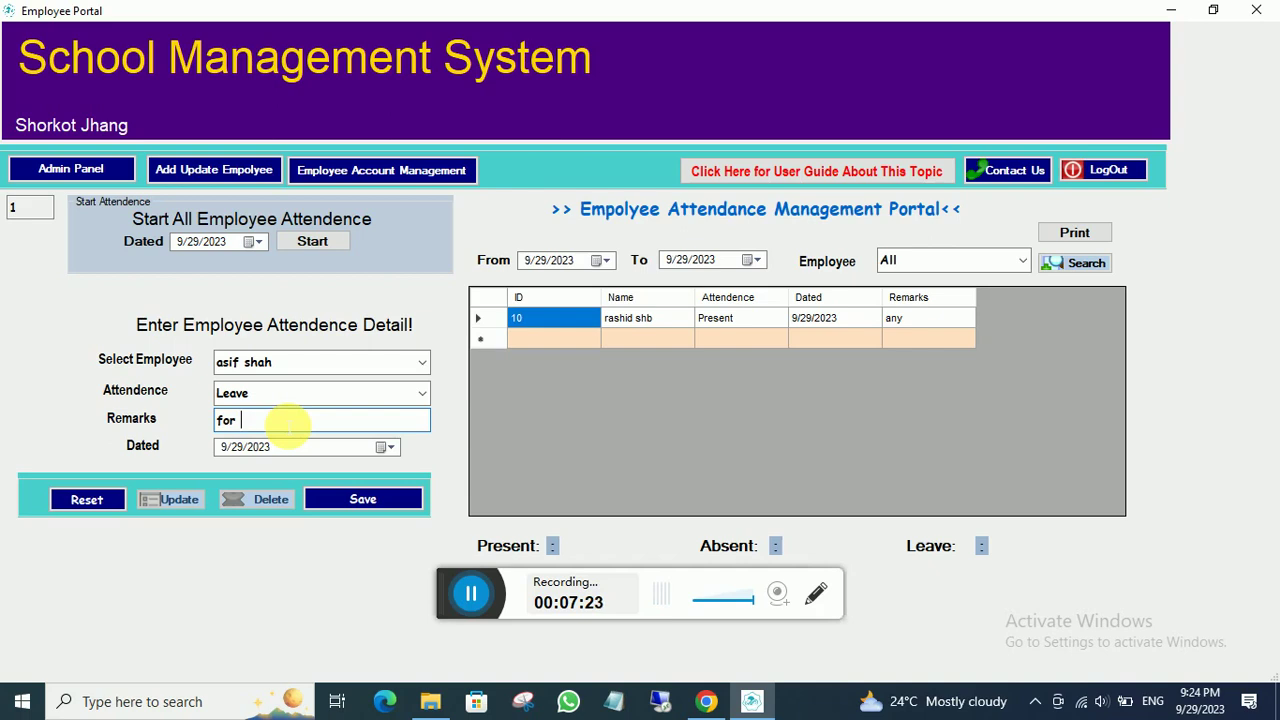
{"action": "type", "text": "rgent work"}
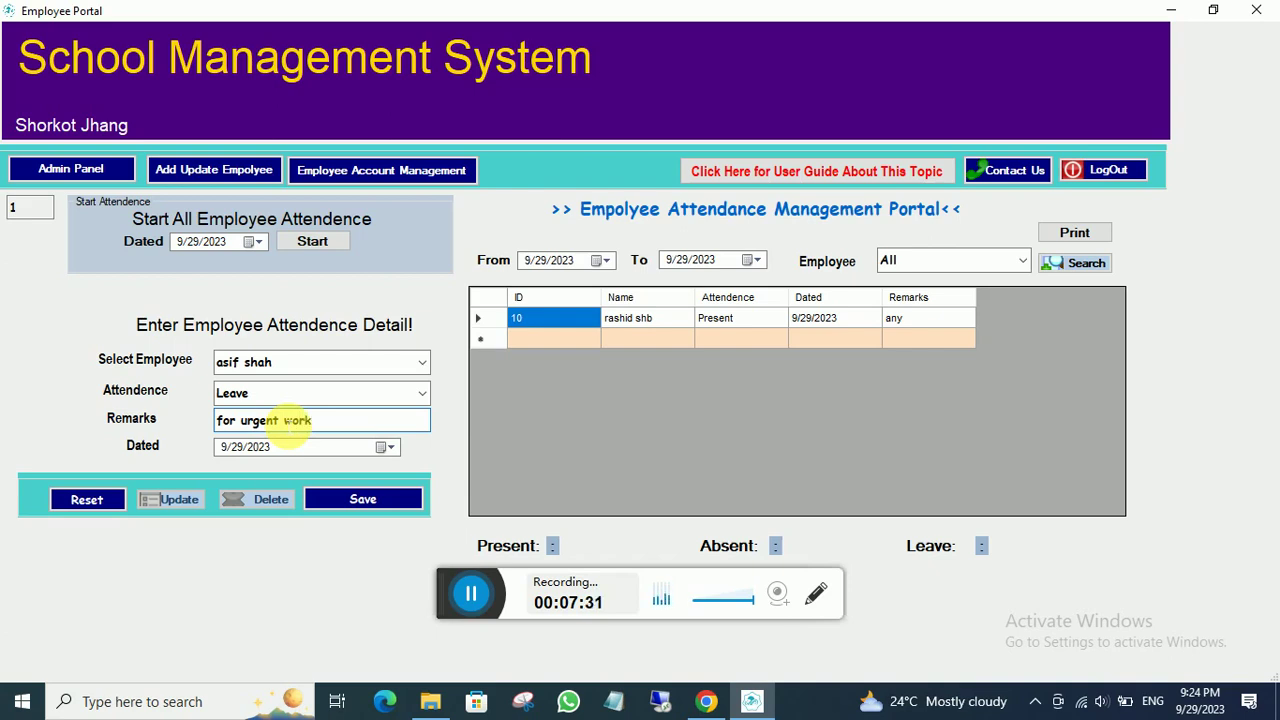
{"action": "left_click", "coordinate": [346, 497]}
{"action": "left_click", "coordinate": [645, 405]}
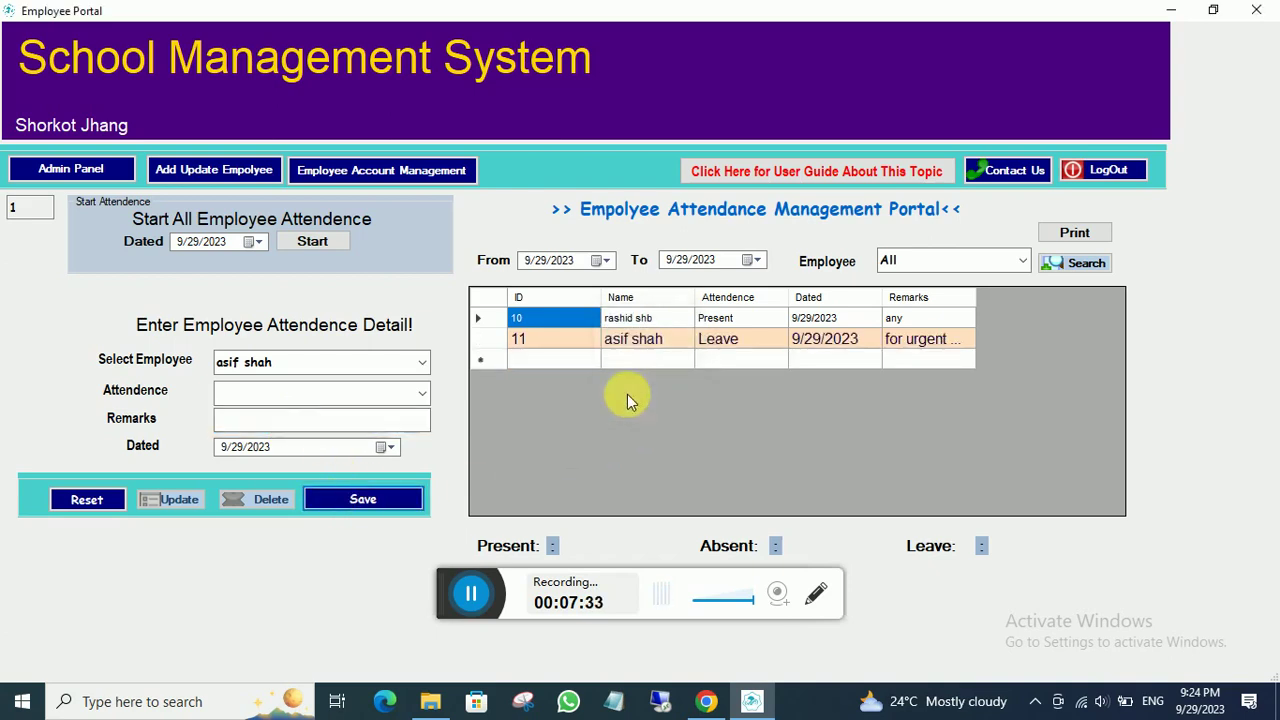
- Search the first employee's attendance for 9/1/2023–9/29/2023: Present 1, Absent 0, Leave 0
{"action": "left_click", "coordinate": [605, 261]}
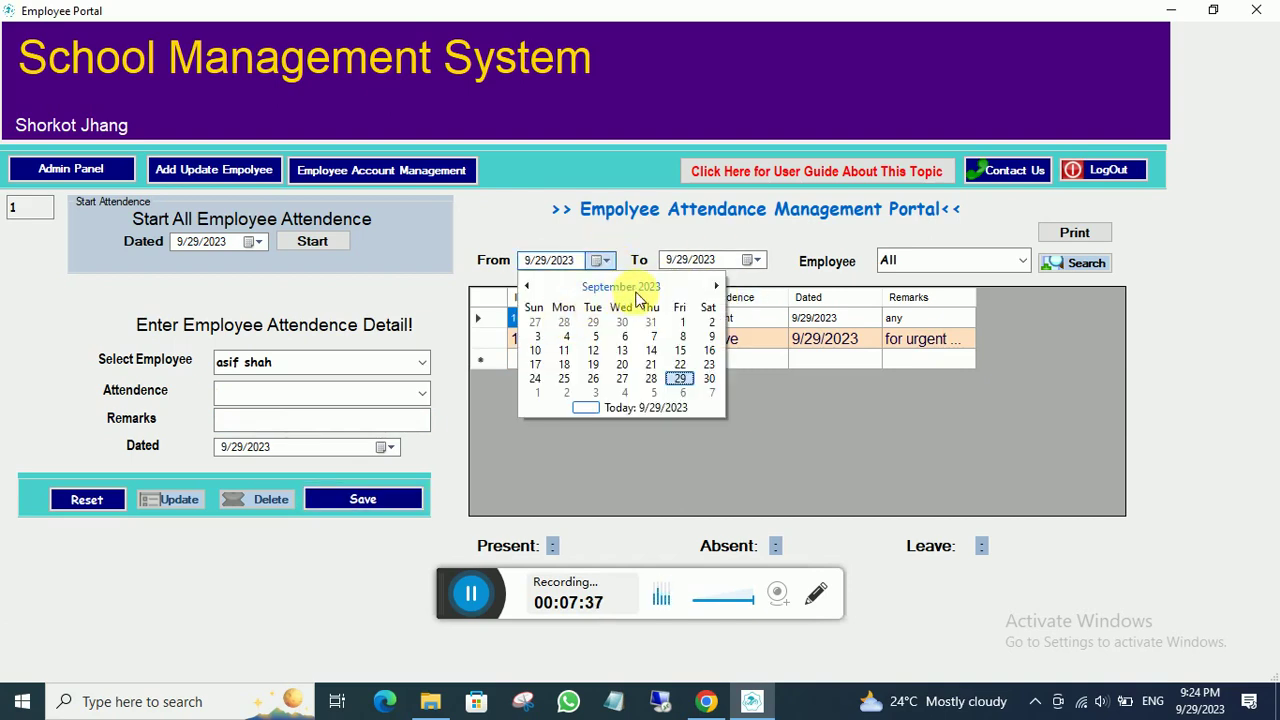
{"action": "left_click", "coordinate": [684, 324]}
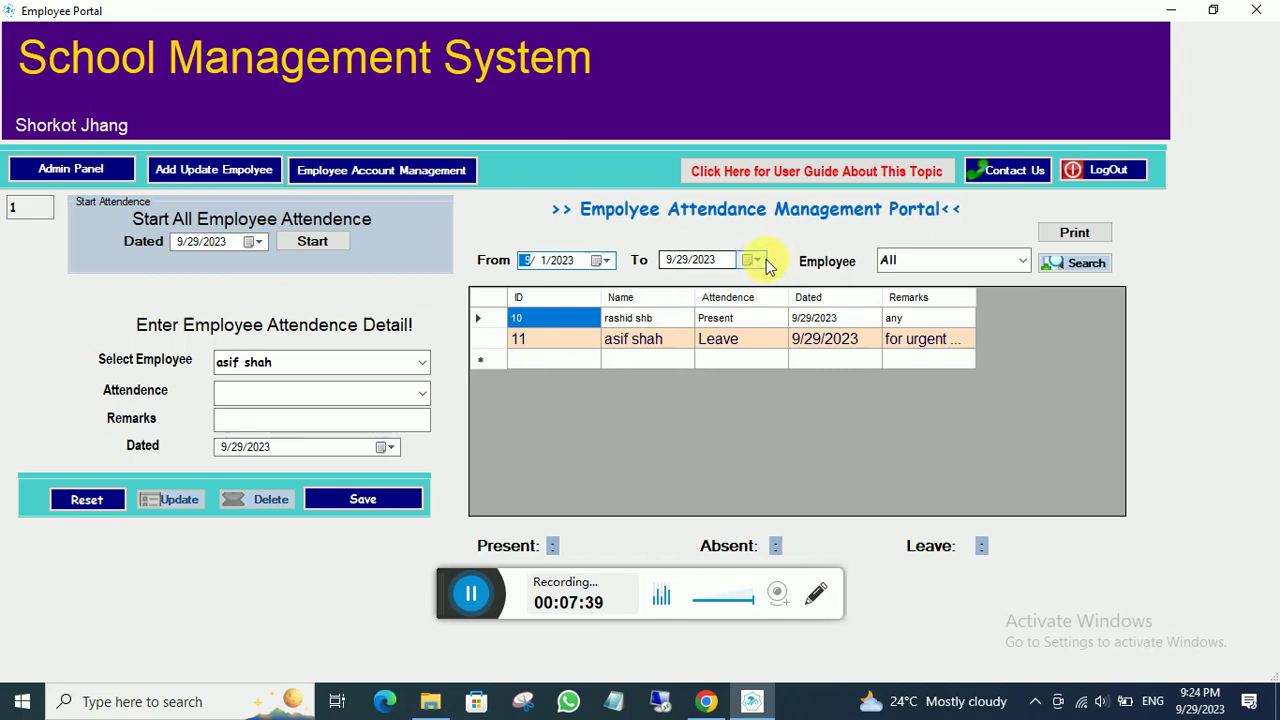
{"action": "left_click", "coordinate": [1020, 262]}
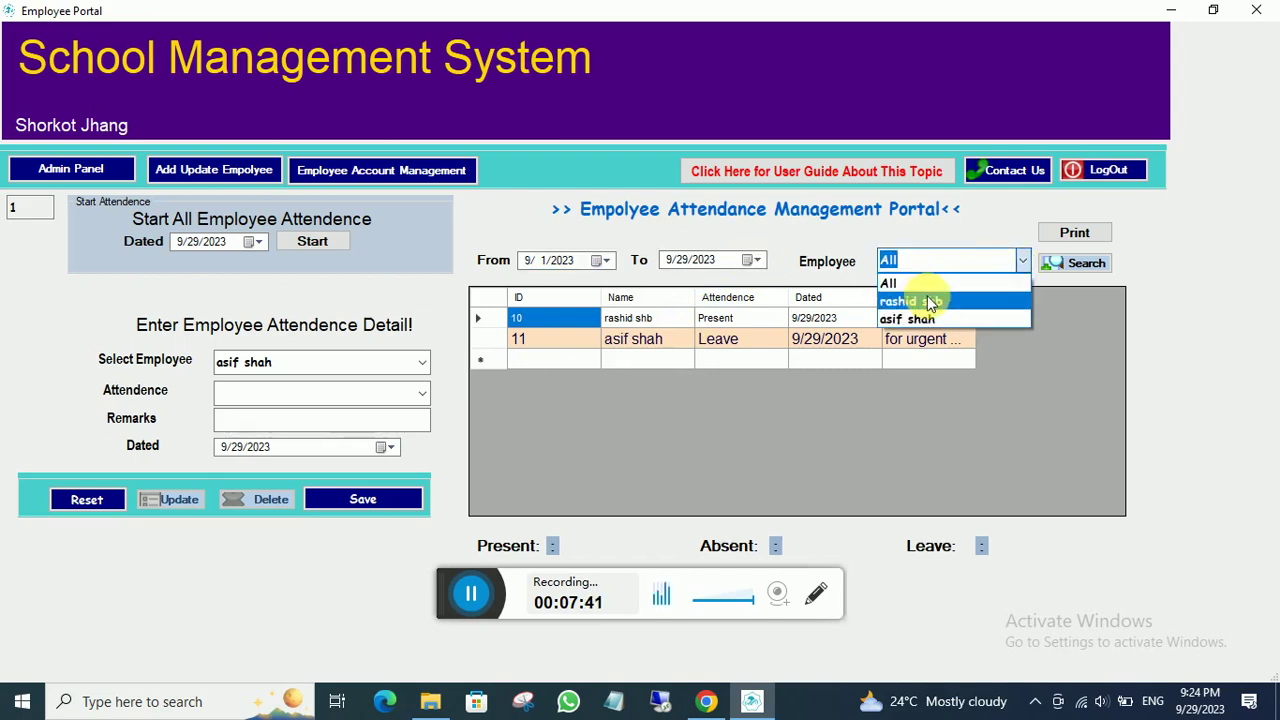
{"action": "left_click", "coordinate": [915, 296]}
{"action": "left_click", "coordinate": [1050, 264]}
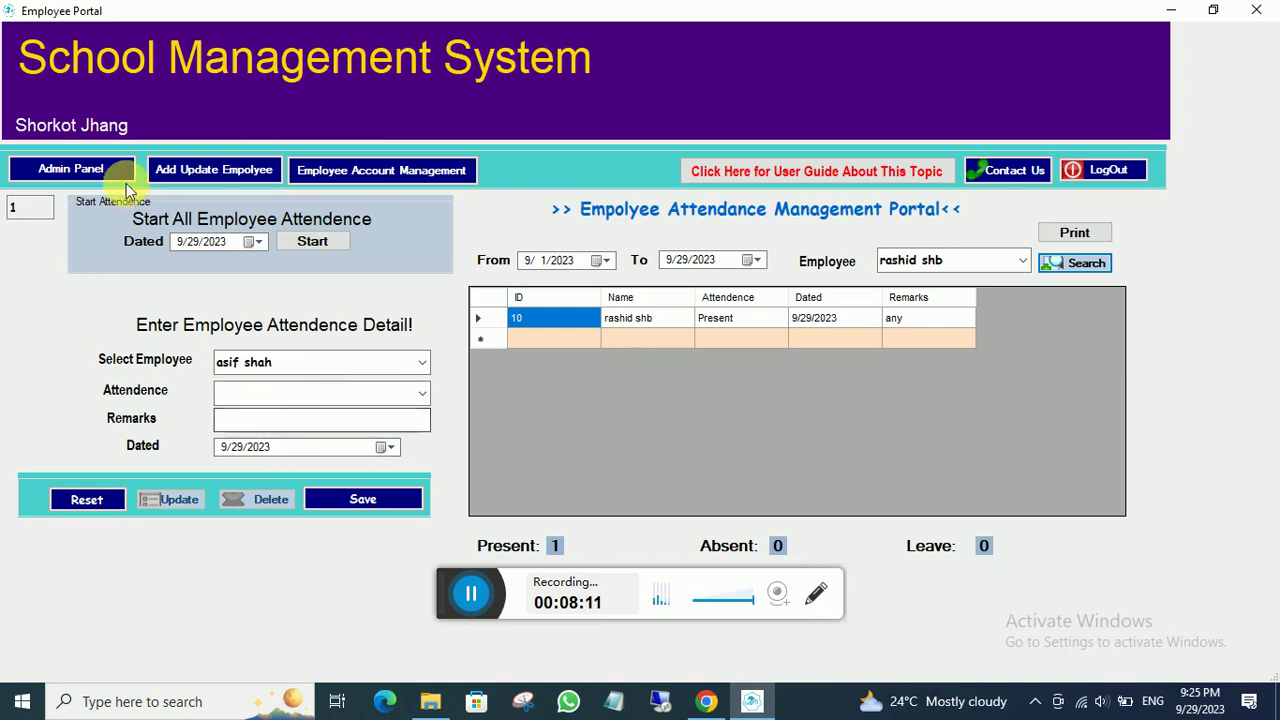
- Deposit 45000 as 'salary sep' pay for the first teacher and refresh the balance list
{"action": "left_click", "coordinate": [338, 172]}
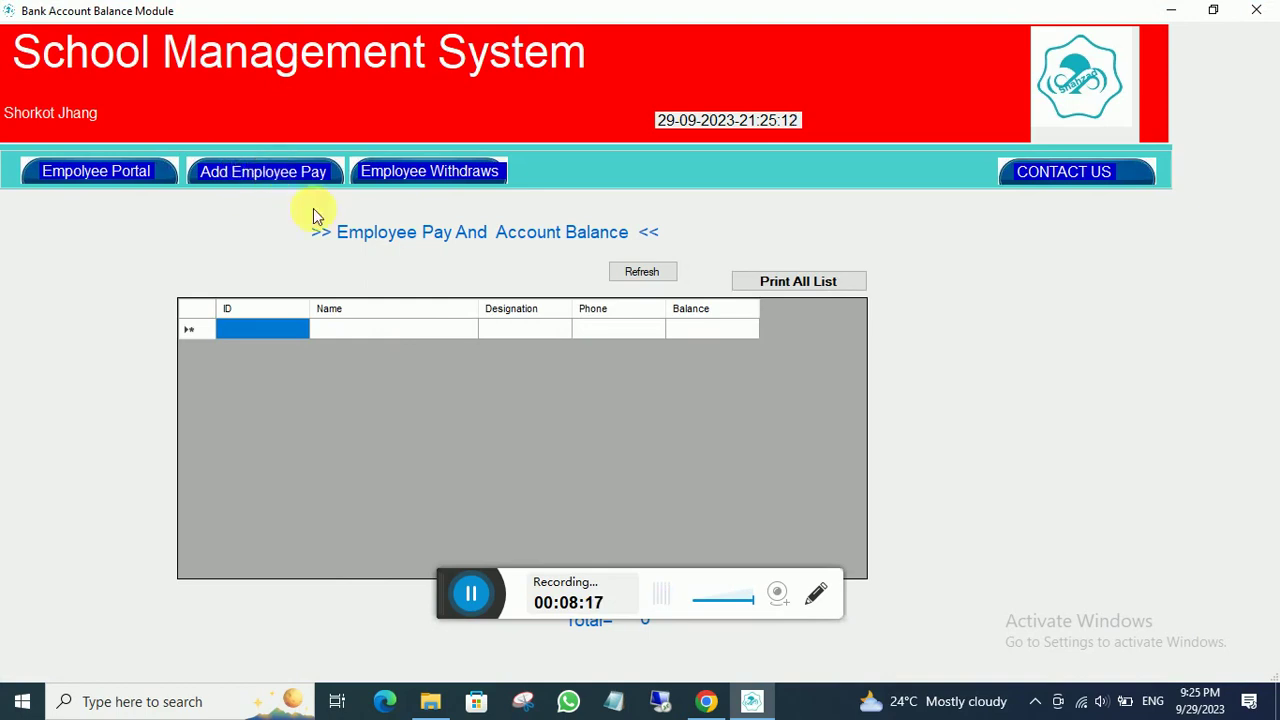
{"action": "left_click", "coordinate": [243, 171]}
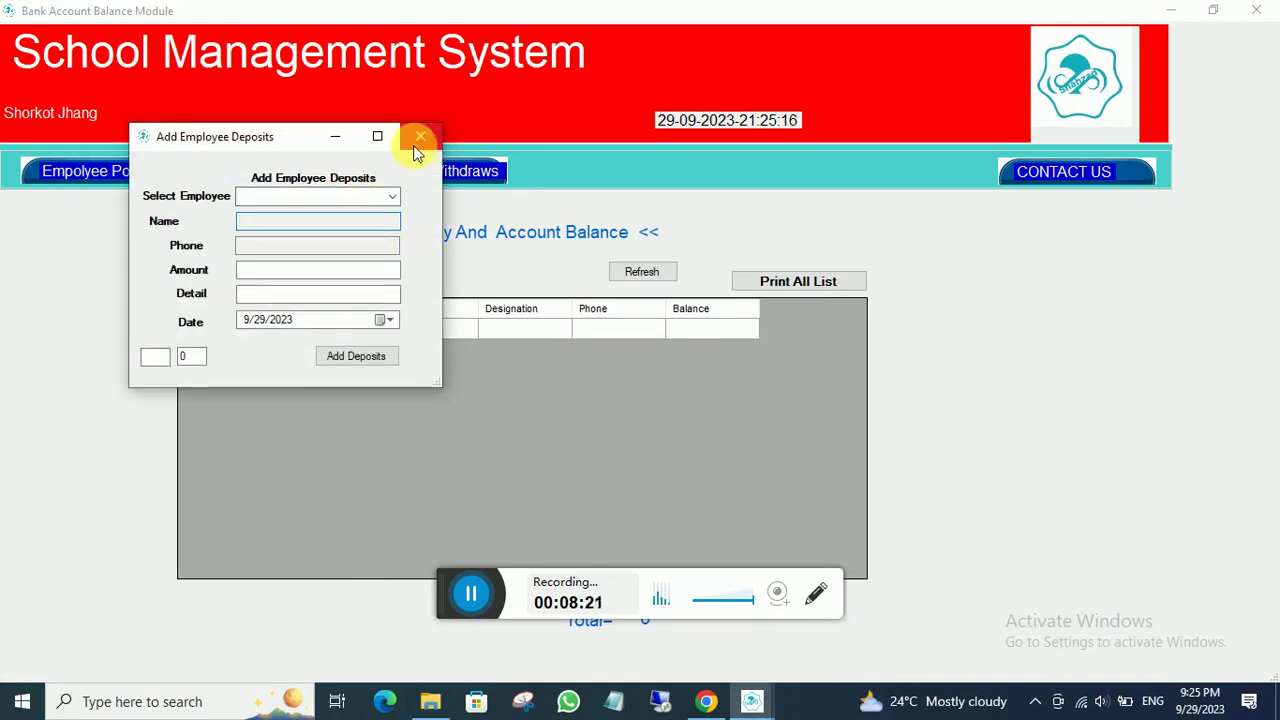
{"action": "left_click", "coordinate": [392, 196]}
{"action": "left_click", "coordinate": [295, 206]}
{"action": "left_click", "coordinate": [276, 272]}
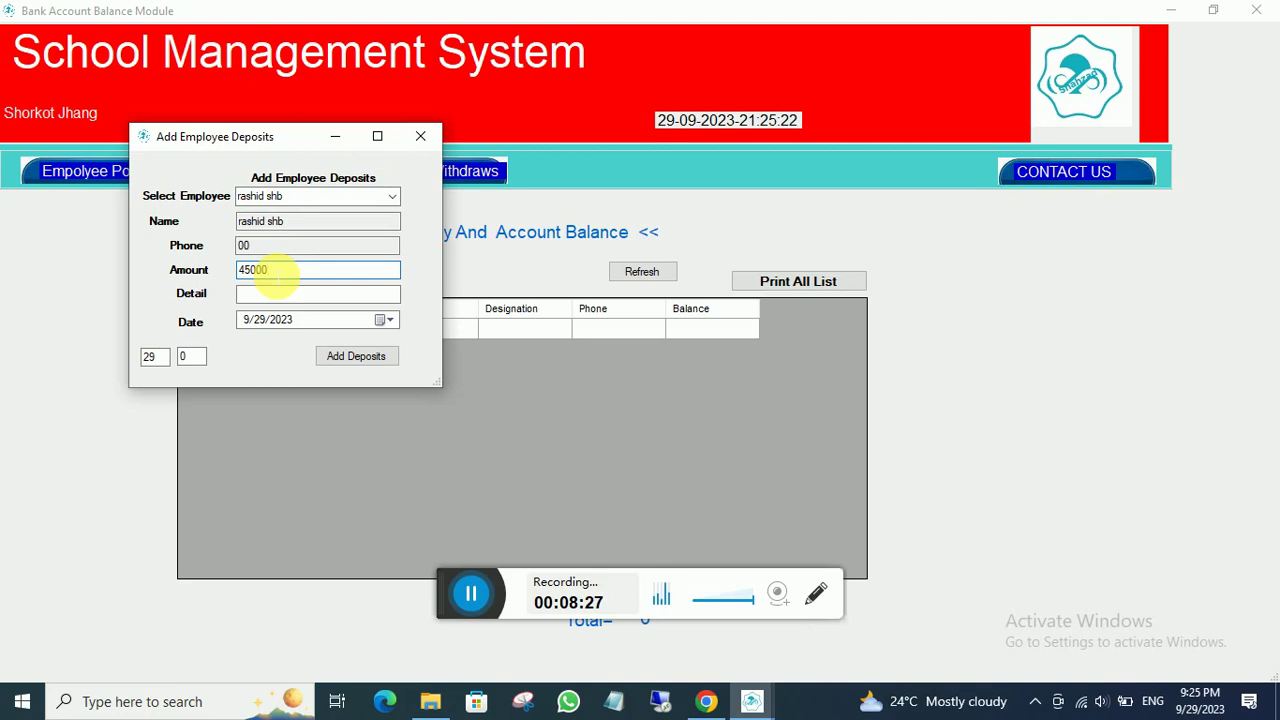
{"action": "left_click", "coordinate": [268, 293]}
{"action": "type", "text": "salry se"}
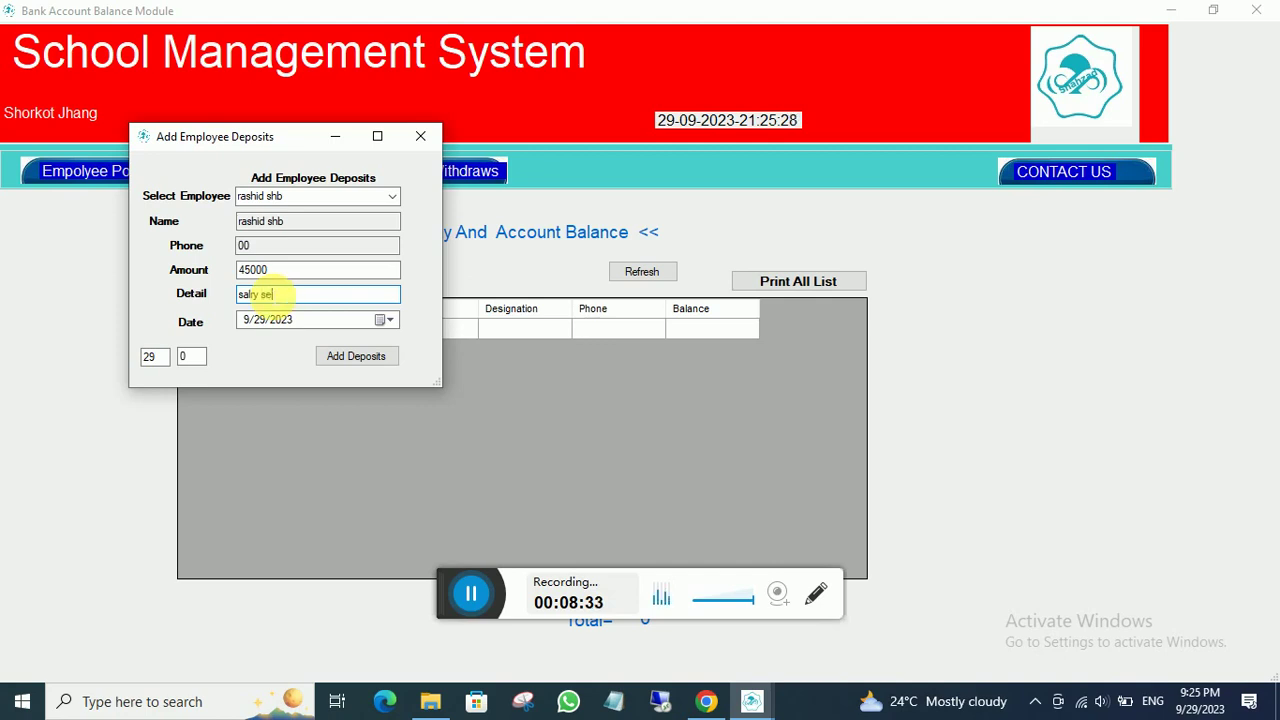
{"action": "type", "text": "p 23"}
{"action": "left_click", "coordinate": [352, 356]}
{"action": "left_click", "coordinate": [652, 410]}
{"action": "left_click", "coordinate": [645, 272]}
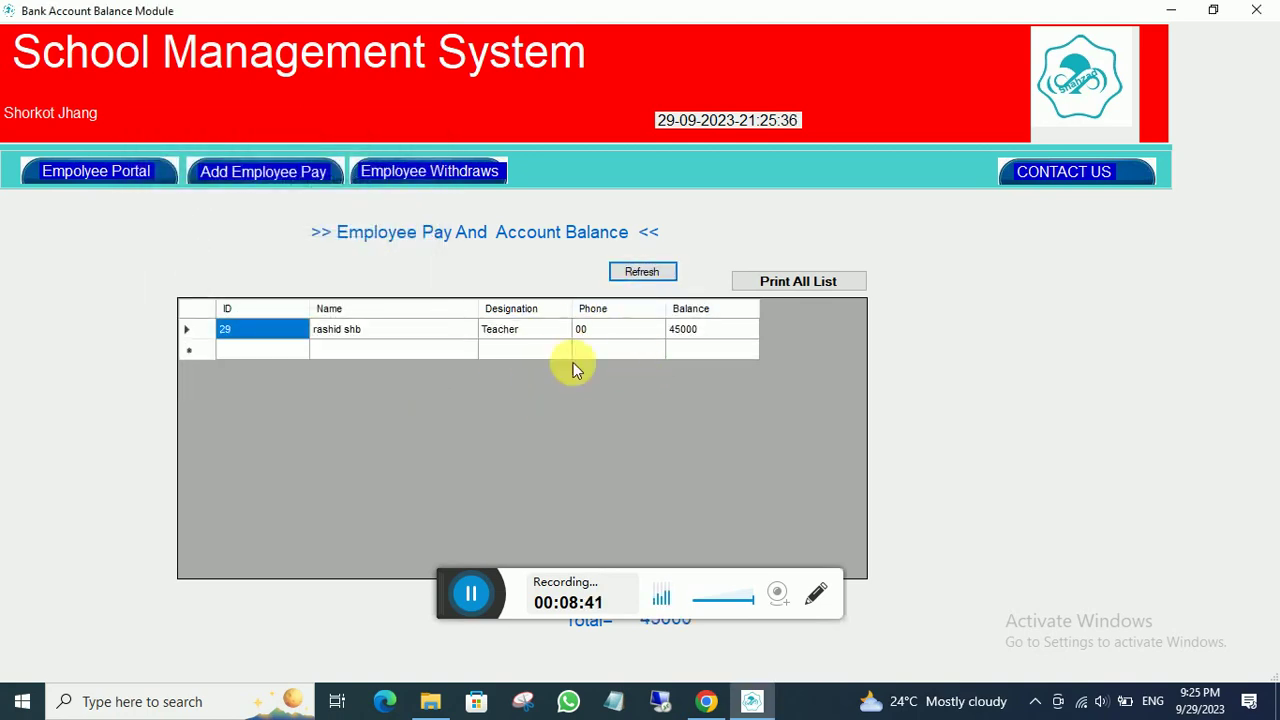
- Deposit 60000 as 'salry sep 23' pay for the second teacher and refresh the list
{"action": "left_click", "coordinate": [280, 176]}
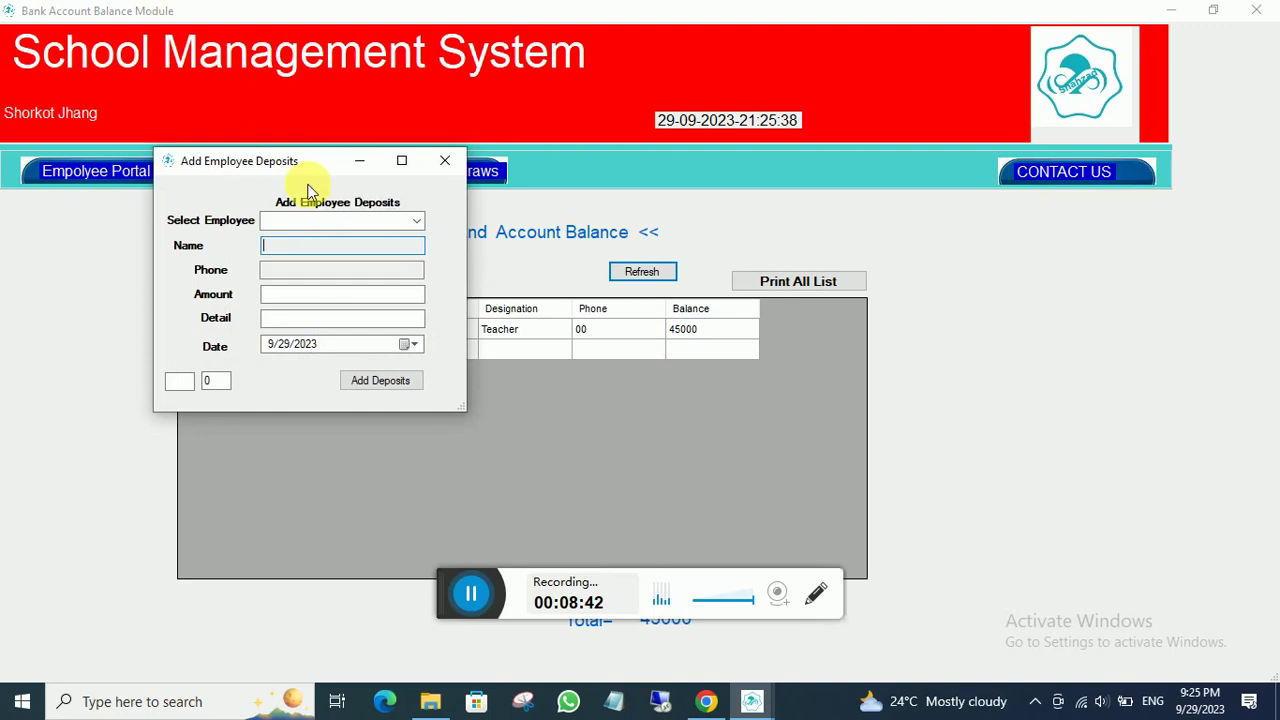
{"action": "left_click", "coordinate": [410, 220]}
{"action": "left_click", "coordinate": [288, 250]}
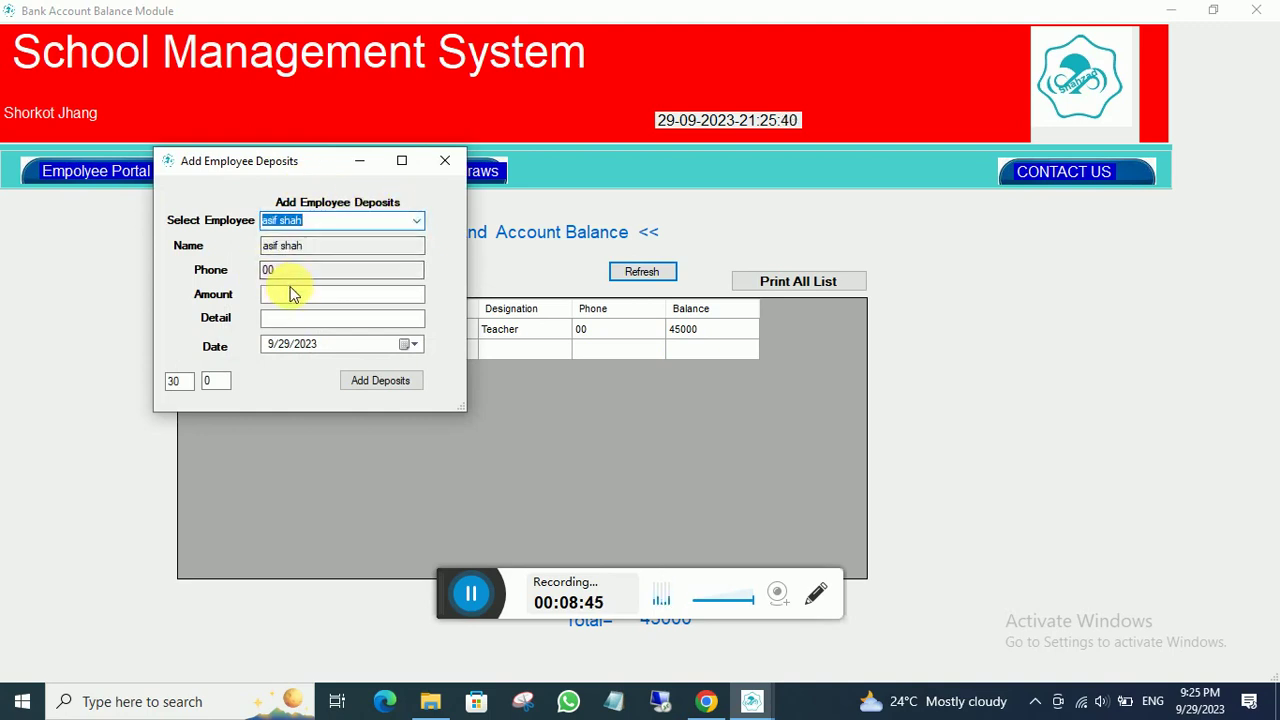
{"action": "left_click", "coordinate": [296, 294]}
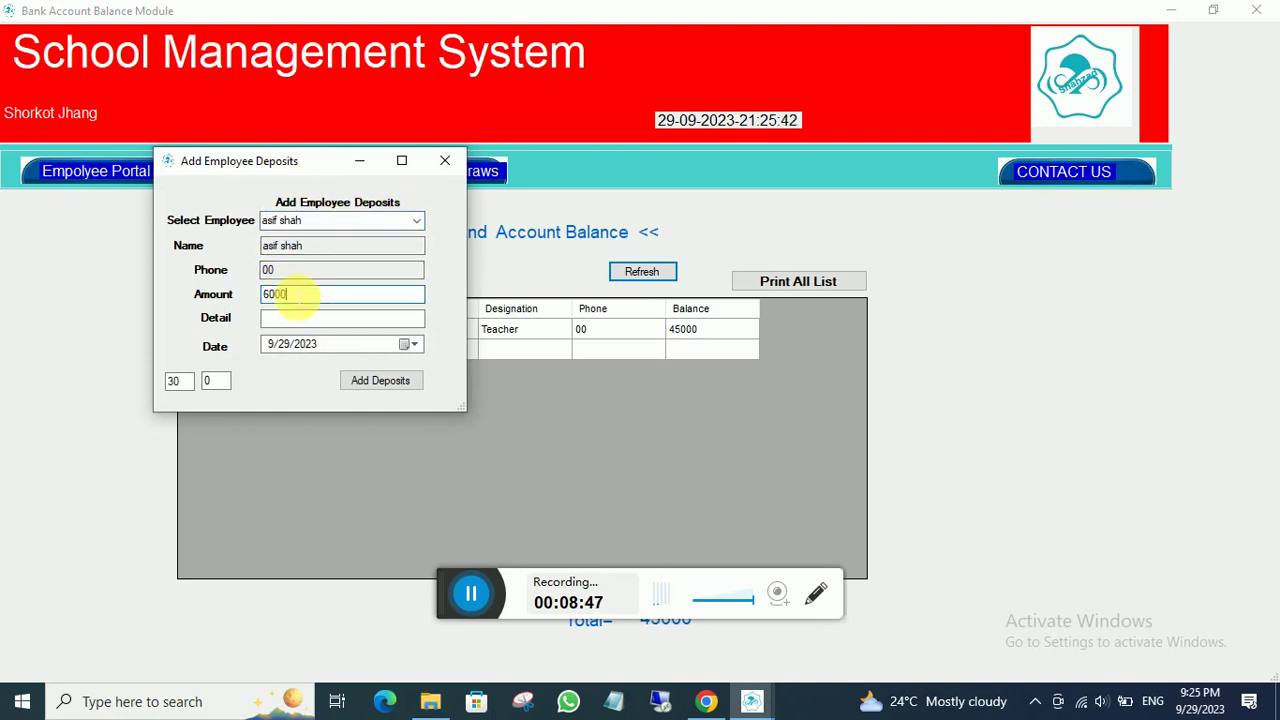
{"action": "left_click", "coordinate": [287, 319]}
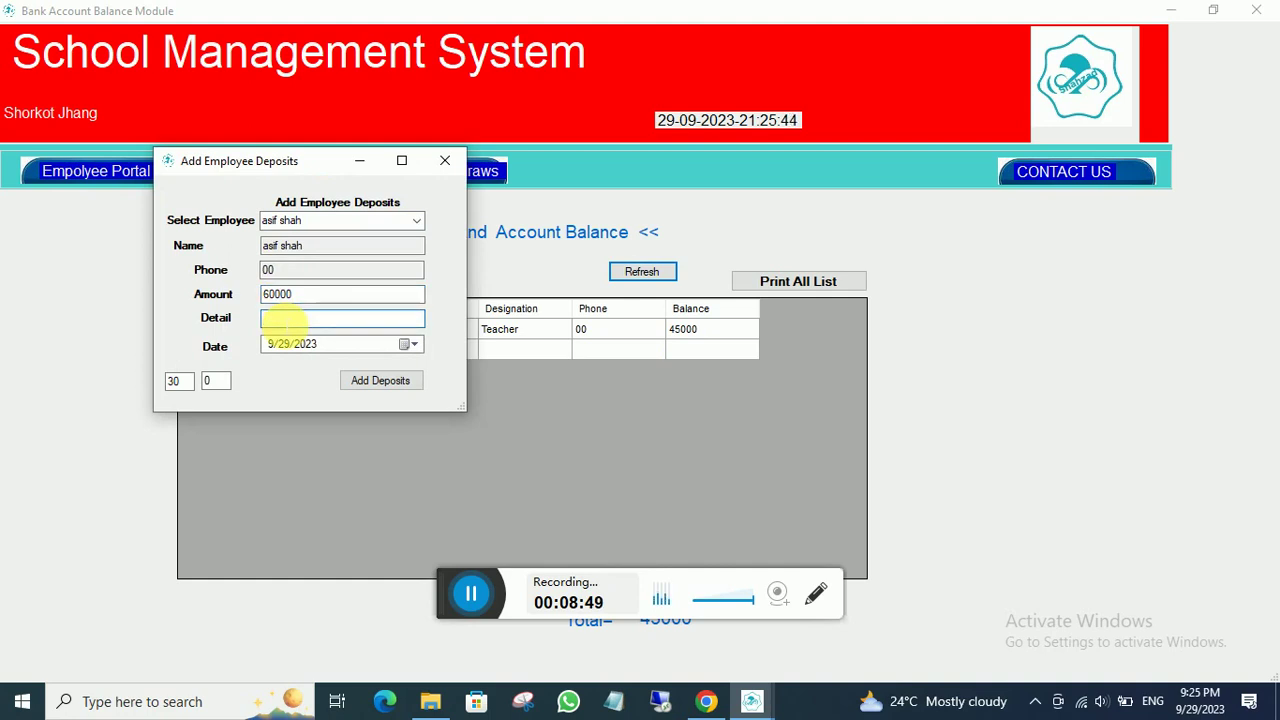
{"action": "type", "text": "salry "}
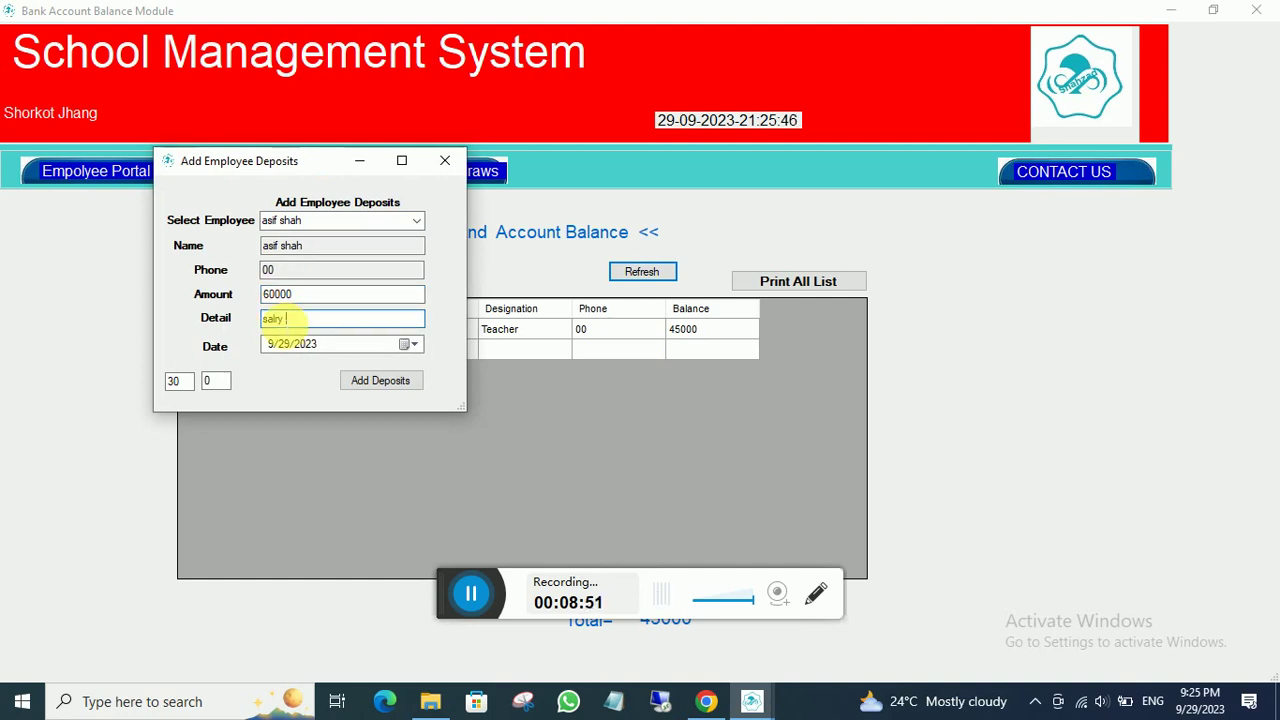
{"action": "type", "text": "sep 23"}
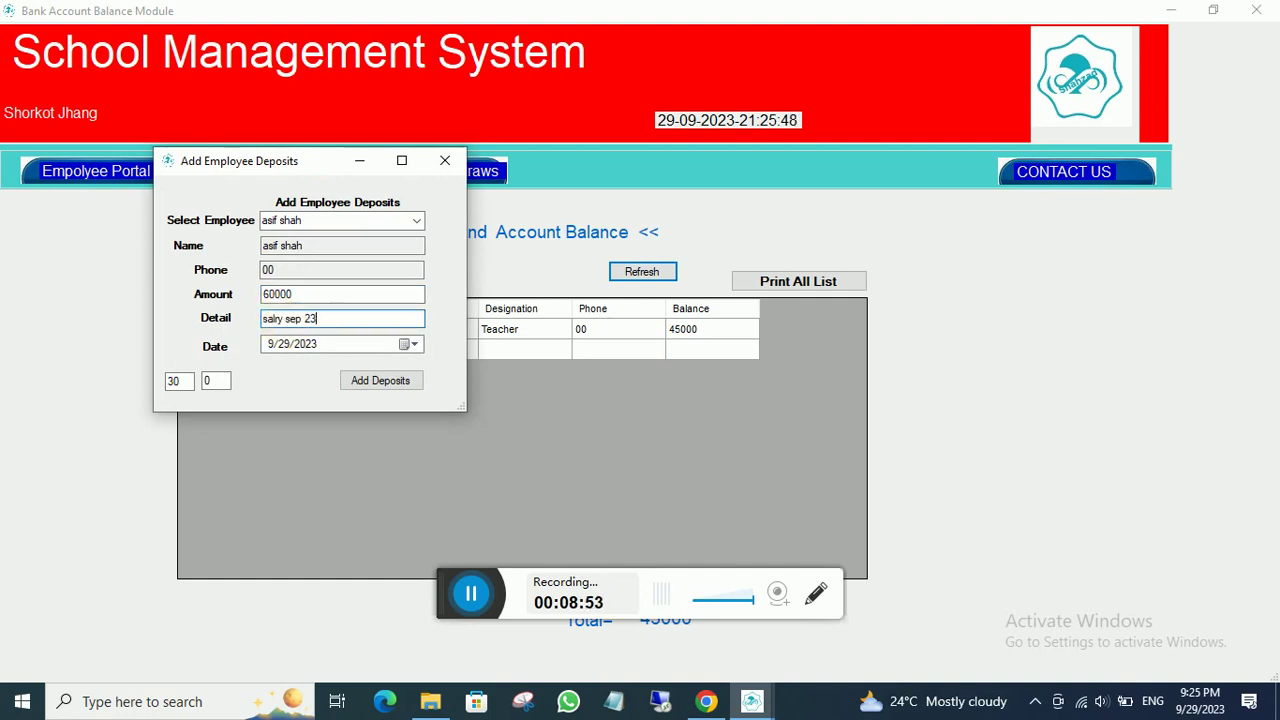
{"action": "left_click", "coordinate": [390, 386]}
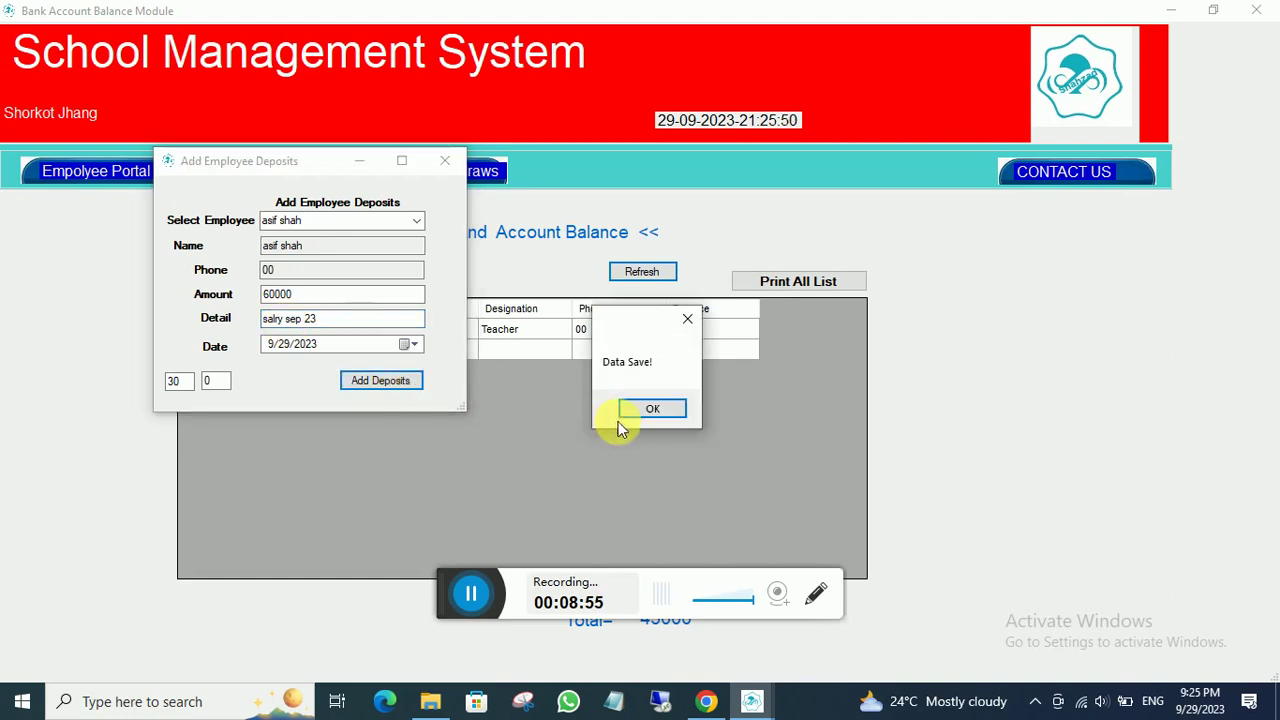
{"action": "left_click", "coordinate": [650, 408]}
{"action": "left_click", "coordinate": [642, 272]}
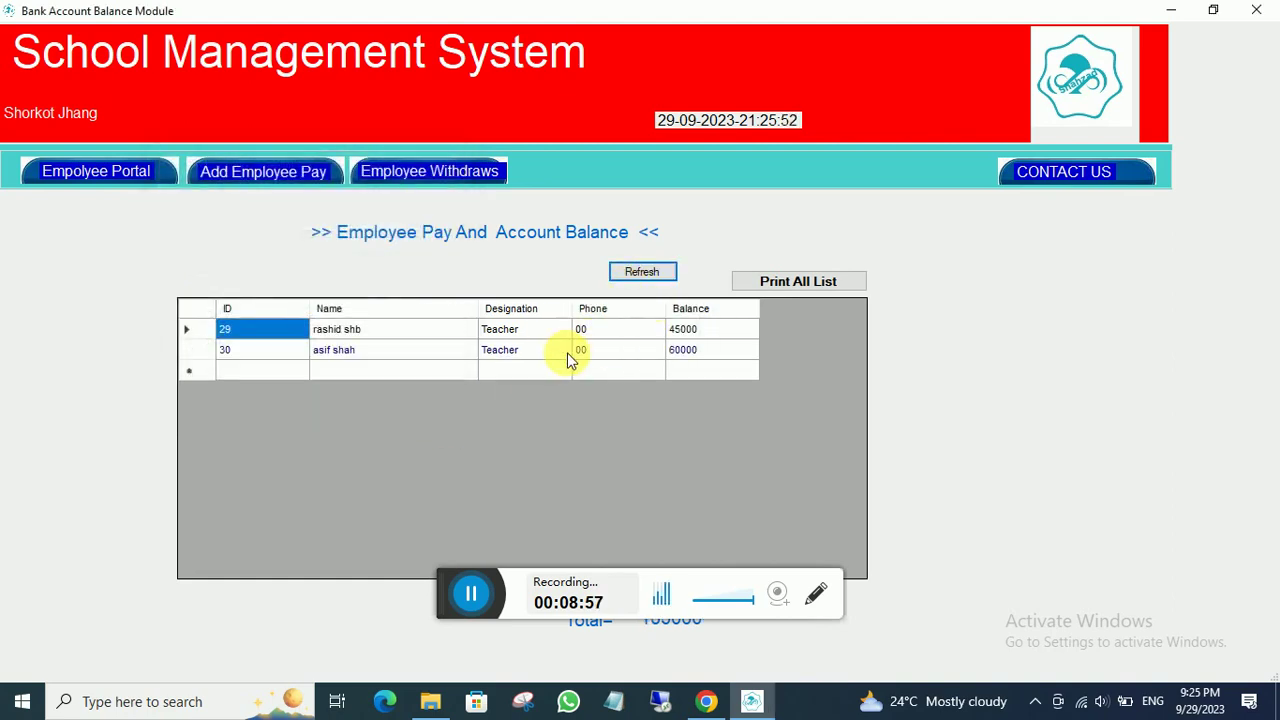
{"action": "left_click", "coordinate": [129, 171]}
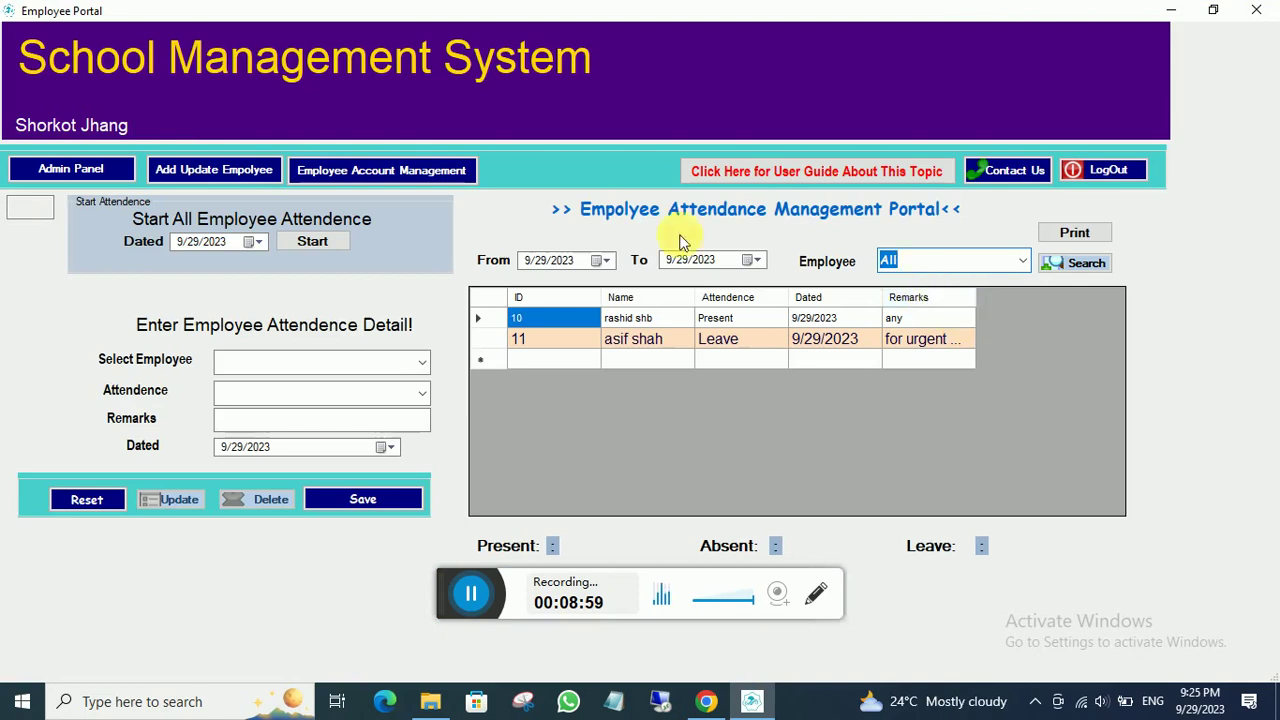
- Record a 25000 withdrawal 'for any reason' for employee 29, reducing that balance to 20000
{"action": "left_click", "coordinate": [105, 170]}
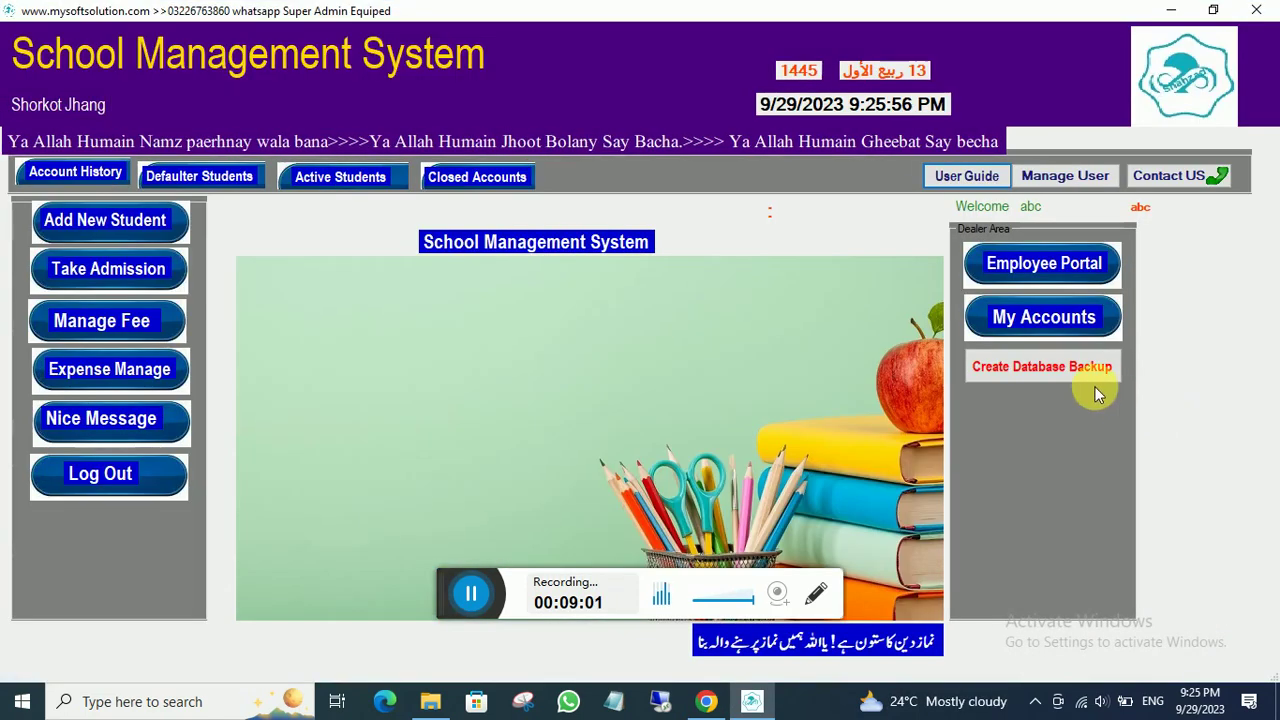
{"action": "left_click", "coordinate": [1020, 270]}
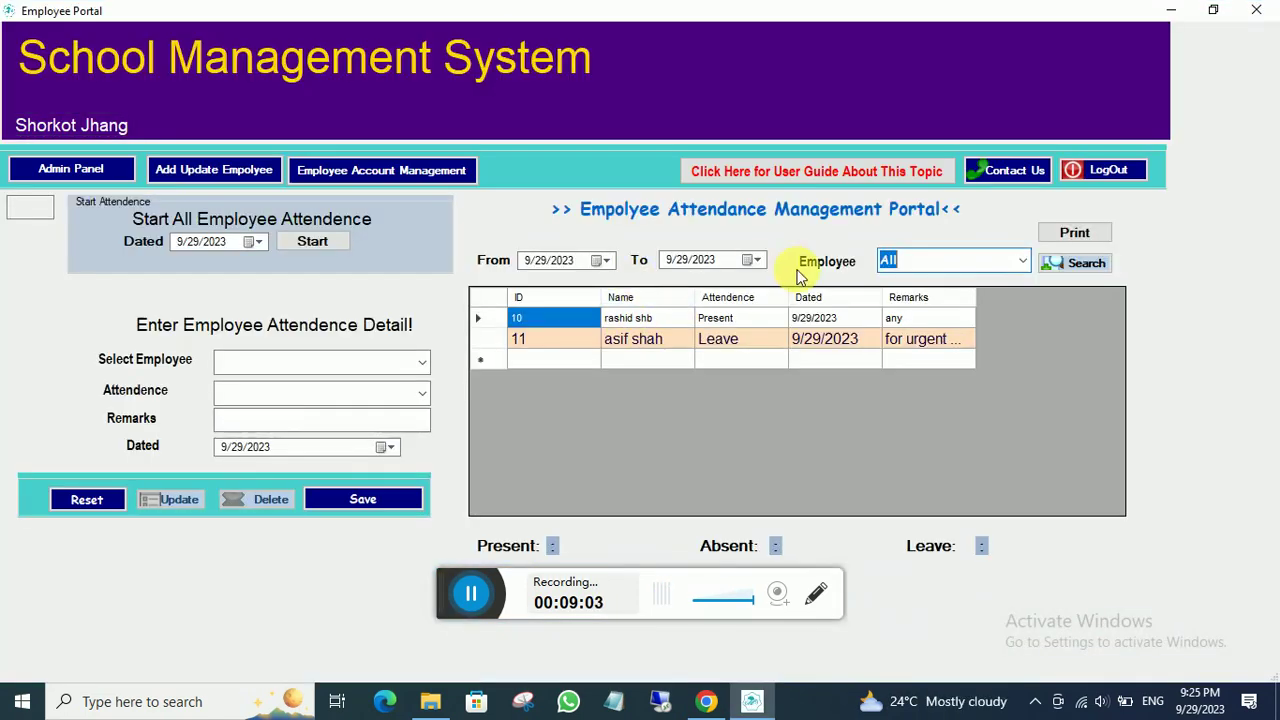
{"action": "left_click", "coordinate": [354, 178]}
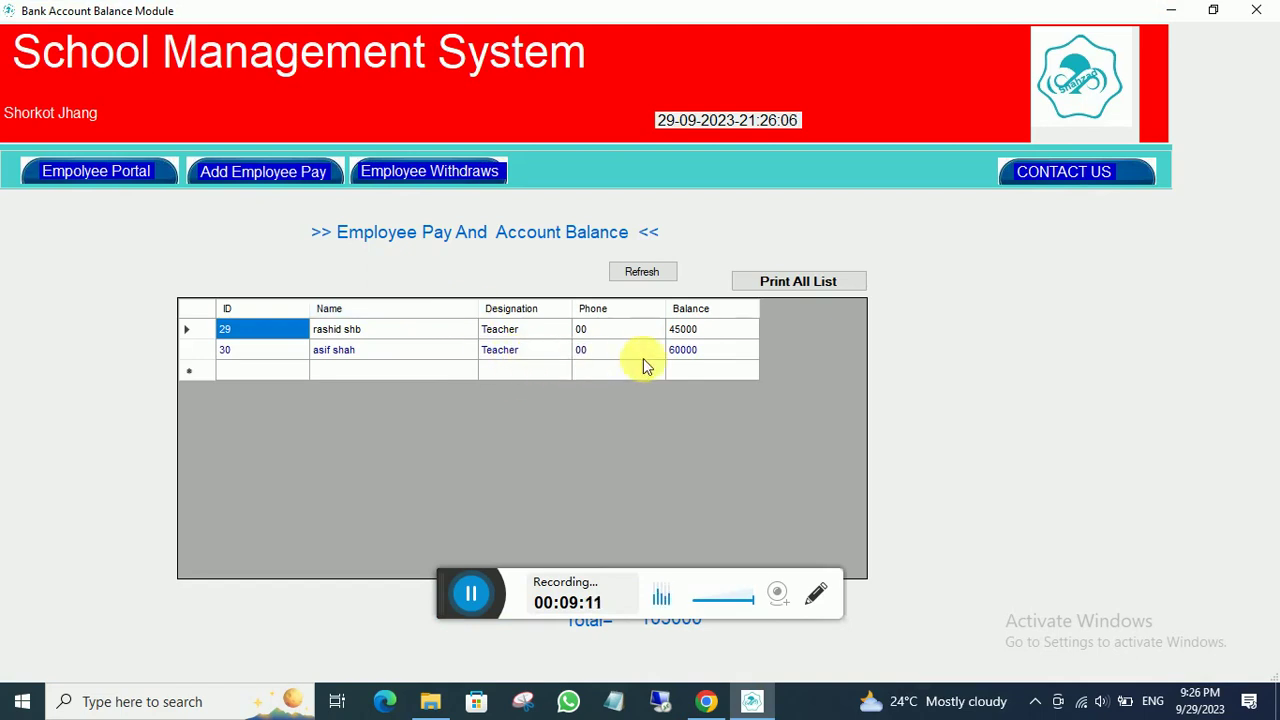
{"action": "left_click", "coordinate": [423, 171]}
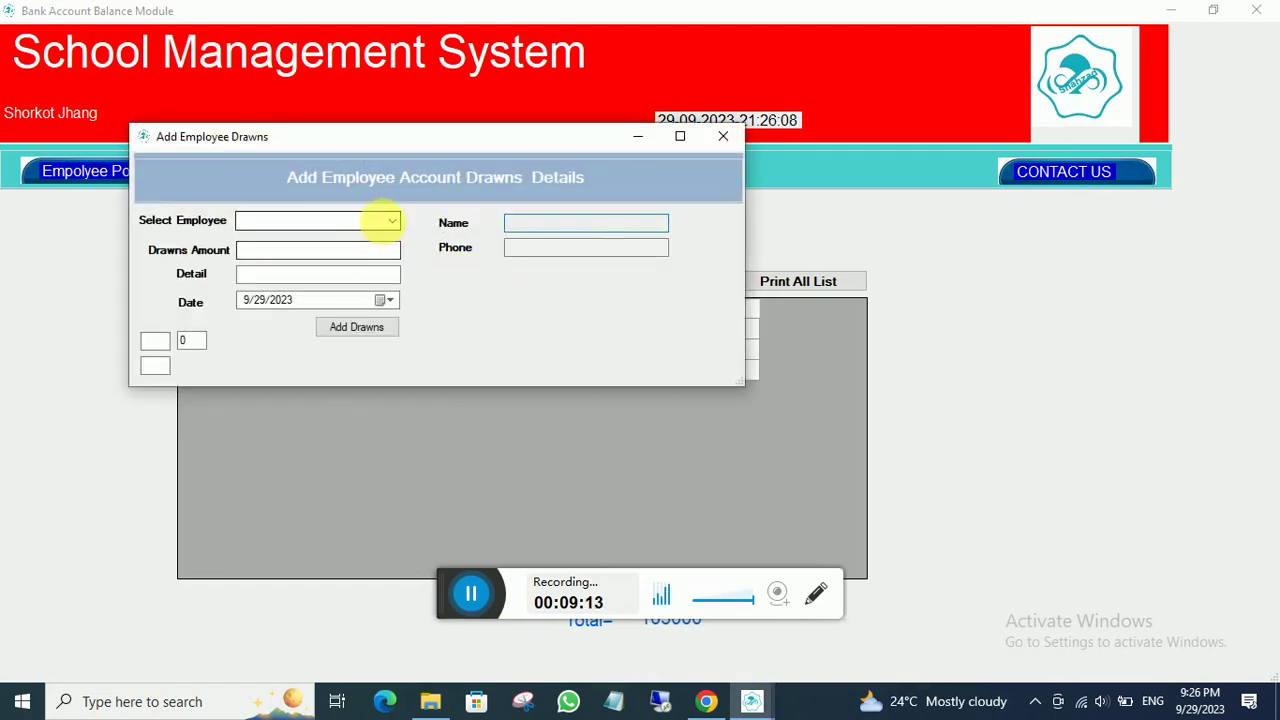
{"action": "left_click", "coordinate": [383, 221]}
{"action": "left_click", "coordinate": [296, 240]}
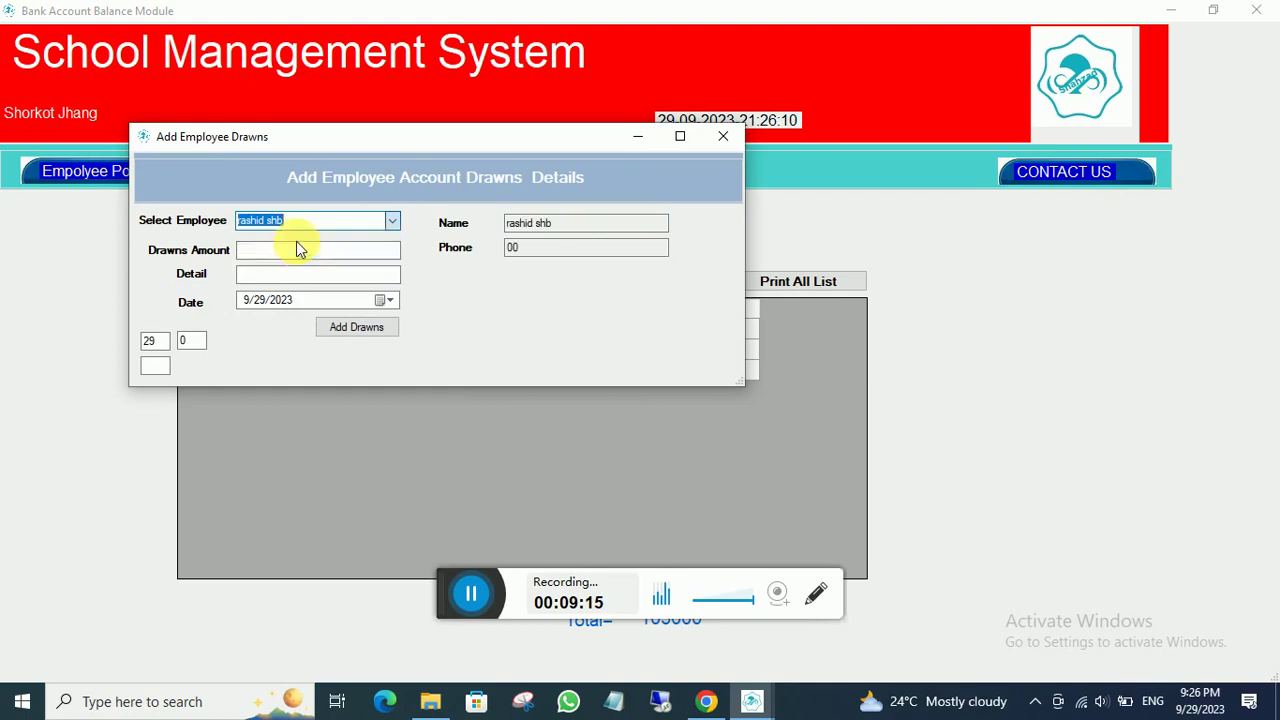
{"action": "left_click", "coordinate": [292, 256]}
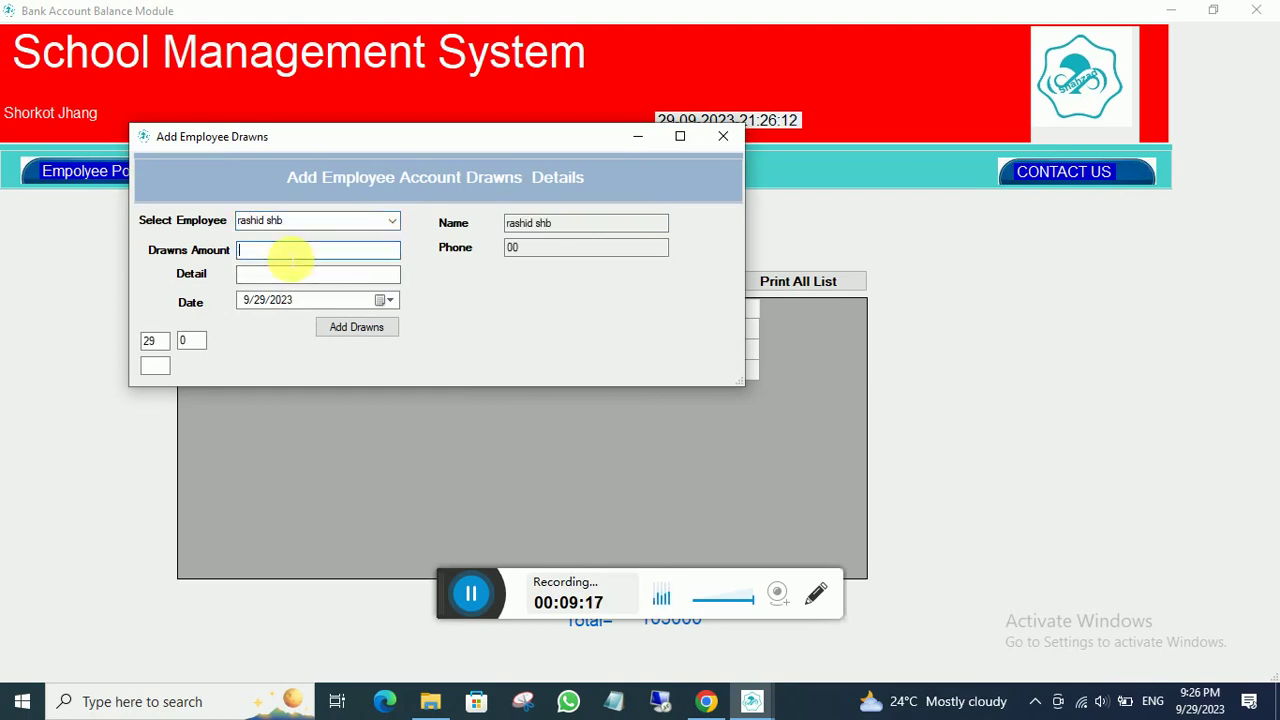
{"action": "type", "text": "25000"}
{"action": "left_click", "coordinate": [287, 273]}
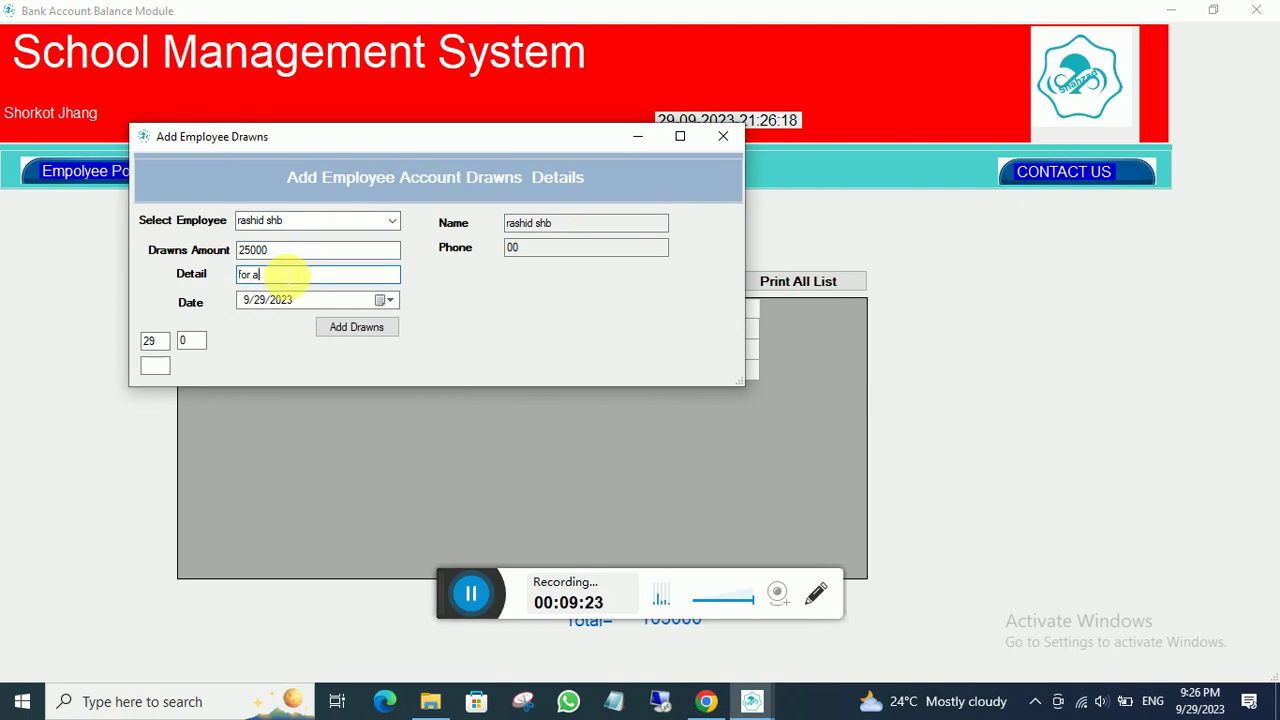
{"action": "type", "text": "for any reason"}
{"action": "left_click", "coordinate": [364, 327]}
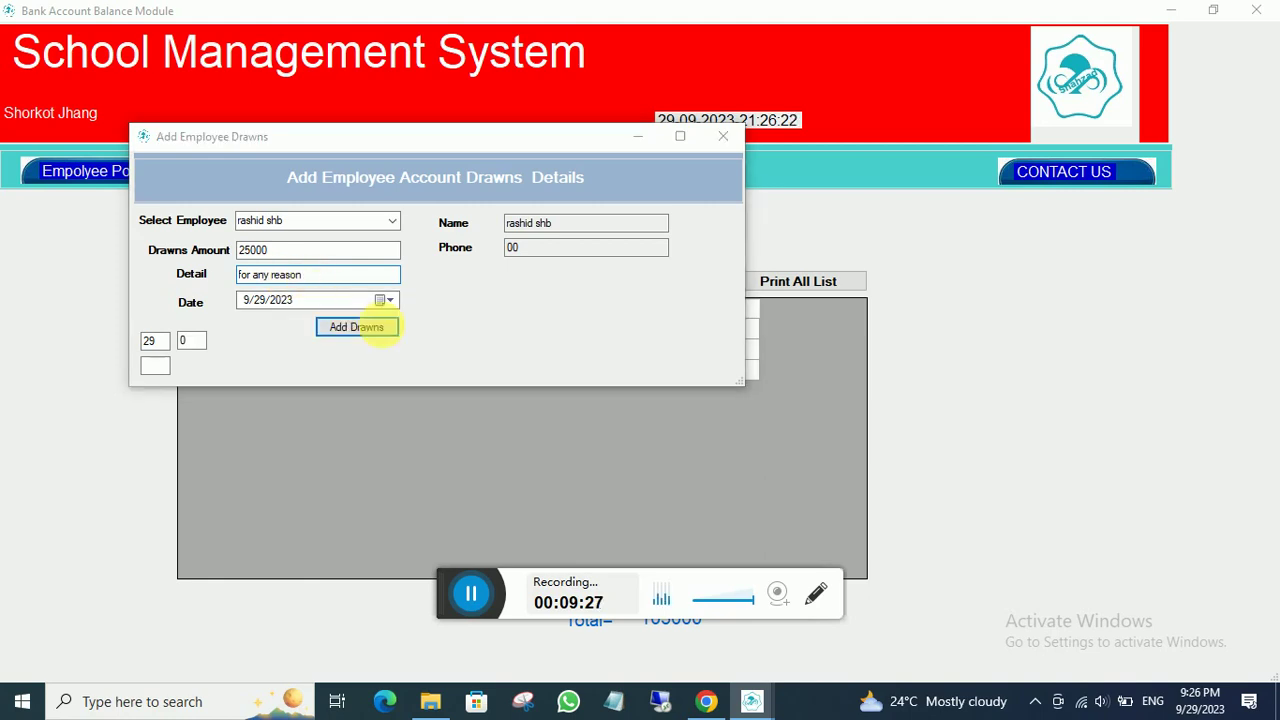
{"action": "left_click", "coordinate": [643, 407]}
{"action": "left_click", "coordinate": [645, 272]}
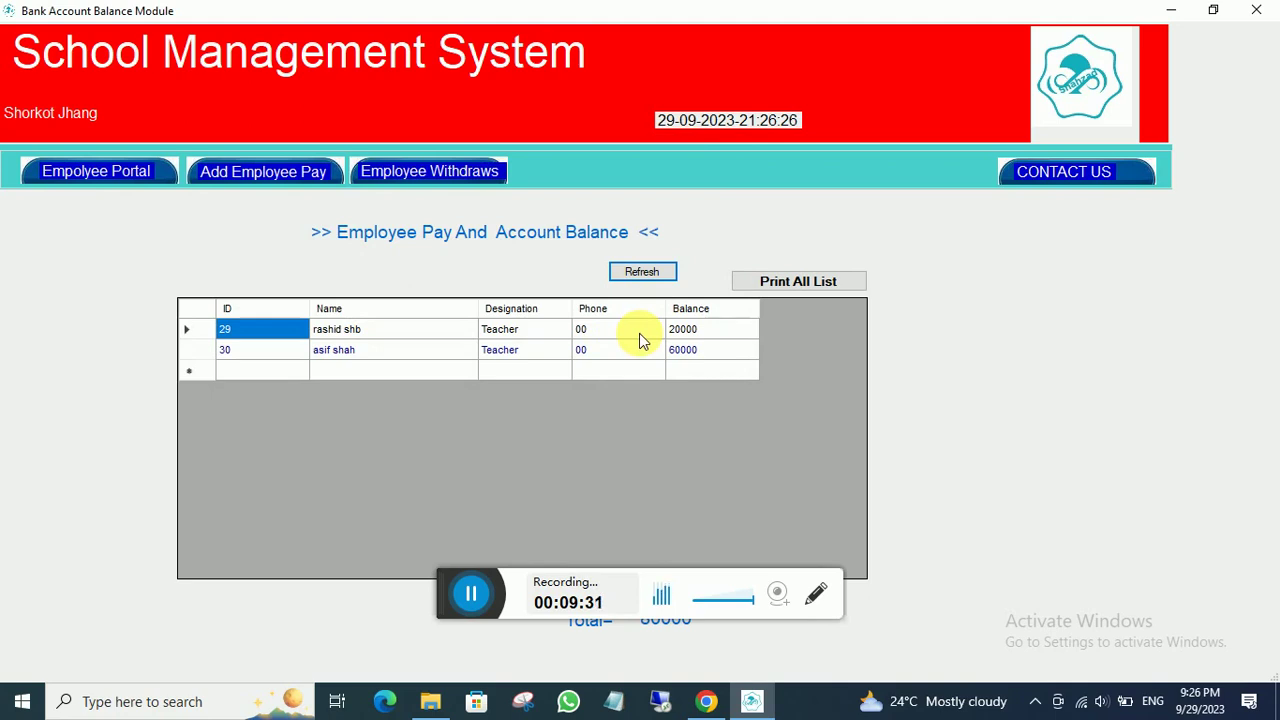
- Record a 60000 withdrawal for employee 30, bringing that balance to 0
{"action": "double_click", "coordinate": [496, 329]}
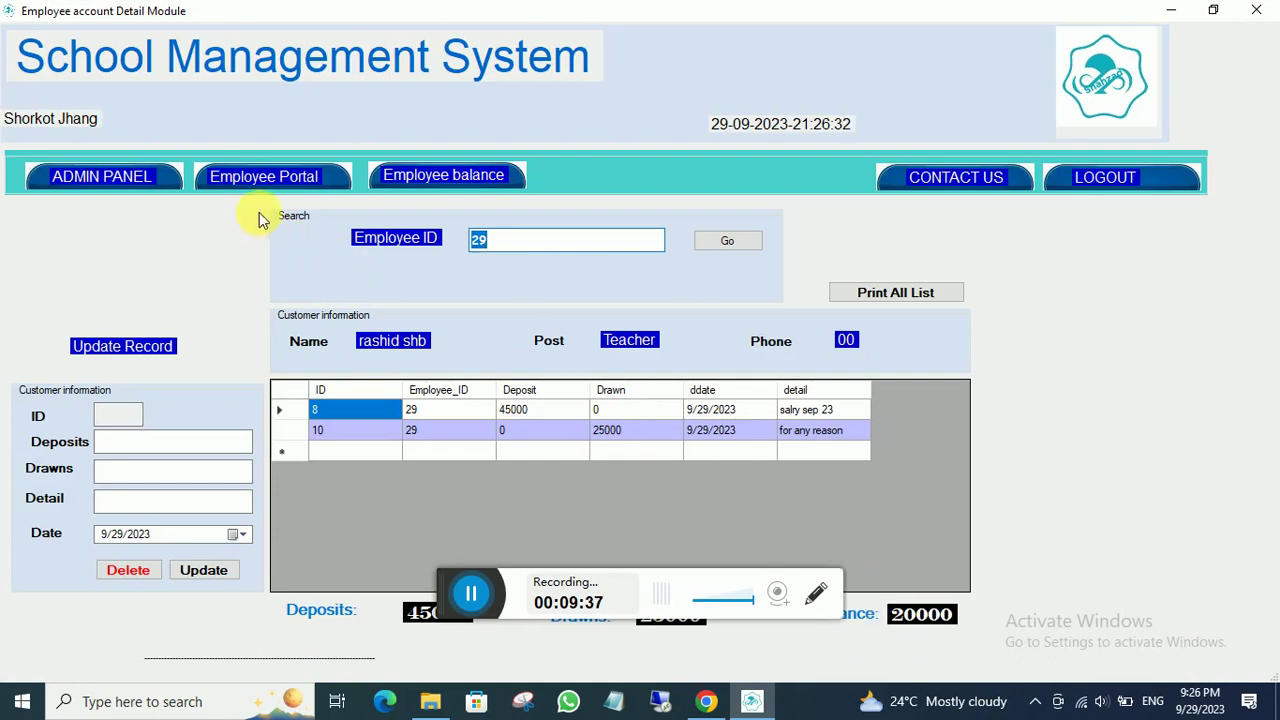
{"action": "left_click", "coordinate": [255, 175]}
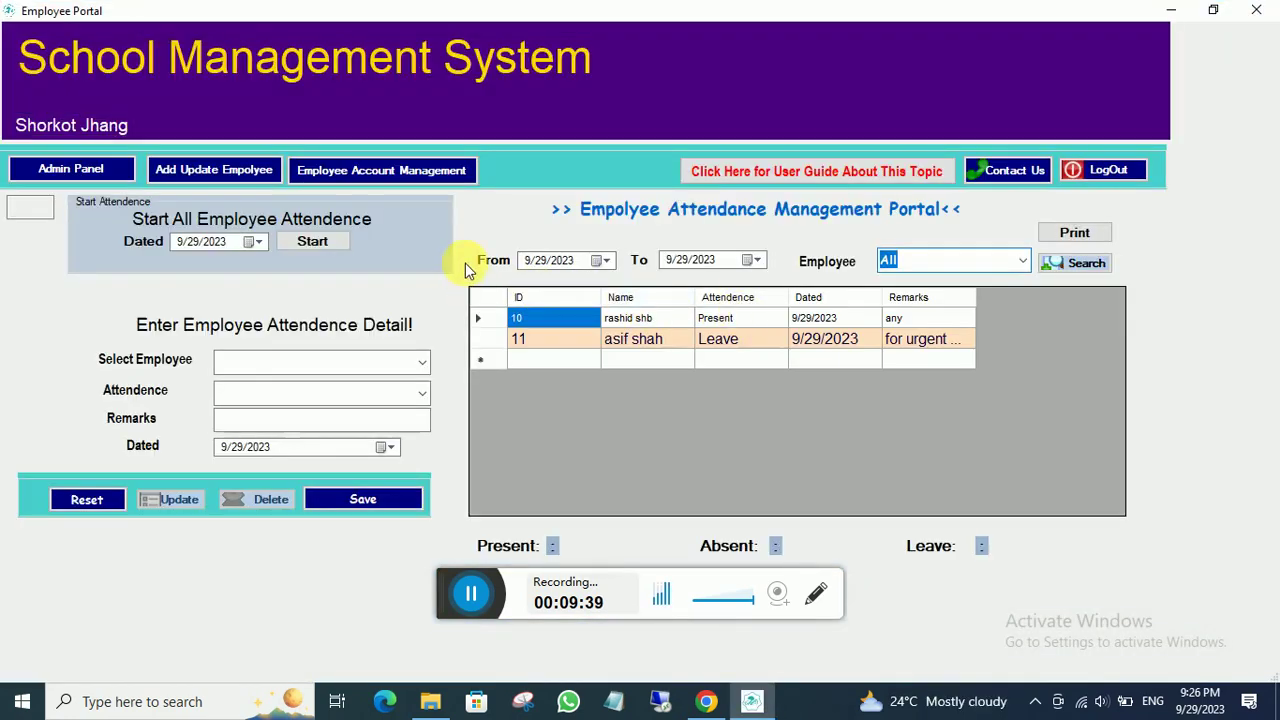
{"action": "left_click", "coordinate": [383, 177]}
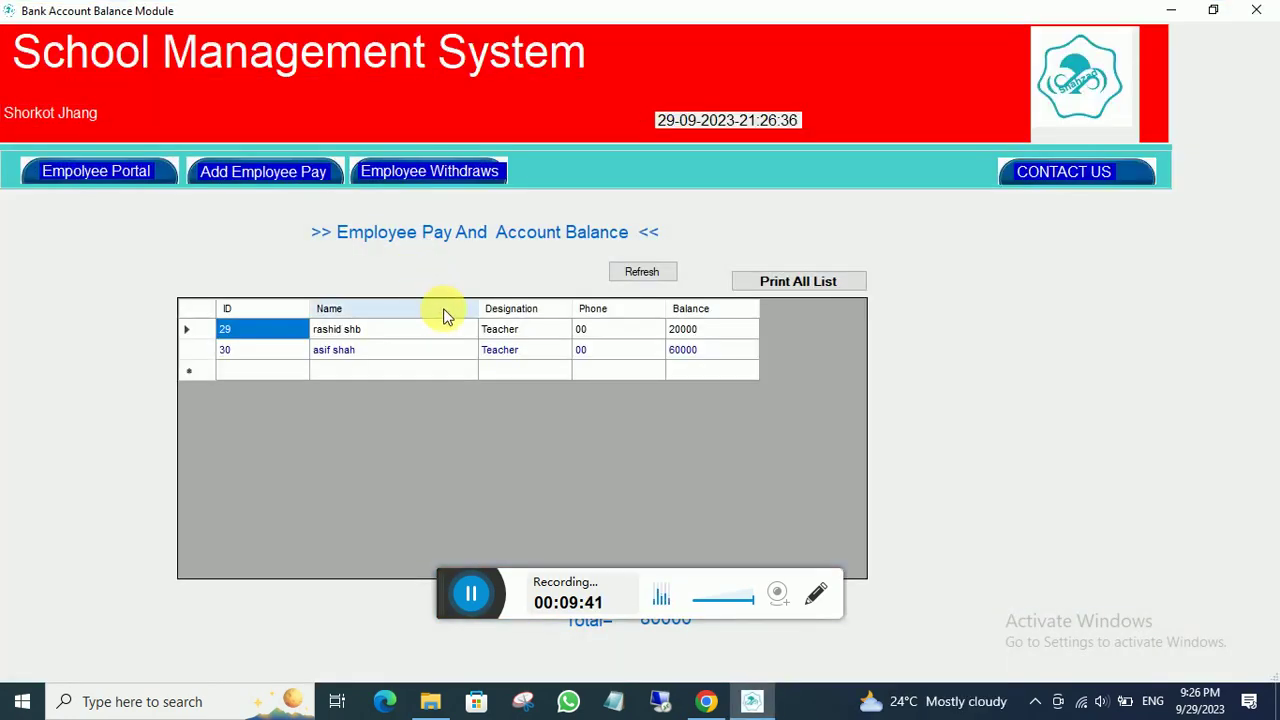
{"action": "left_click", "coordinate": [416, 171]}
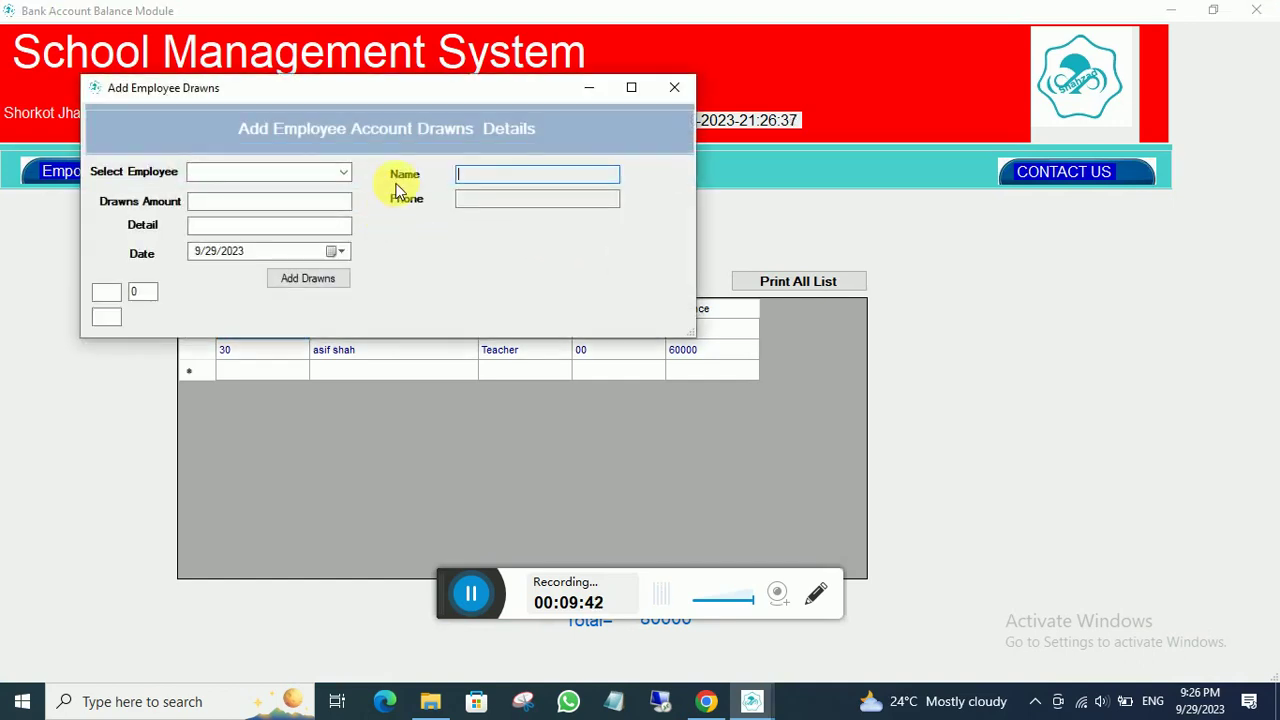
{"action": "left_click", "coordinate": [345, 175]}
{"action": "left_click", "coordinate": [270, 204]}
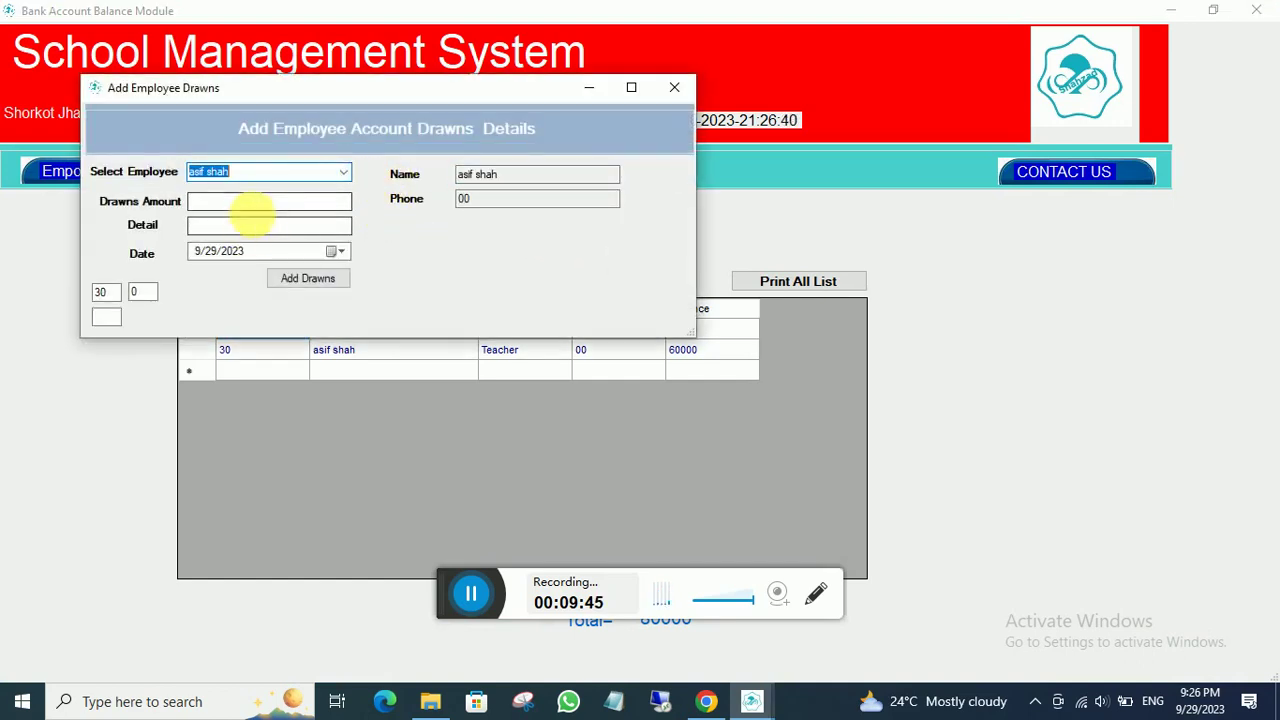
{"action": "left_click", "coordinate": [265, 210]}
{"action": "type", "text": "60000"}
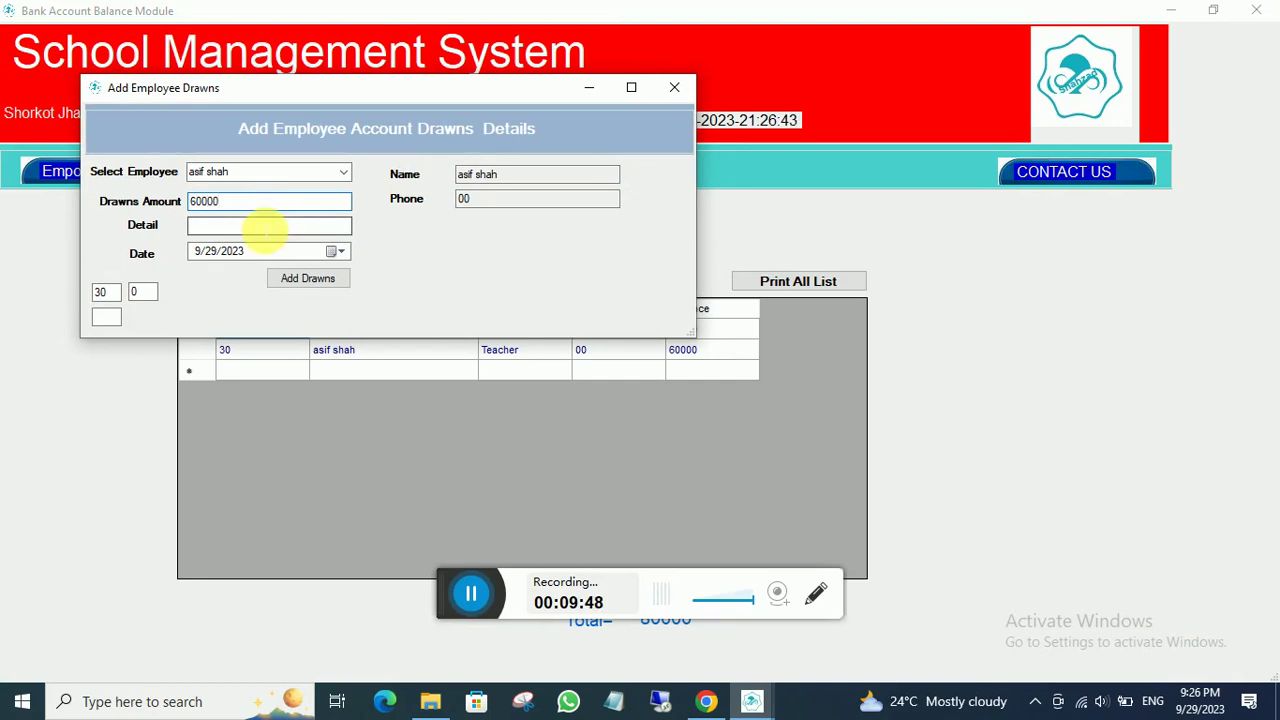
{"action": "left_click", "coordinate": [265, 228]}
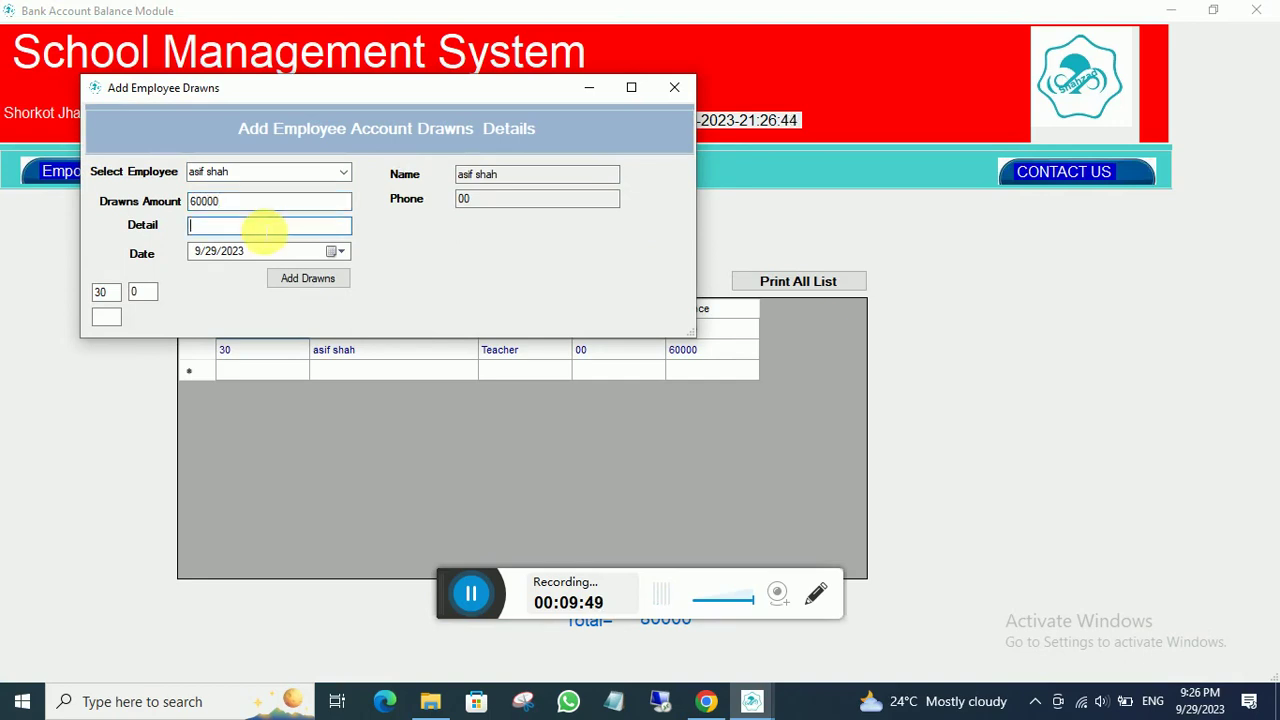
{"action": "type", "text": "any"}
{"action": "left_click", "coordinate": [308, 278]}
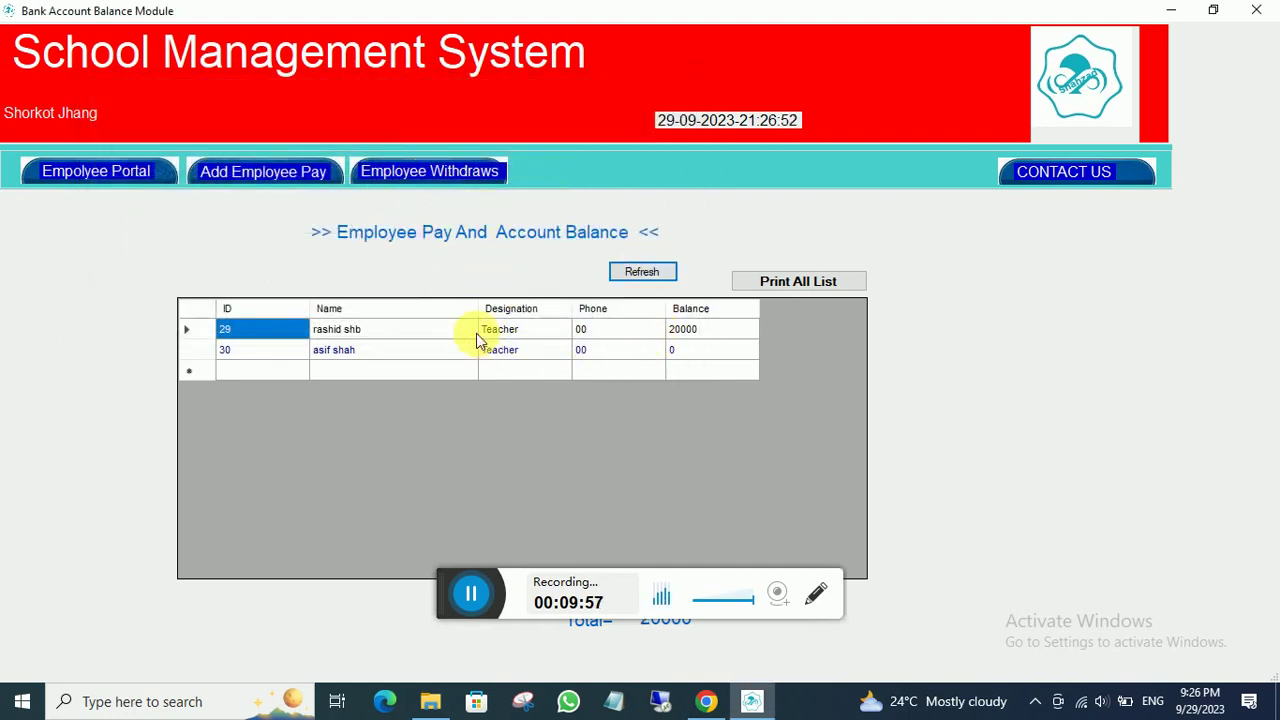
- Withdraw another 2000 from employee 30 with detail 'any', leaving -2000, then return to the dashboard
{"action": "left_click", "coordinate": [430, 172]}
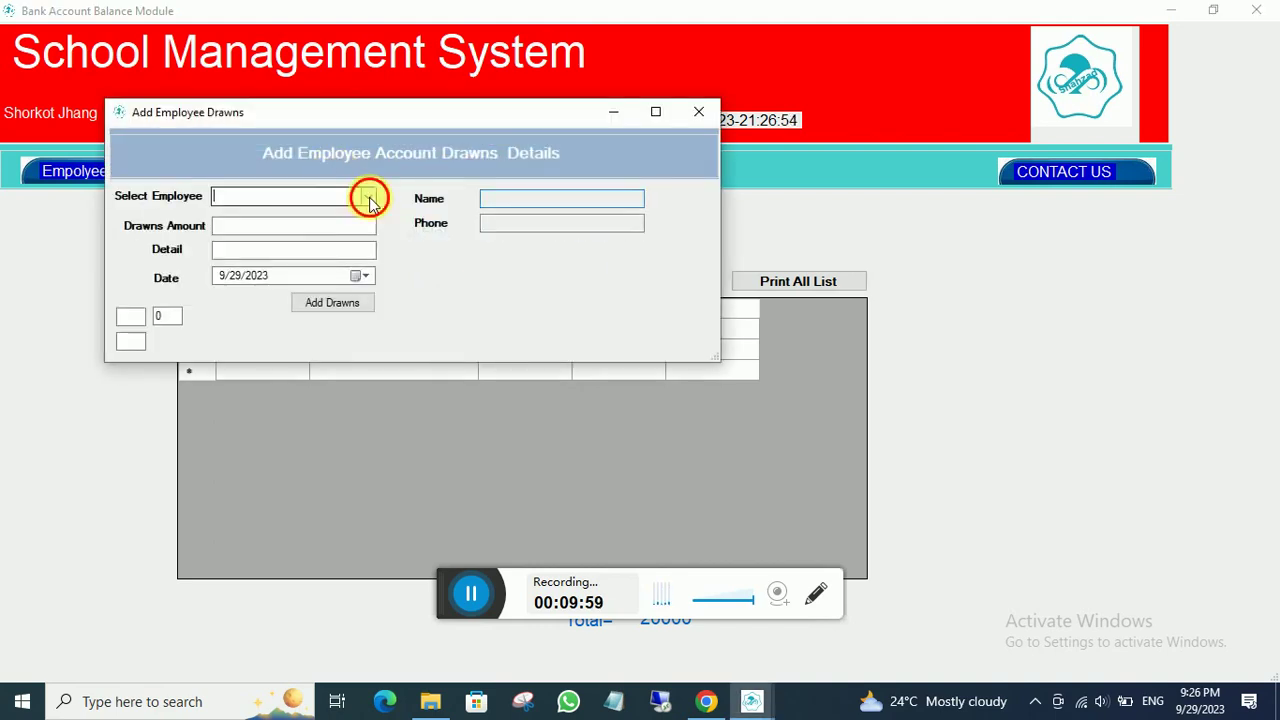
{"action": "left_click", "coordinate": [367, 196]}
{"action": "left_click", "coordinate": [282, 223]}
{"action": "key", "text": "Tab"}
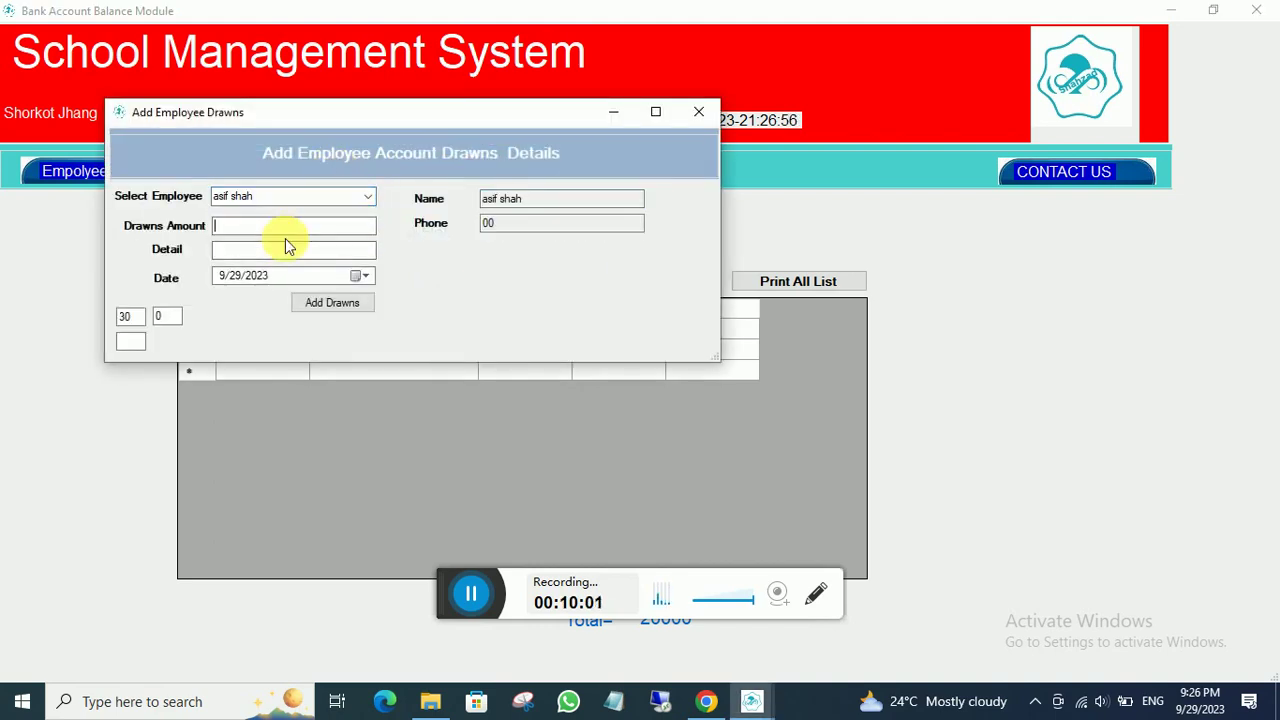
{"action": "type", "text": "2000"}
{"action": "left_click", "coordinate": [284, 250]}
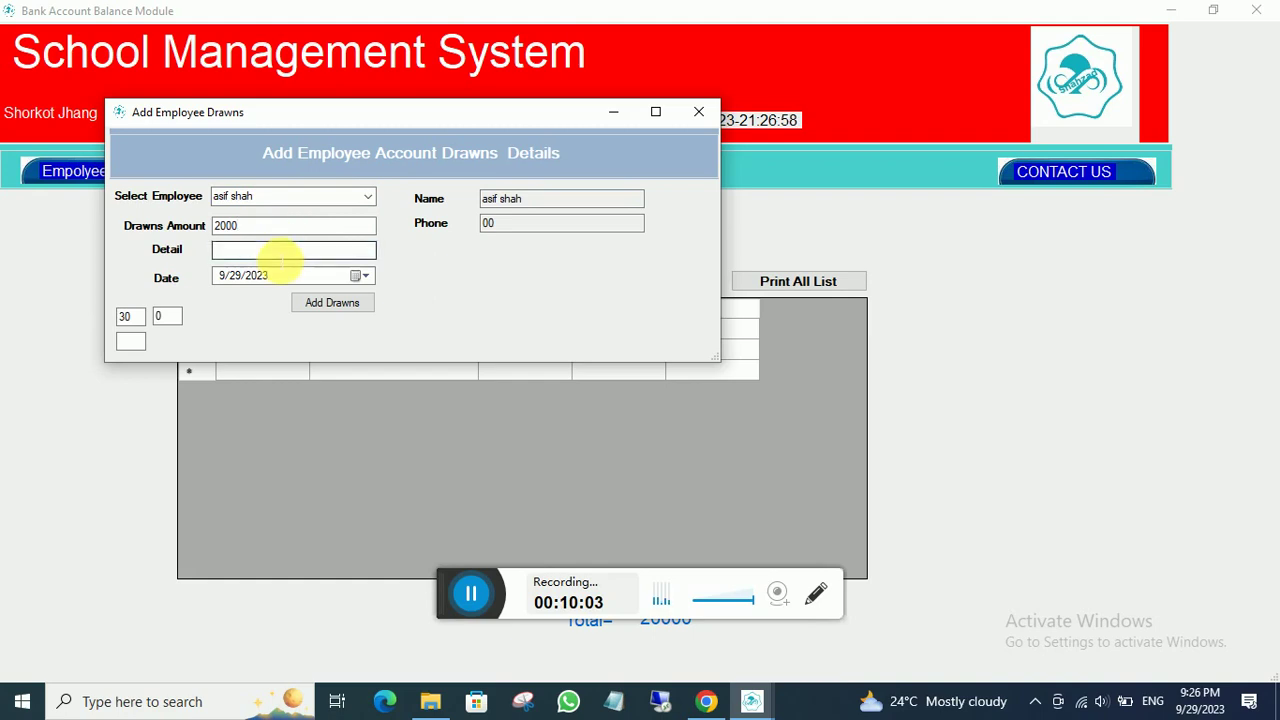
{"action": "type", "text": "any"}
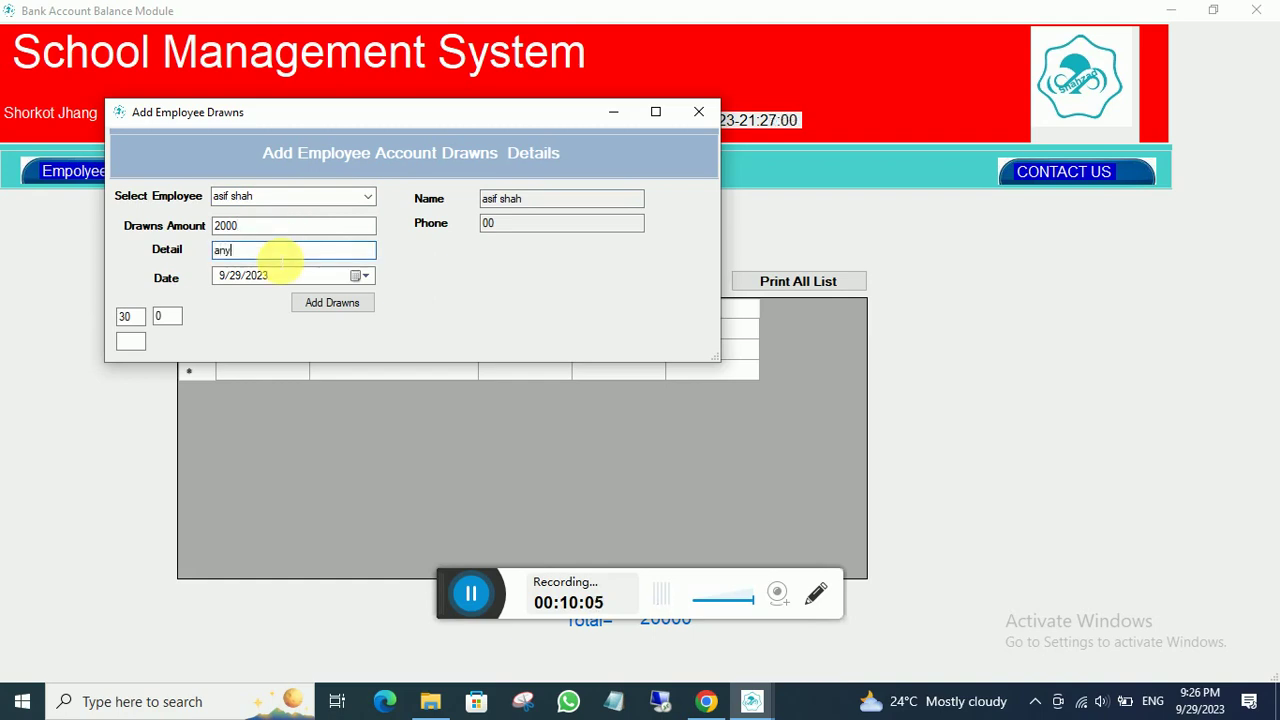
{"action": "left_click", "coordinate": [300, 306]}
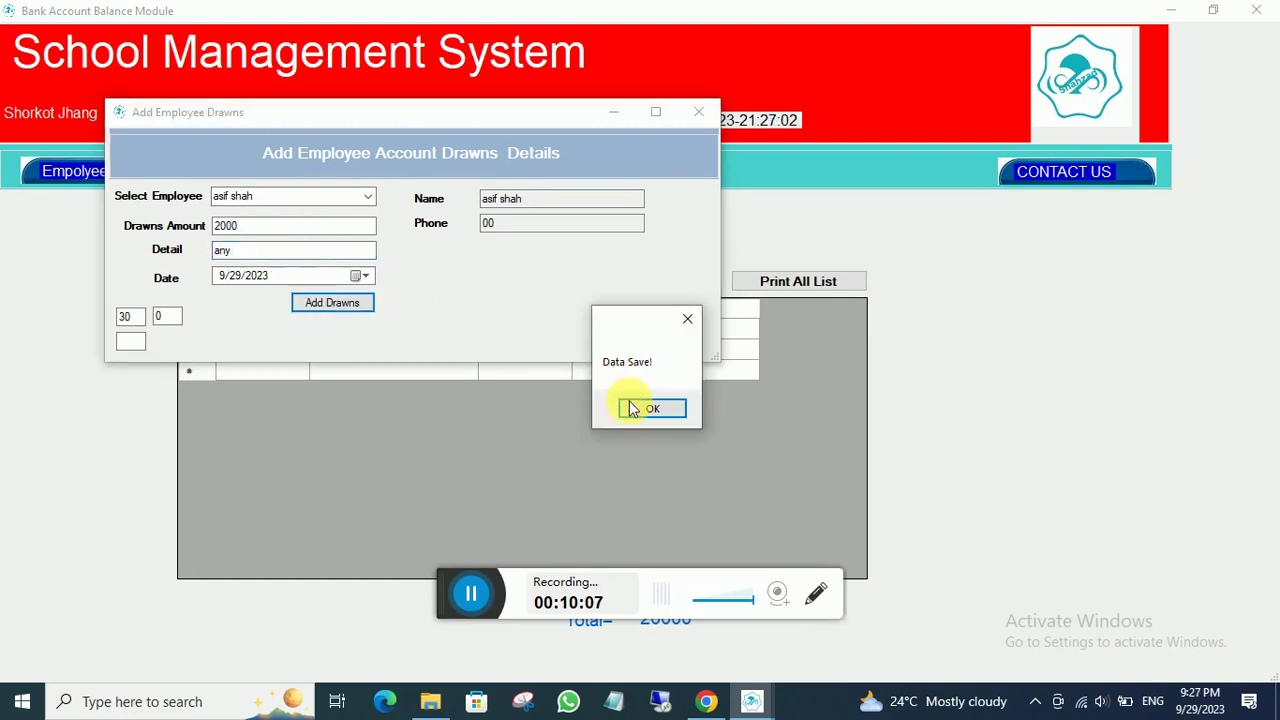
{"action": "left_click", "coordinate": [630, 405]}
{"action": "left_click", "coordinate": [643, 273]}
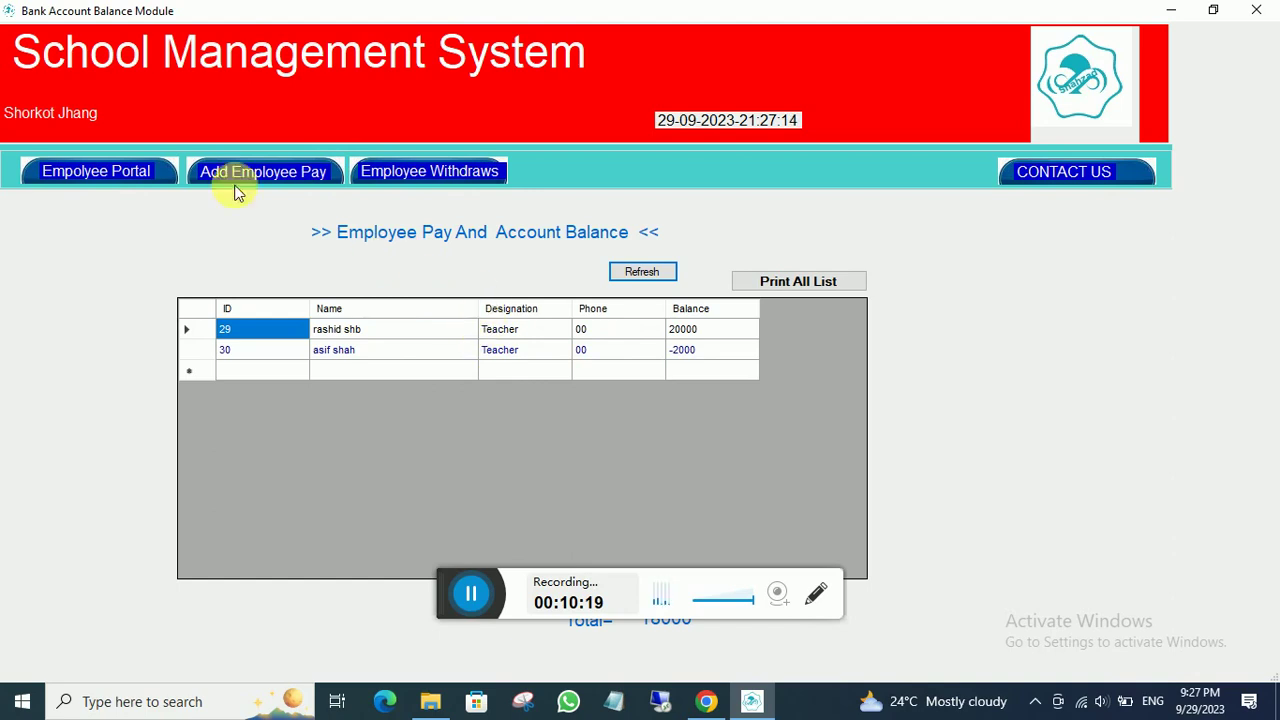
{"action": "left_click", "coordinate": [148, 171]}
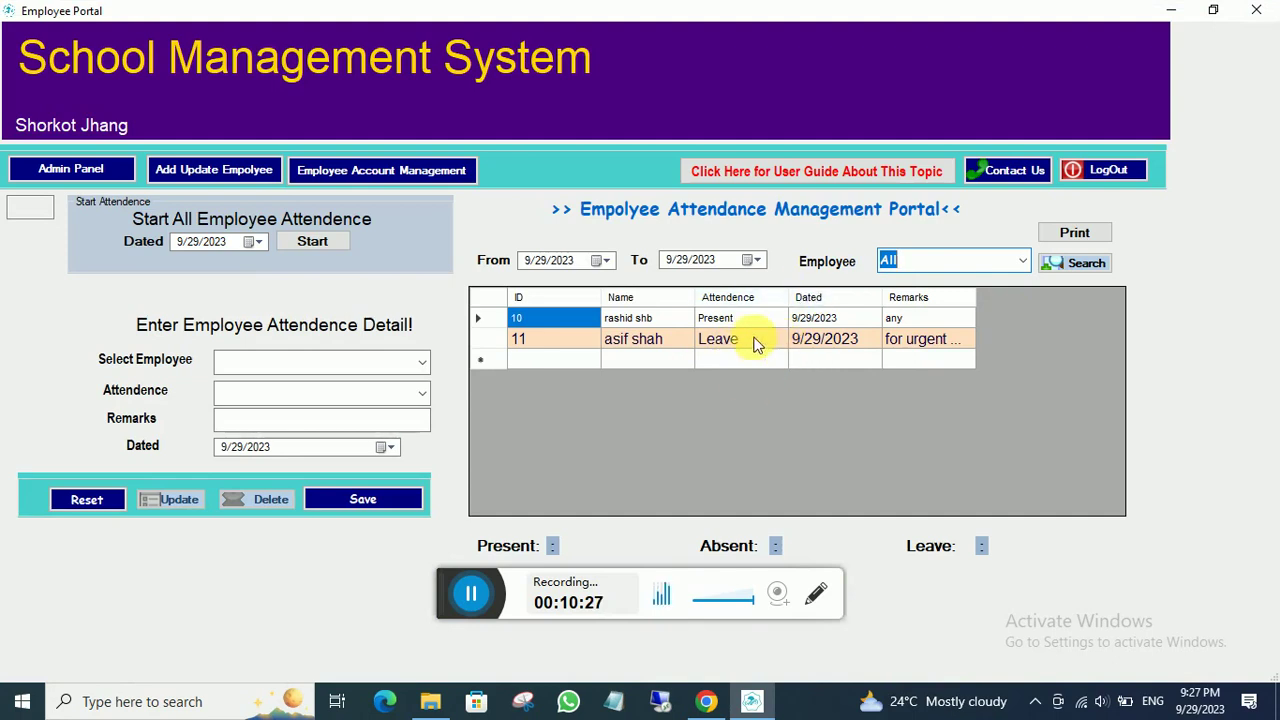
{"action": "left_click", "coordinate": [94, 174]}
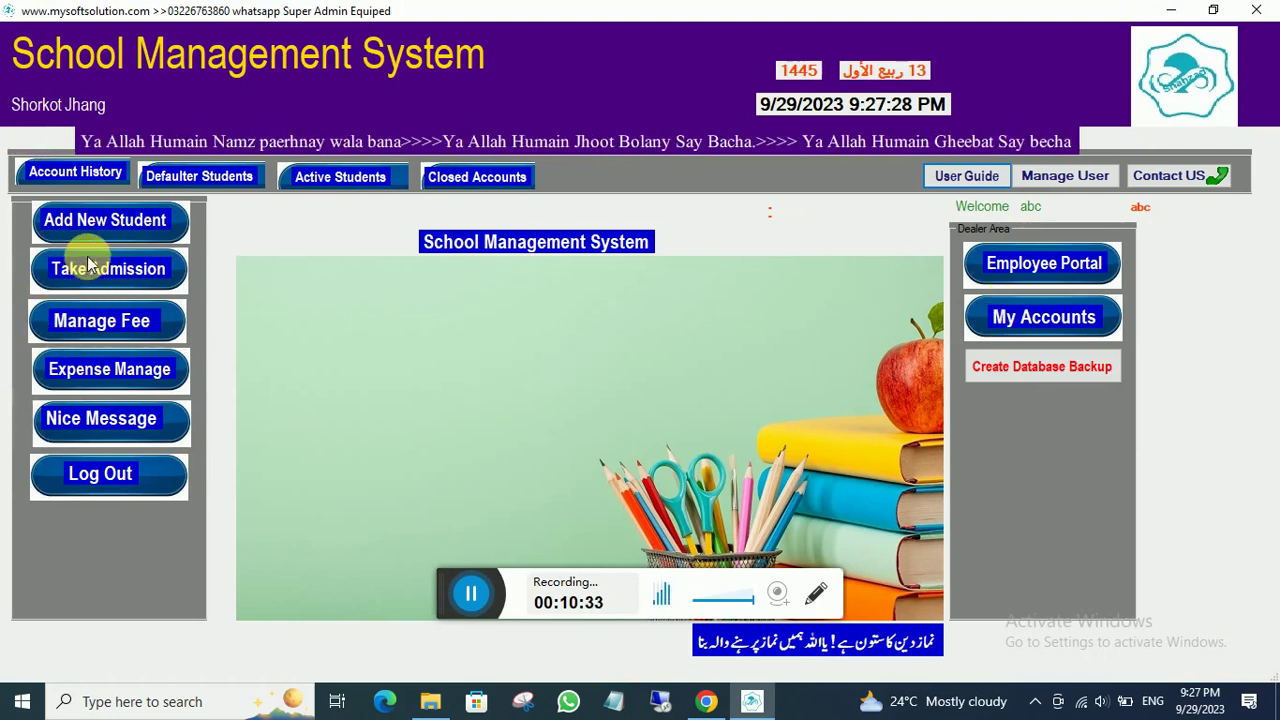
- Add an 'Admission fee' item of type fee with amount 4500
{"action": "left_click", "coordinate": [110, 324]}
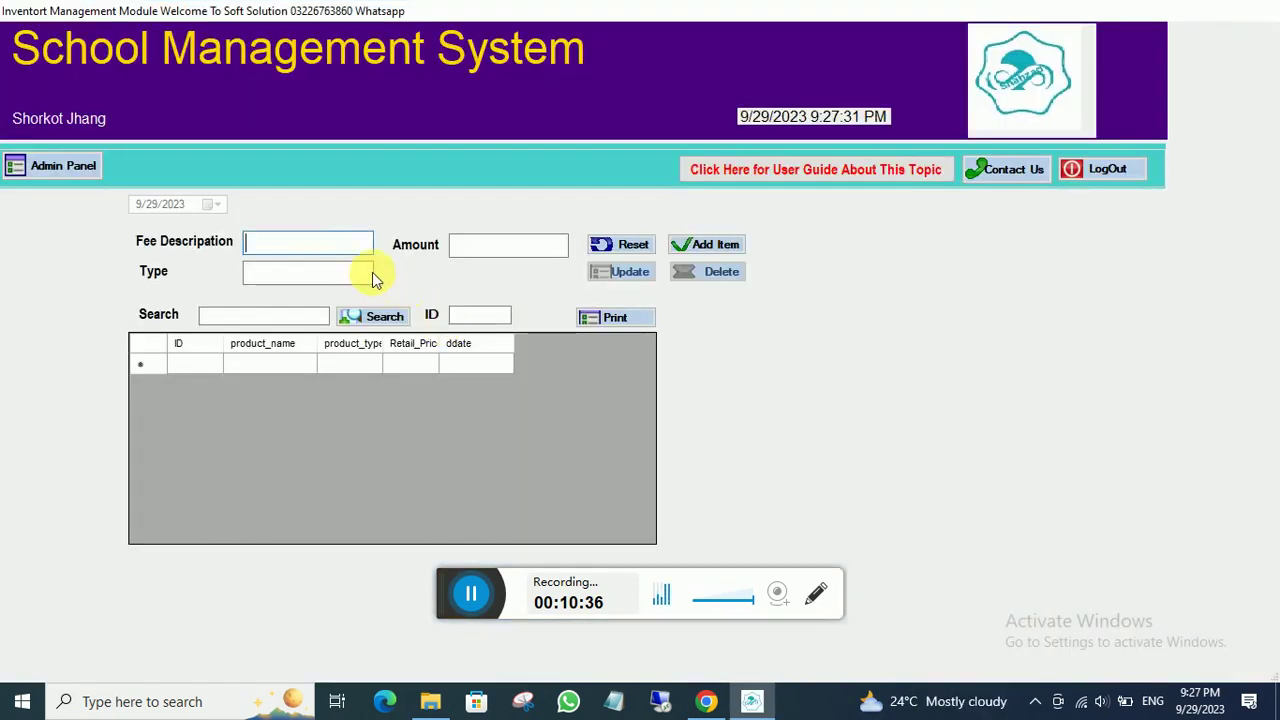
{"action": "left_click", "coordinate": [314, 252]}
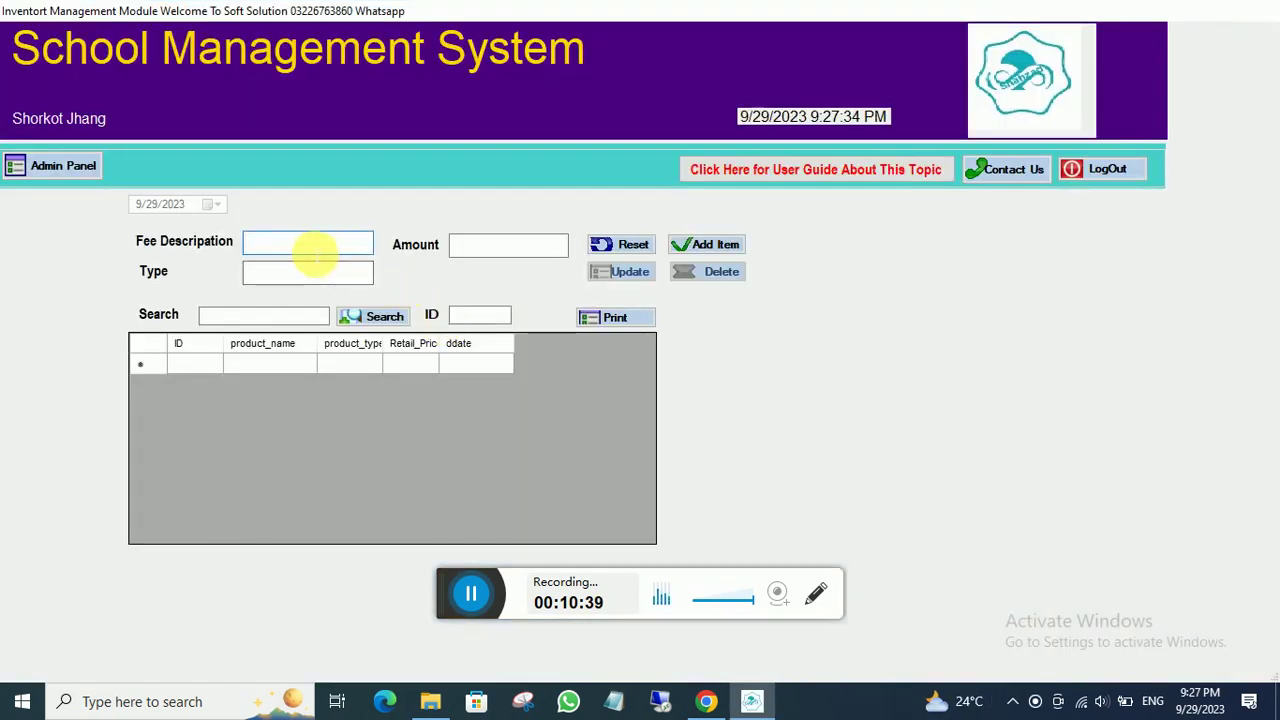
{"action": "type", "text": "Adm"}
{"action": "type", "text": "is"}
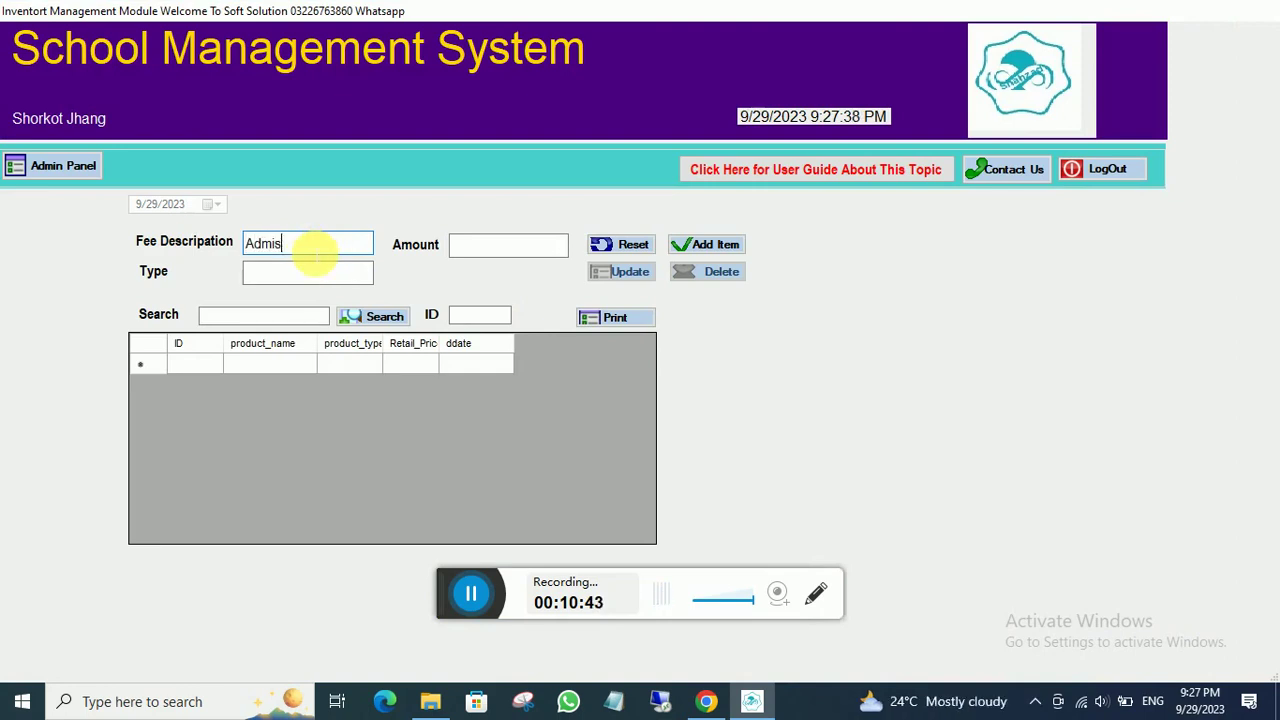
{"action": "type", "text": "sion fee"}
{"action": "left_click", "coordinate": [326, 275]}
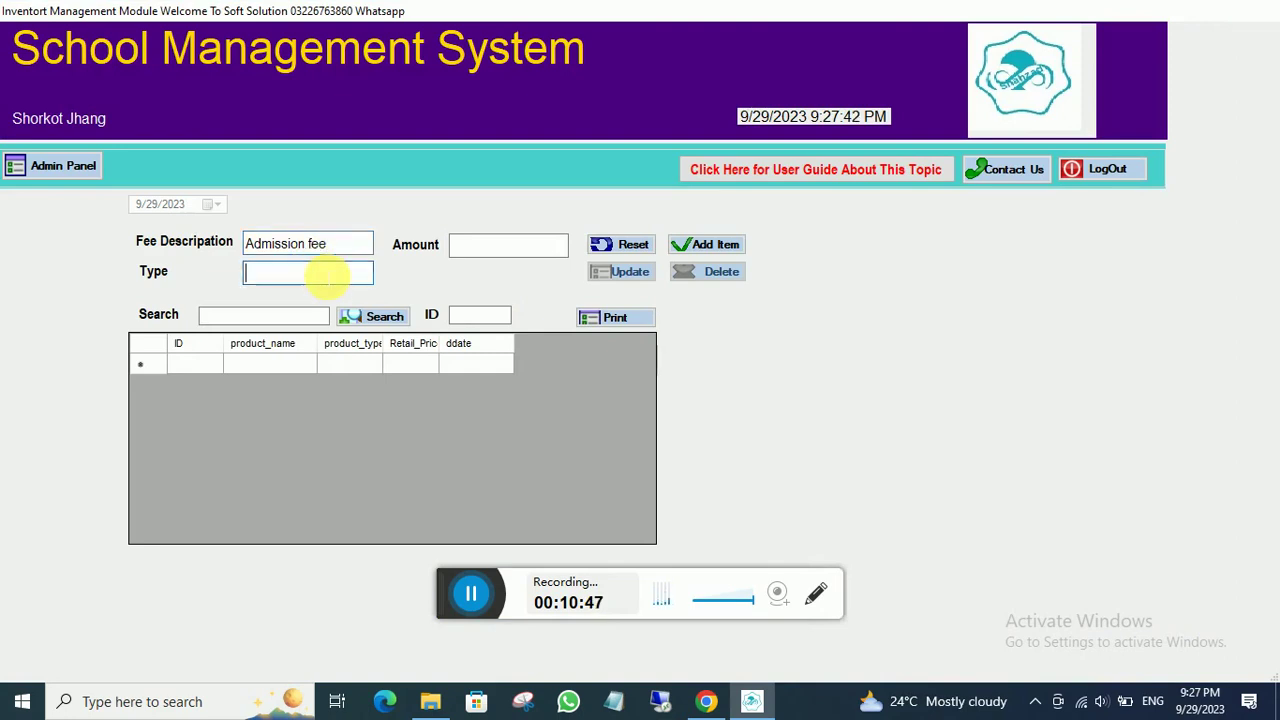
{"action": "type", "text": "fee"}
{"action": "left_click", "coordinate": [475, 249]}
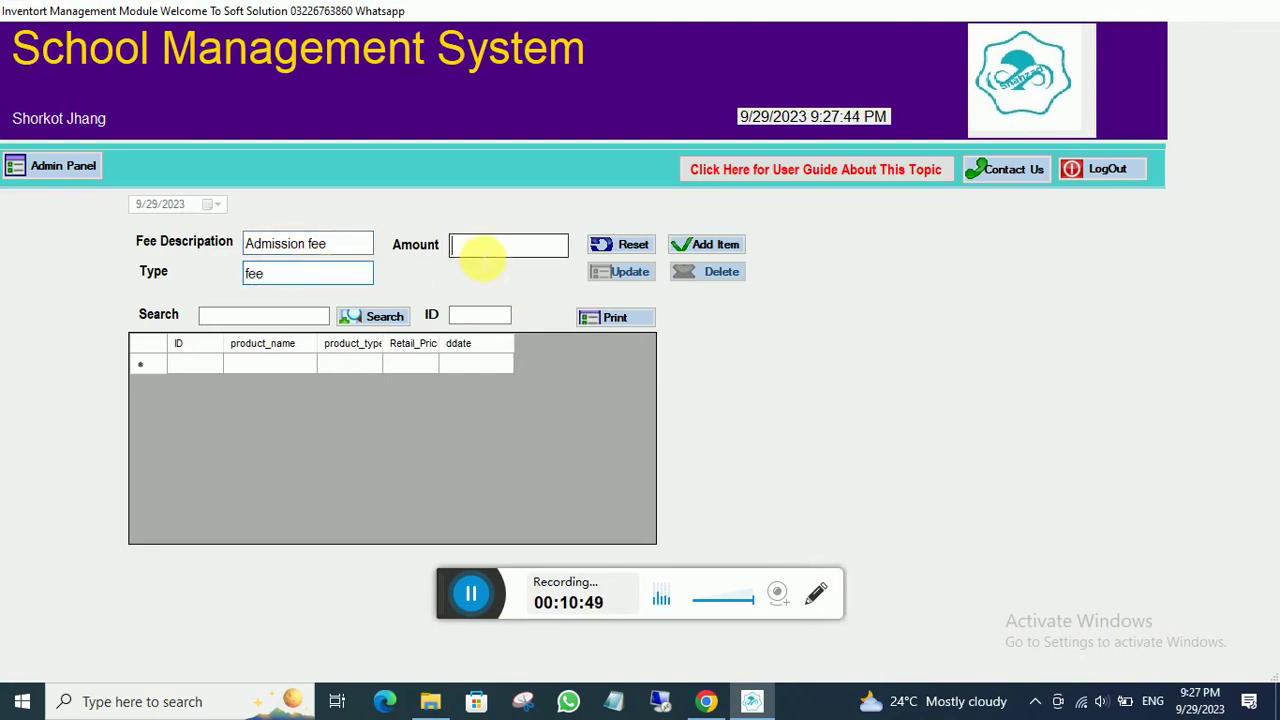
{"action": "type", "text": "4500"}
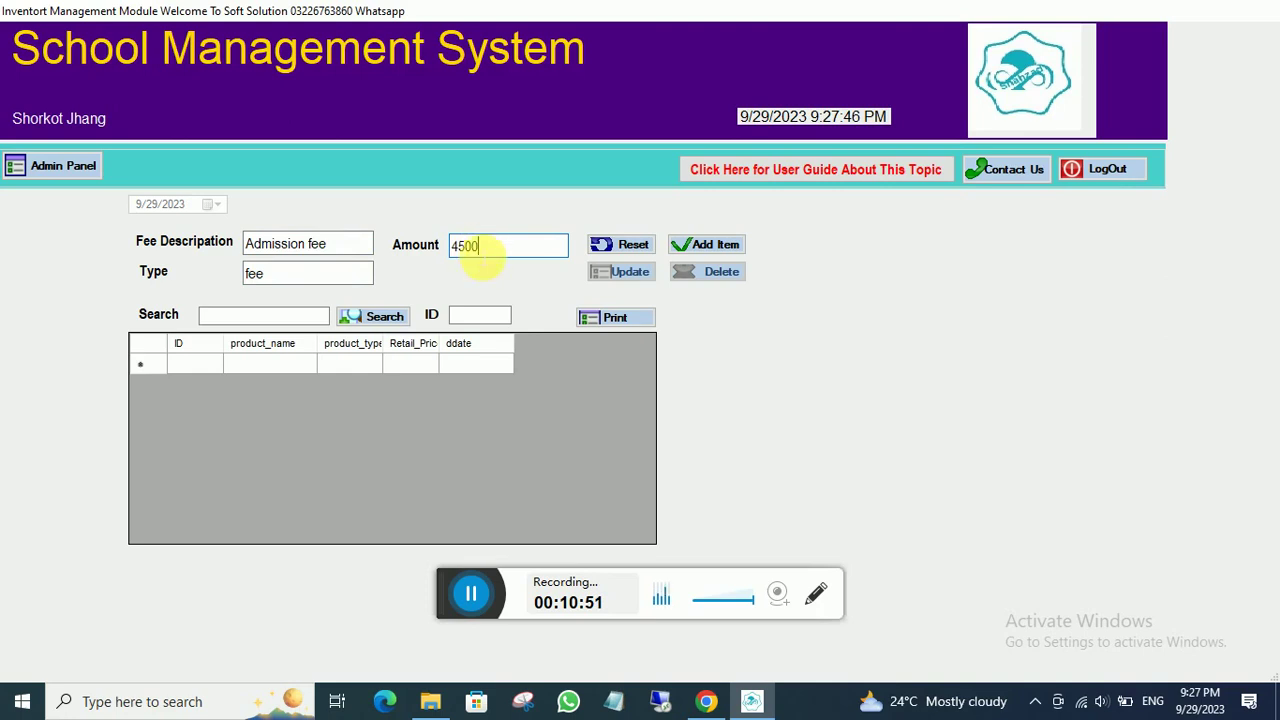
{"action": "left_click", "coordinate": [698, 247]}
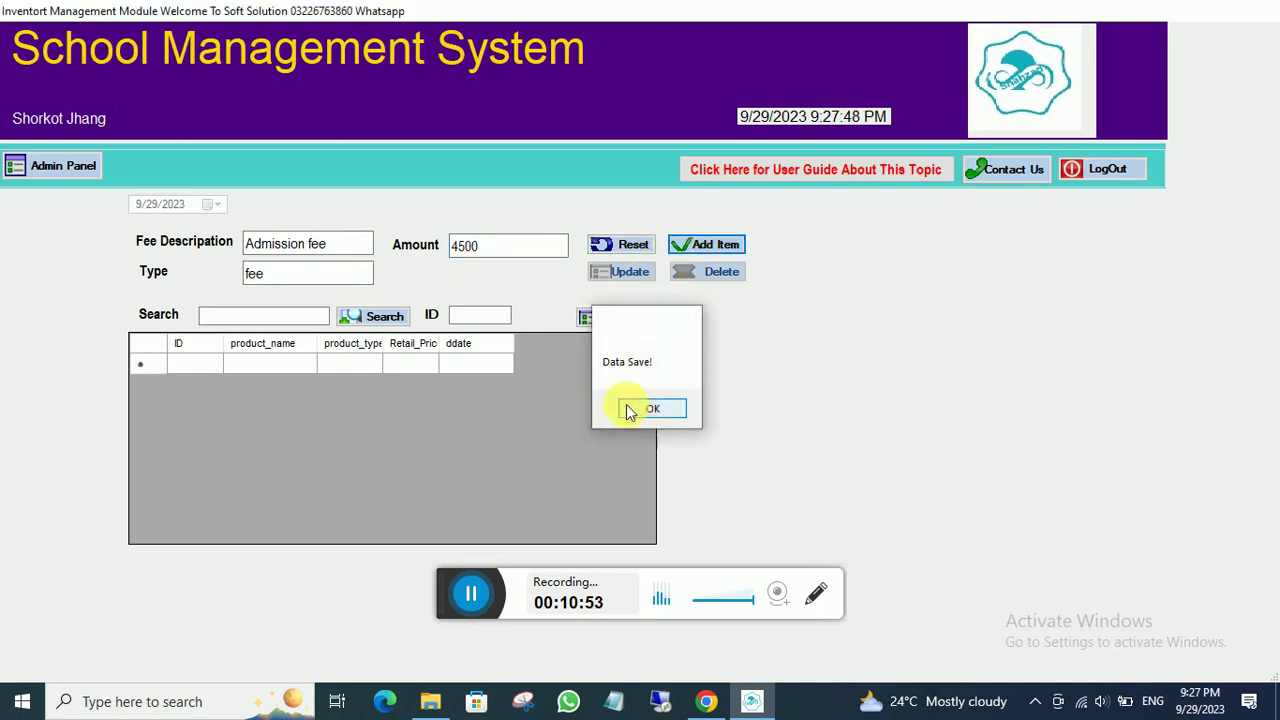
{"action": "left_click", "coordinate": [630, 409]}
{"action": "left_click", "coordinate": [335, 243]}
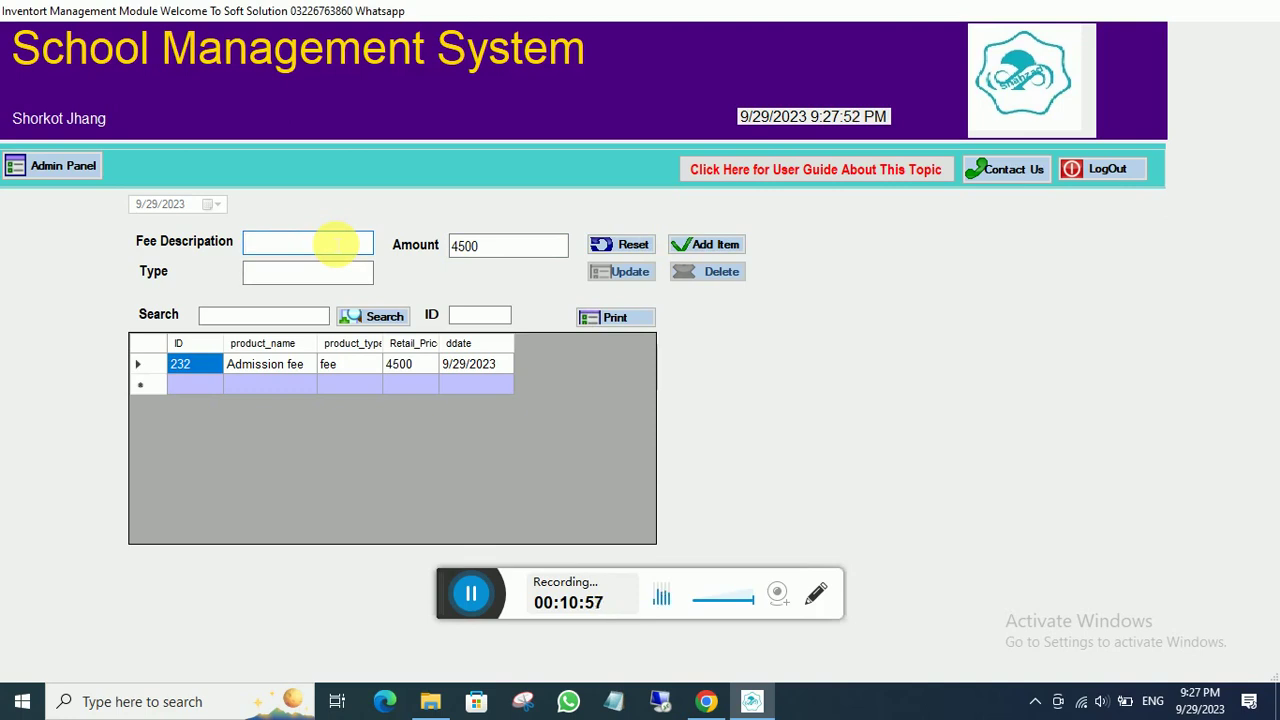
- Add a 'library fee' item of type fee with amount 2500
{"action": "type", "text": "library fee"}
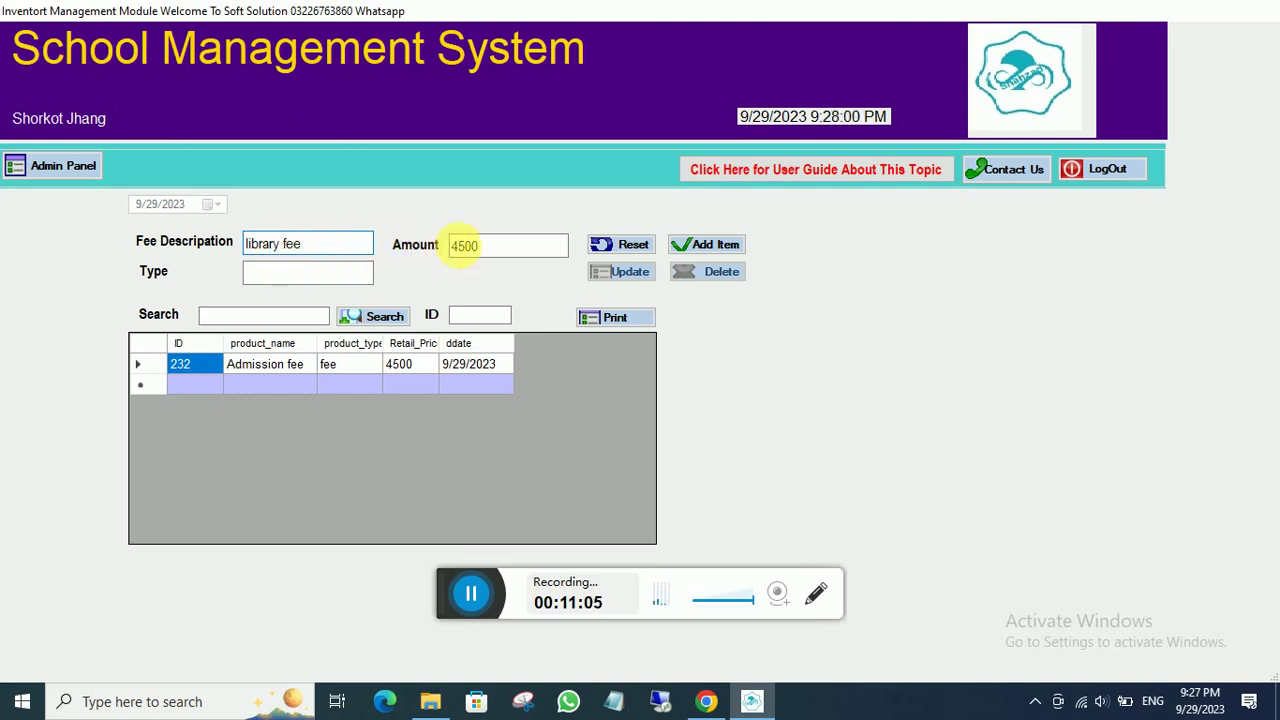
{"action": "left_click", "coordinate": [484, 249]}
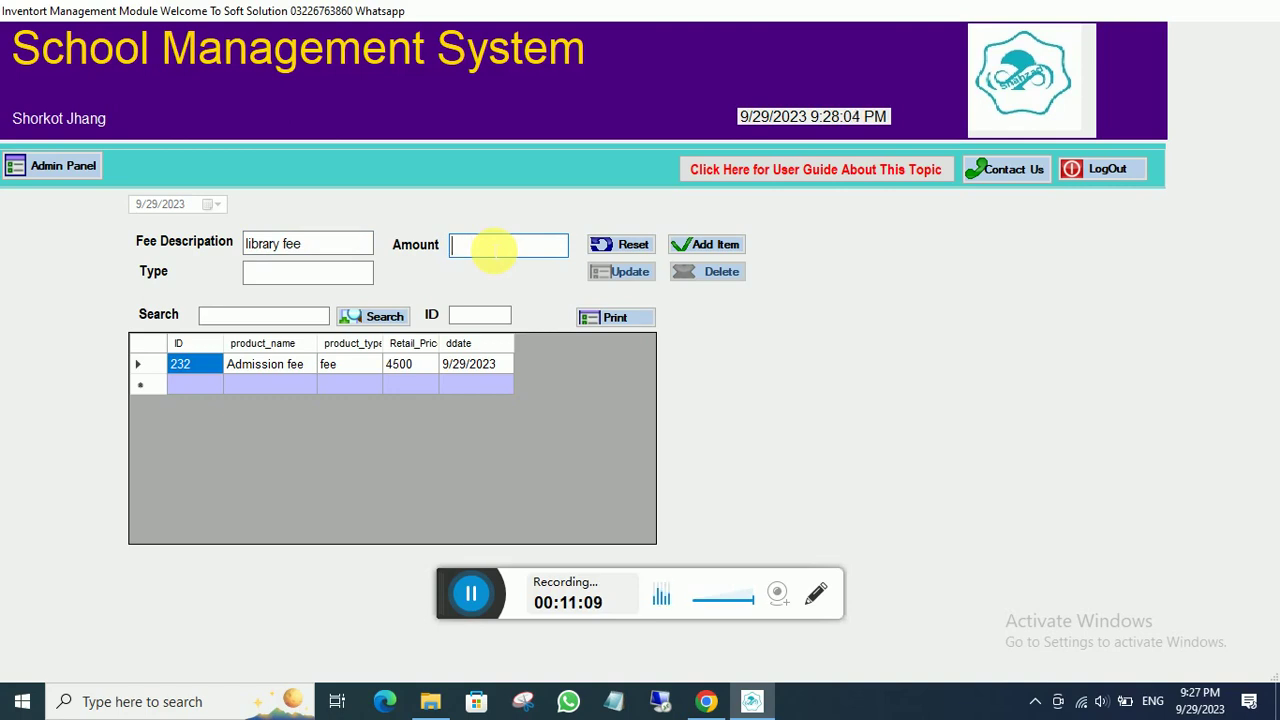
{"action": "type", "text": "2500"}
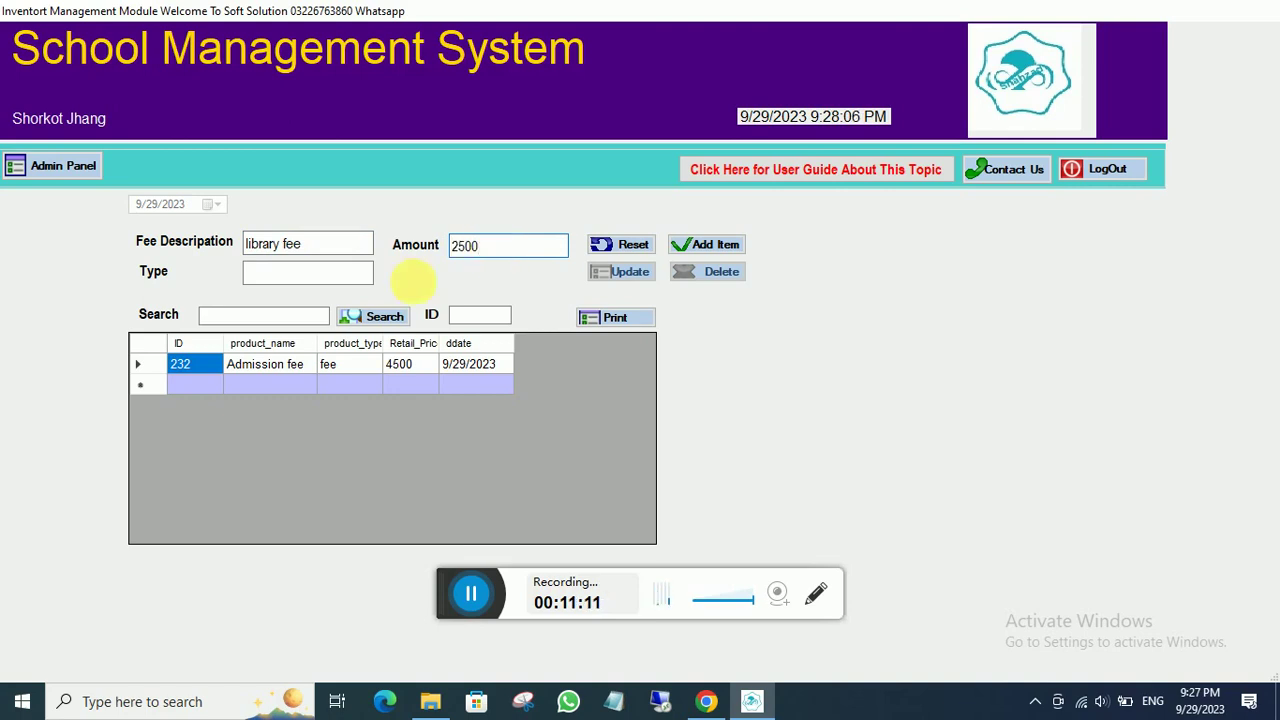
{"action": "left_click", "coordinate": [325, 277]}
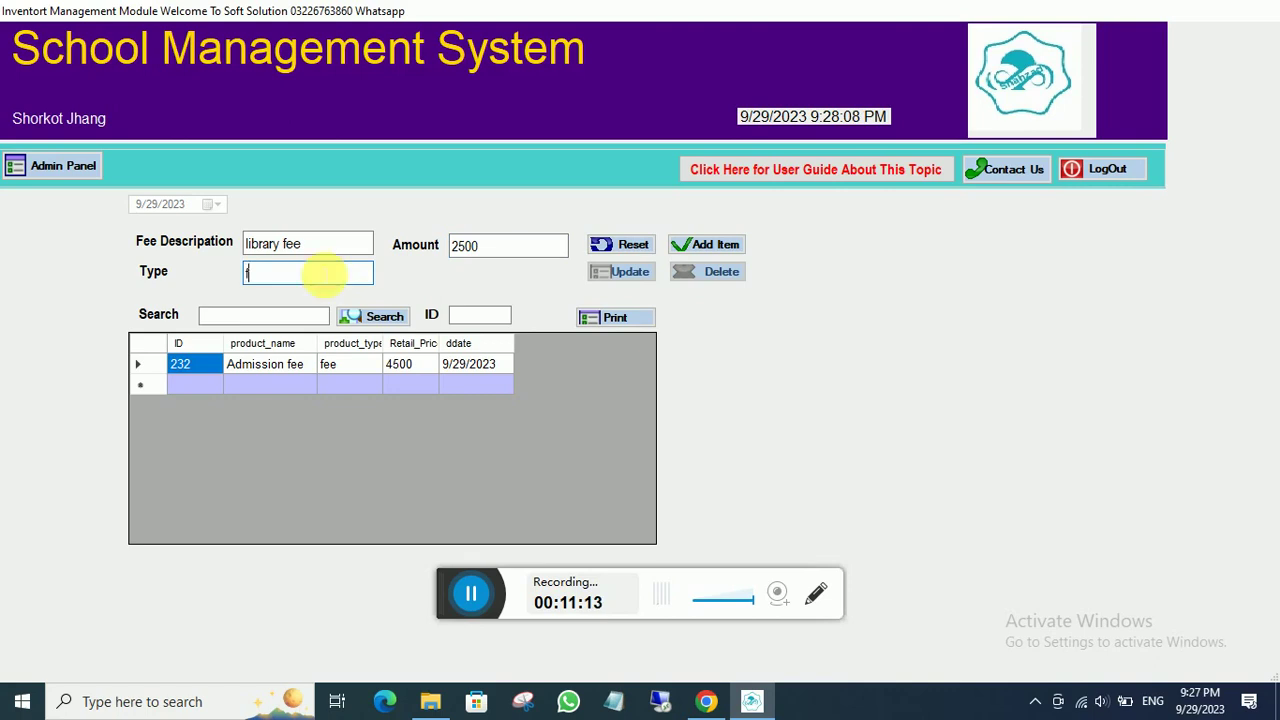
{"action": "type", "text": "fee"}
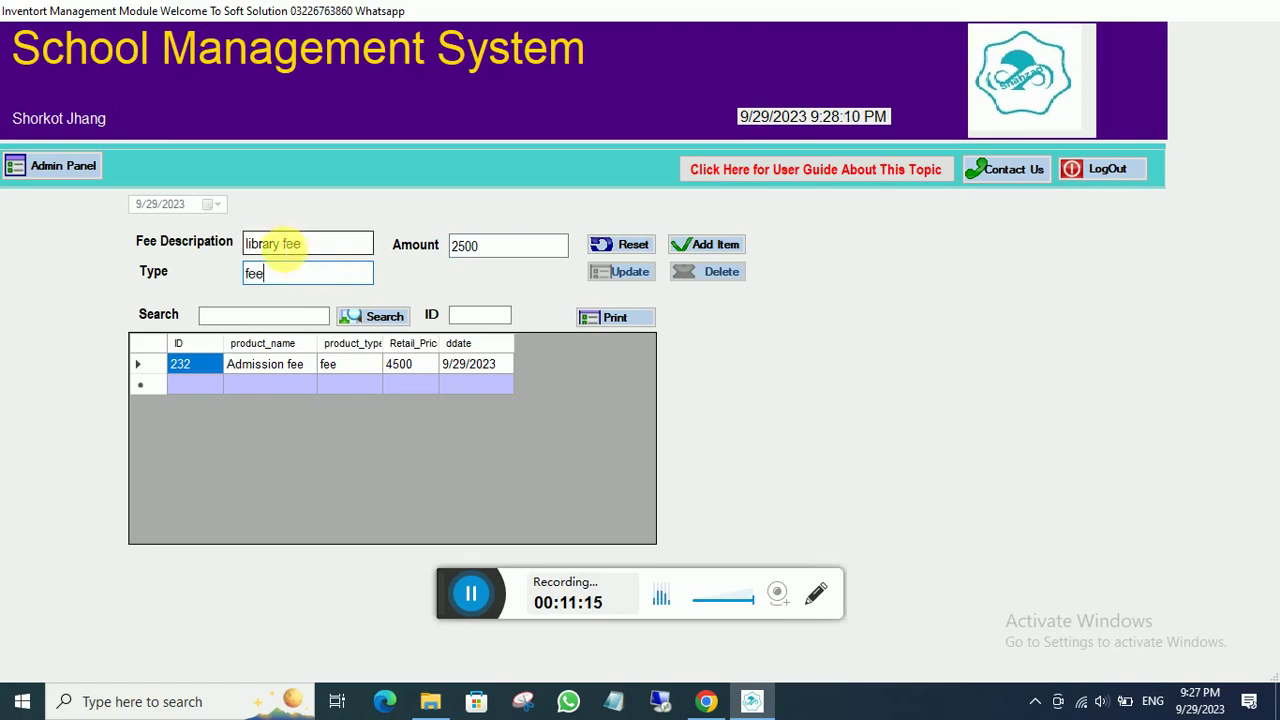
{"action": "left_click", "coordinate": [281, 244]}
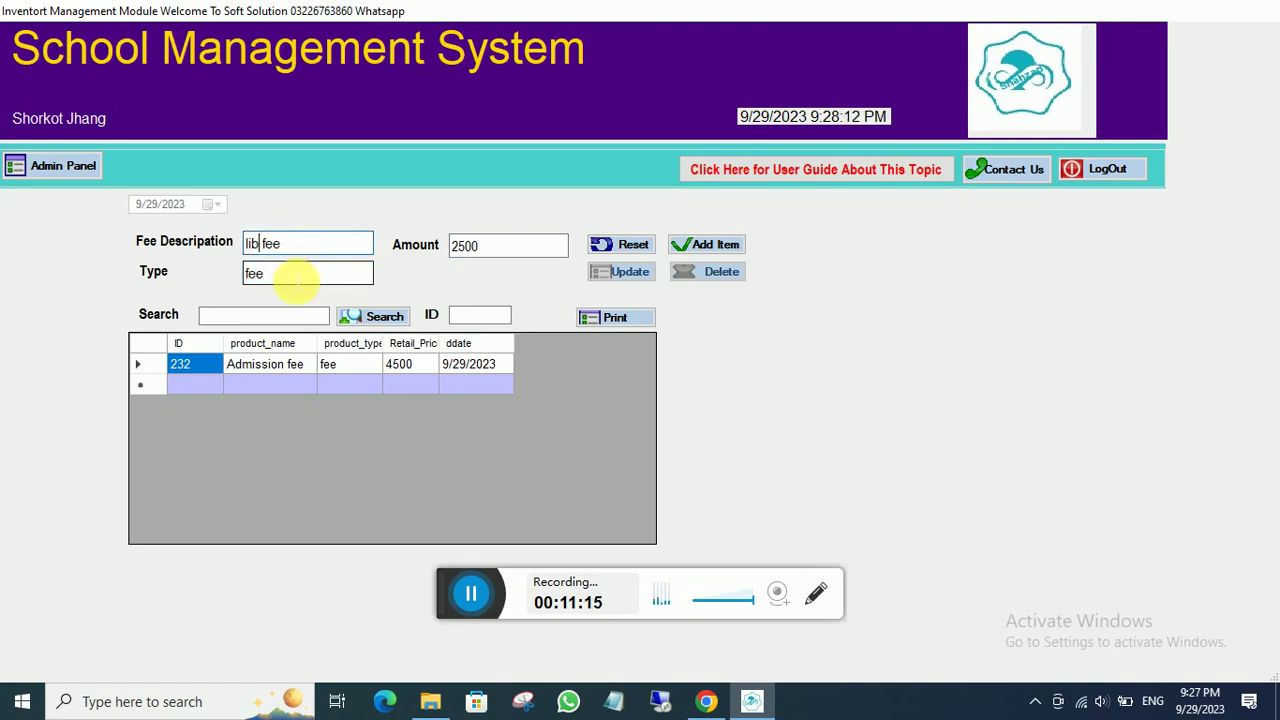
{"action": "type", "text": "brary"}
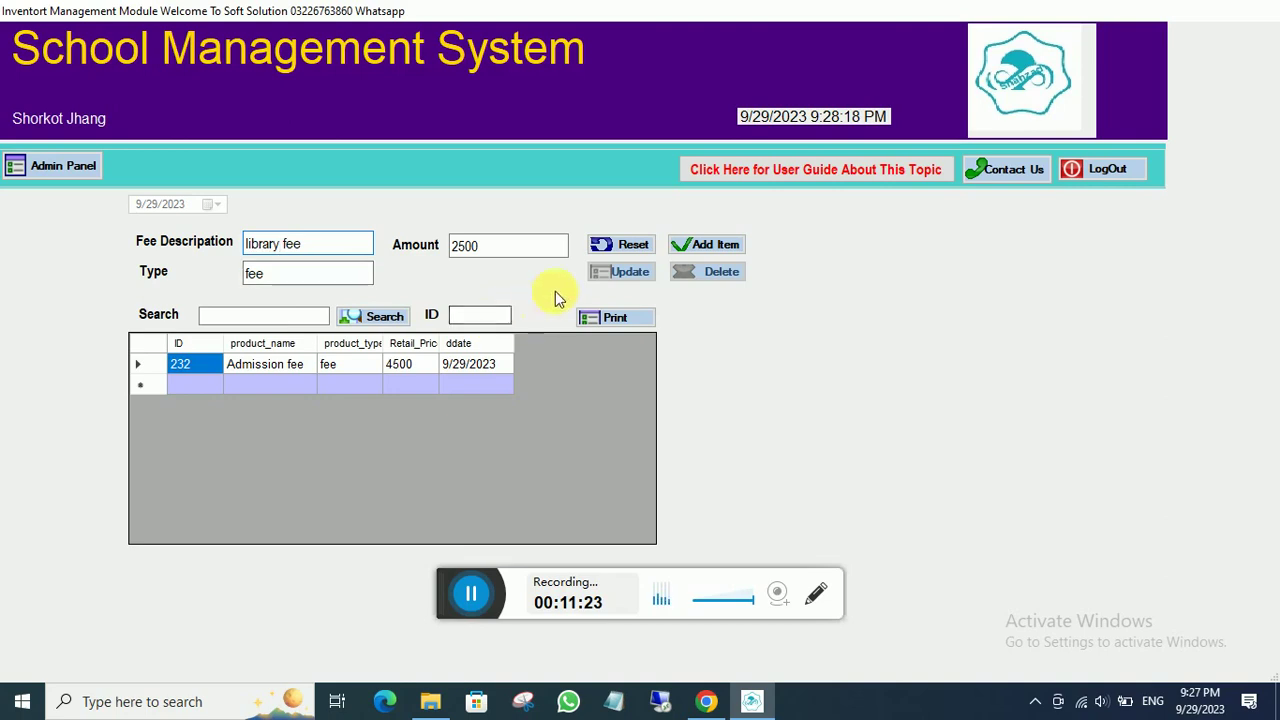
{"action": "left_click", "coordinate": [688, 250]}
{"action": "left_click", "coordinate": [624, 405]}
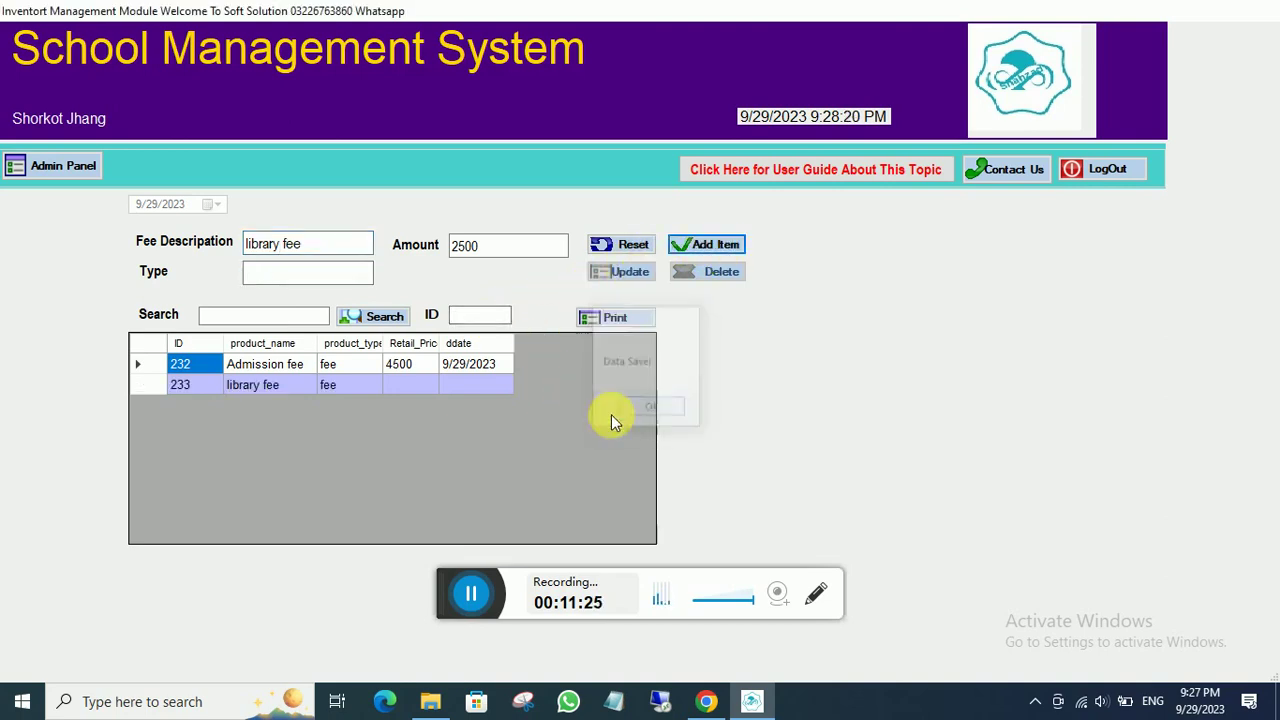
- Add a 'Hostel fee' item of type fee at 1500, then return to the admin window
{"action": "left_click", "coordinate": [305, 252]}
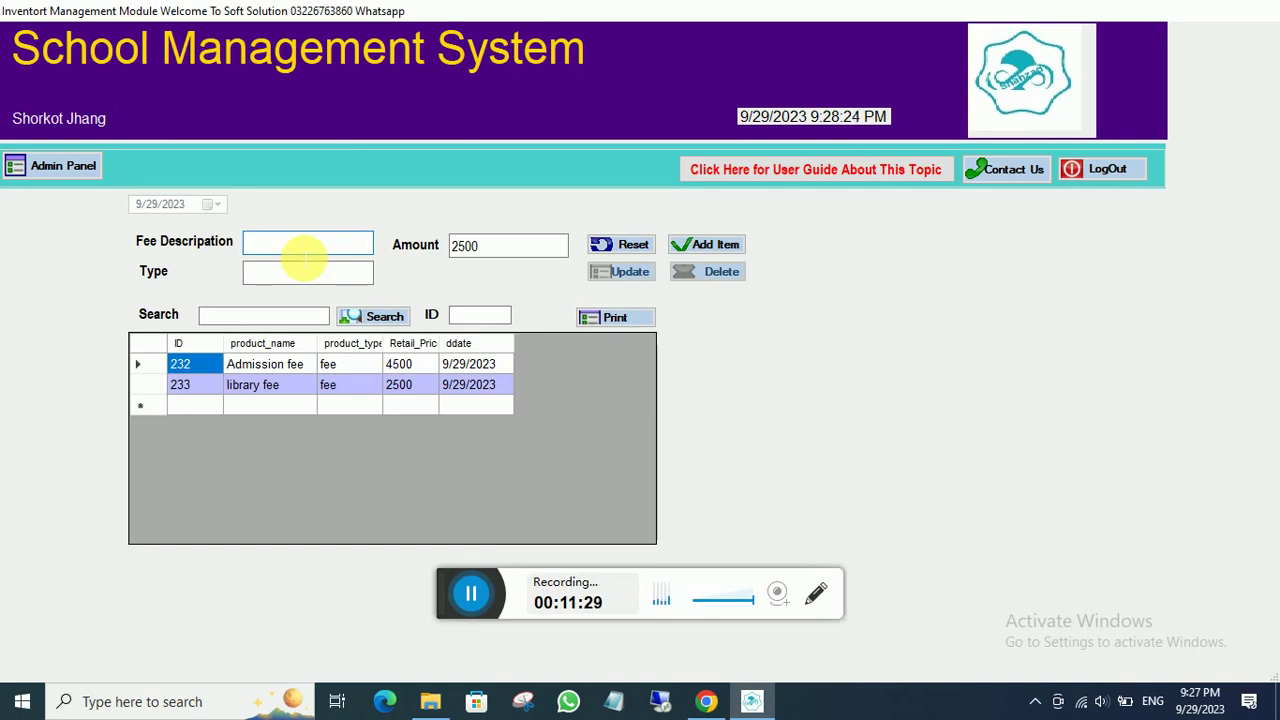
{"action": "type", "text": "Hostel fee"}
{"action": "left_click", "coordinate": [457, 246]}
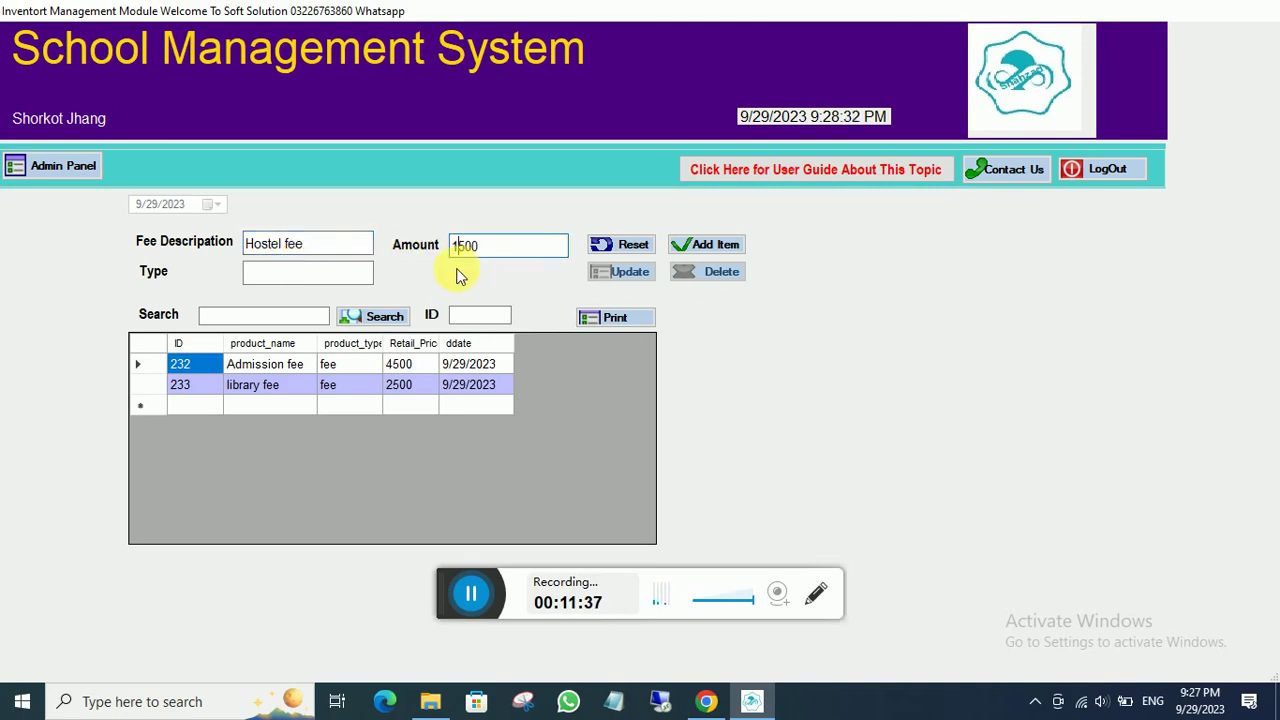
{"action": "left_click", "coordinate": [354, 276]}
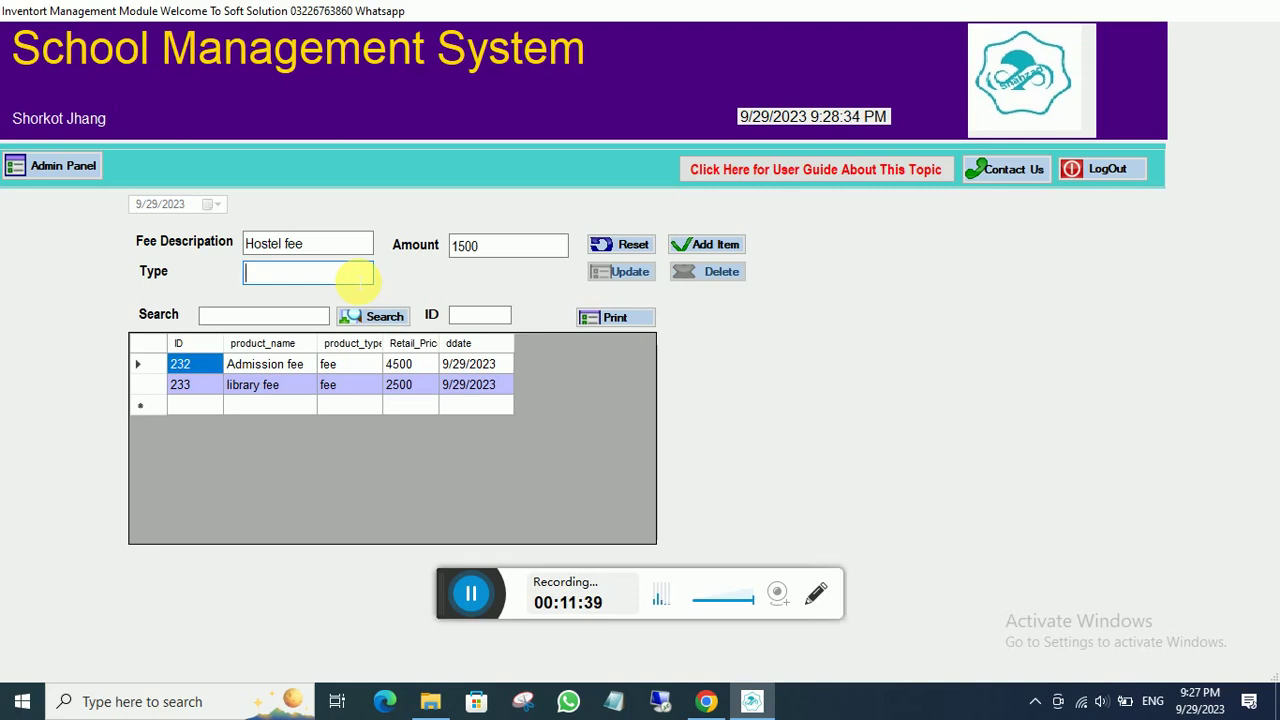
{"action": "type", "text": "fee"}
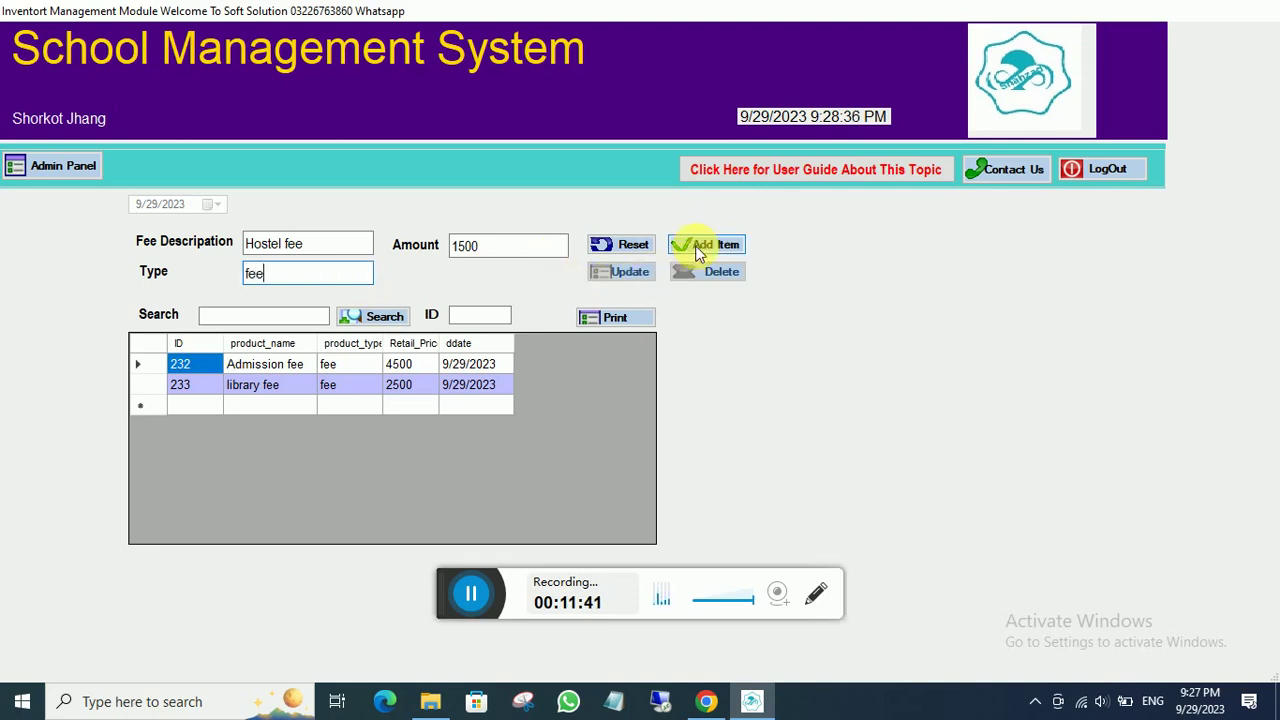
{"action": "left_click", "coordinate": [699, 250]}
{"action": "left_click", "coordinate": [658, 402]}
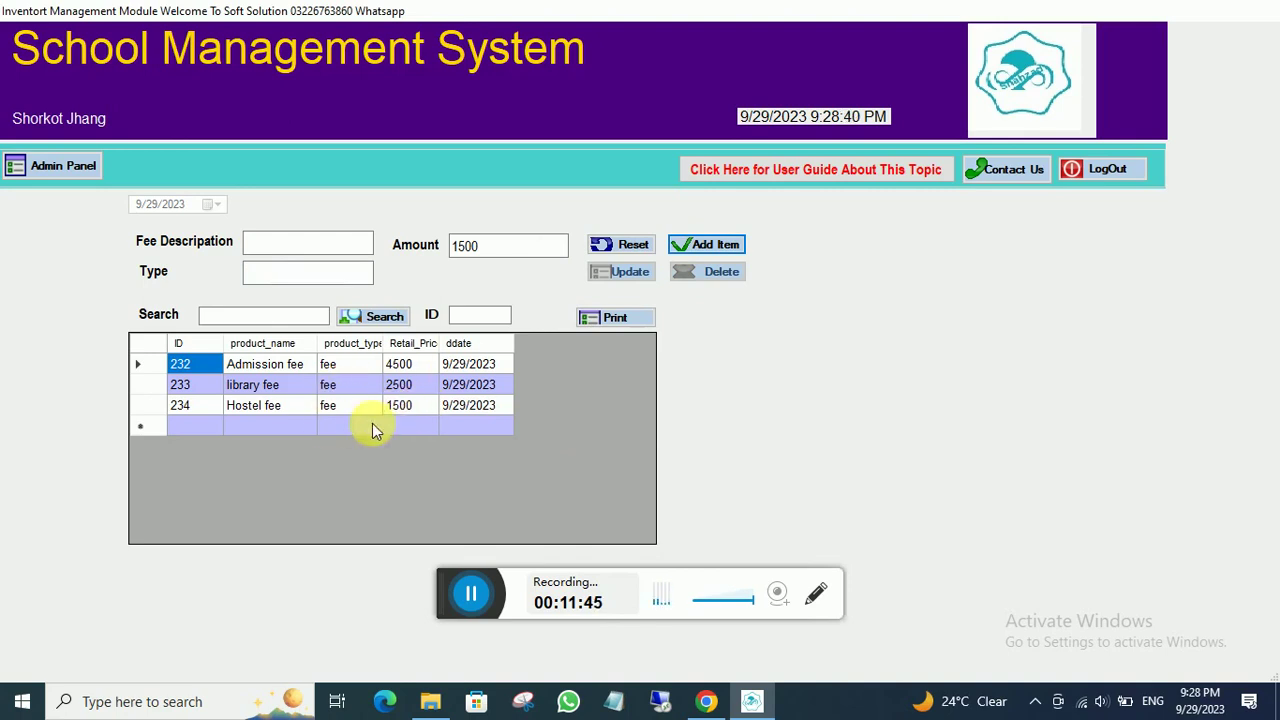
{"action": "left_click", "coordinate": [63, 166]}
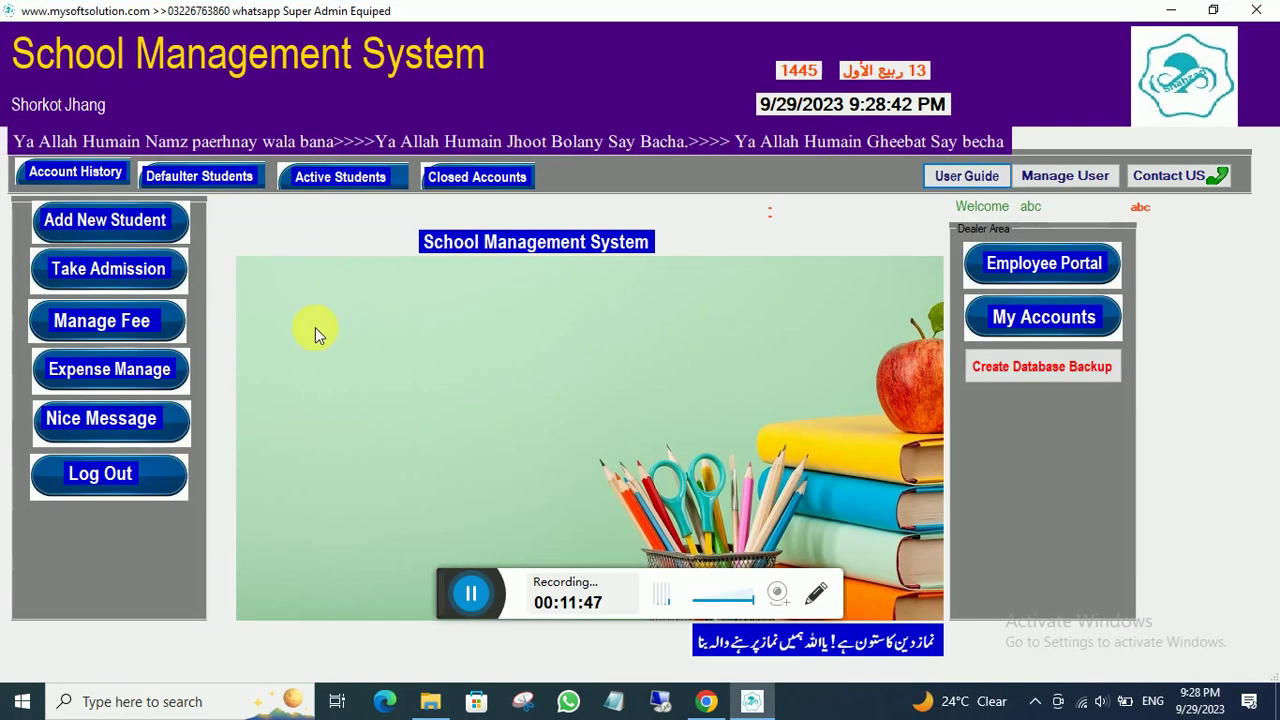
- Start a new student record as roll no 1, entering the student's and father's names
{"action": "left_click", "coordinate": [108, 222]}
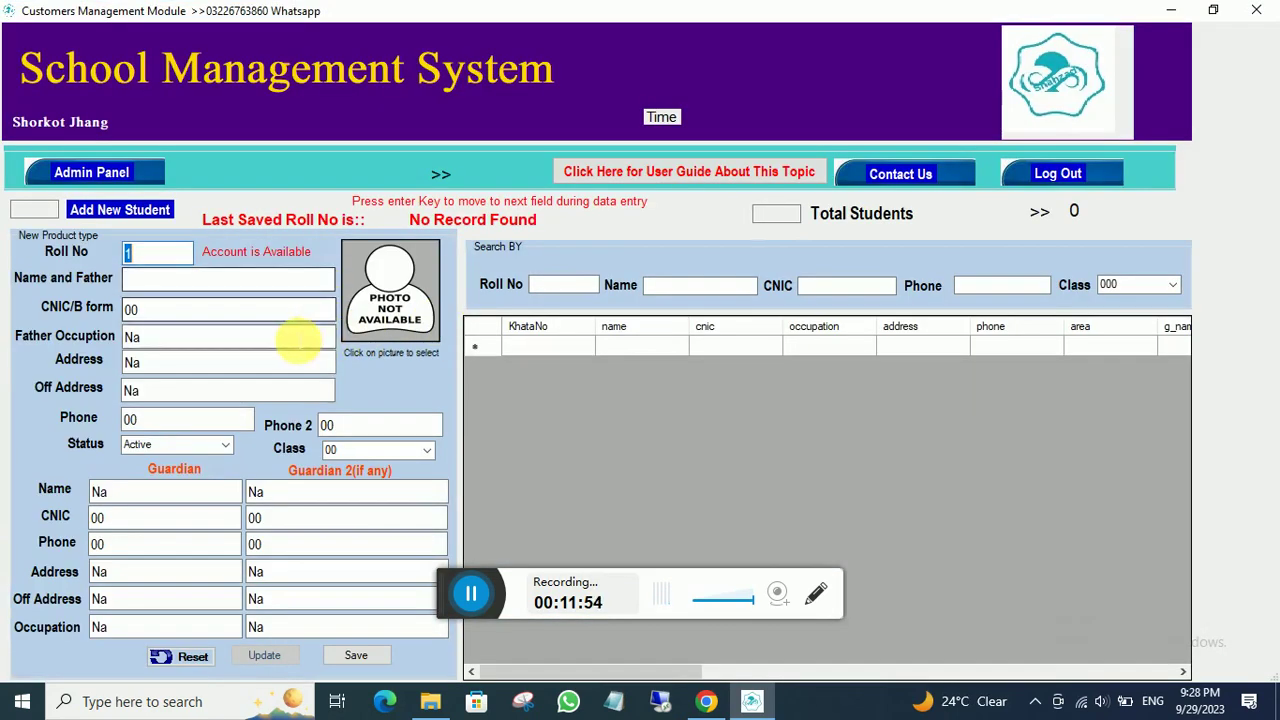
{"action": "left_click", "coordinate": [149, 255]}
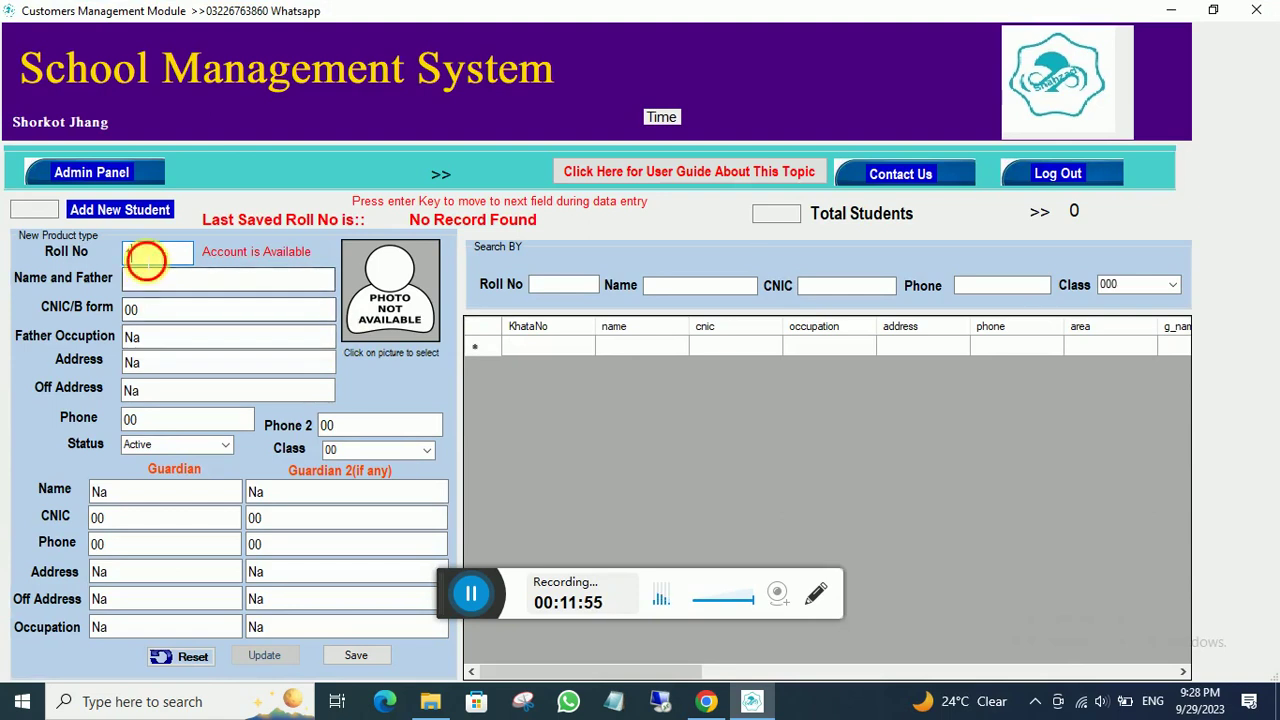
{"action": "left_click", "coordinate": [163, 288]}
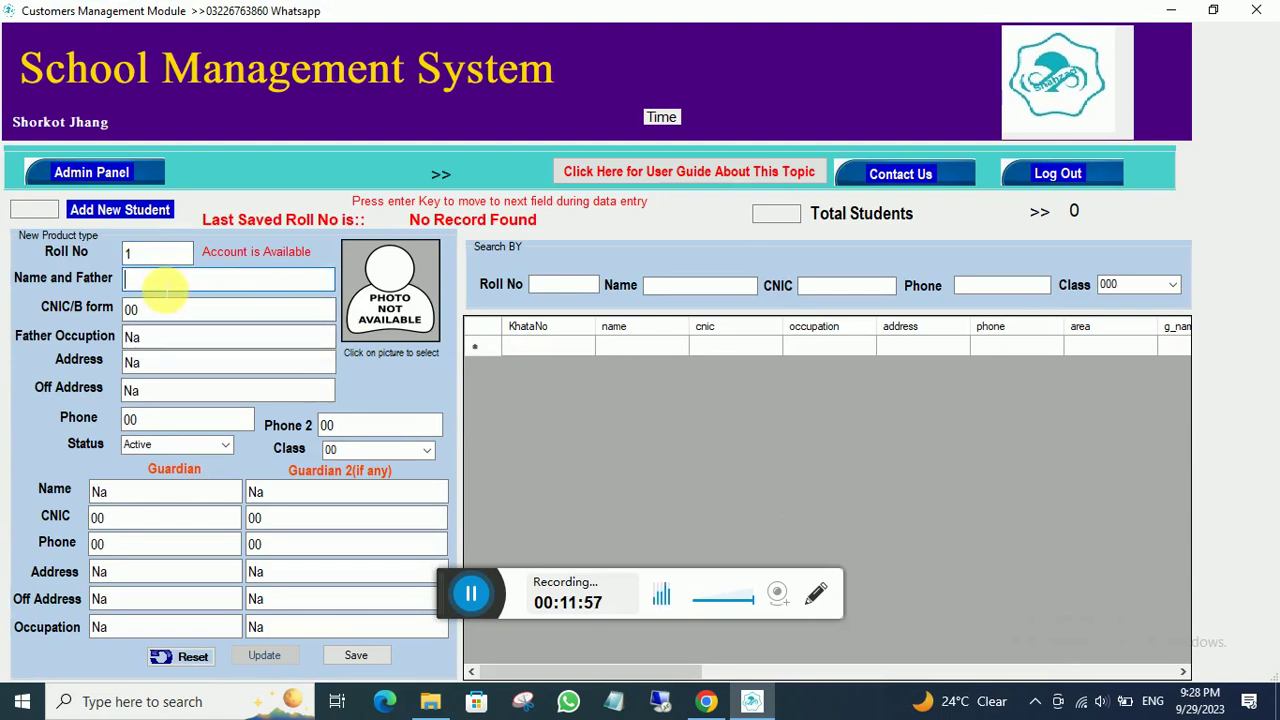
{"action": "type", "text": "raheel "}
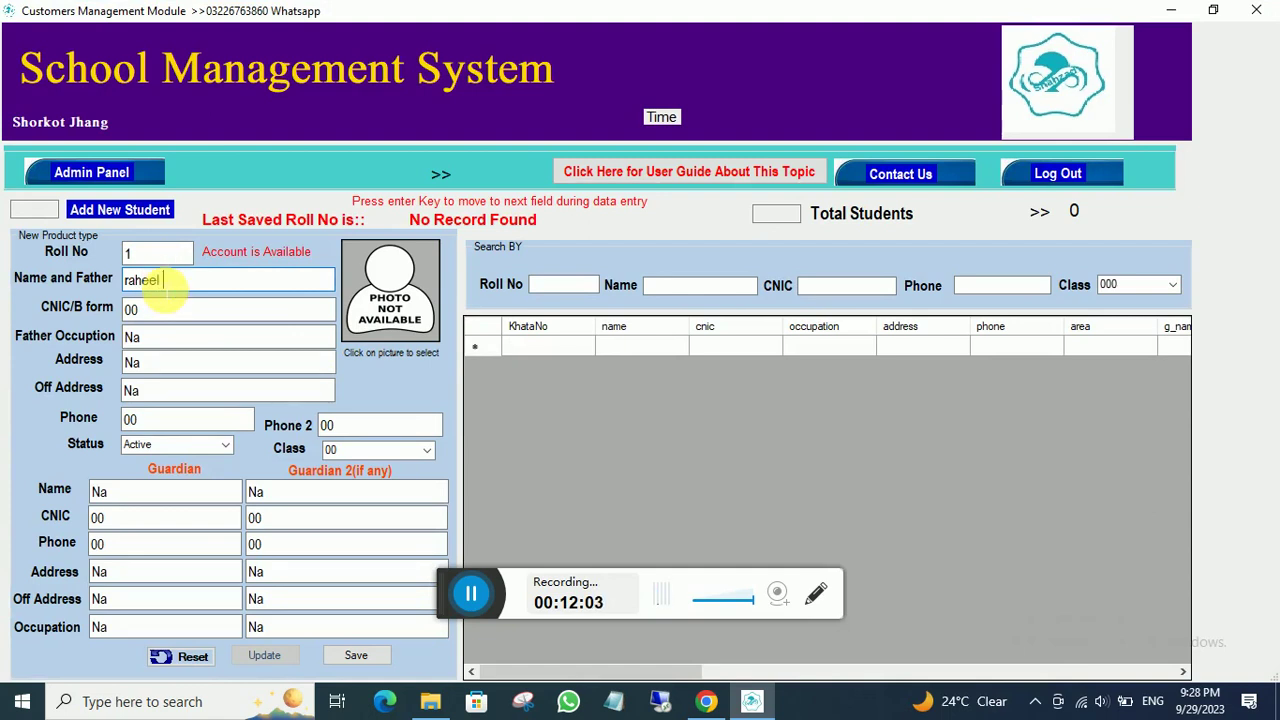
{"action": "type", "text": "s/o kamal"}
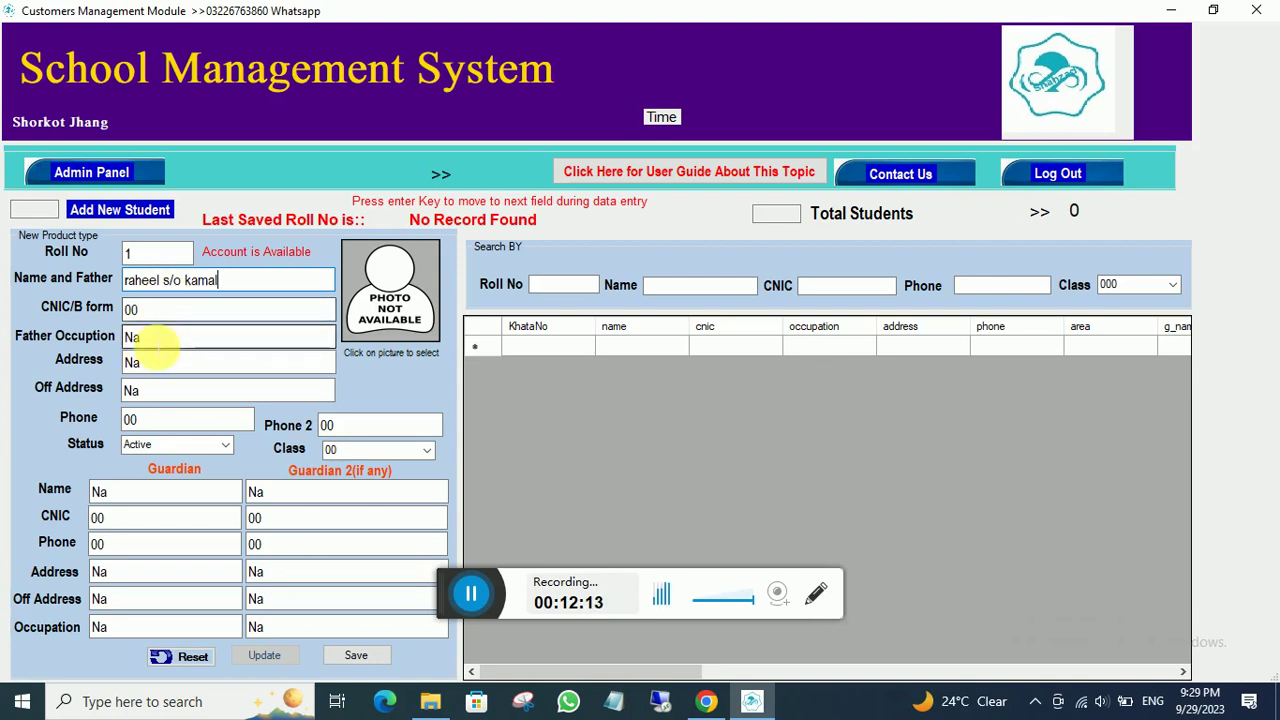
- Keep the remaining defaults with status Active, save the student, and return to the admin window
{"action": "left_click", "coordinate": [157, 340]}
{"action": "key", "text": "Return"}
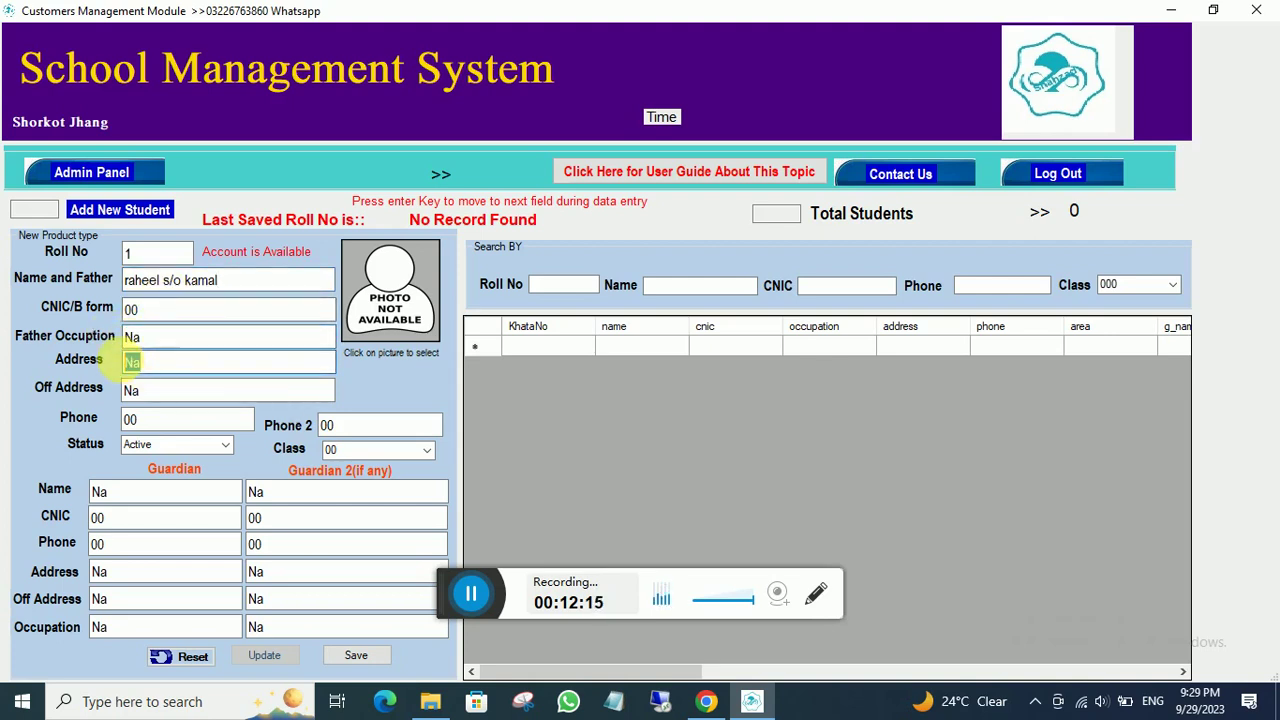
{"action": "key", "text": "Return"}
{"action": "left_click", "coordinate": [165, 418]}
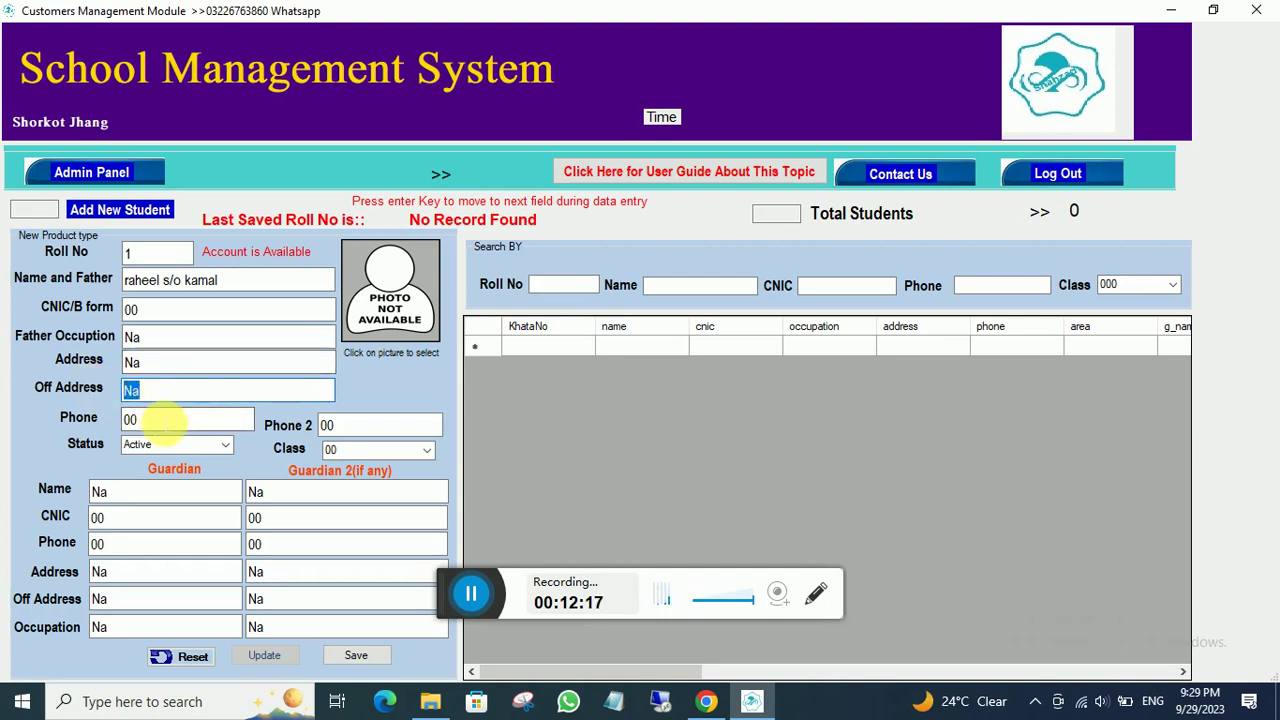
{"action": "left_click_drag", "start_coordinate": [326, 424], "coordinate": [334, 424]}
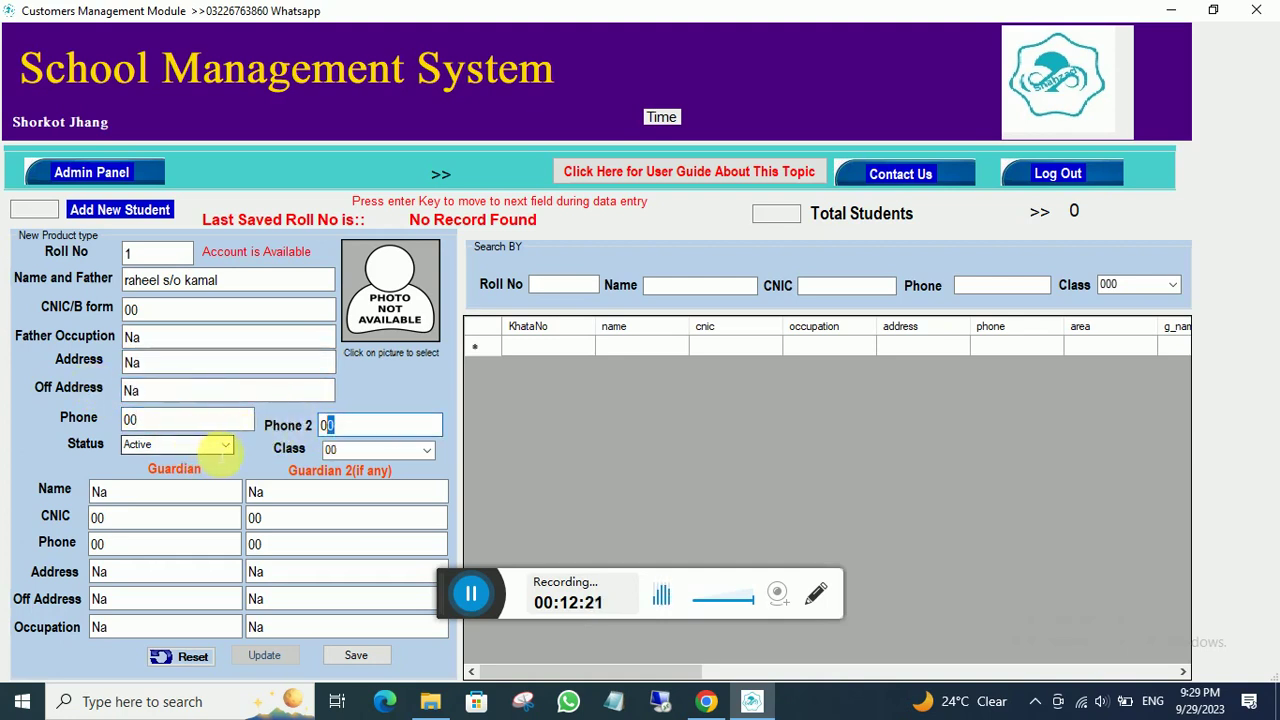
{"action": "left_click", "coordinate": [223, 449]}
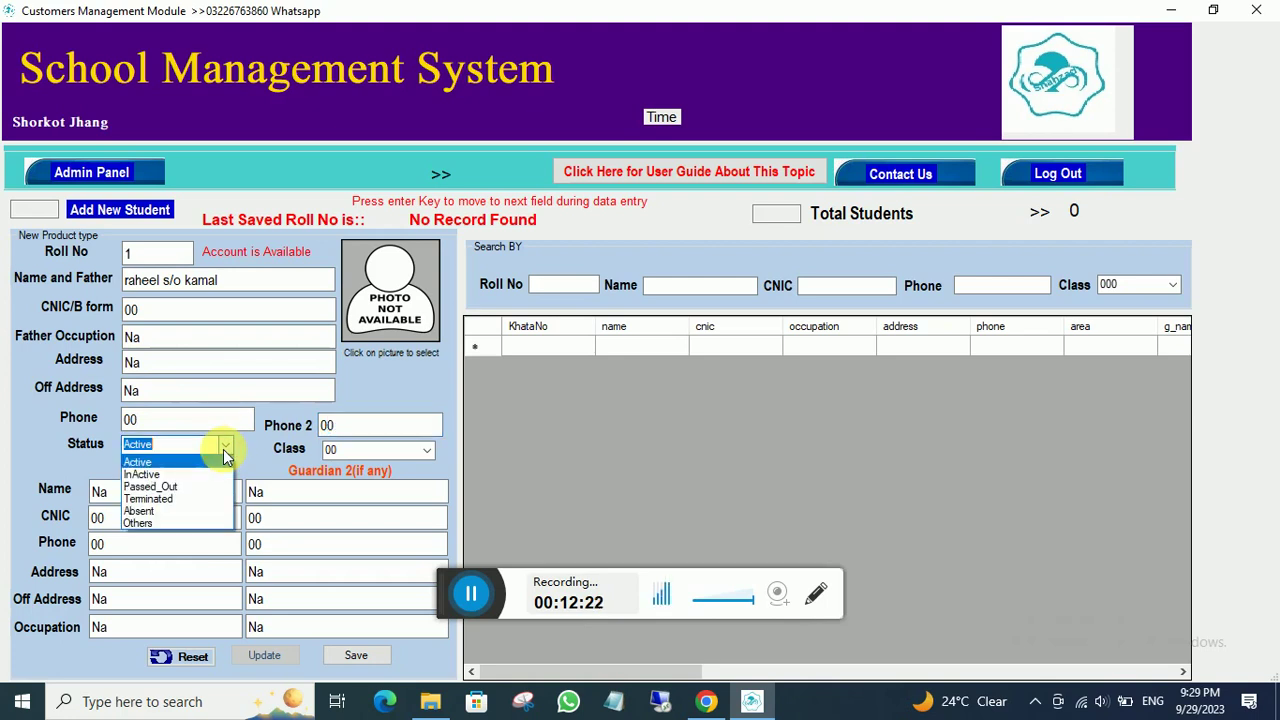
{"action": "left_click", "coordinate": [163, 464]}
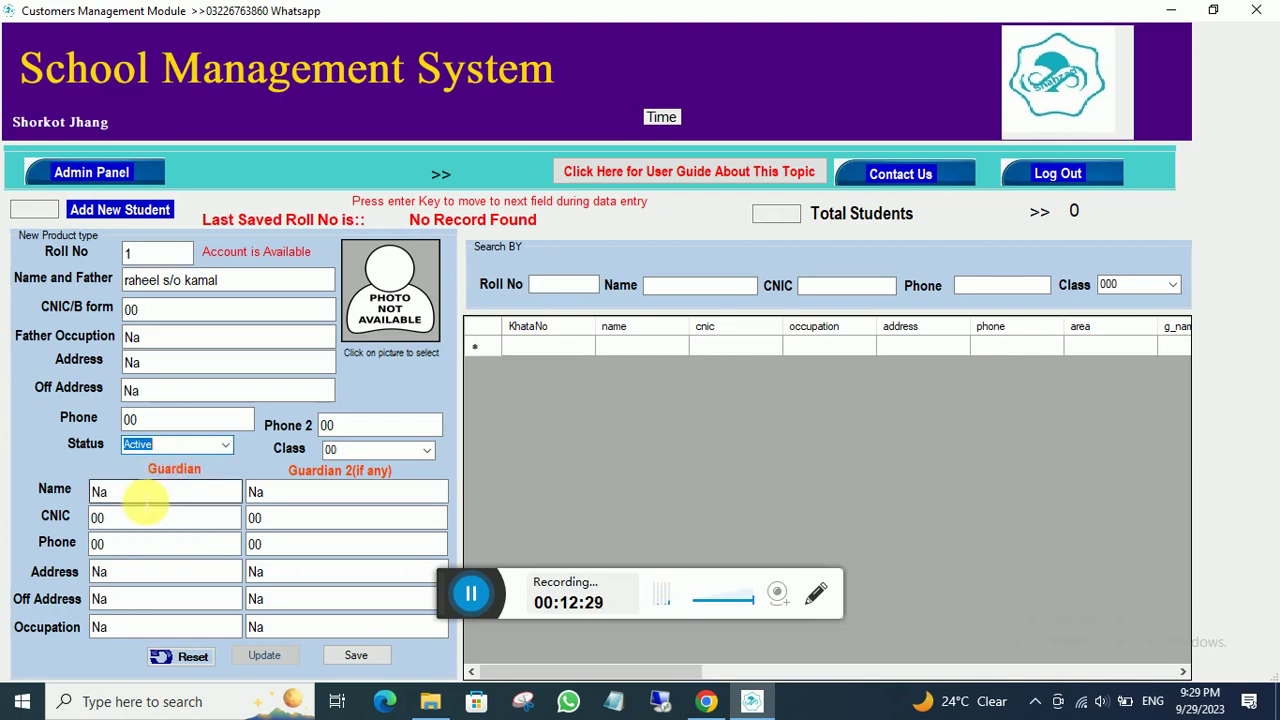
{"action": "double_click", "coordinate": [100, 491]}
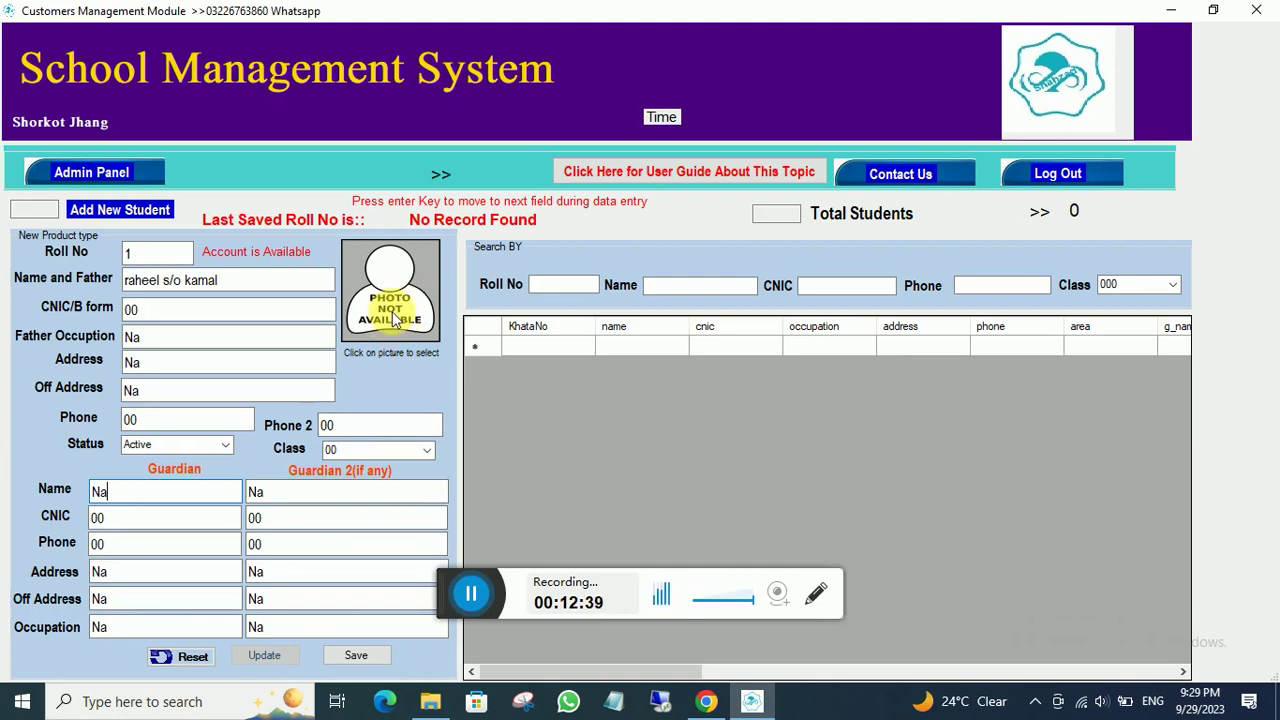
{"action": "left_click", "coordinate": [357, 653]}
{"action": "left_click", "coordinate": [733, 405]}
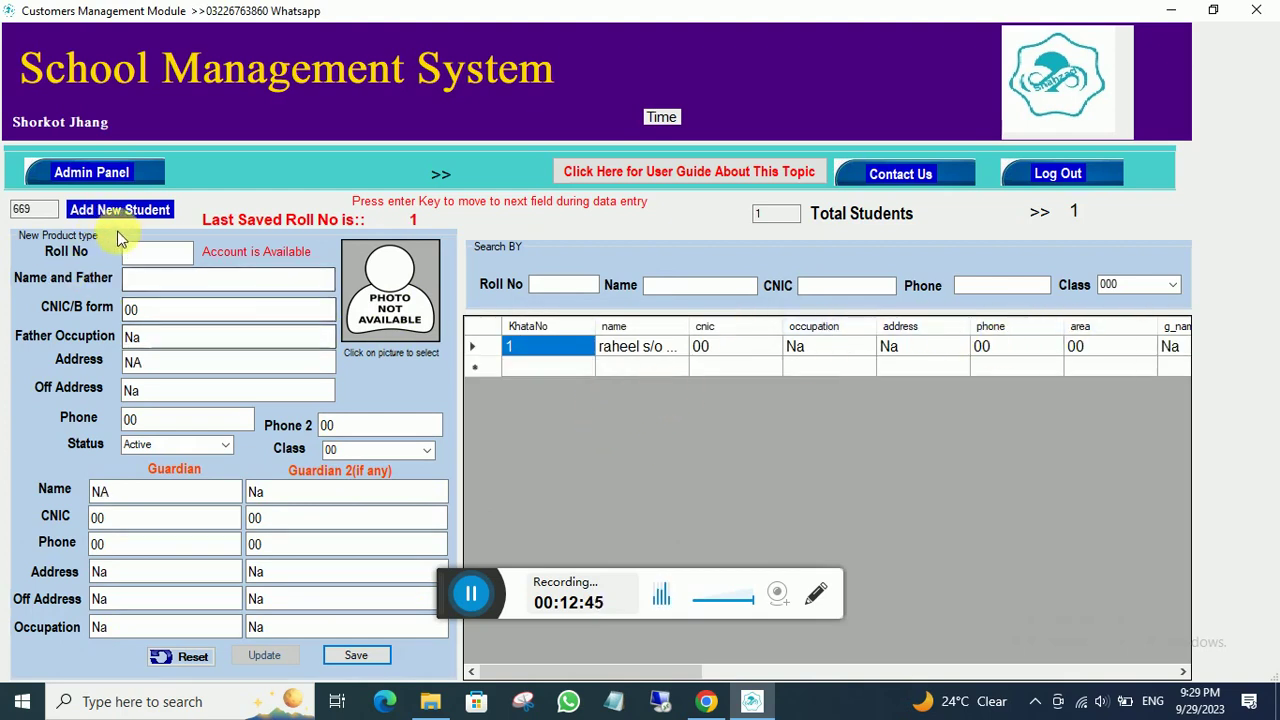
{"action": "left_click", "coordinate": [90, 175]}
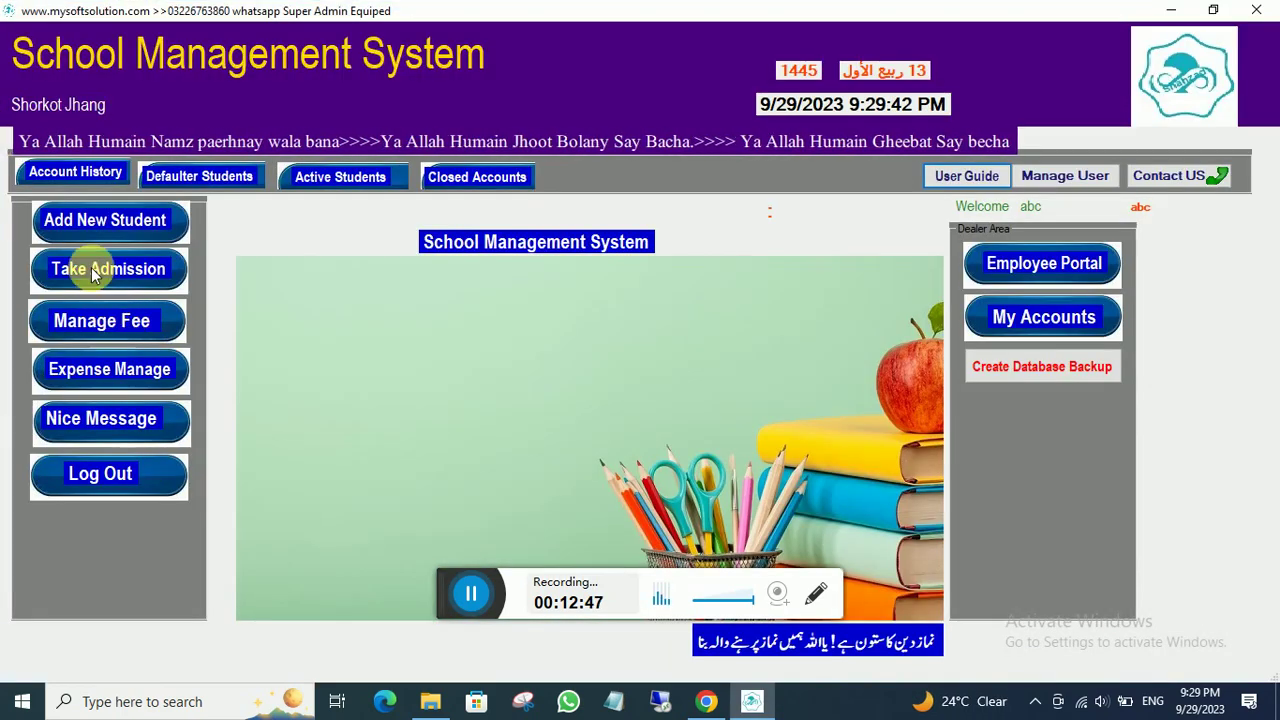
- In the admission and fee checkout form, find and add the Admission fee
{"action": "left_click", "coordinate": [91, 267]}
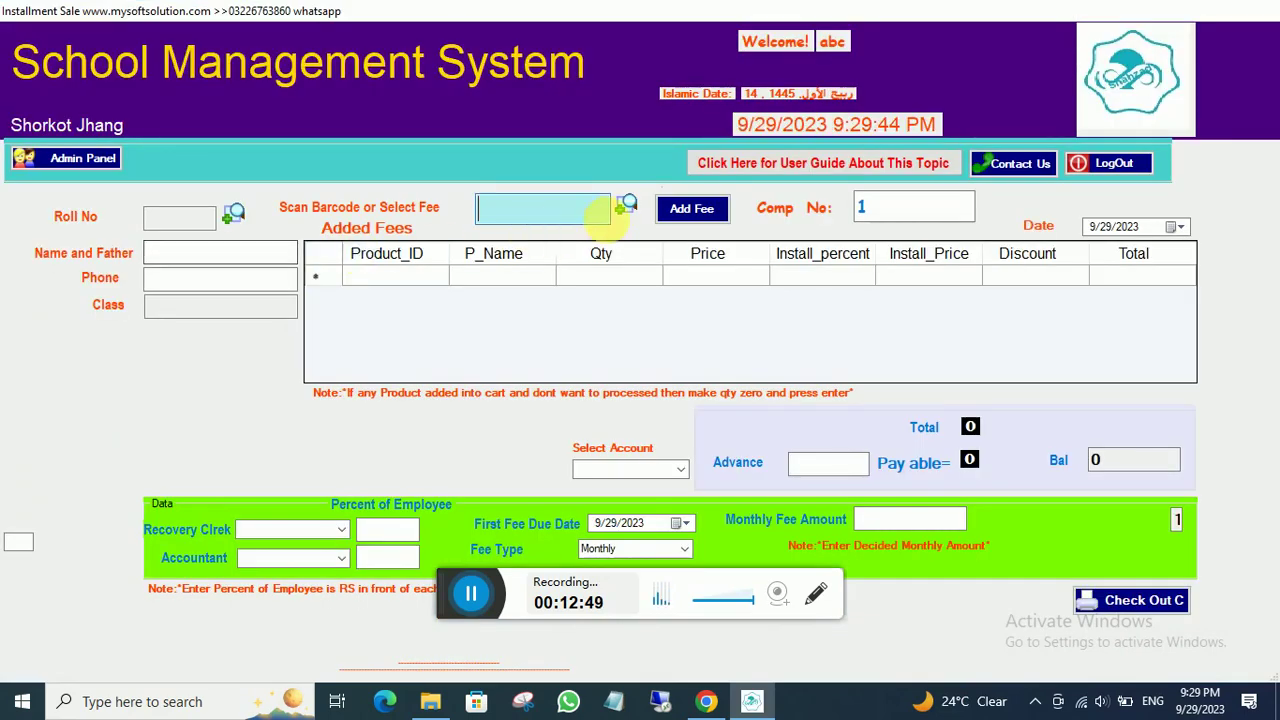
{"action": "left_click", "coordinate": [626, 207]}
{"action": "type", "text": "ad"}
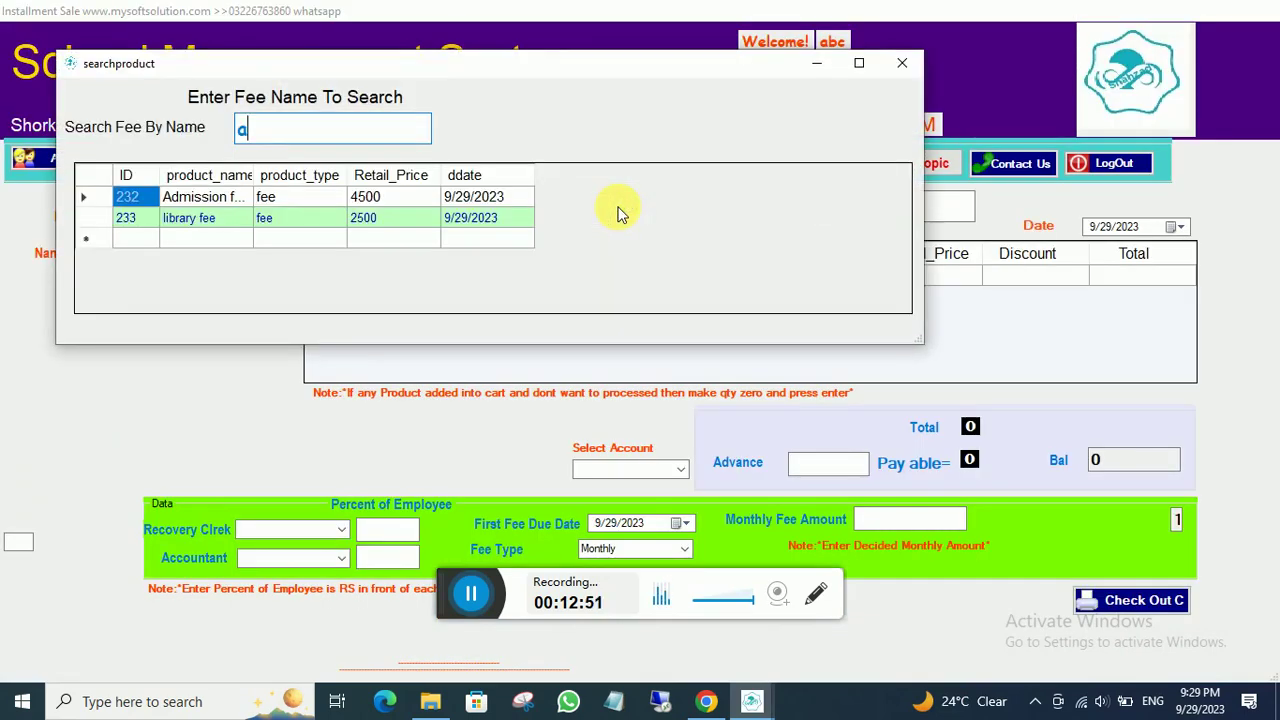
{"action": "double_click", "coordinate": [197, 203]}
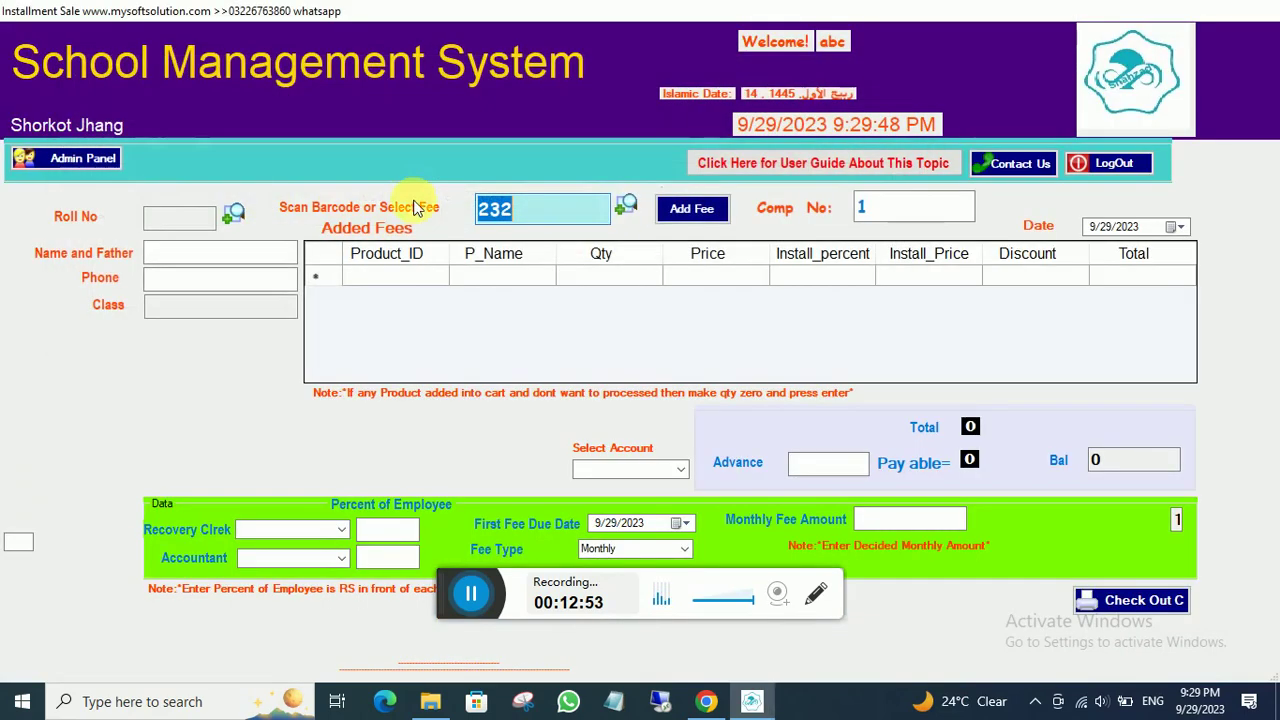
{"action": "left_click", "coordinate": [691, 208]}
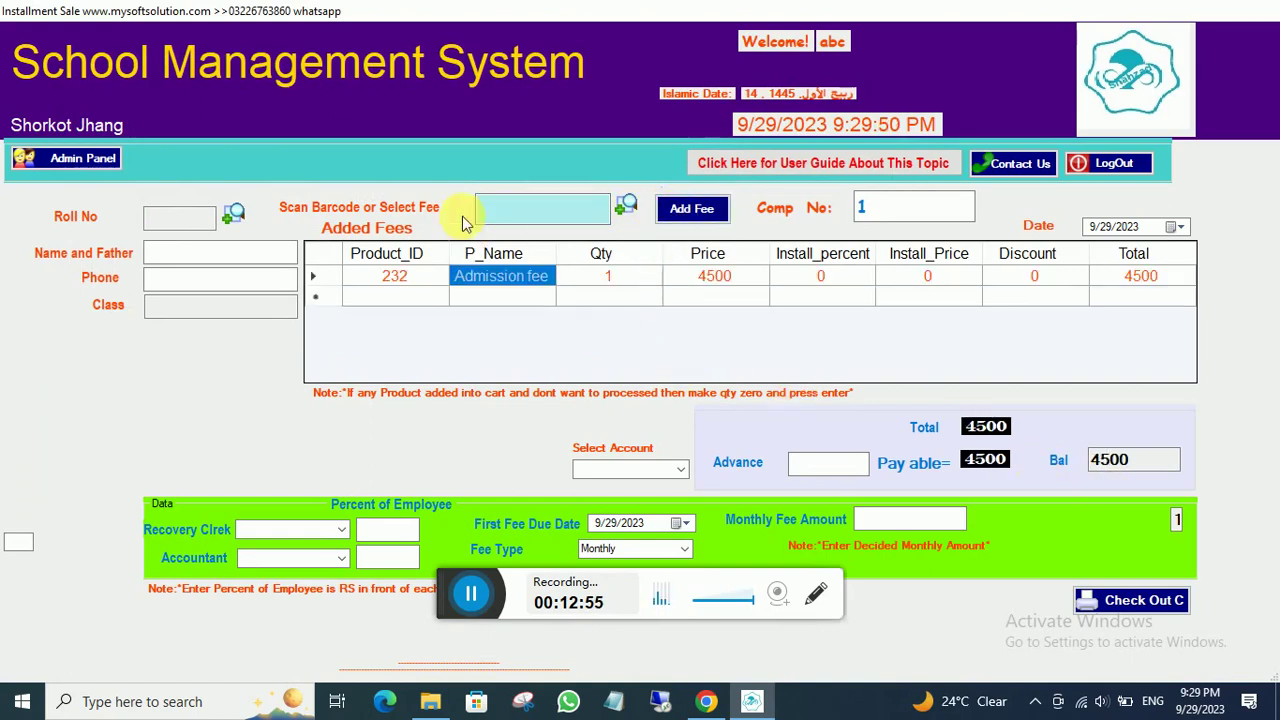
- Search for and add the library fee and the Hostel fee to the bill
{"action": "left_click", "coordinate": [626, 205]}
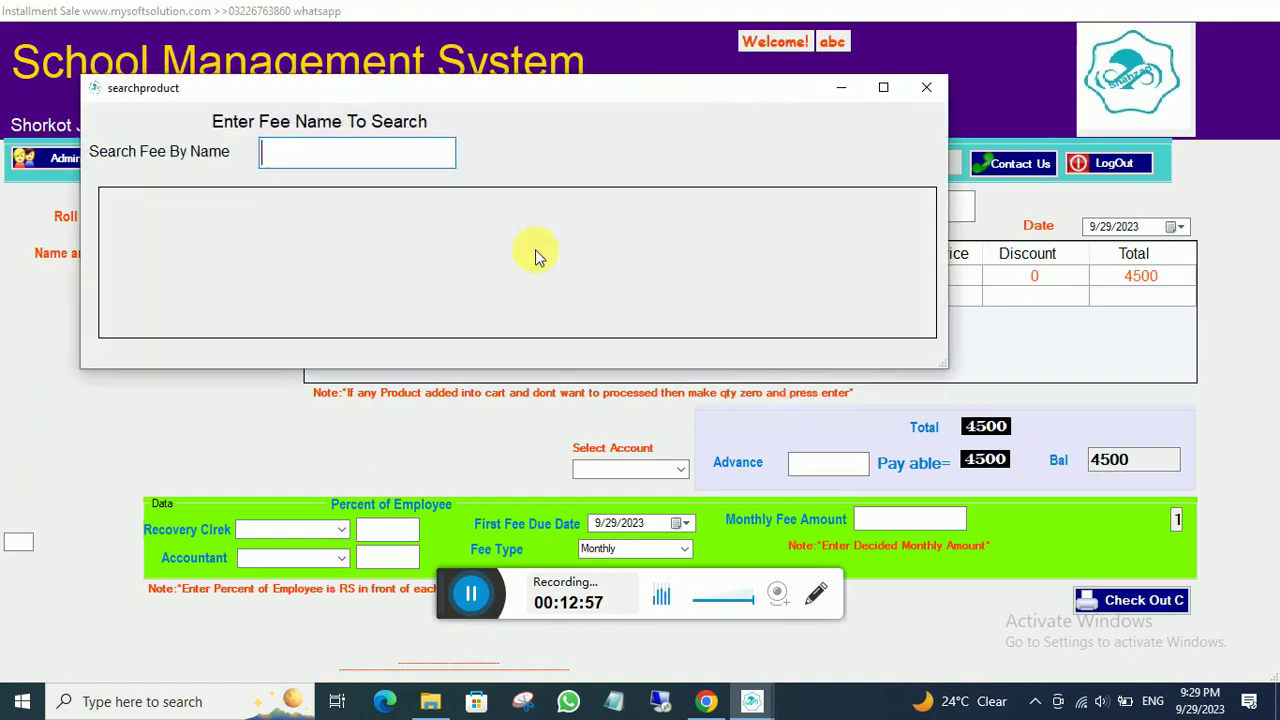
{"action": "type", "text": "li"}
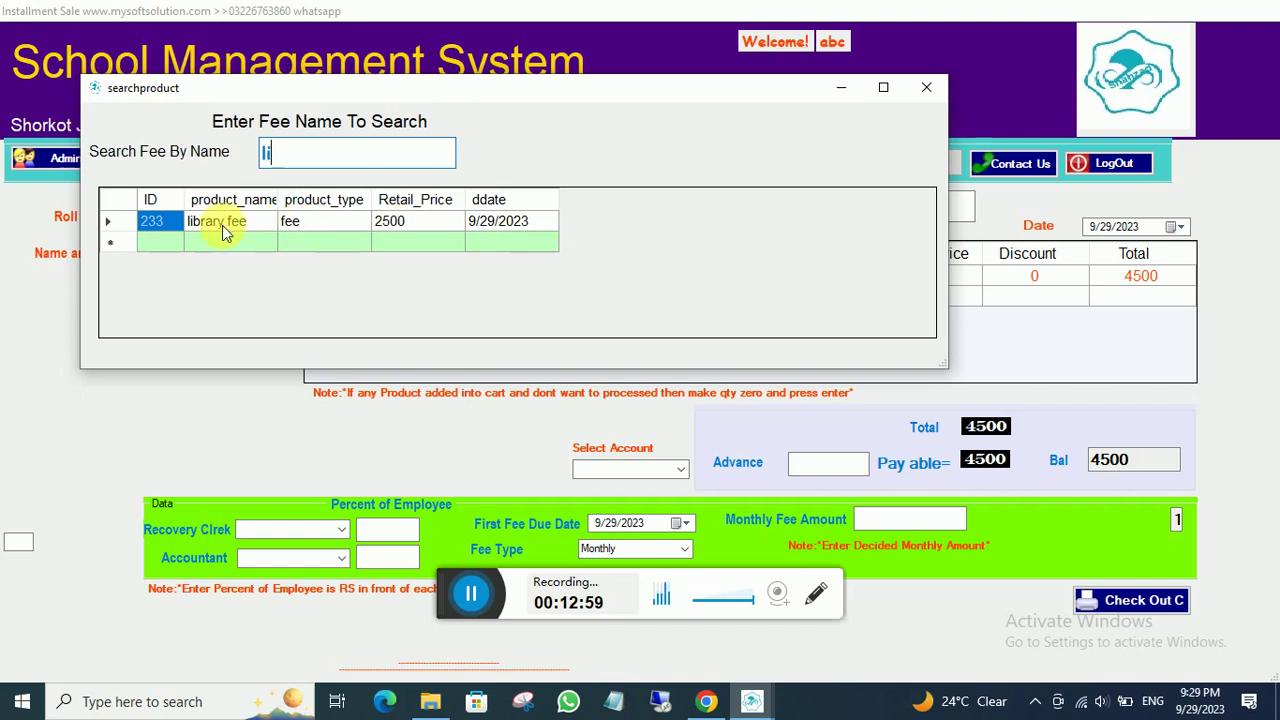
{"action": "double_click", "coordinate": [224, 230]}
{"action": "left_click", "coordinate": [691, 208]}
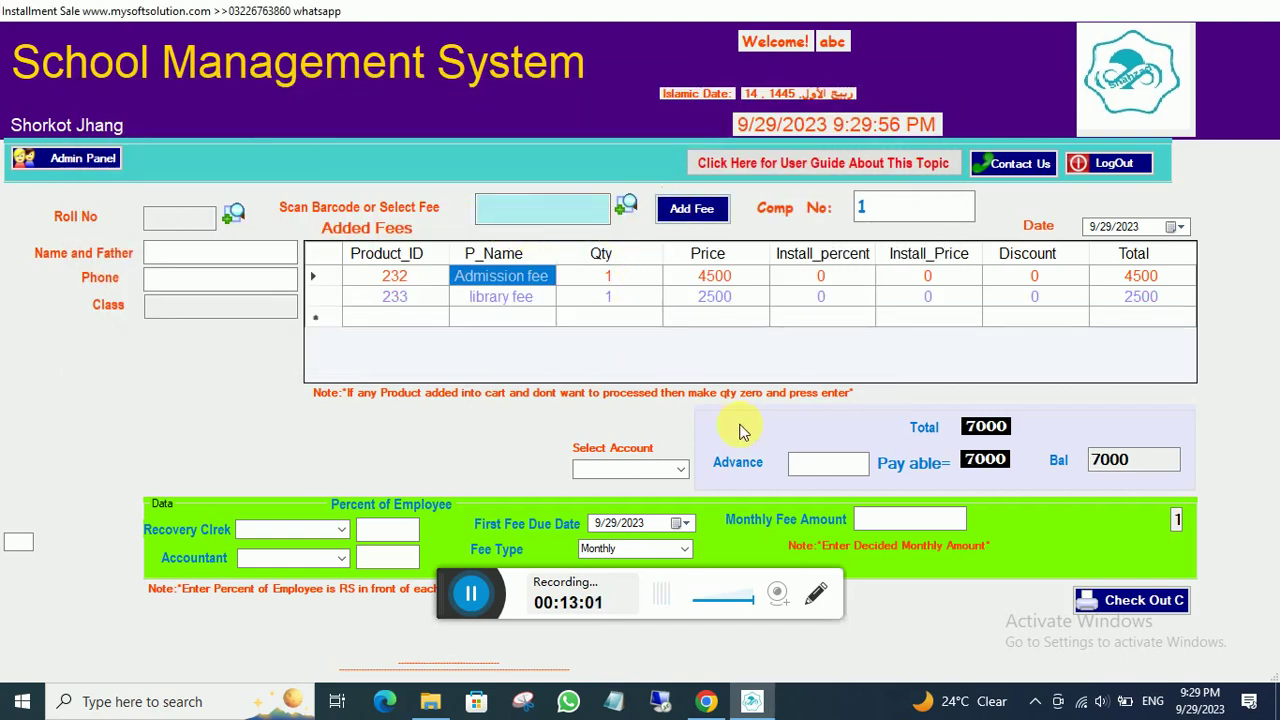
{"action": "left_click", "coordinate": [625, 205]}
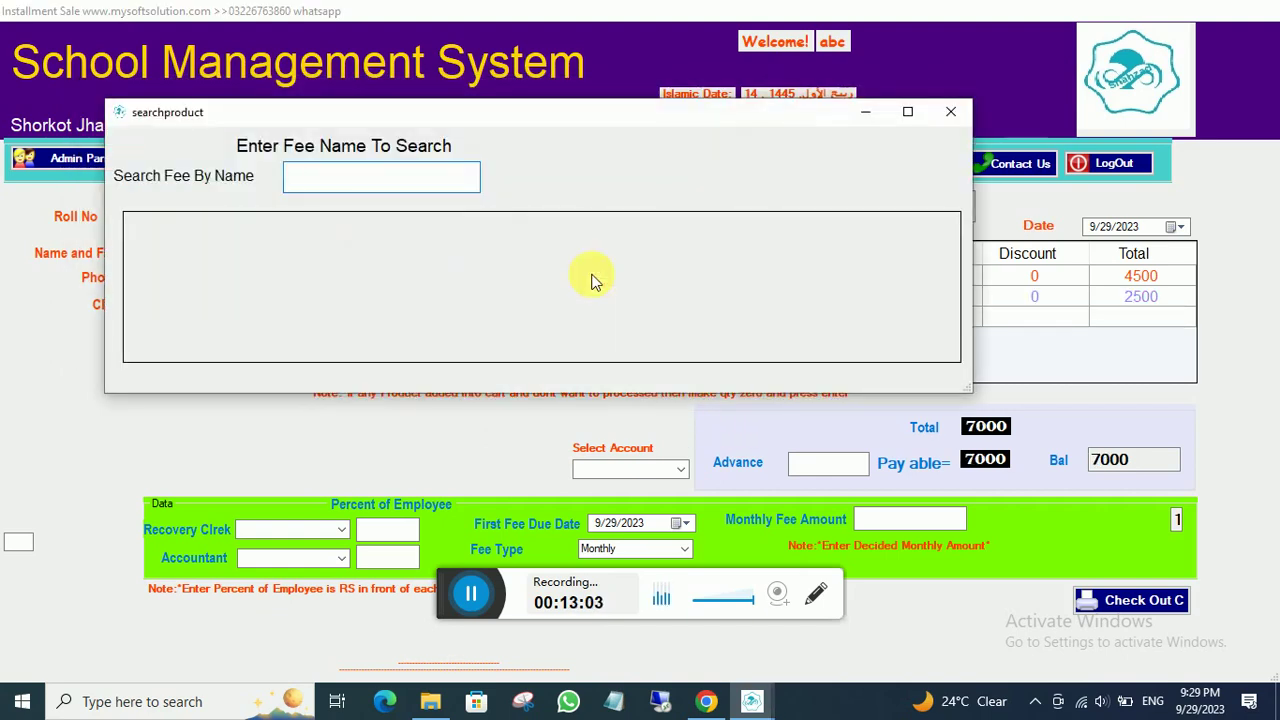
{"action": "type", "text": "ho"}
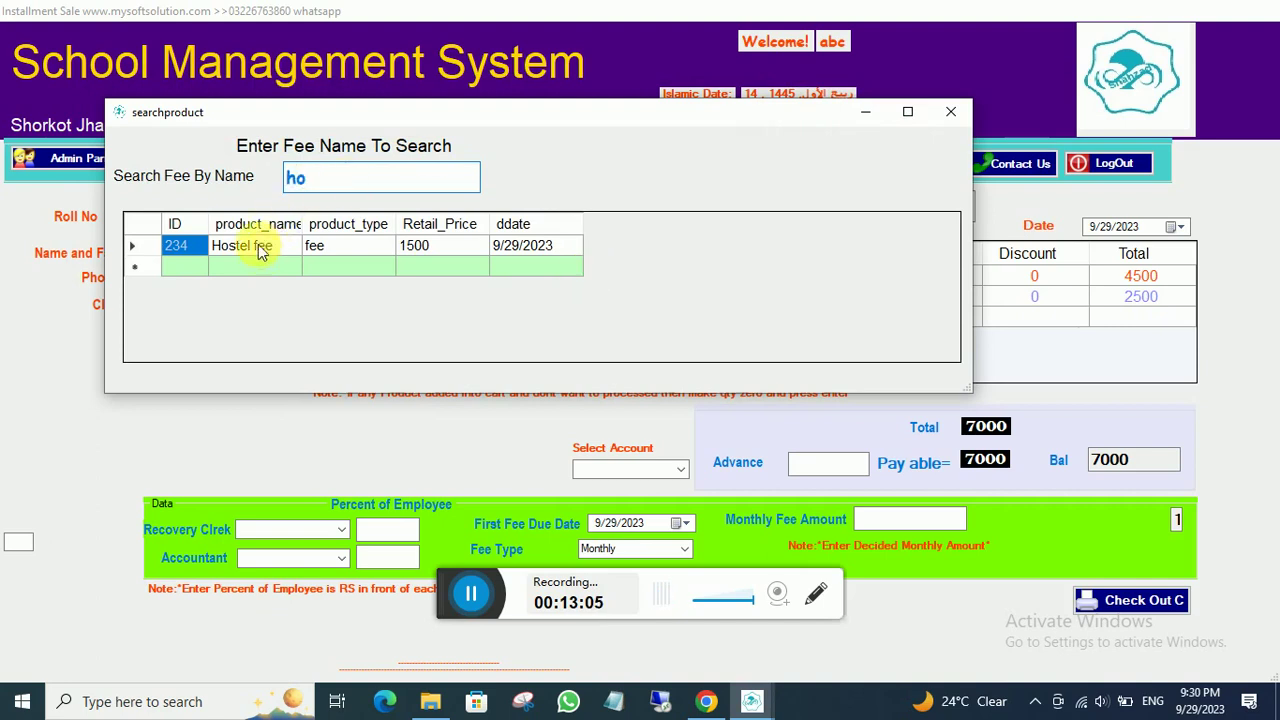
{"action": "double_click", "coordinate": [252, 246]}
{"action": "left_click", "coordinate": [680, 215]}
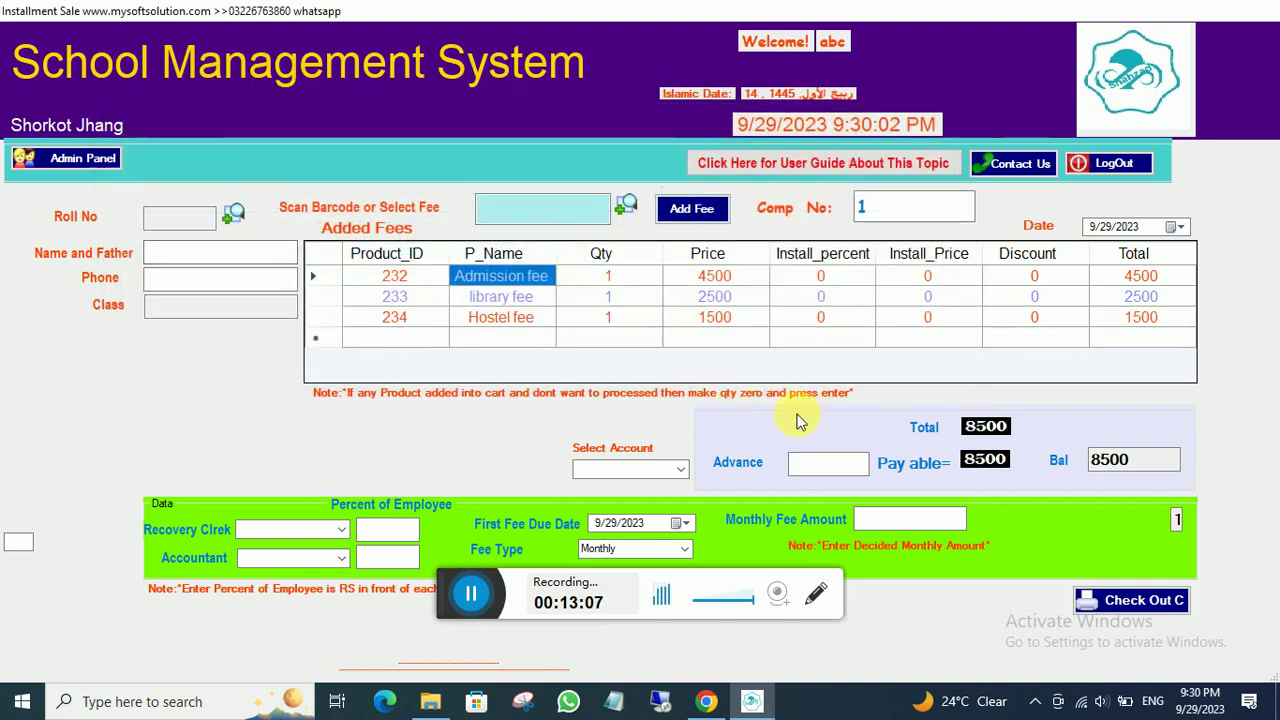
- Enter an 8500 advance and a 2500 monthly fee, crediting Fee Account
{"action": "left_click", "coordinate": [840, 466]}
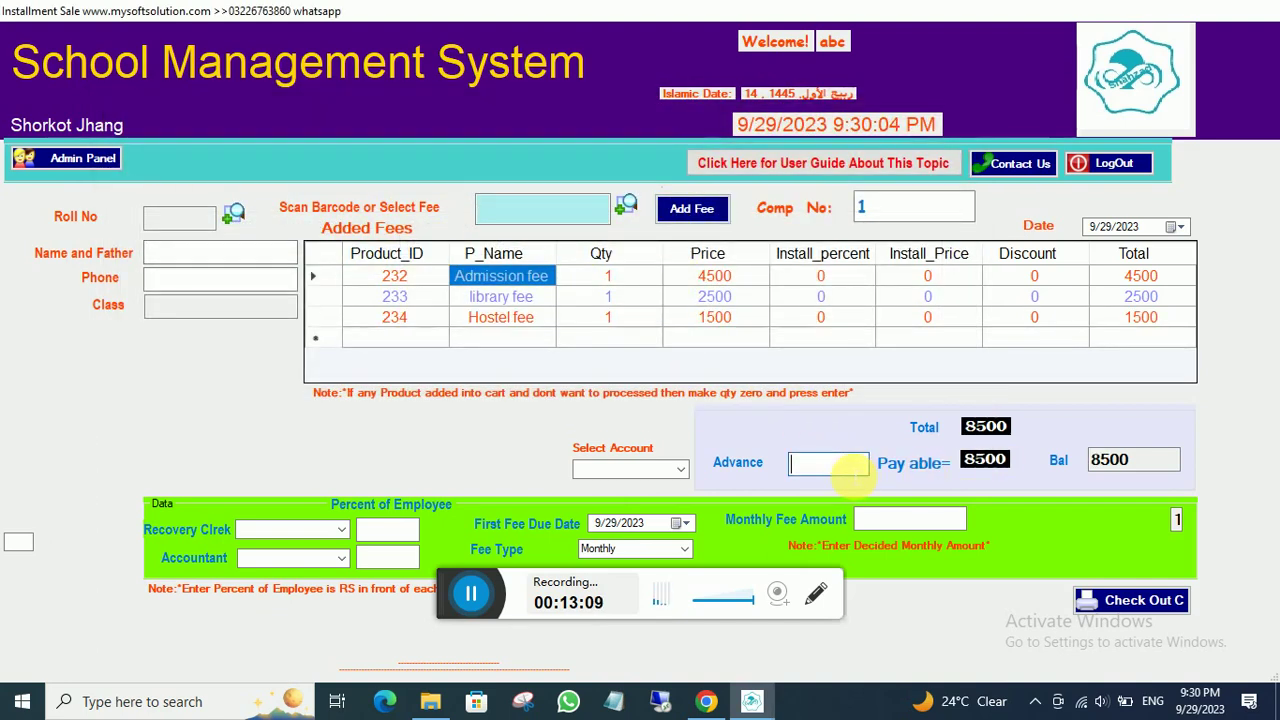
{"action": "type", "text": "85000"}
{"action": "key", "text": "BackSpace"}
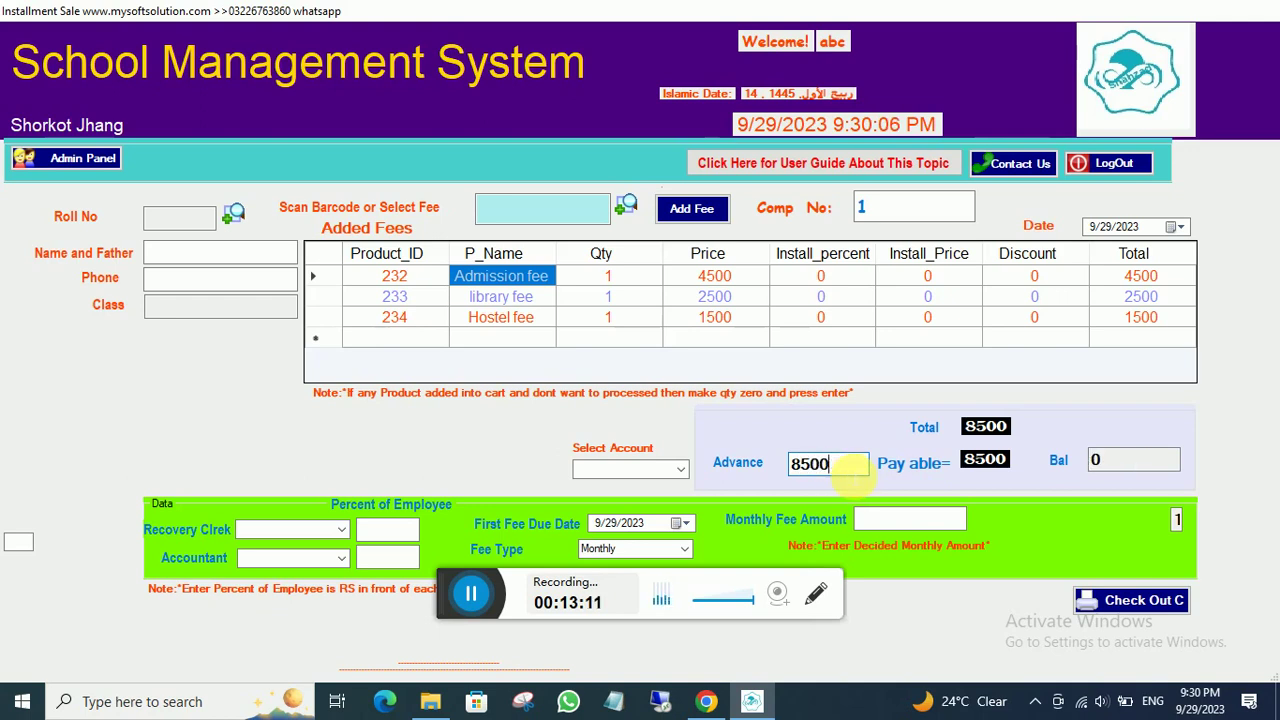
{"action": "left_click", "coordinate": [915, 520]}
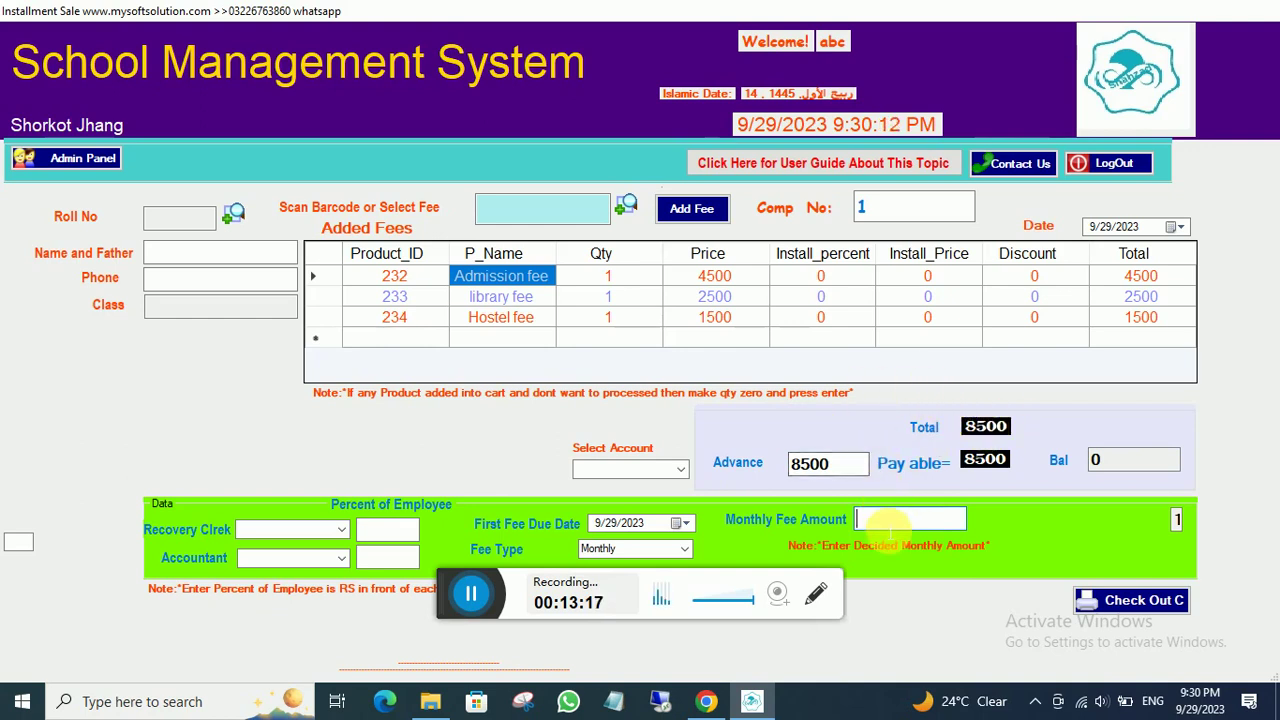
{"action": "type", "text": "2500"}
{"action": "left_click", "coordinate": [681, 471]}
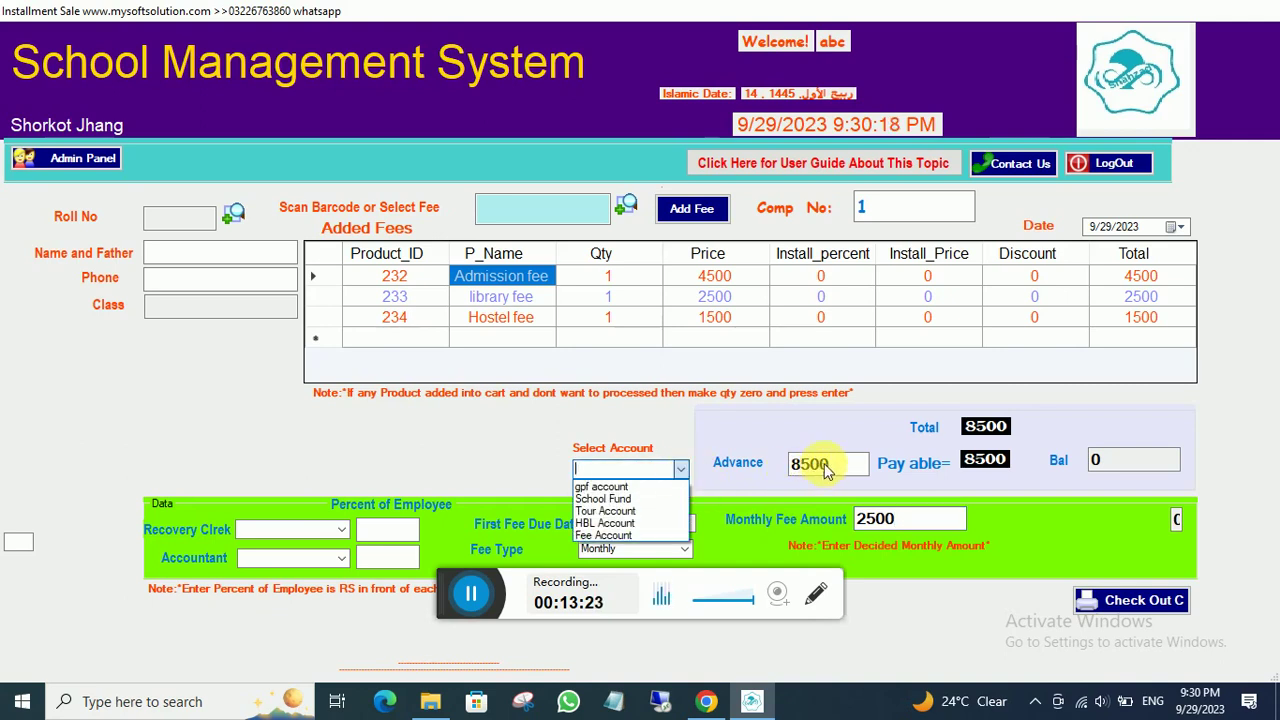
{"action": "left_click", "coordinate": [604, 535]}
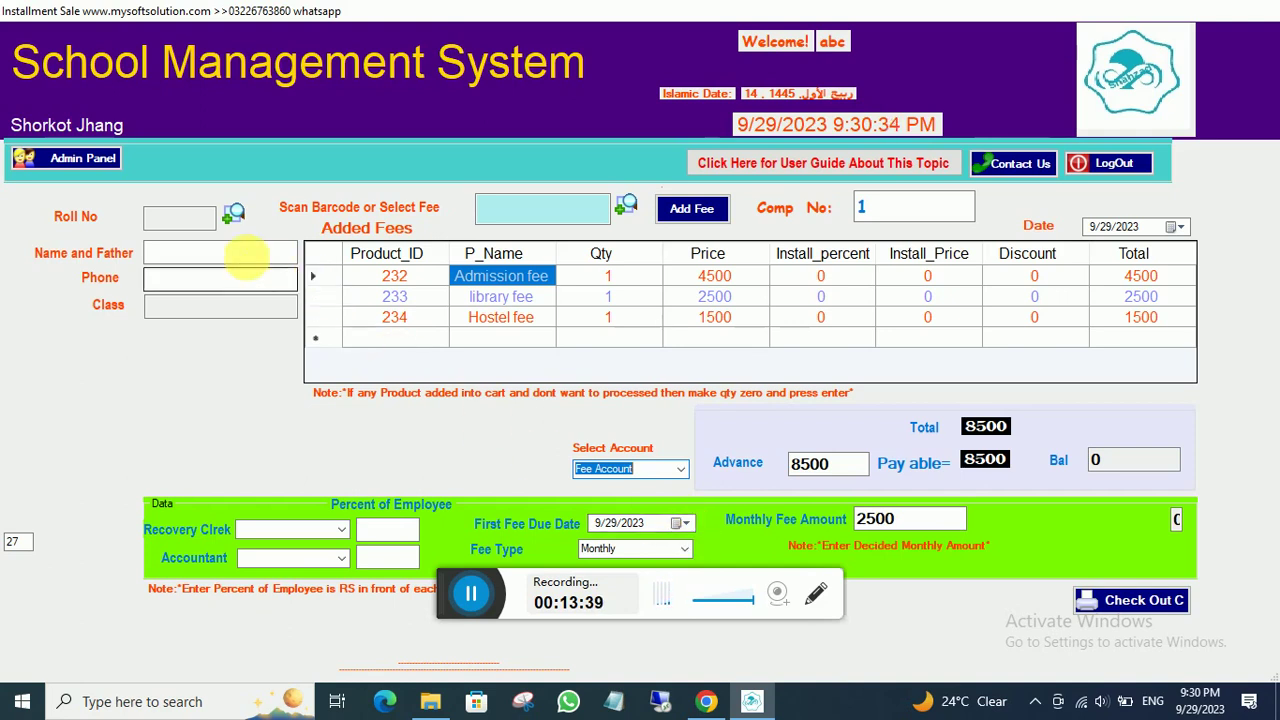
{"action": "left_click", "coordinate": [233, 213]}
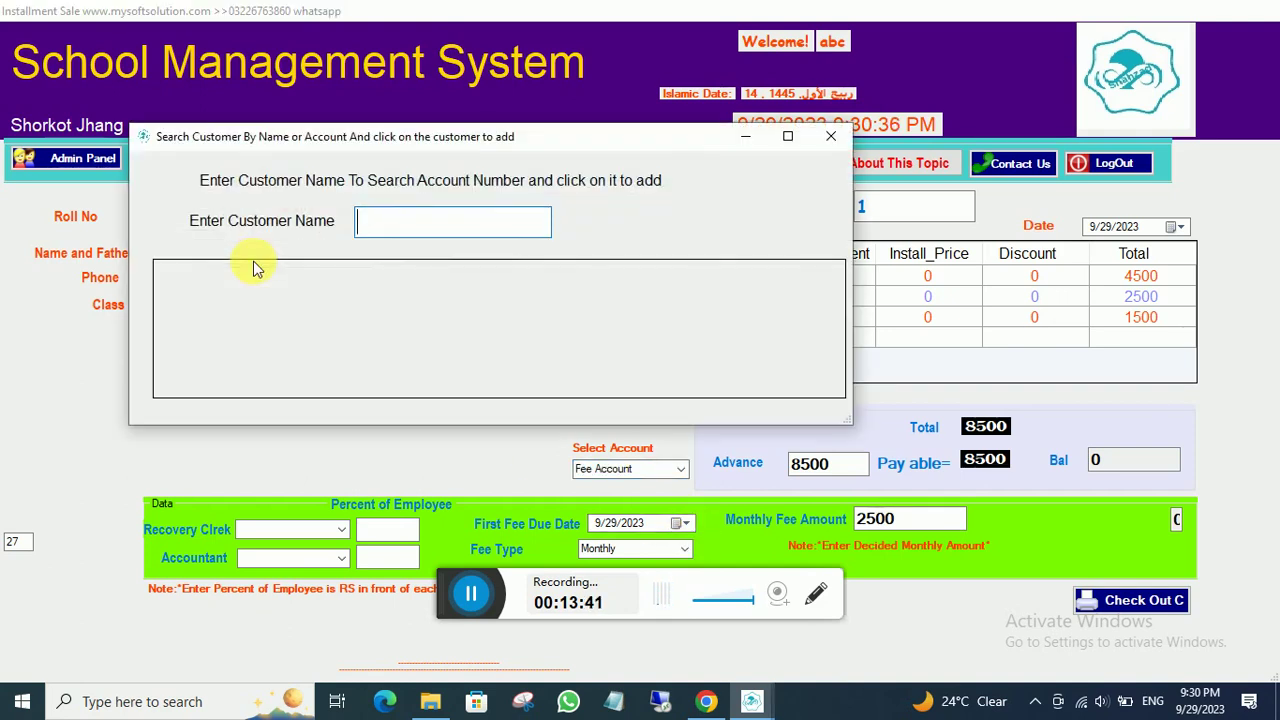
- Load roll no 1 into the bill and check out the 8500 fees without a receipt
{"action": "type", "text": "1"}
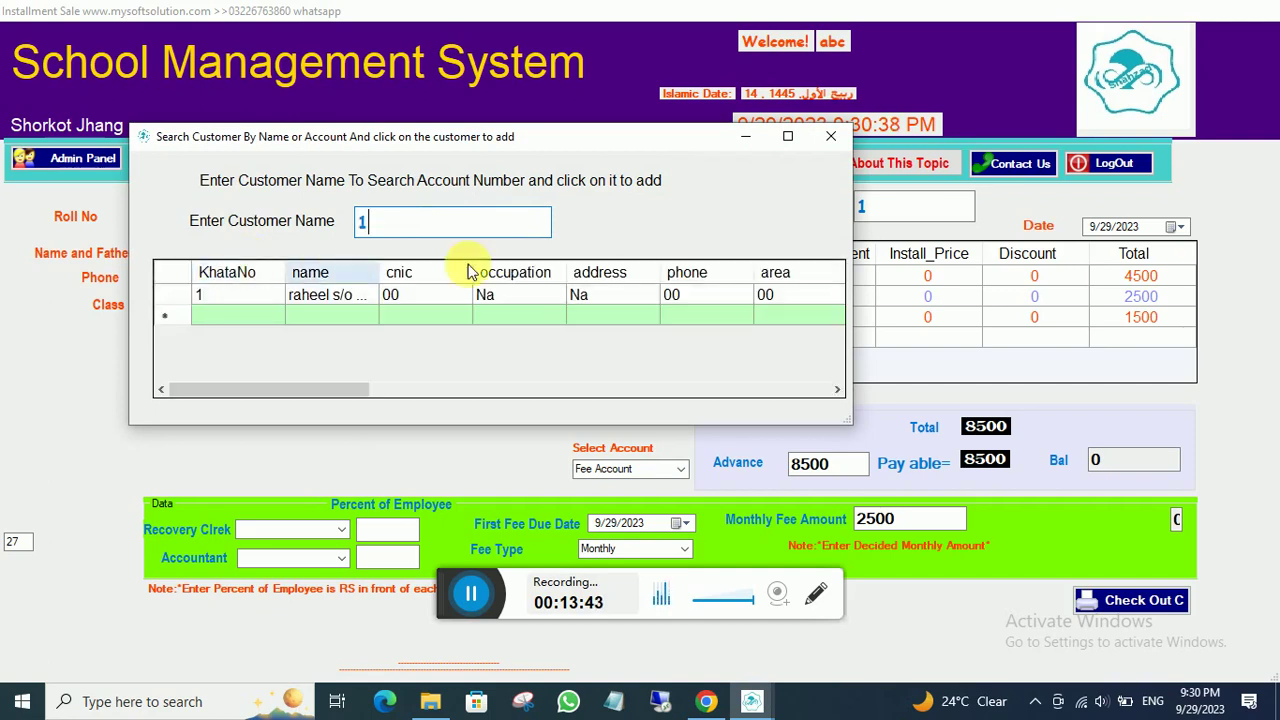
{"action": "left_click", "coordinate": [323, 294]}
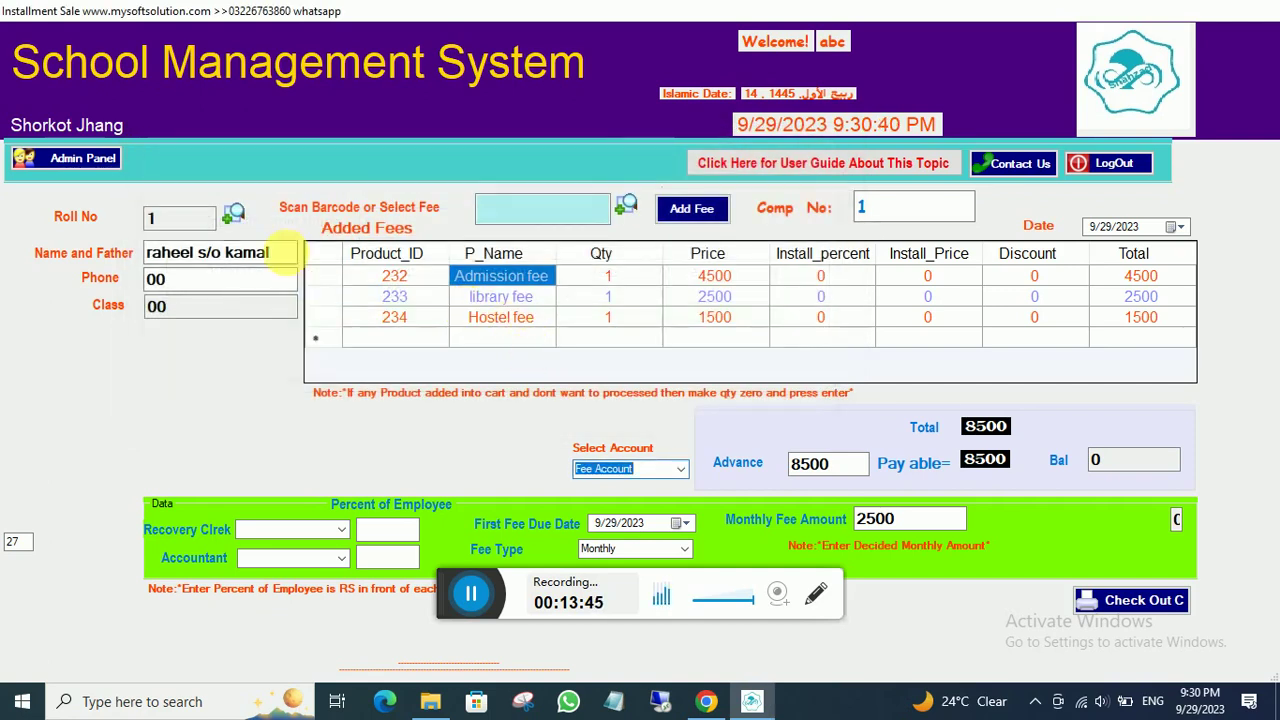
{"action": "left_click", "coordinate": [1116, 602]}
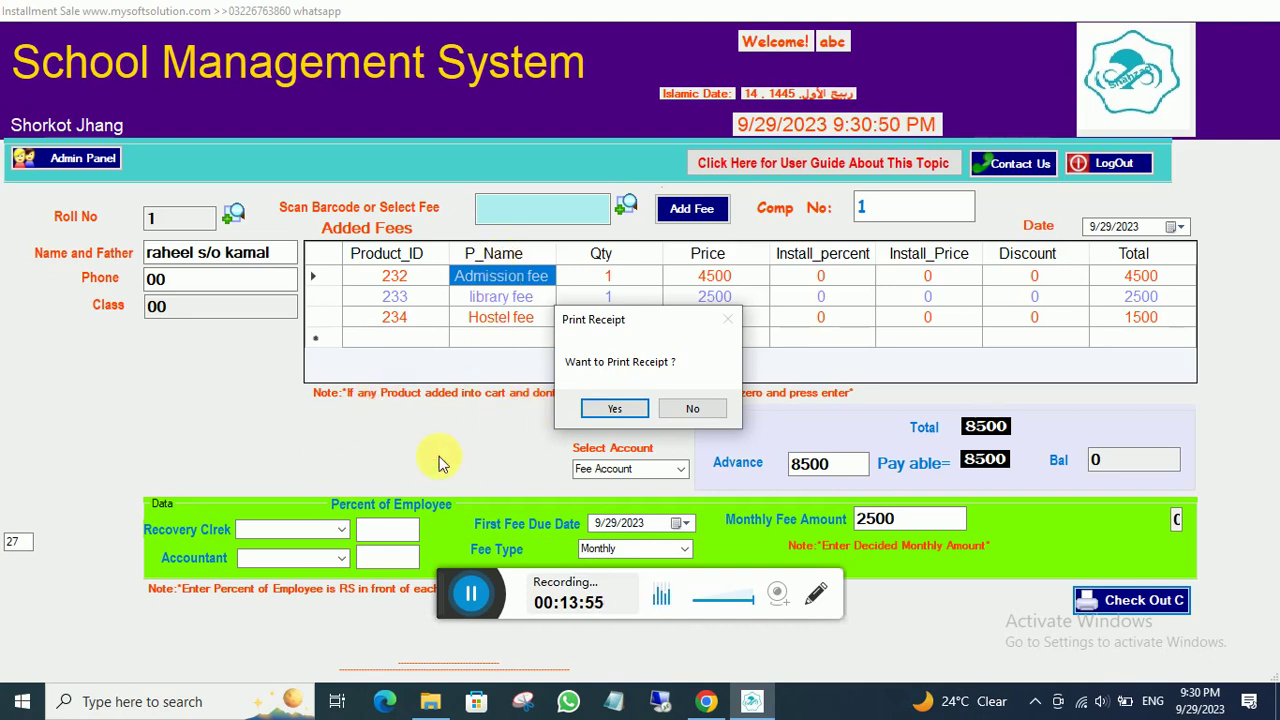
{"action": "left_click", "coordinate": [695, 410]}
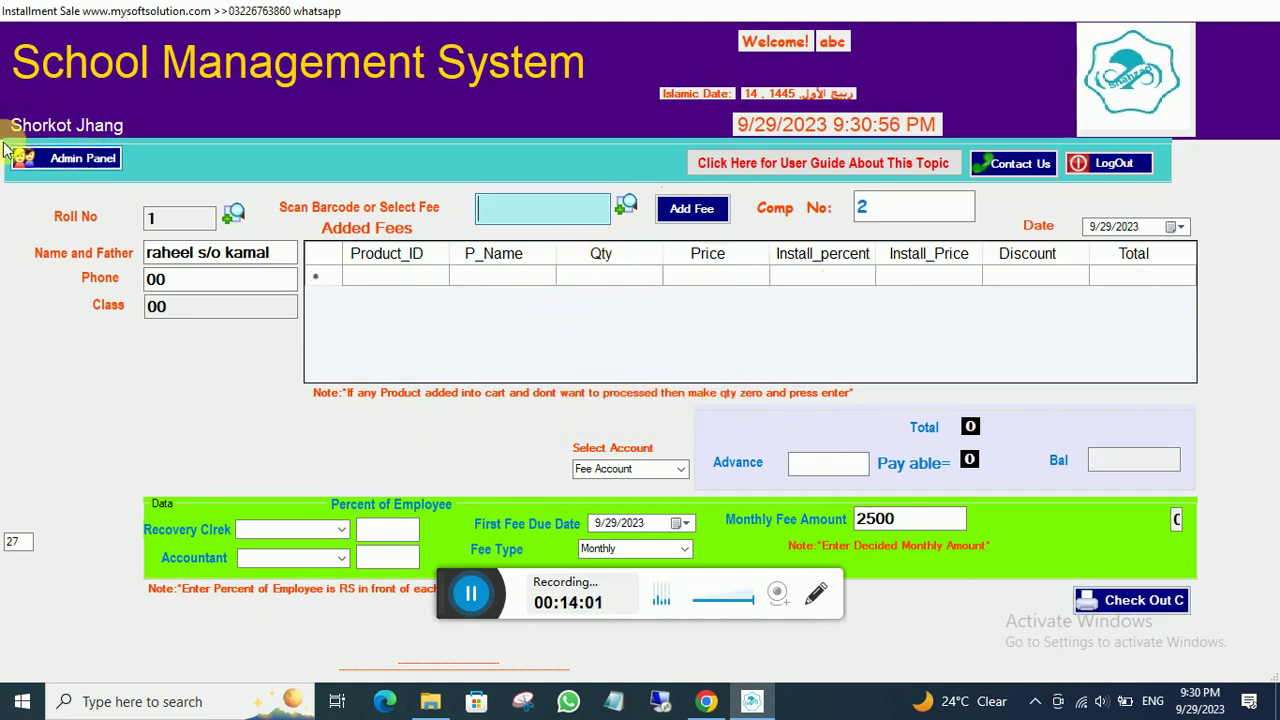
{"action": "left_click", "coordinate": [40, 158]}
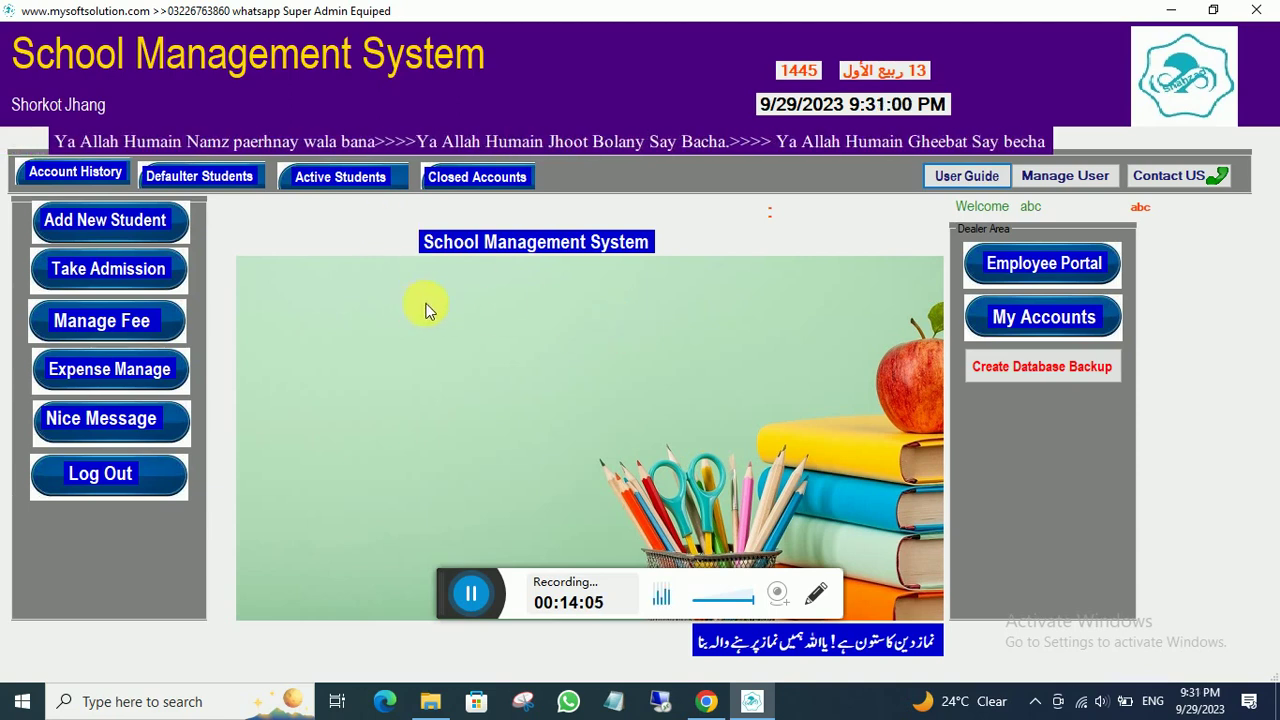
- Verify the 8500 advance in Fee Account's transactions under My Accounts, then view active students' fee status
{"action": "left_click", "coordinate": [1046, 320]}
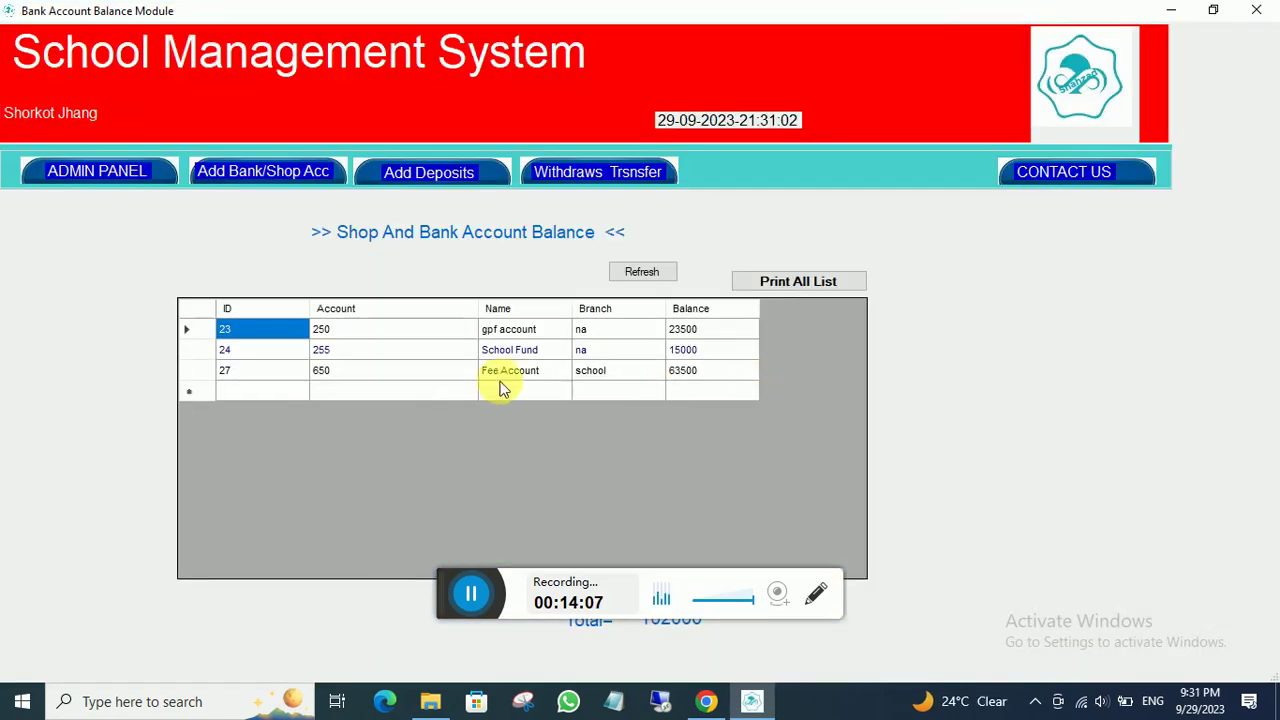
{"action": "double_click", "coordinate": [508, 372]}
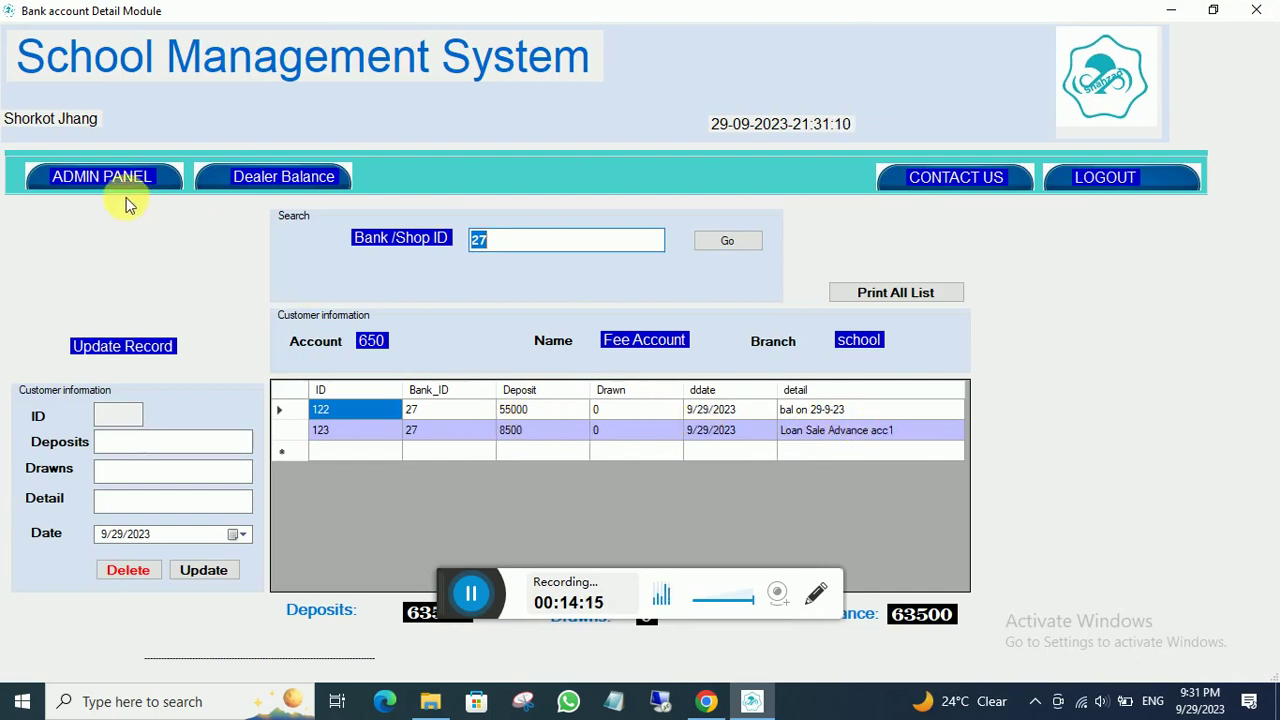
{"action": "left_click", "coordinate": [105, 177]}
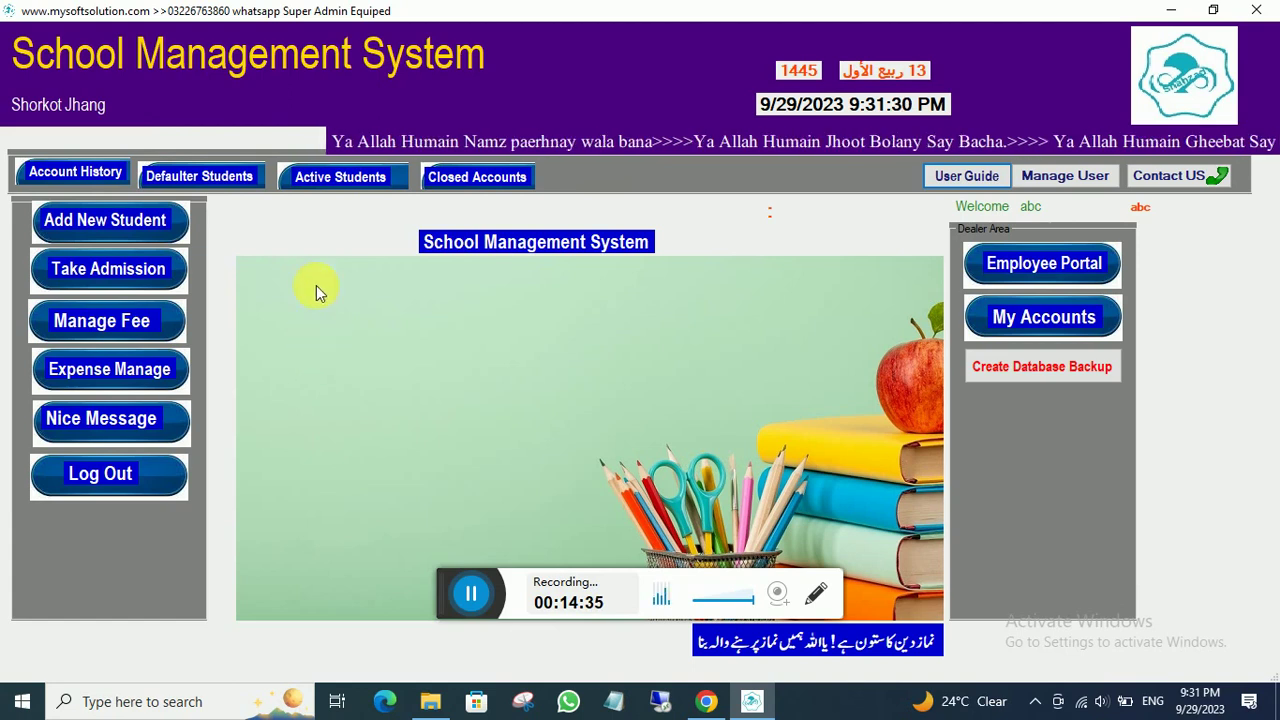
{"action": "left_click", "coordinate": [323, 178]}
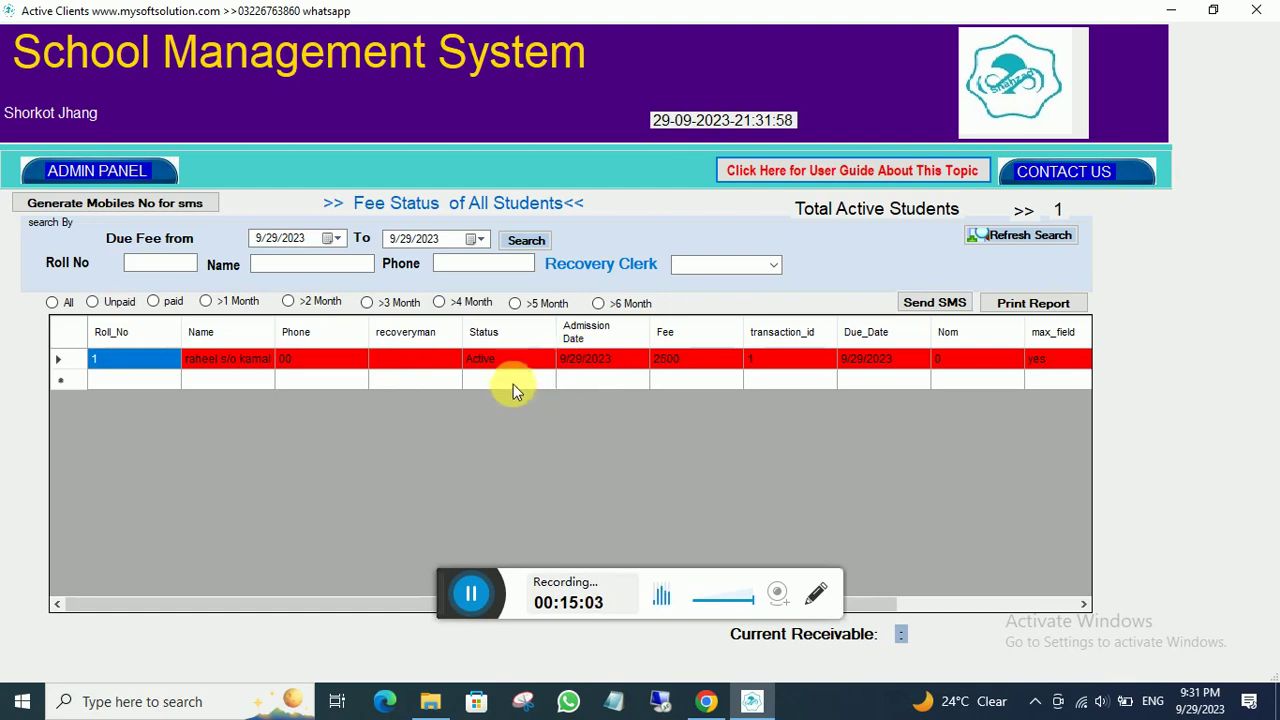
{"action": "double_click", "coordinate": [590, 362]}
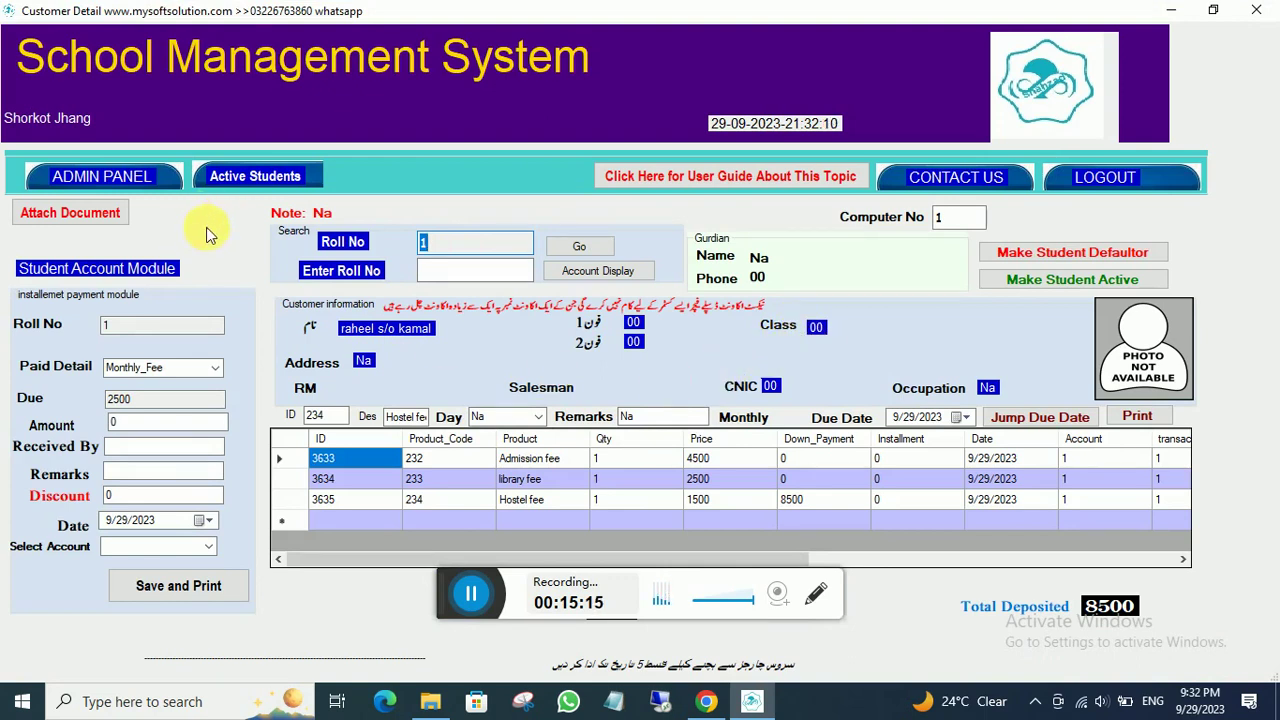
{"action": "left_click", "coordinate": [82, 176]}
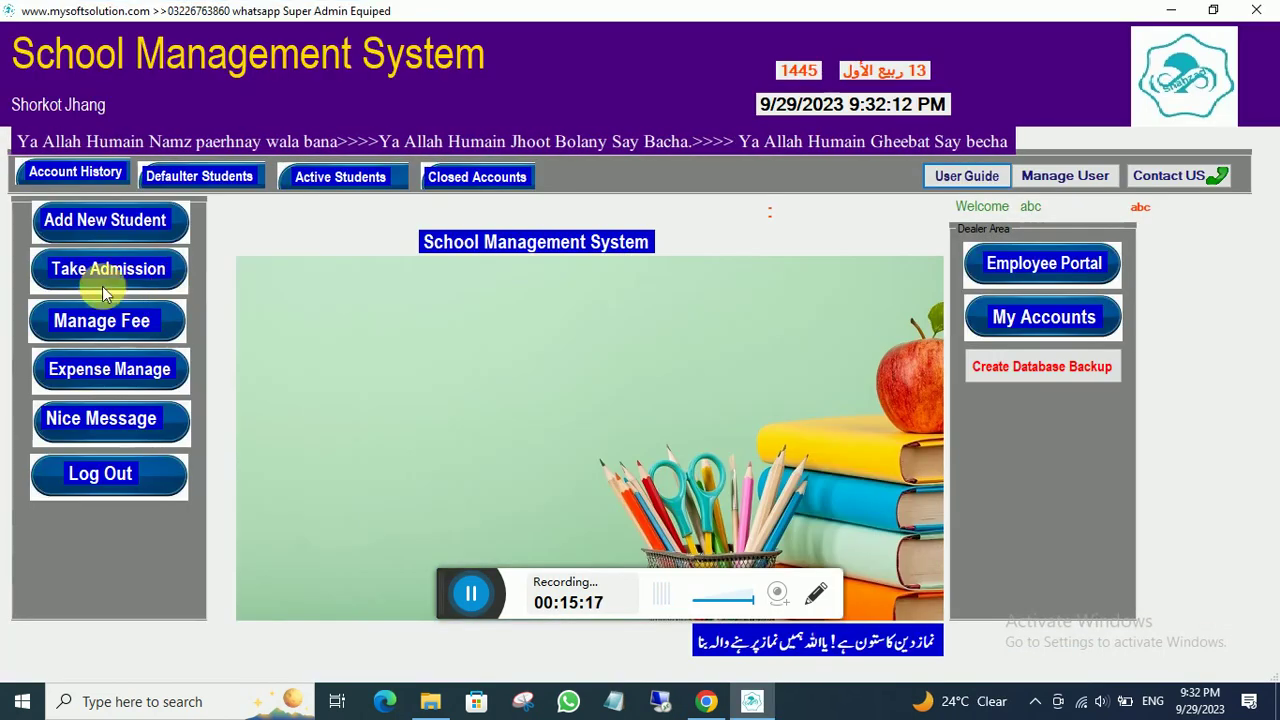
- Edit roll no 1's record: set class to Nursery, replace the phone number, and save
{"action": "left_click", "coordinate": [84, 217]}
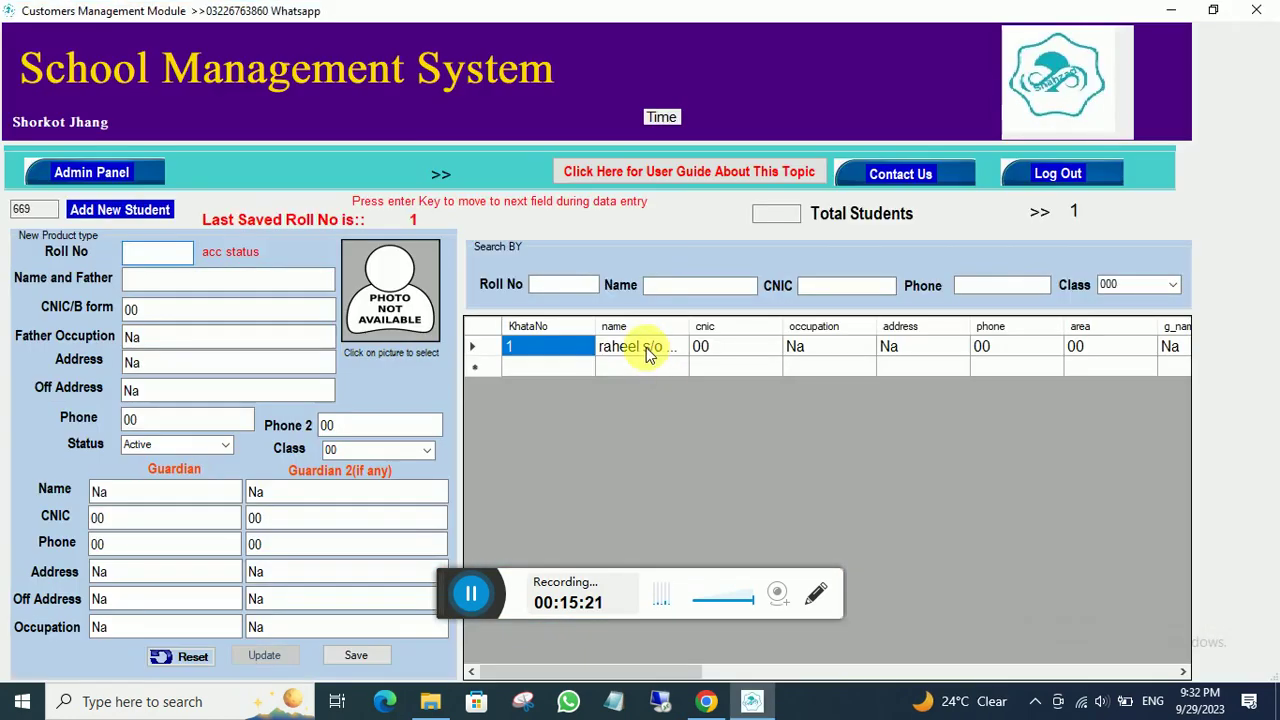
{"action": "left_click", "coordinate": [633, 349]}
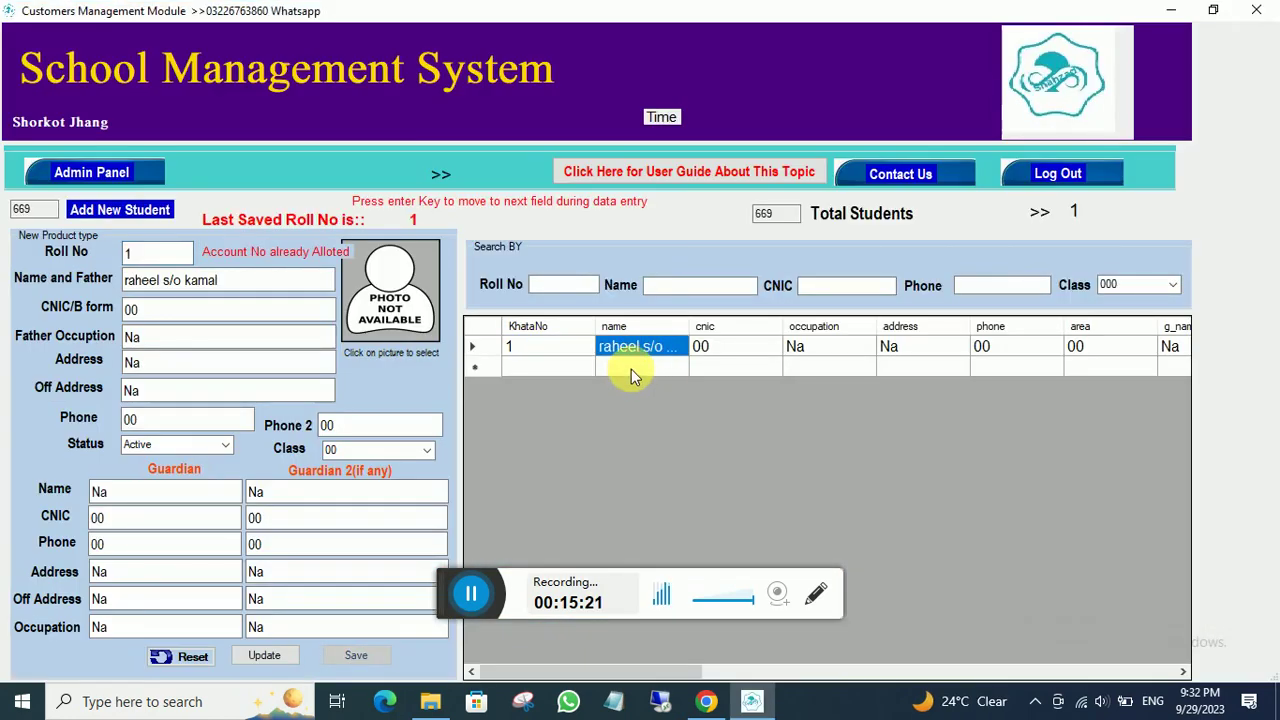
{"action": "left_click", "coordinate": [428, 451]}
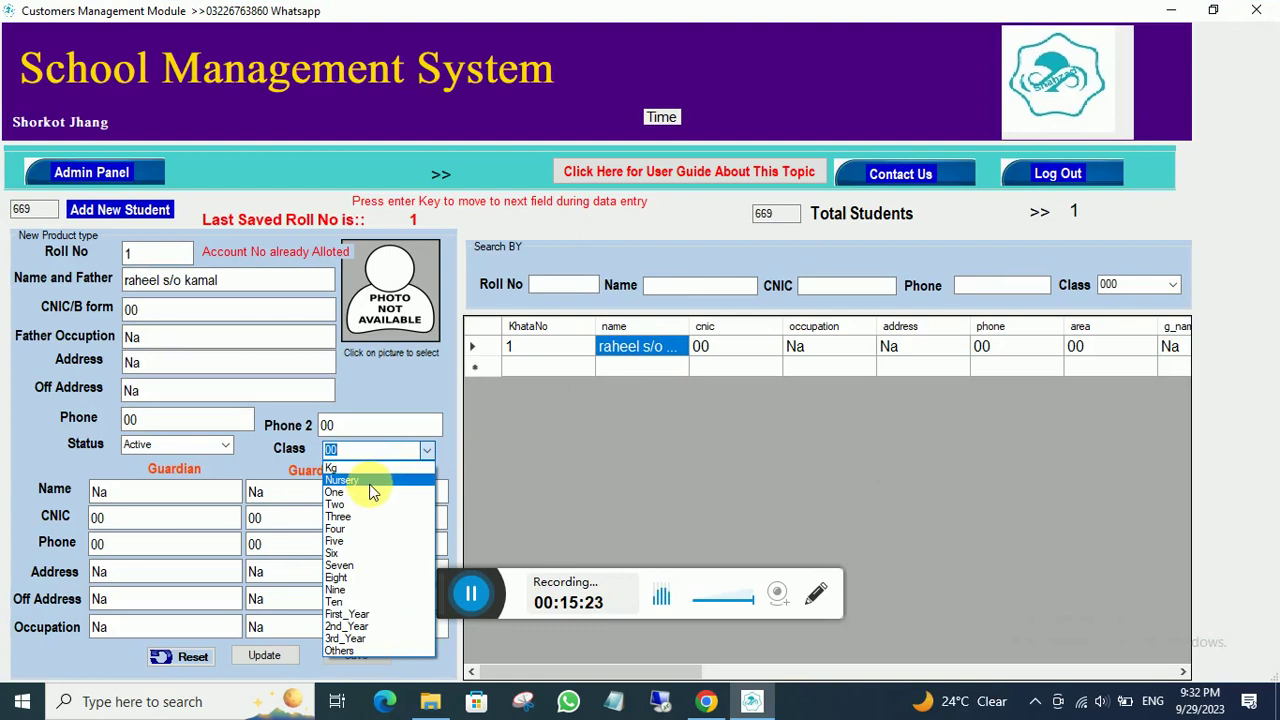
{"action": "left_click", "coordinate": [366, 481]}
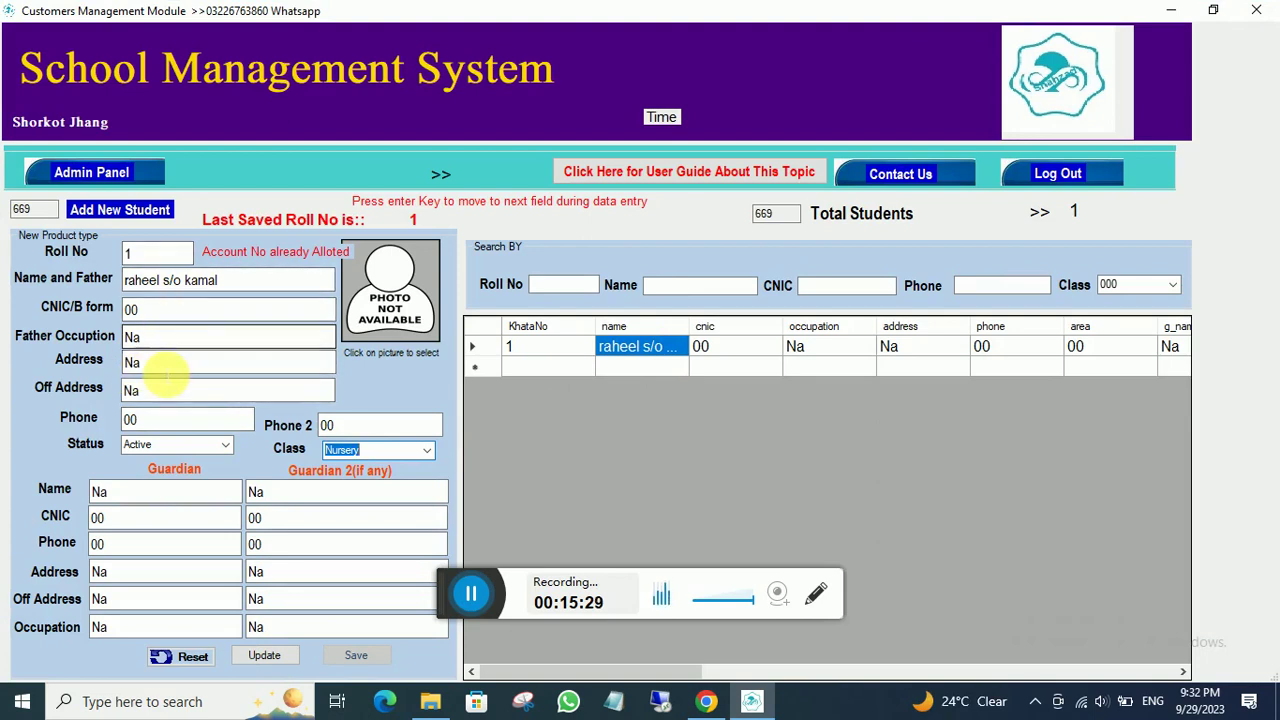
{"action": "double_click", "coordinate": [132, 420]}
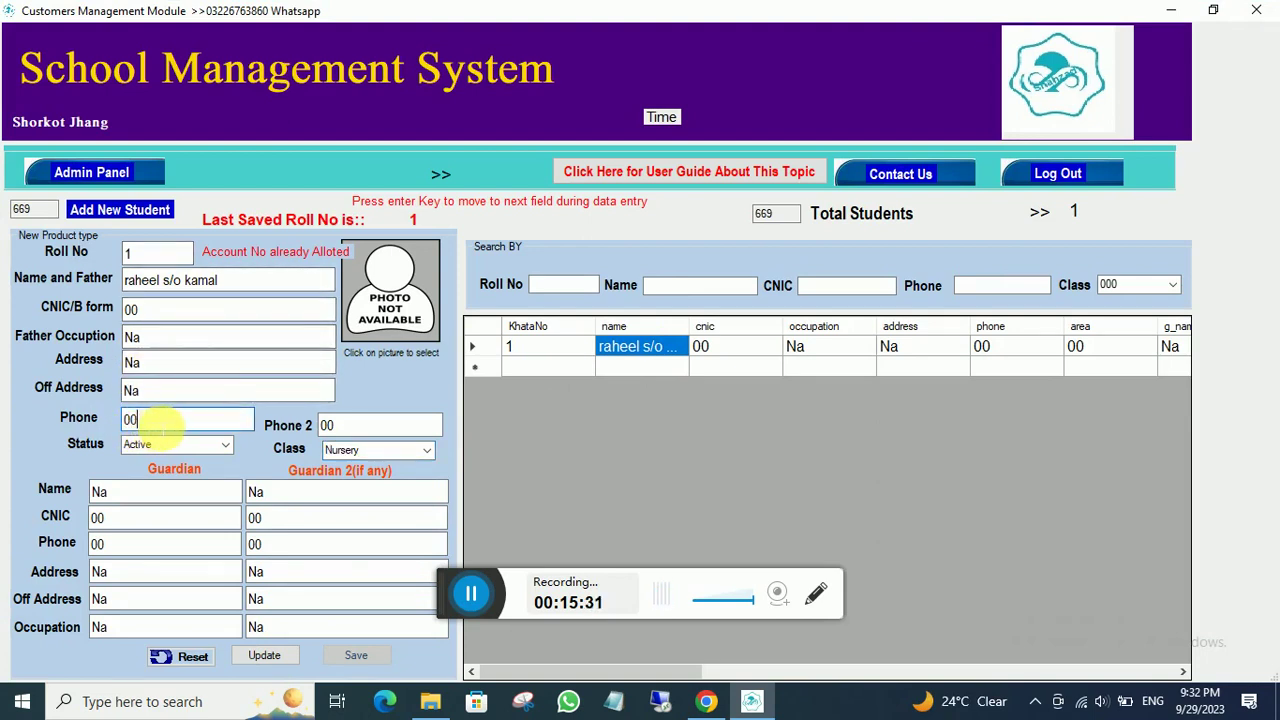
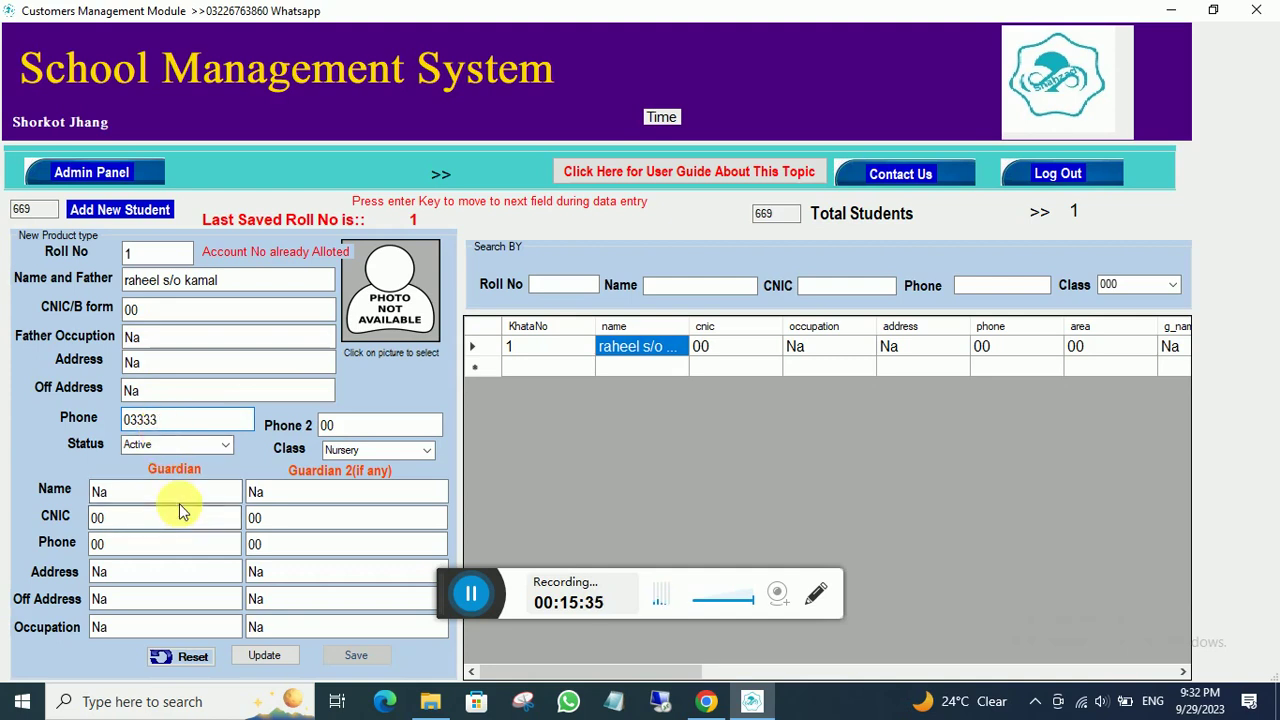
{"action": "left_click", "coordinate": [270, 656]}
{"action": "left_click", "coordinate": [664, 409]}
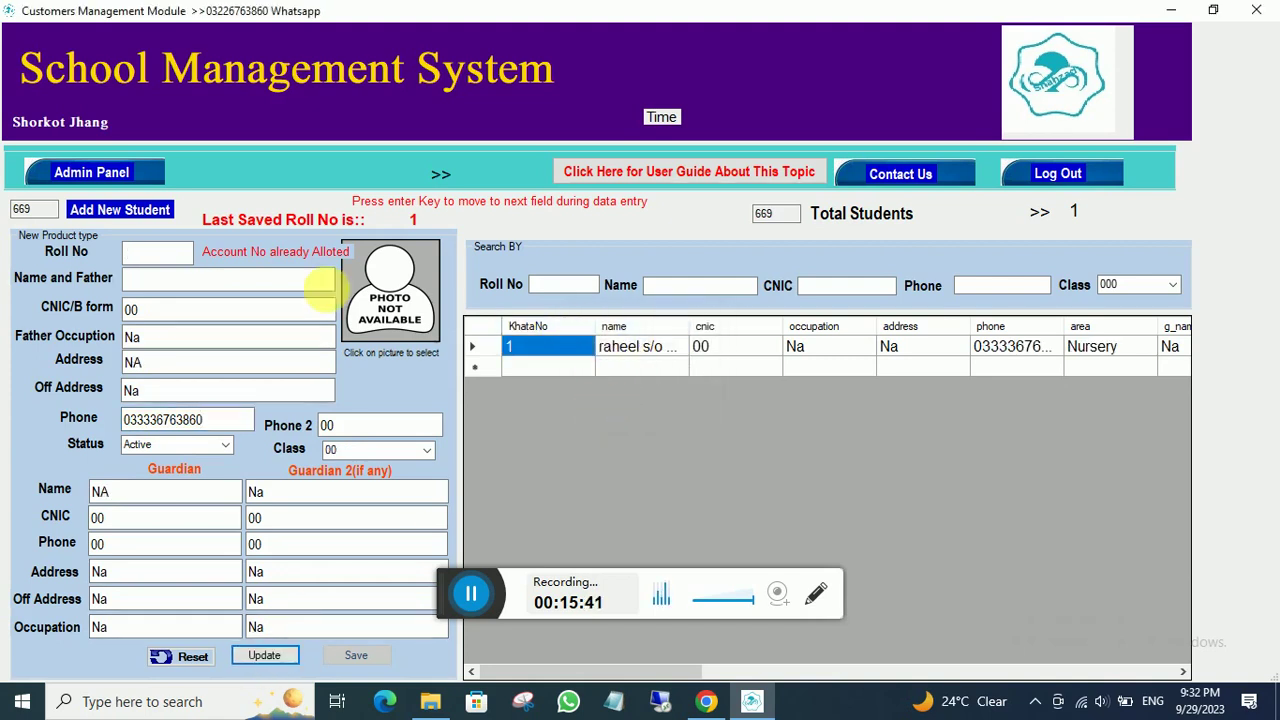
{"action": "left_click", "coordinate": [155, 212]}
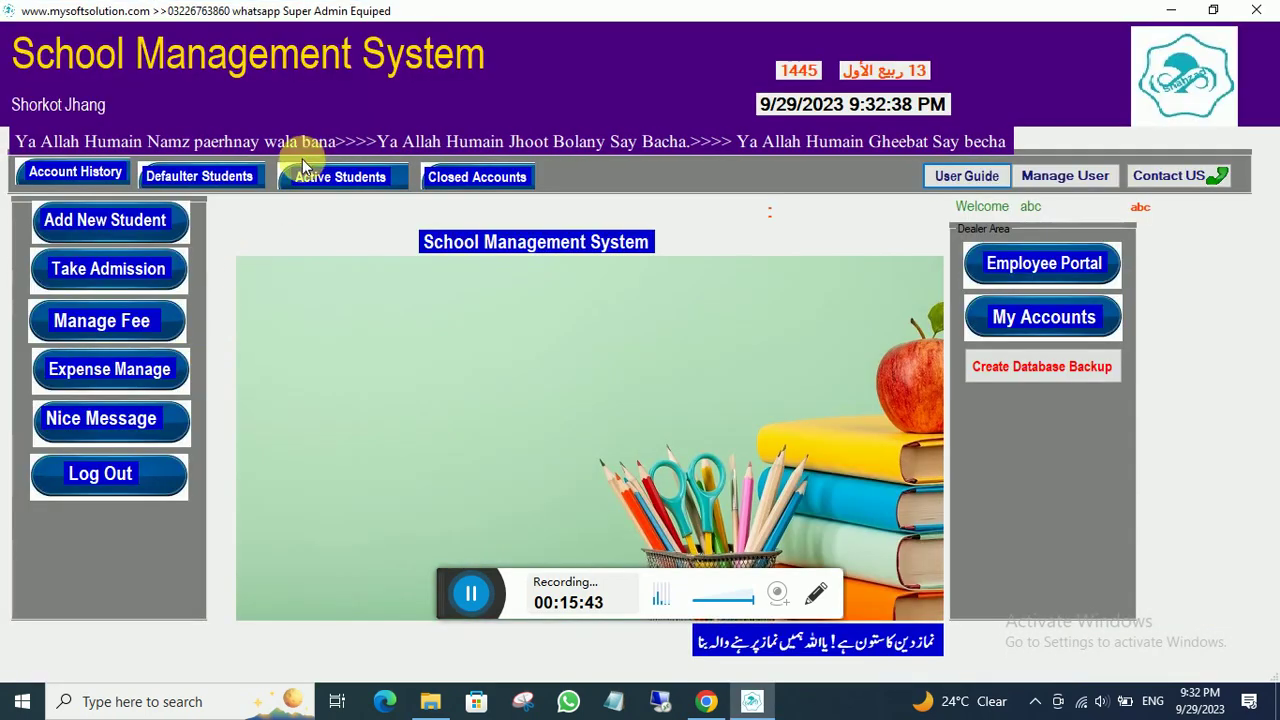
- View roll no 1's fee account from the active students list, then reopen the fee status list
{"action": "left_click", "coordinate": [330, 178]}
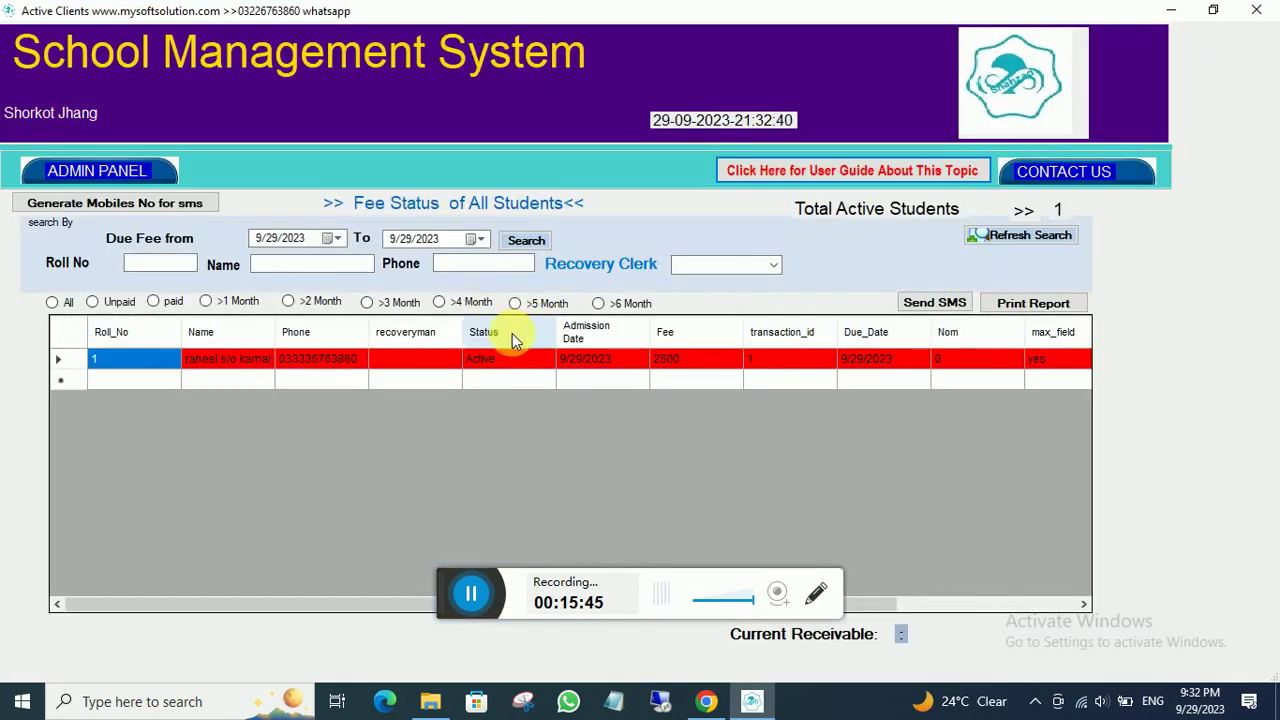
{"action": "left_click", "coordinate": [473, 365]}
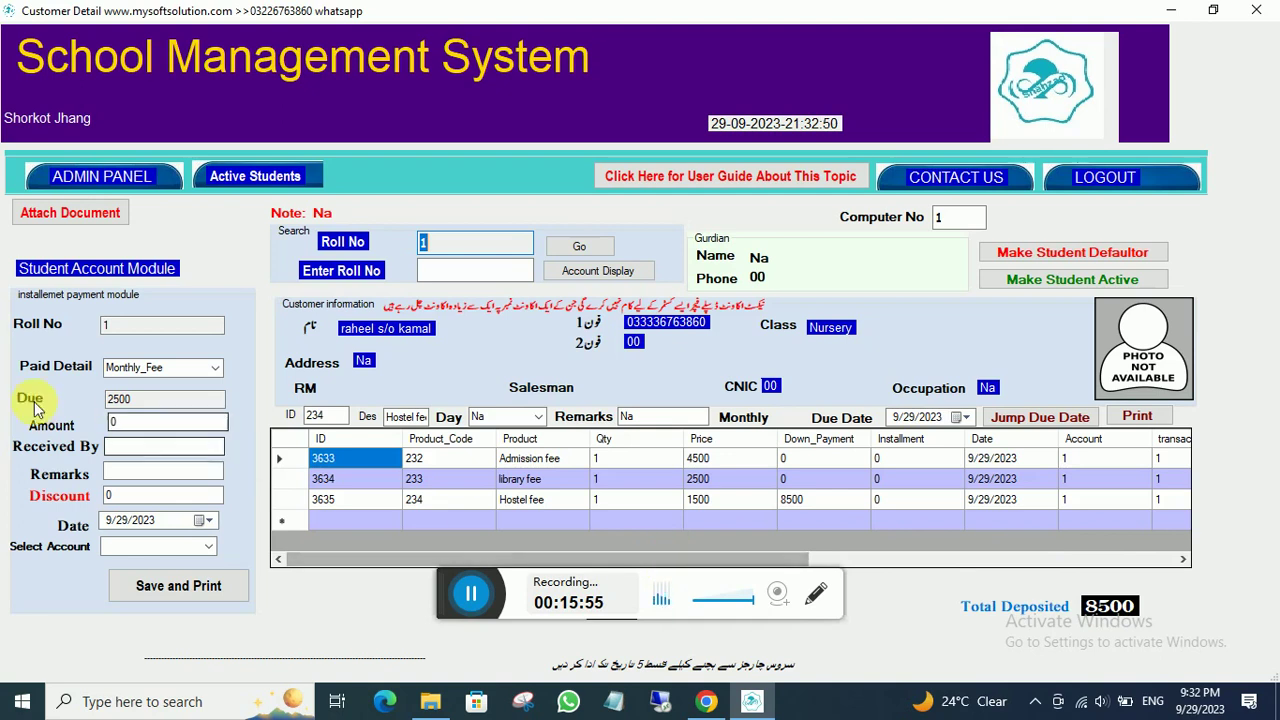
{"action": "left_click", "coordinate": [100, 180]}
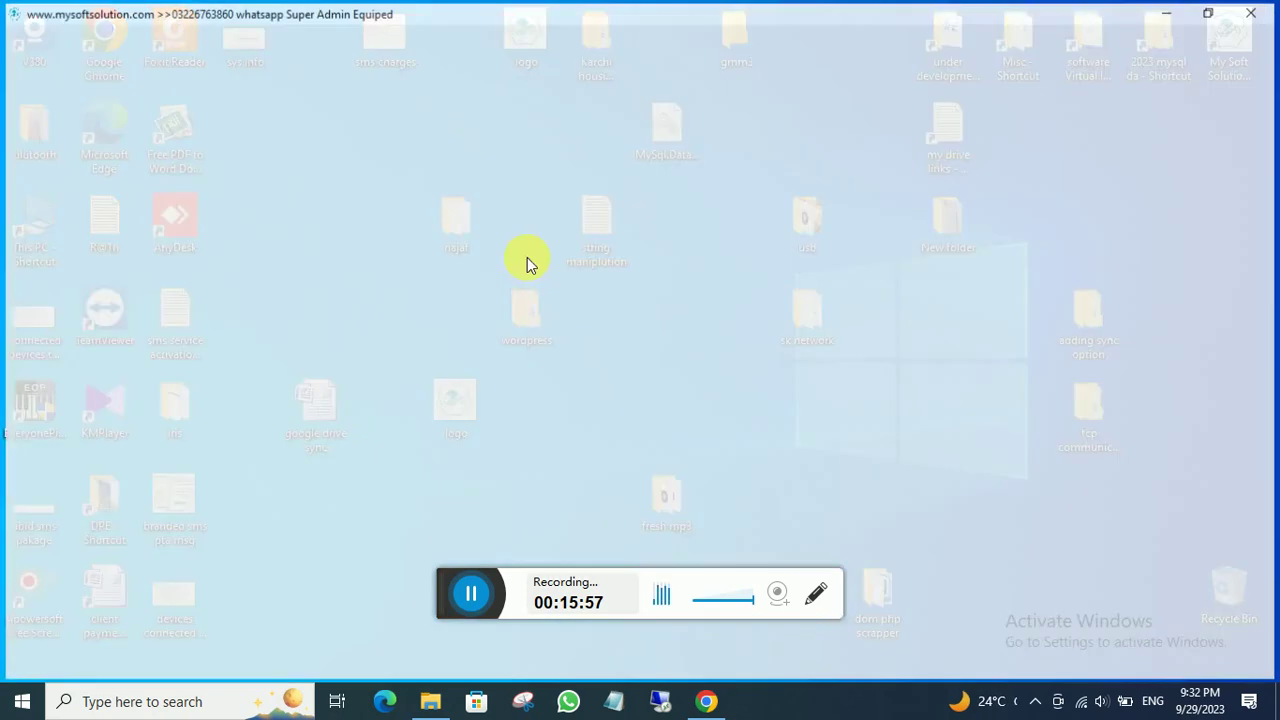
{"action": "left_click", "coordinate": [343, 178]}
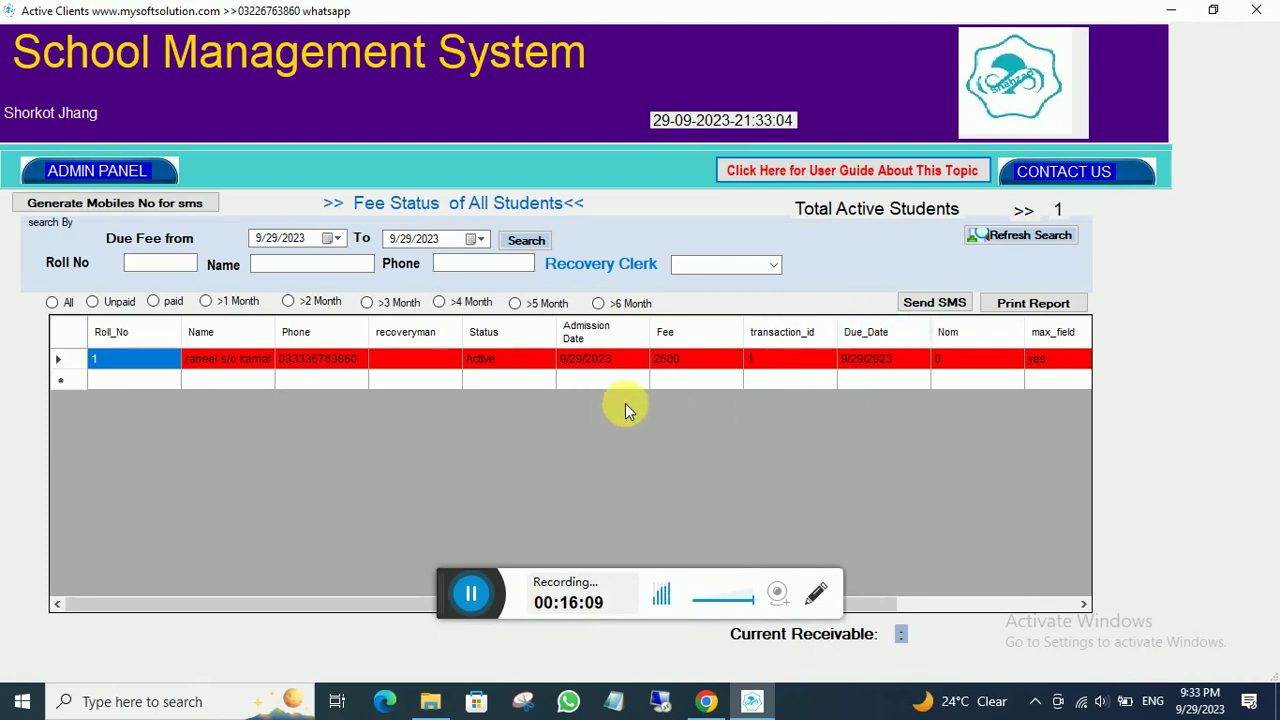
- Record a 2500 monthly fee payment for roll no 1 into Fee Account and save
{"action": "double_click", "coordinate": [592, 357]}
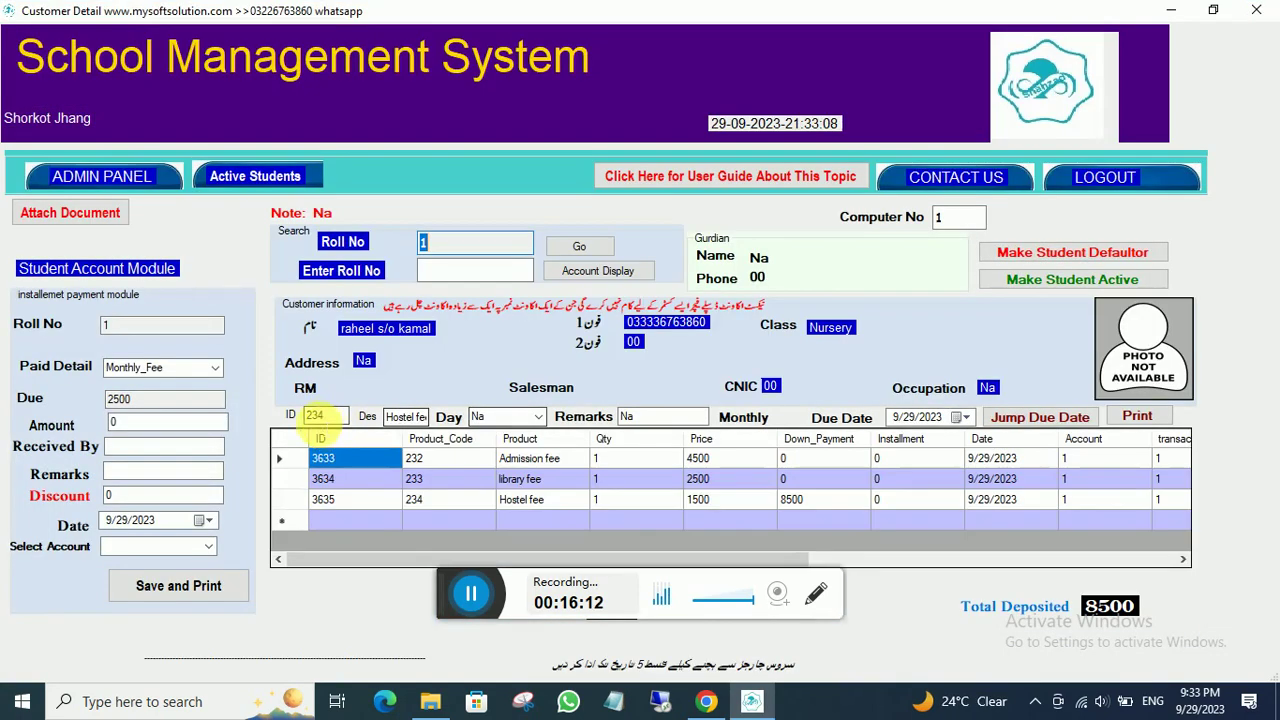
{"action": "left_click", "coordinate": [120, 422]}
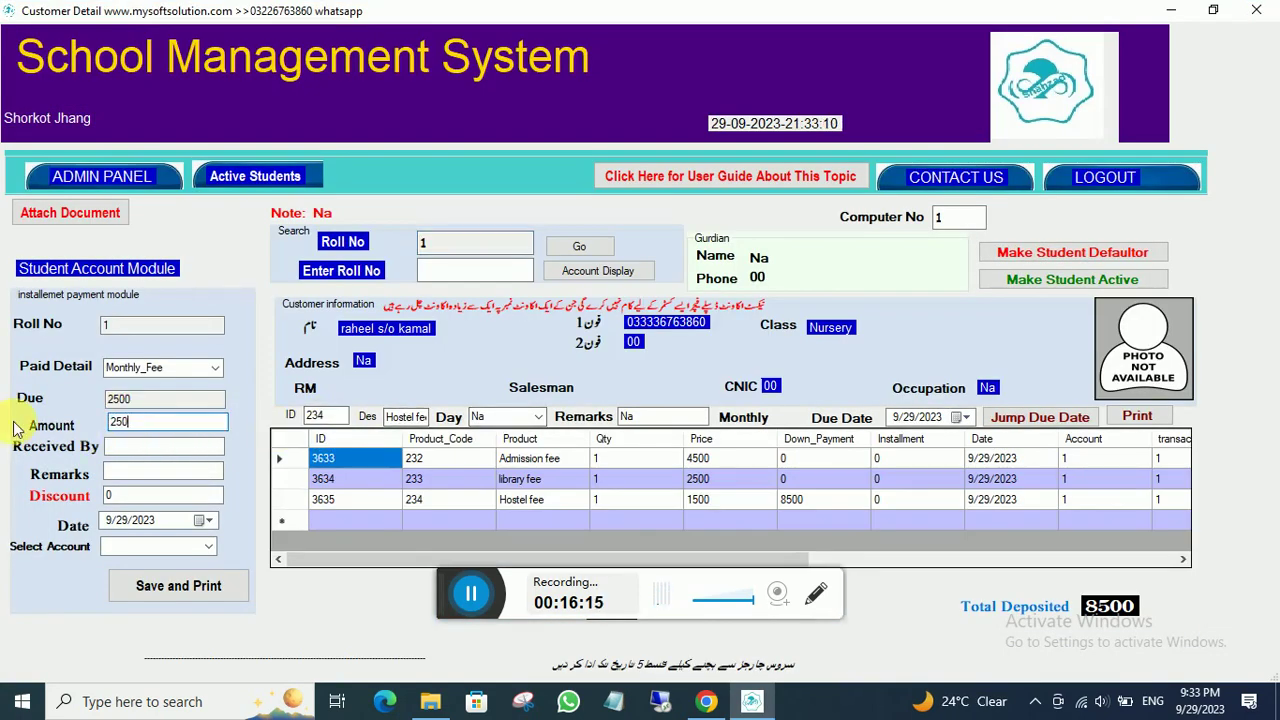
{"action": "left_click", "coordinate": [119, 452]}
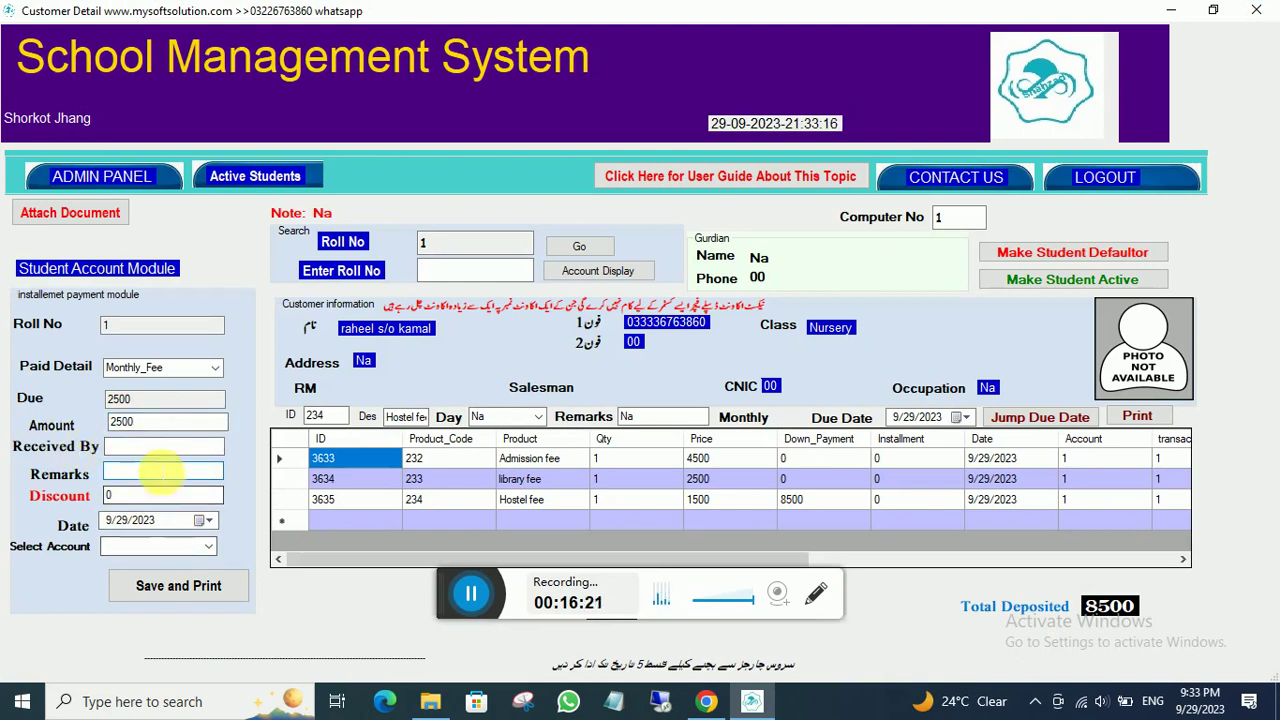
{"action": "left_click", "coordinate": [209, 549]}
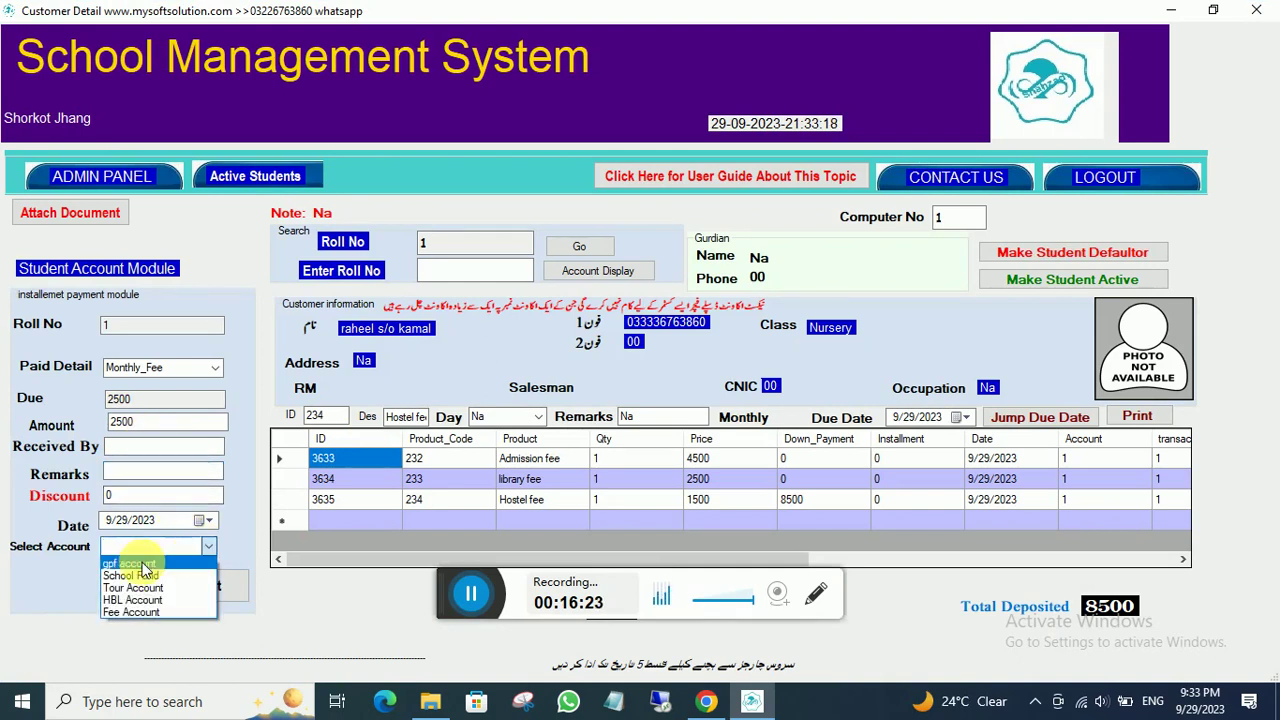
{"action": "left_click", "coordinate": [136, 613]}
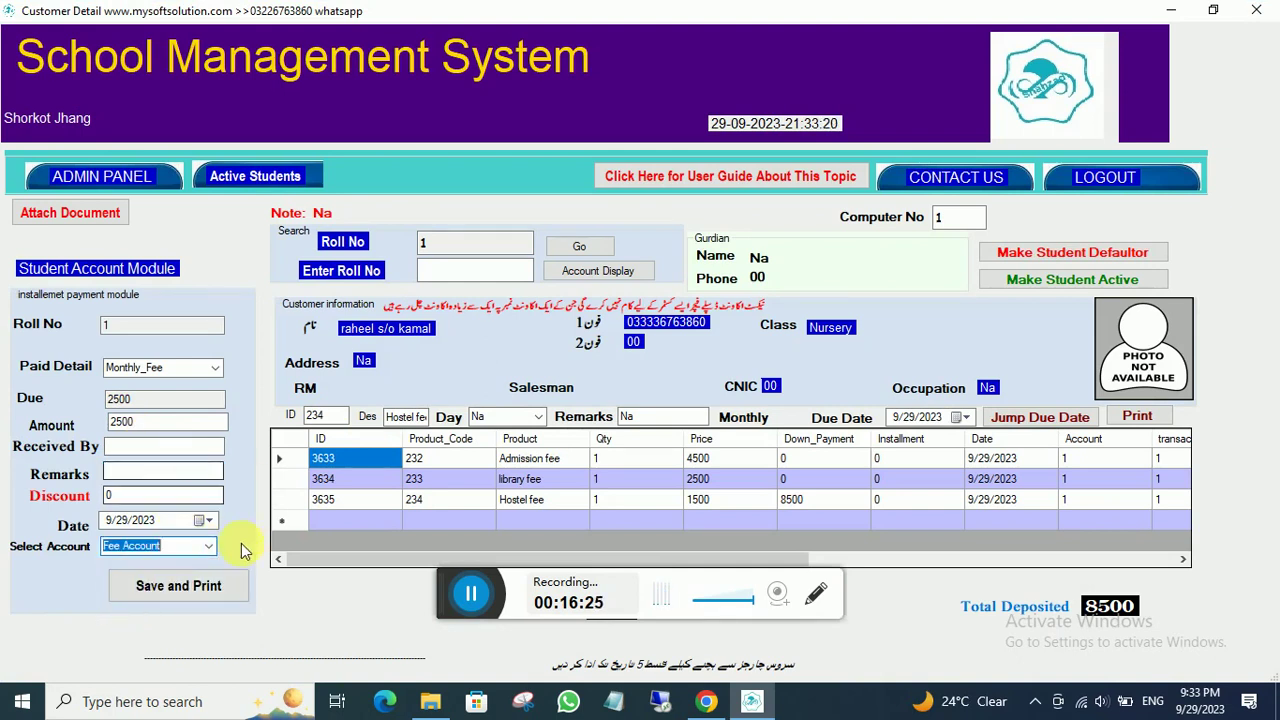
{"action": "left_click", "coordinate": [193, 595]}
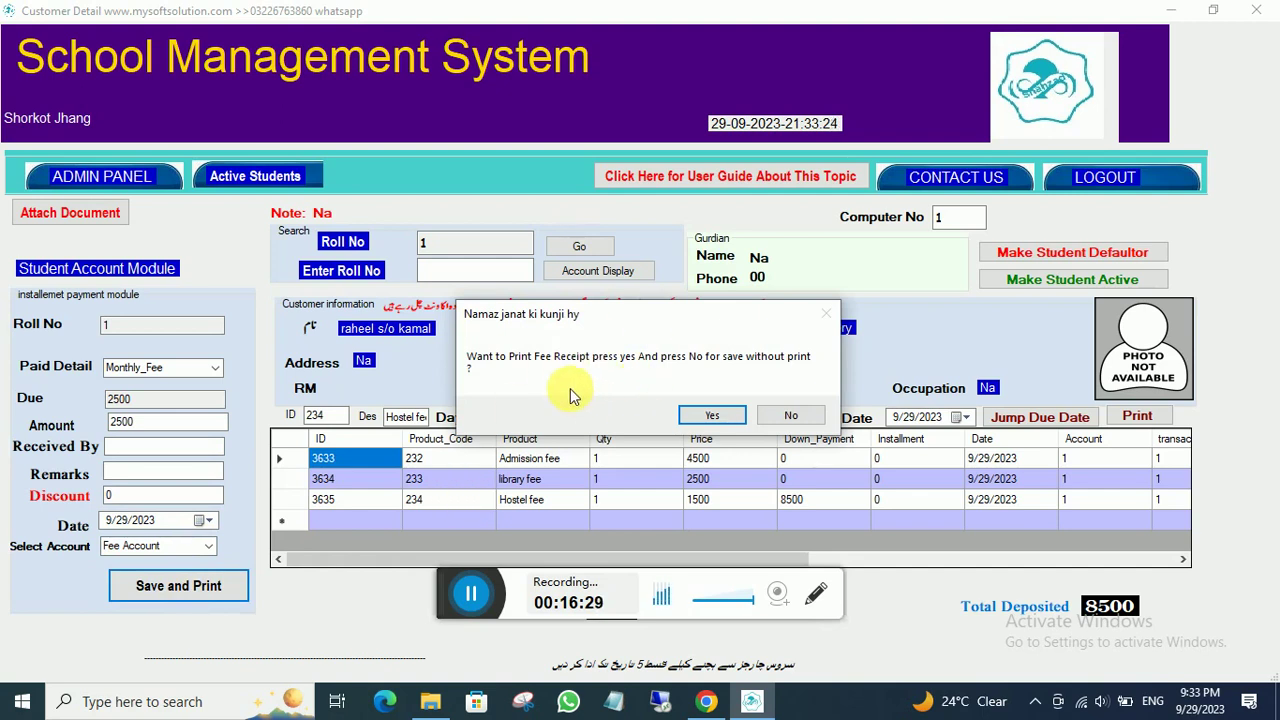
- Print the fee receipt, view the preview full screen, then close it
{"action": "left_click", "coordinate": [683, 418]}
{"action": "left_click", "coordinate": [639, 419]}
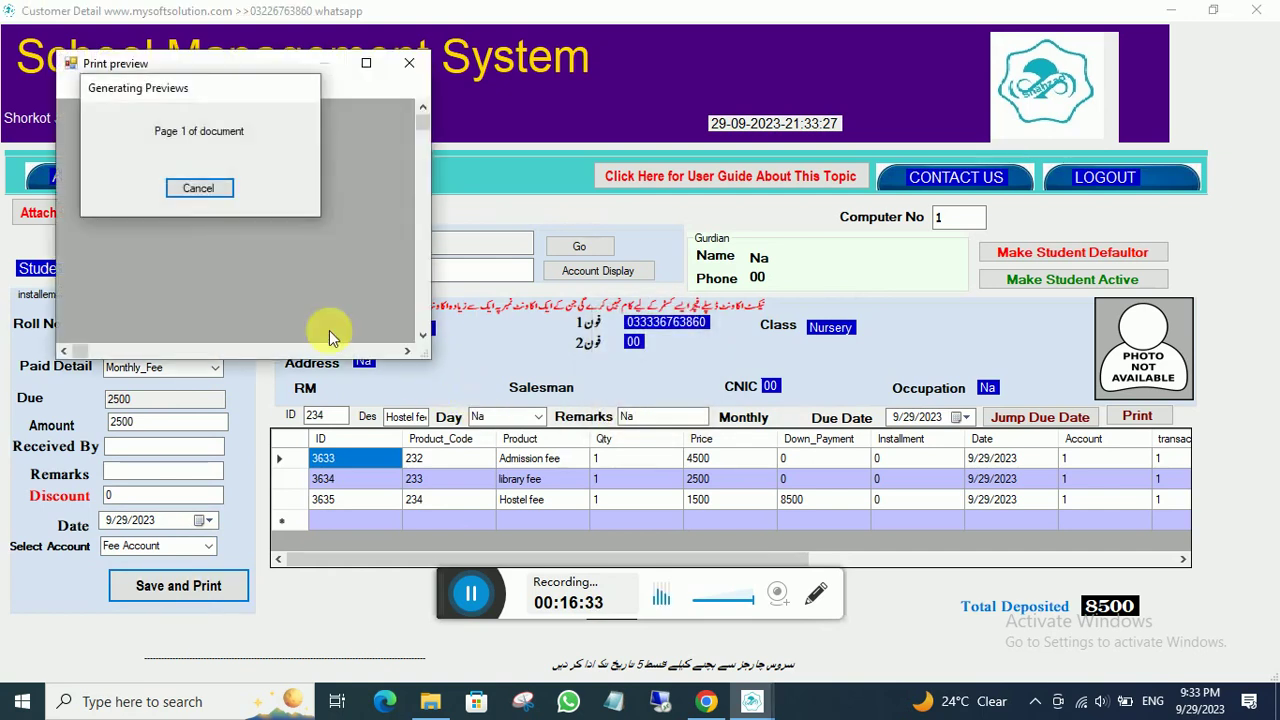
{"action": "left_click", "coordinate": [366, 63]}
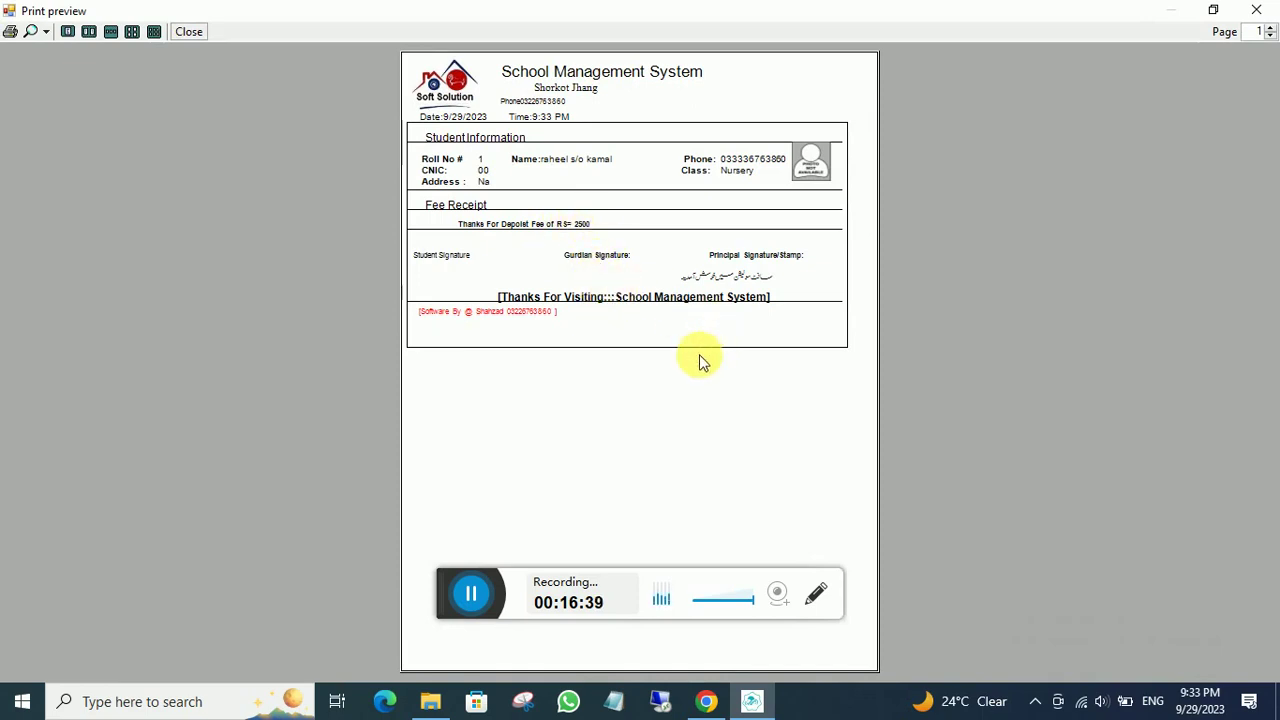
{"action": "left_click", "coordinate": [195, 33]}
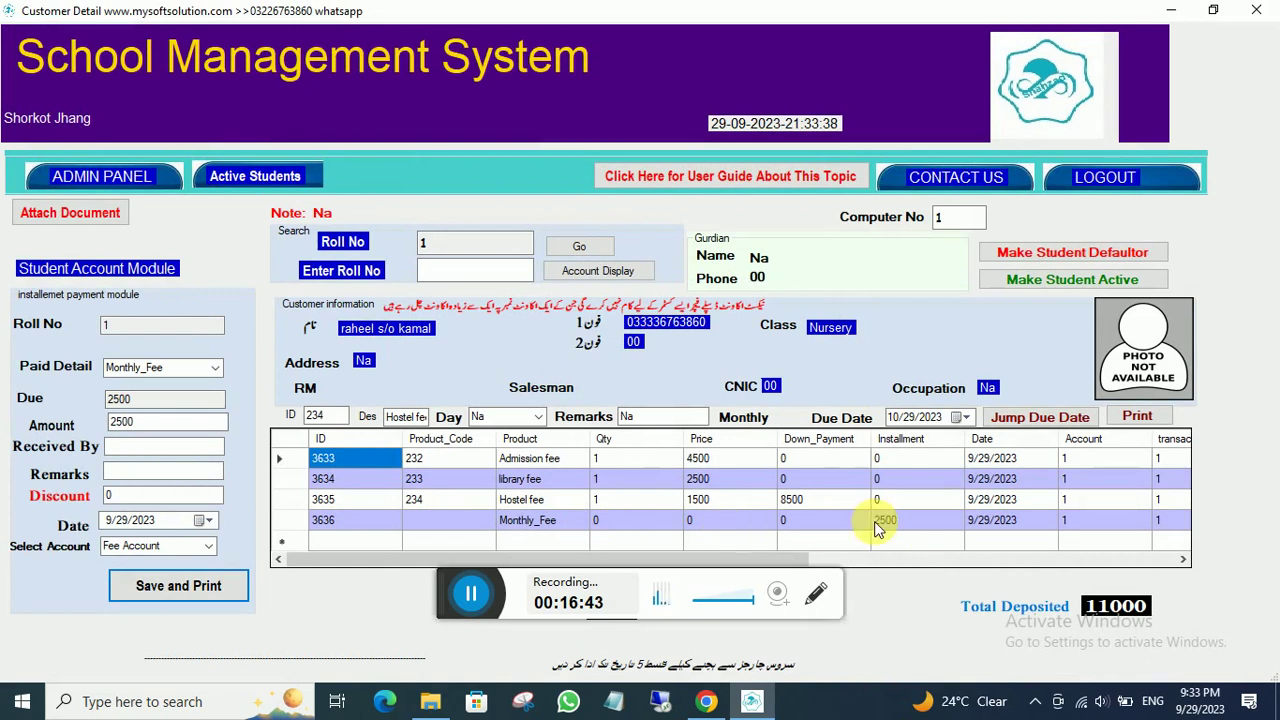
{"action": "left_click", "coordinate": [240, 178]}
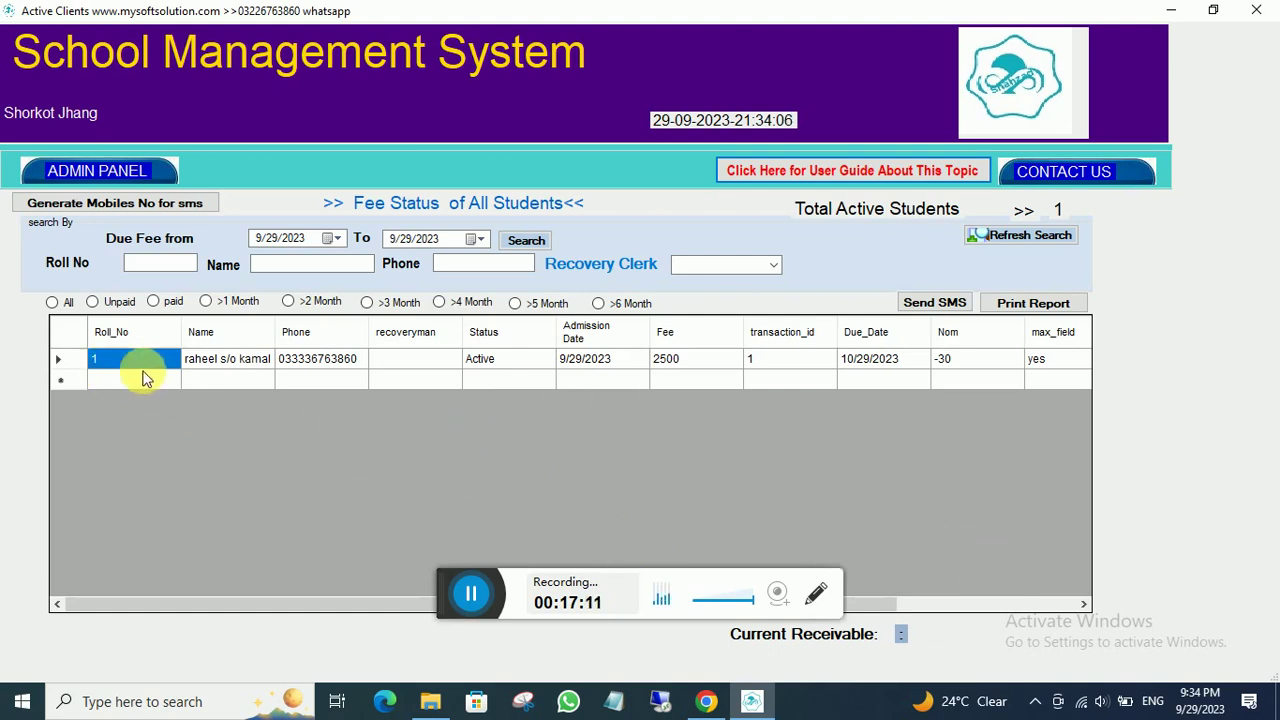
- Filter the fee status list to Unpaid students, which now shows no one
{"action": "left_click", "coordinate": [93, 302]}
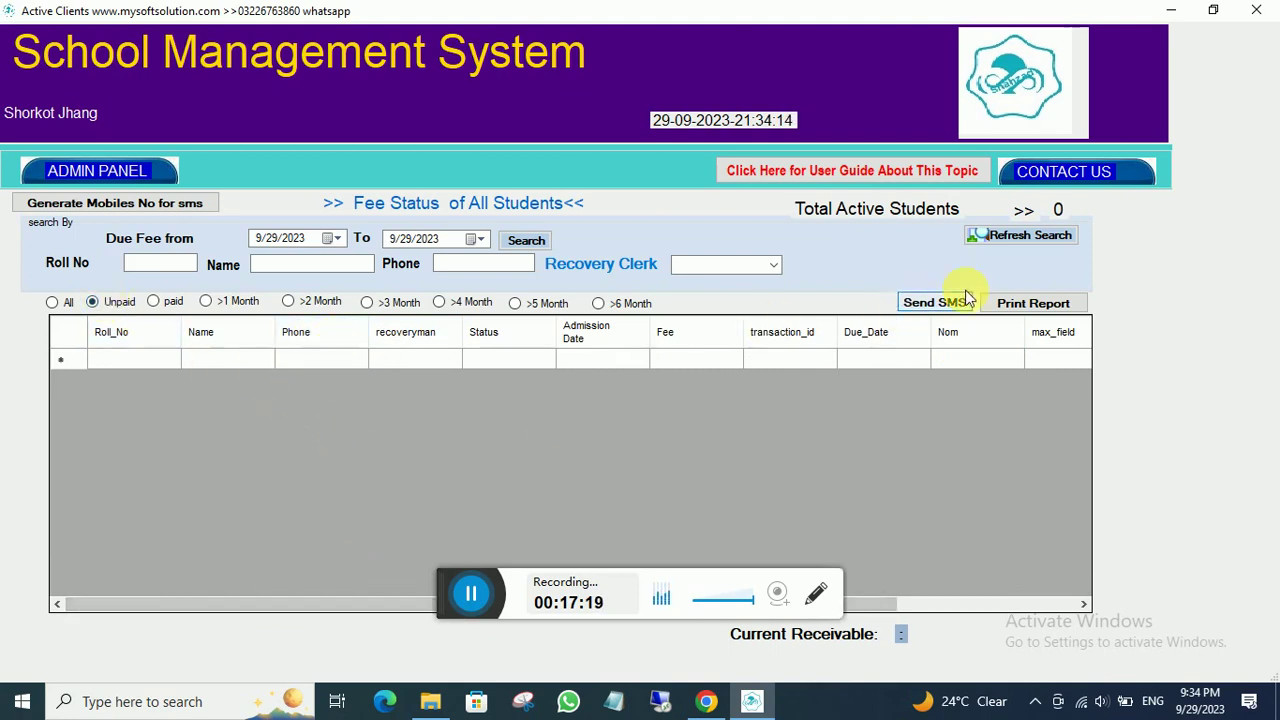
- Check the Paid filter and each overdue filter from >1 Month to >6 Month
{"action": "left_click", "coordinate": [154, 302]}
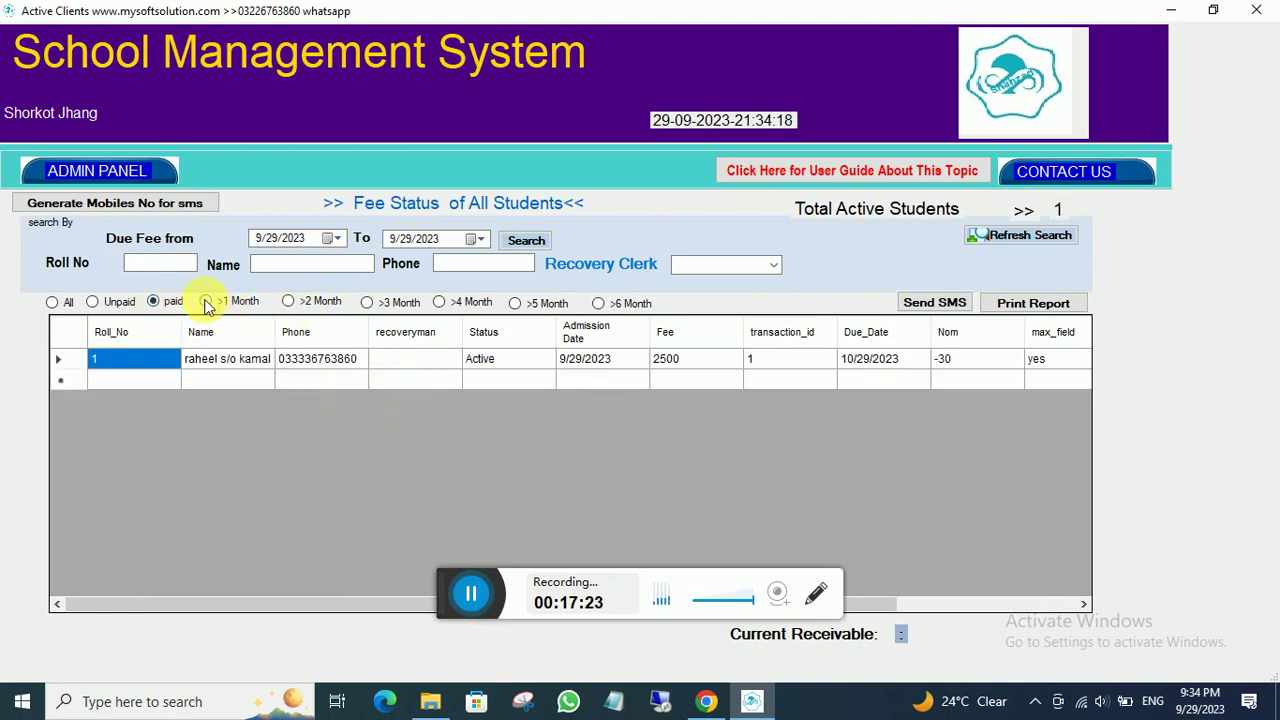
{"action": "left_click", "coordinate": [205, 302]}
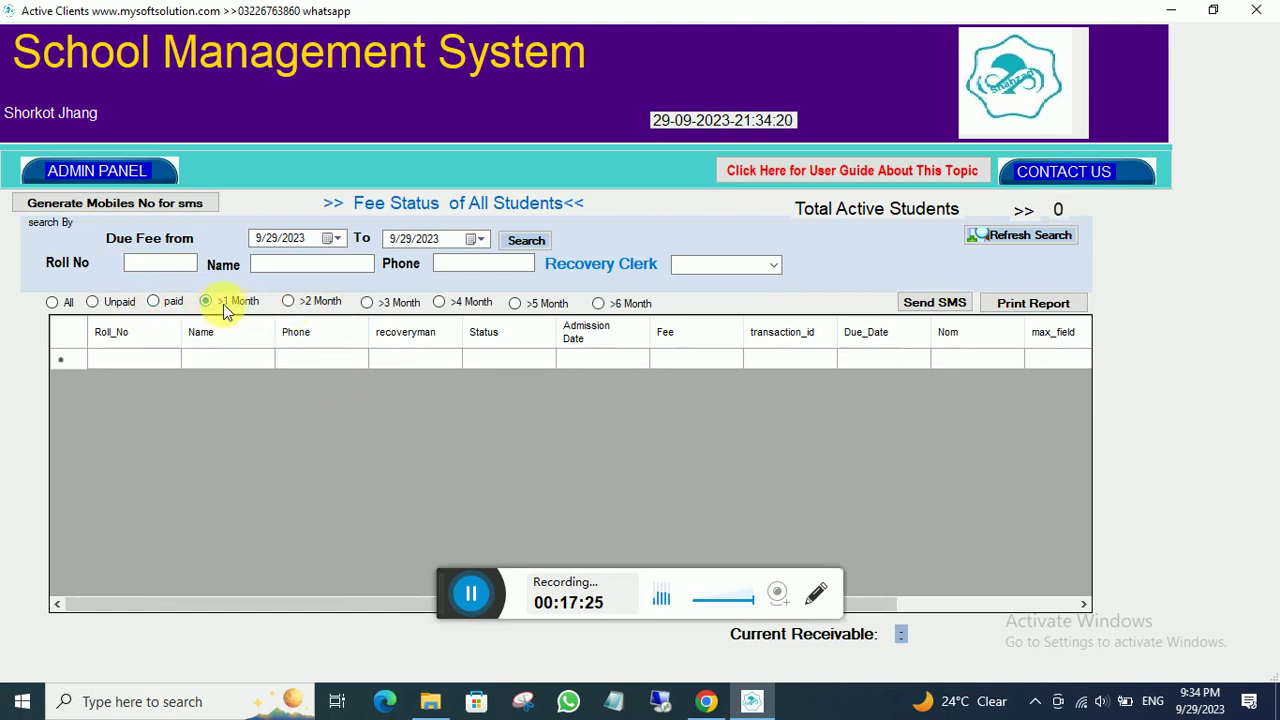
{"action": "left_click", "coordinate": [287, 302]}
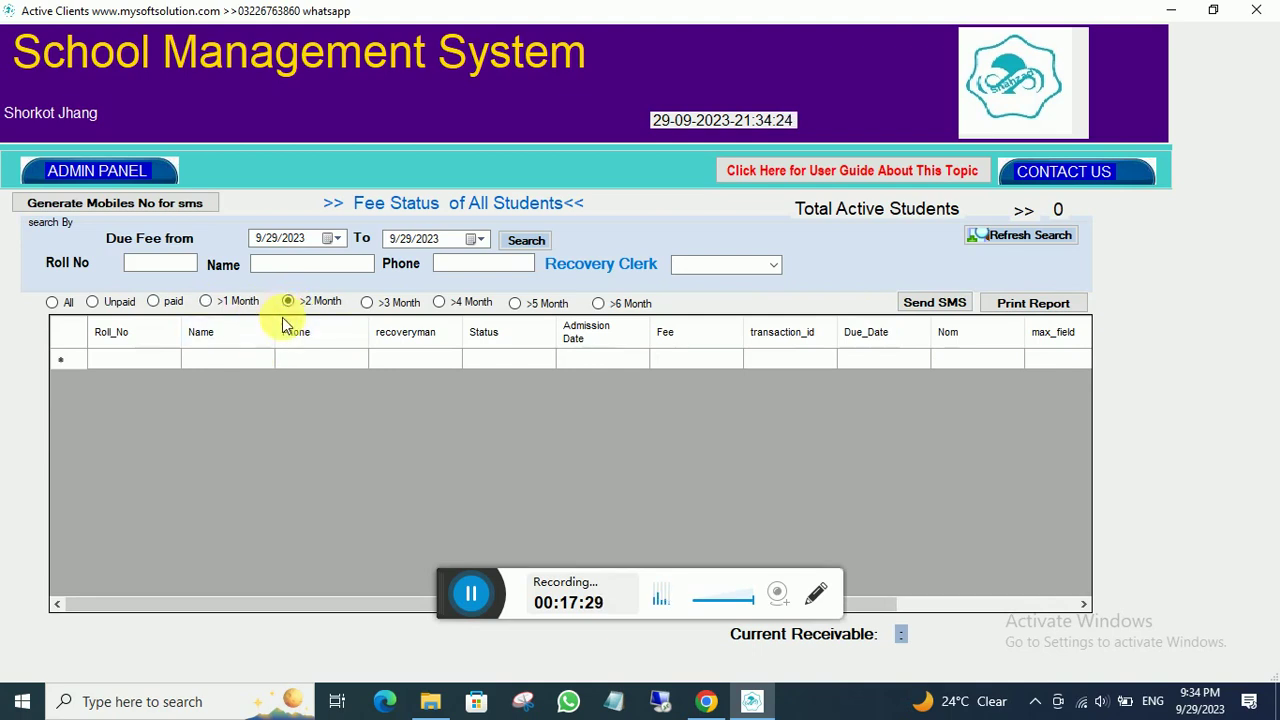
{"action": "left_click", "coordinate": [365, 302]}
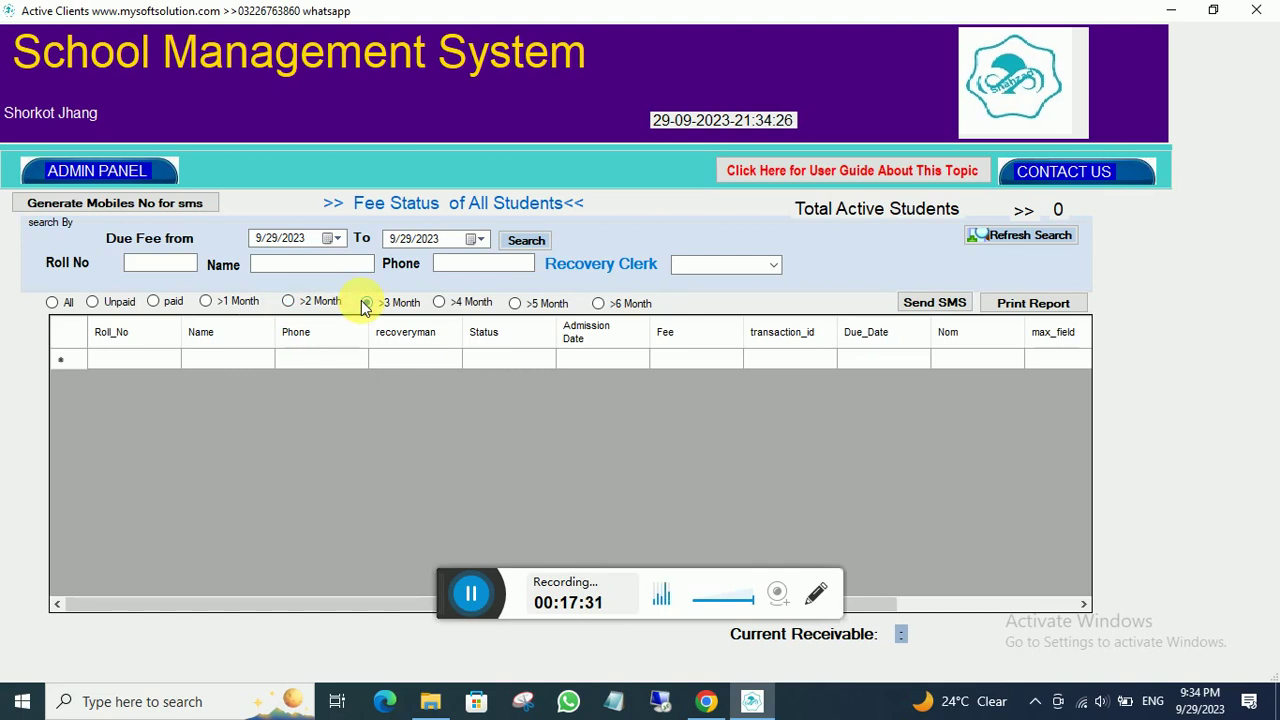
{"action": "left_click", "coordinate": [440, 303]}
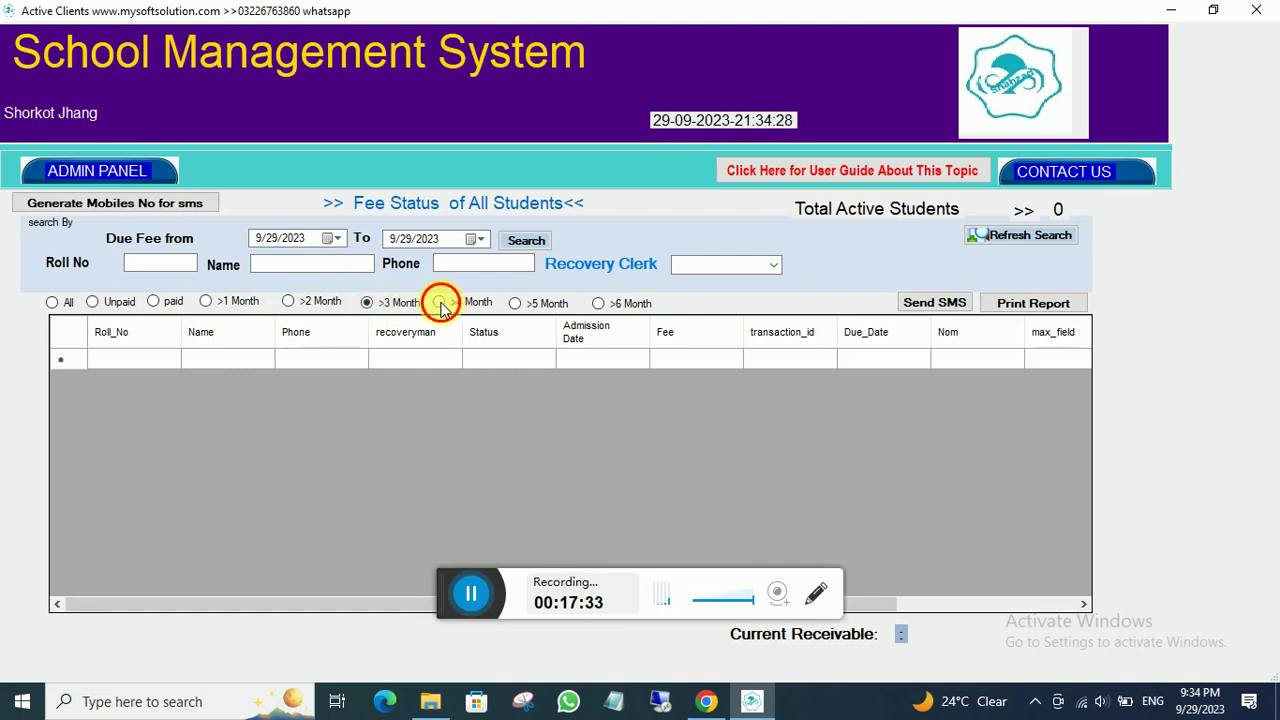
{"action": "left_click", "coordinate": [516, 304]}
{"action": "left_click", "coordinate": [599, 304]}
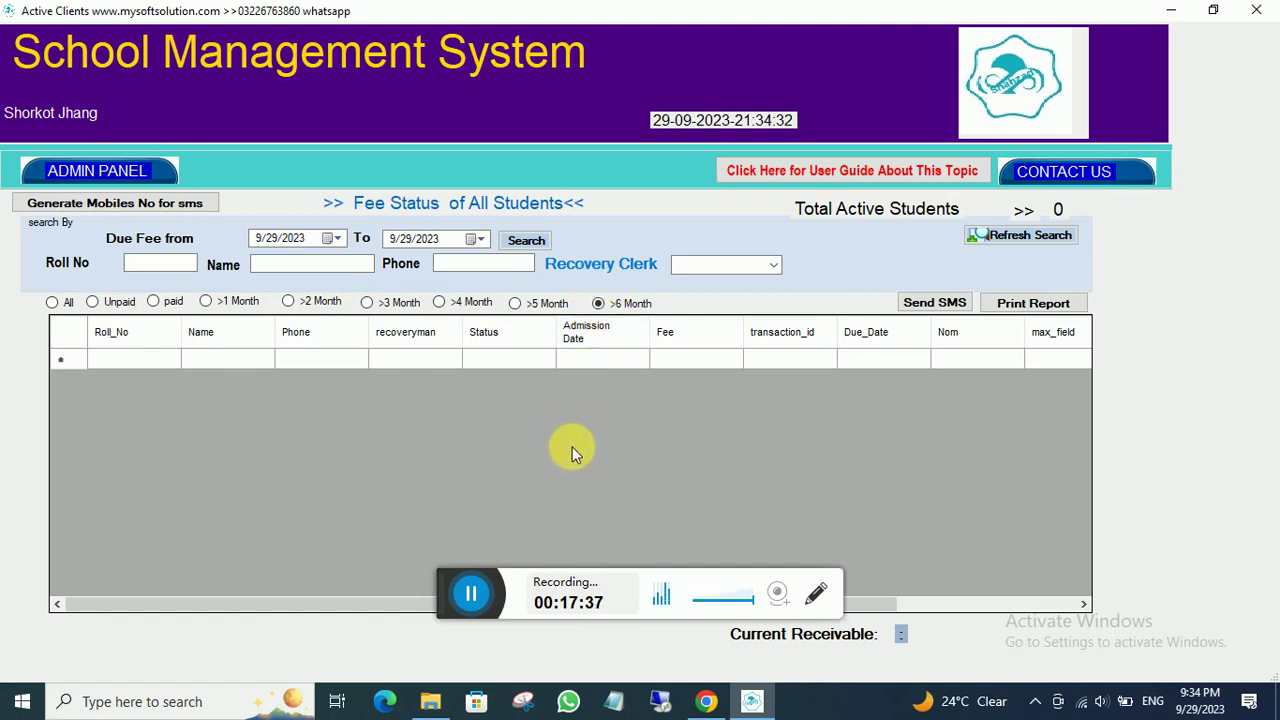
- Show all students, then return to the dashboard and reopen the active students' fee status
{"action": "left_click", "coordinate": [52, 302]}
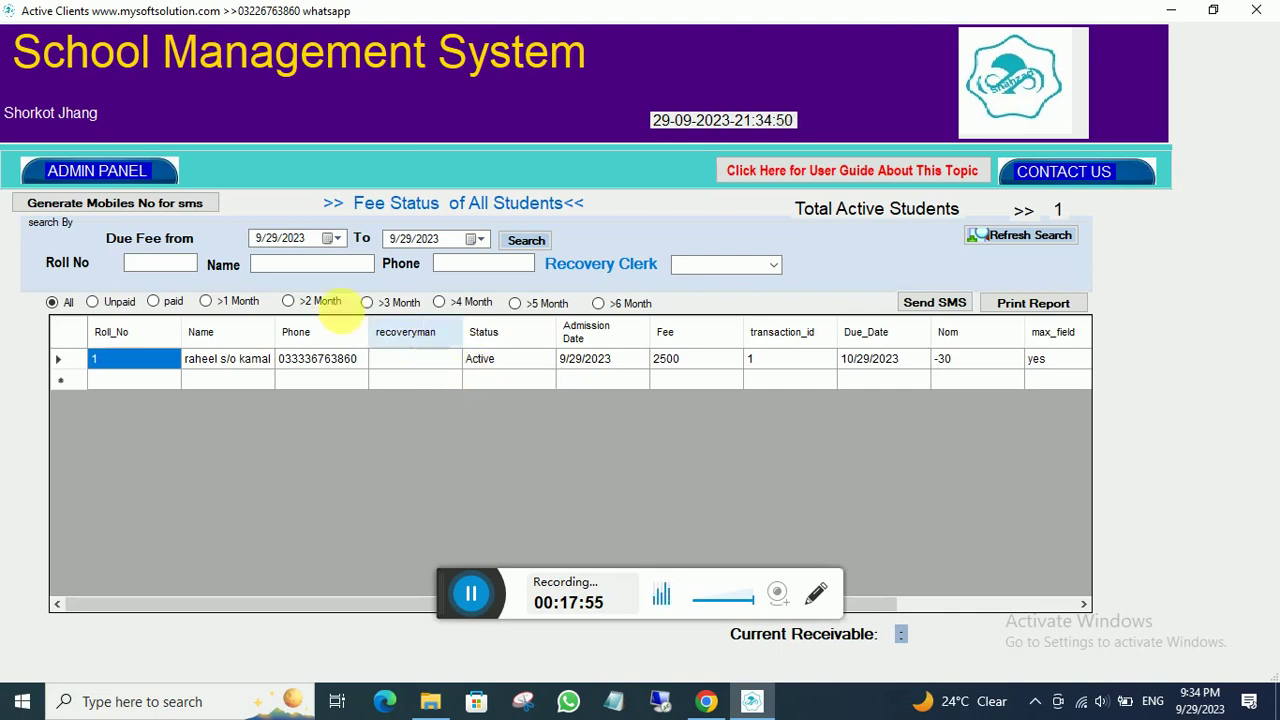
{"action": "left_click", "coordinate": [100, 170]}
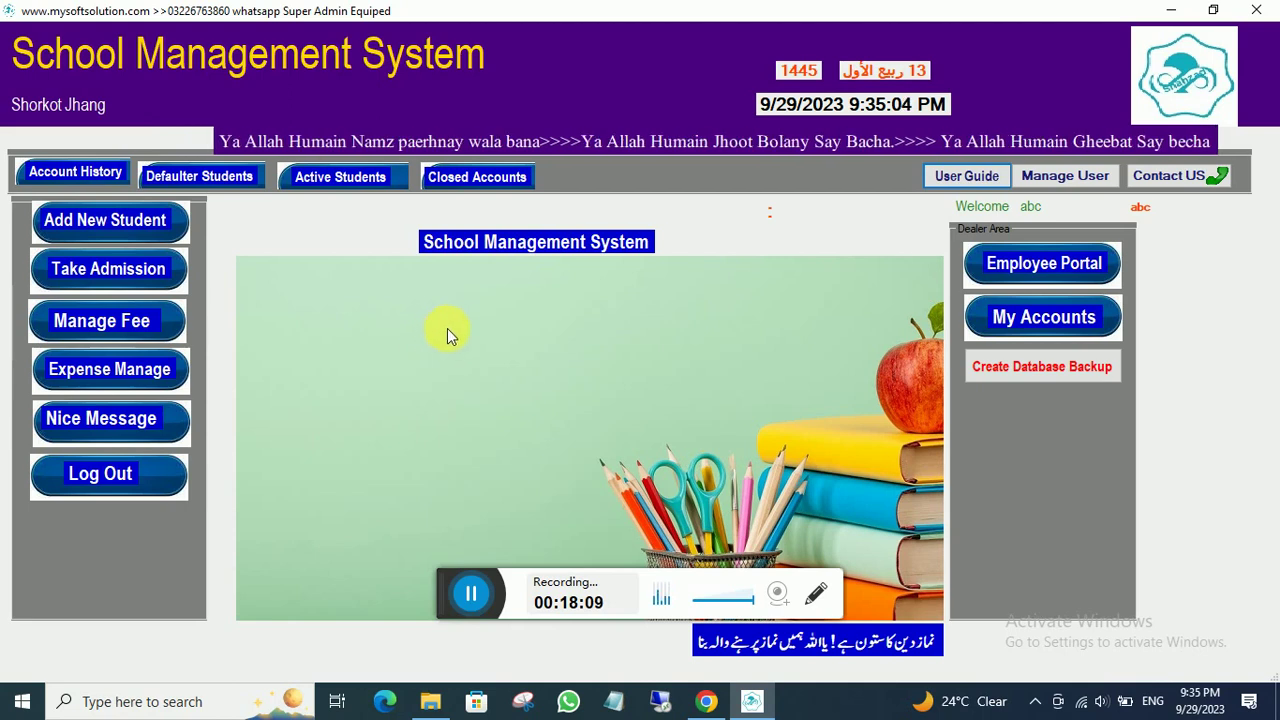
{"action": "left_click", "coordinate": [329, 180]}
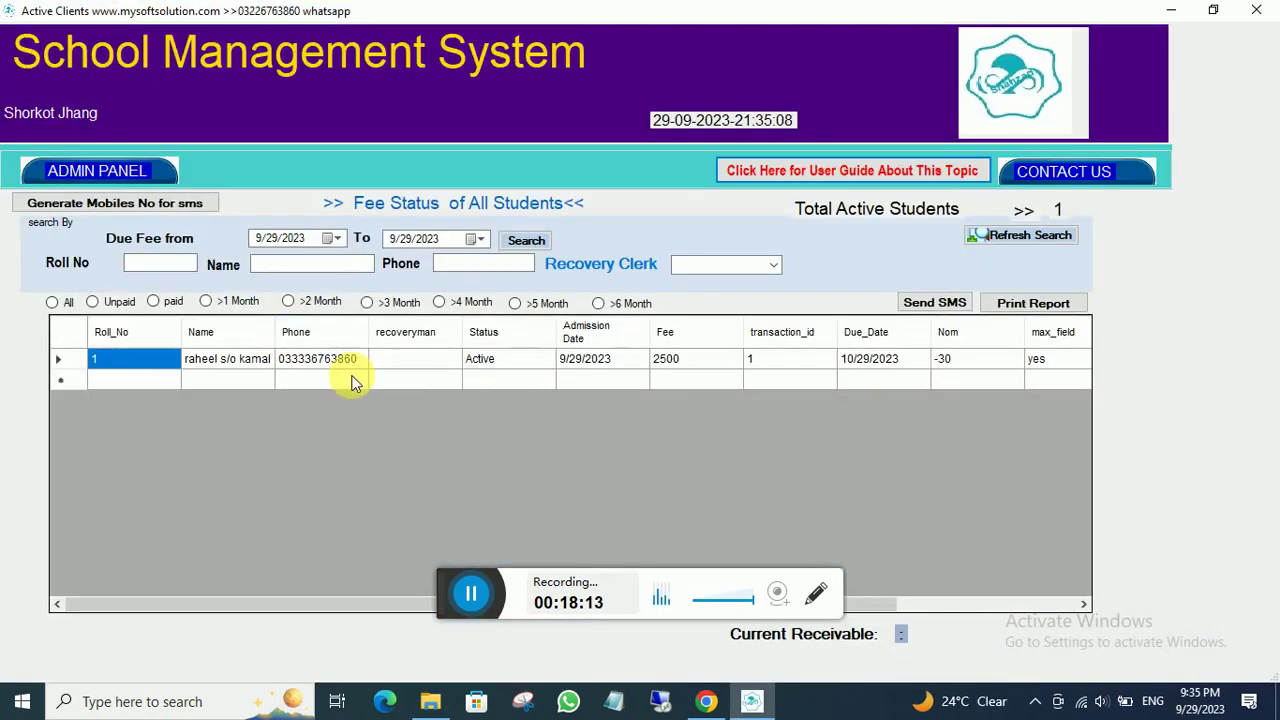
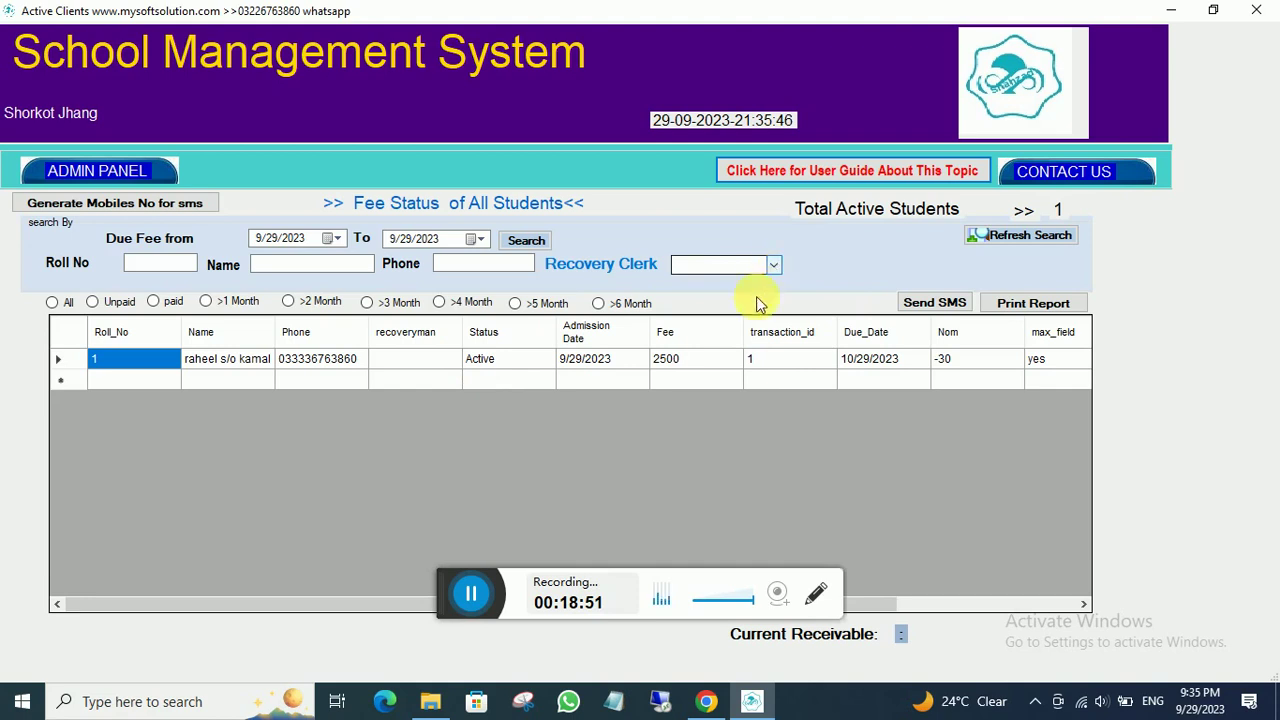
- Point out the student's 2500 fee and transaction ID, then reopen the active students' fee status list
{"action": "left_click", "coordinate": [690, 360]}
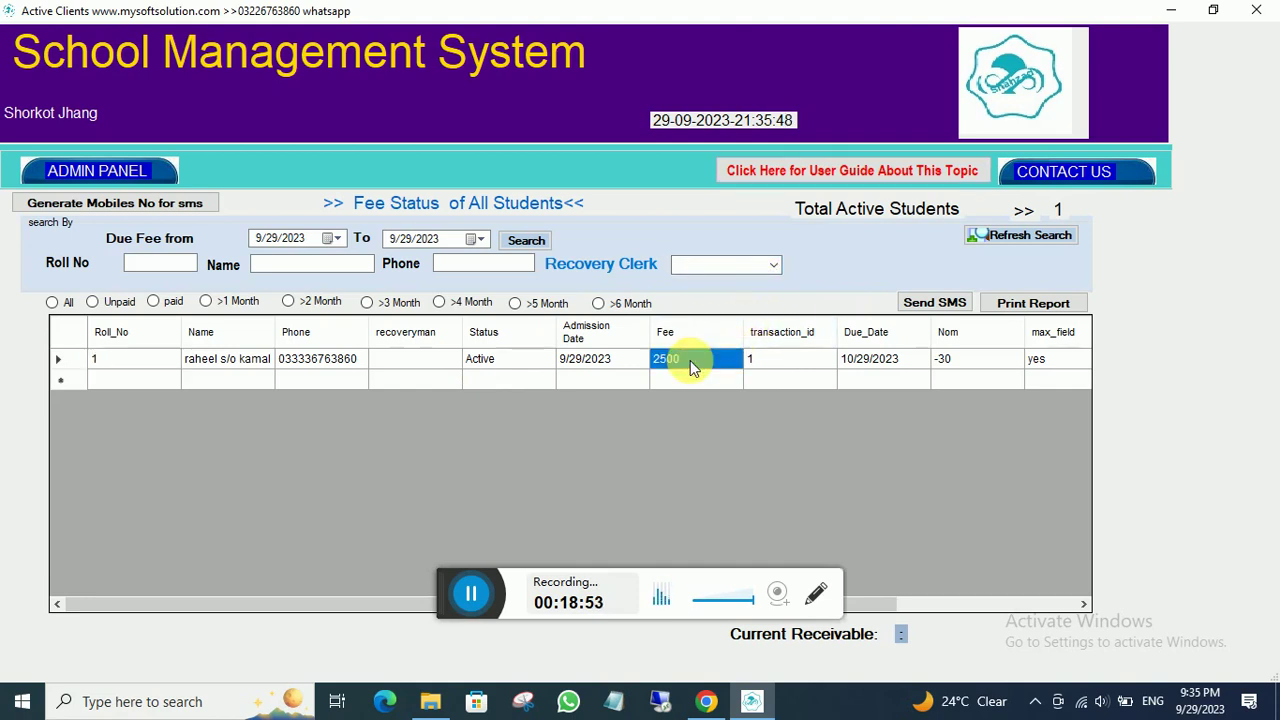
{"action": "left_click", "coordinate": [773, 362]}
{"action": "double_click", "coordinate": [895, 363]}
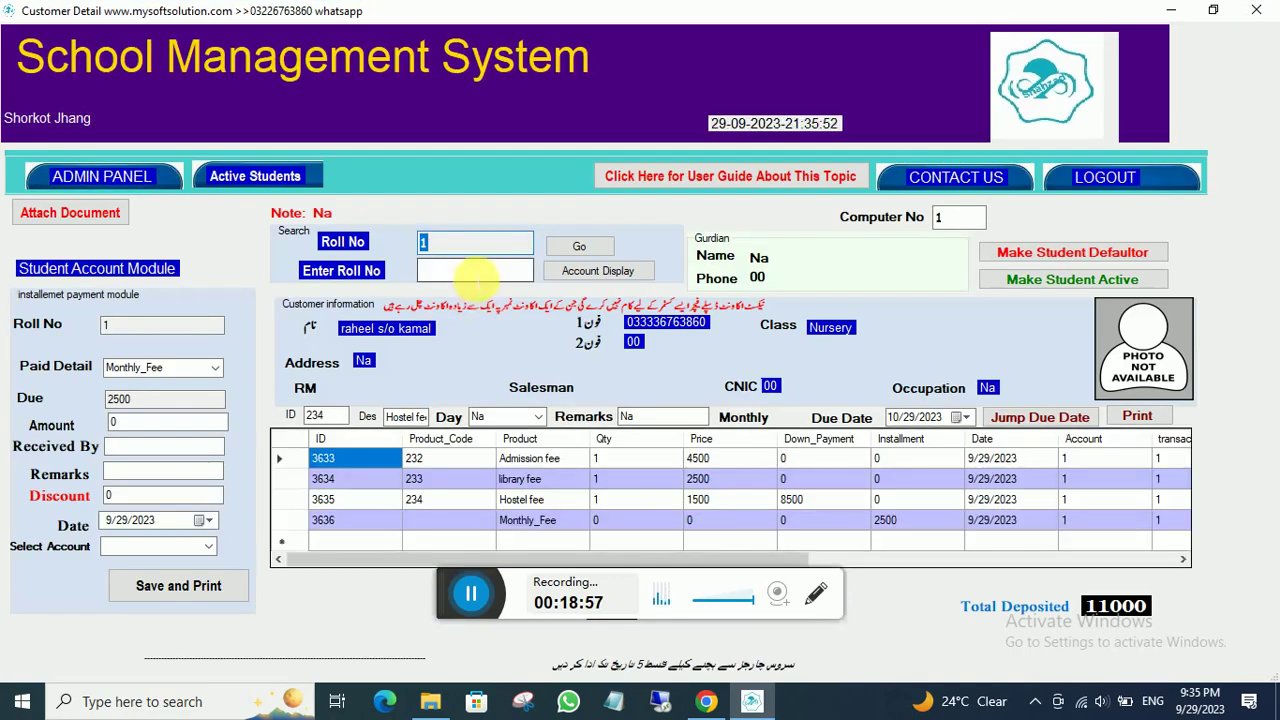
{"action": "left_click", "coordinate": [83, 176]}
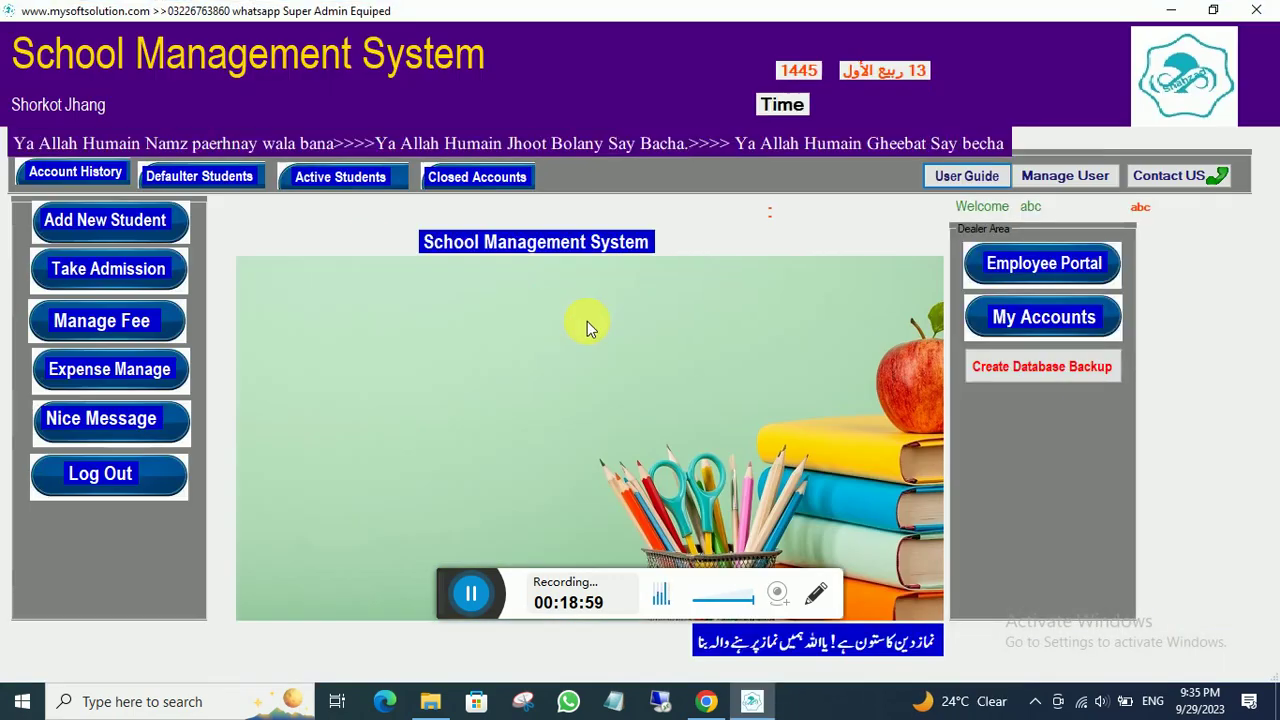
{"action": "left_click", "coordinate": [340, 180]}
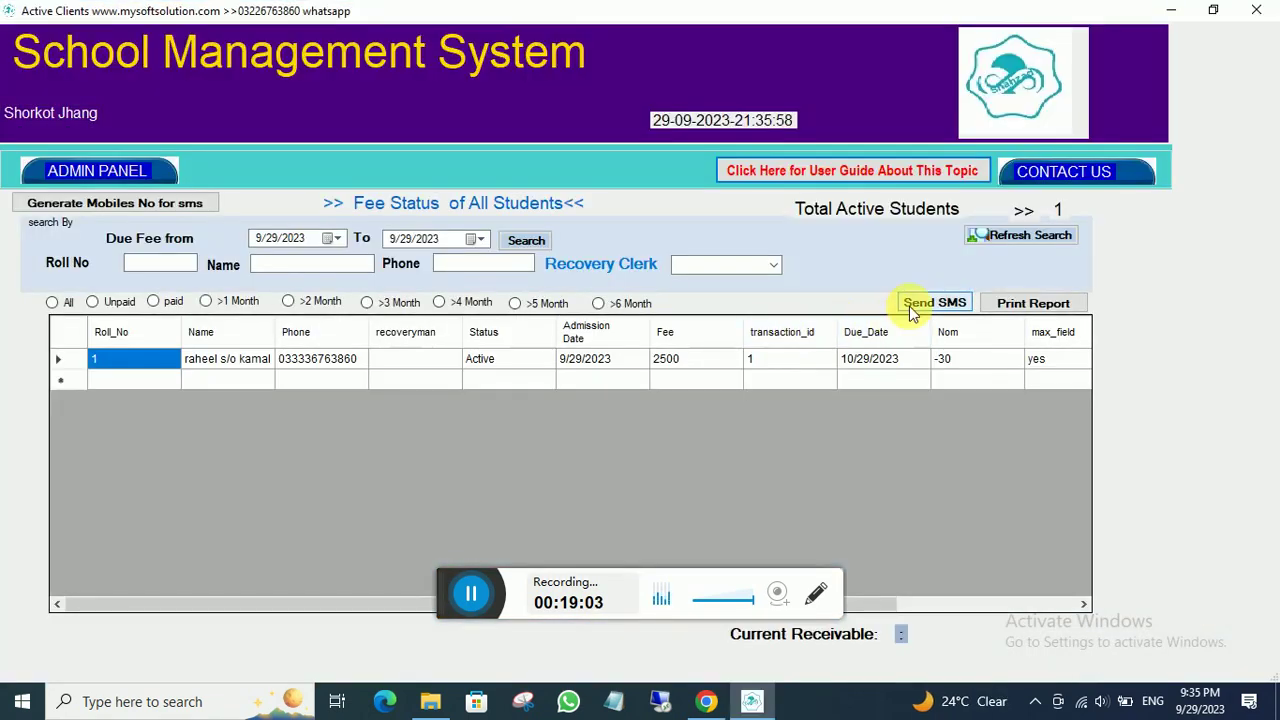
- Walk through the row: Roll_No, Active status, admission 9/29/2023, fee 2500, due 10/29/2023, Nom -30, max_field yes
{"action": "left_click", "coordinate": [623, 356]}
{"action": "left_click", "coordinate": [506, 360]}
{"action": "left_click", "coordinate": [423, 359]}
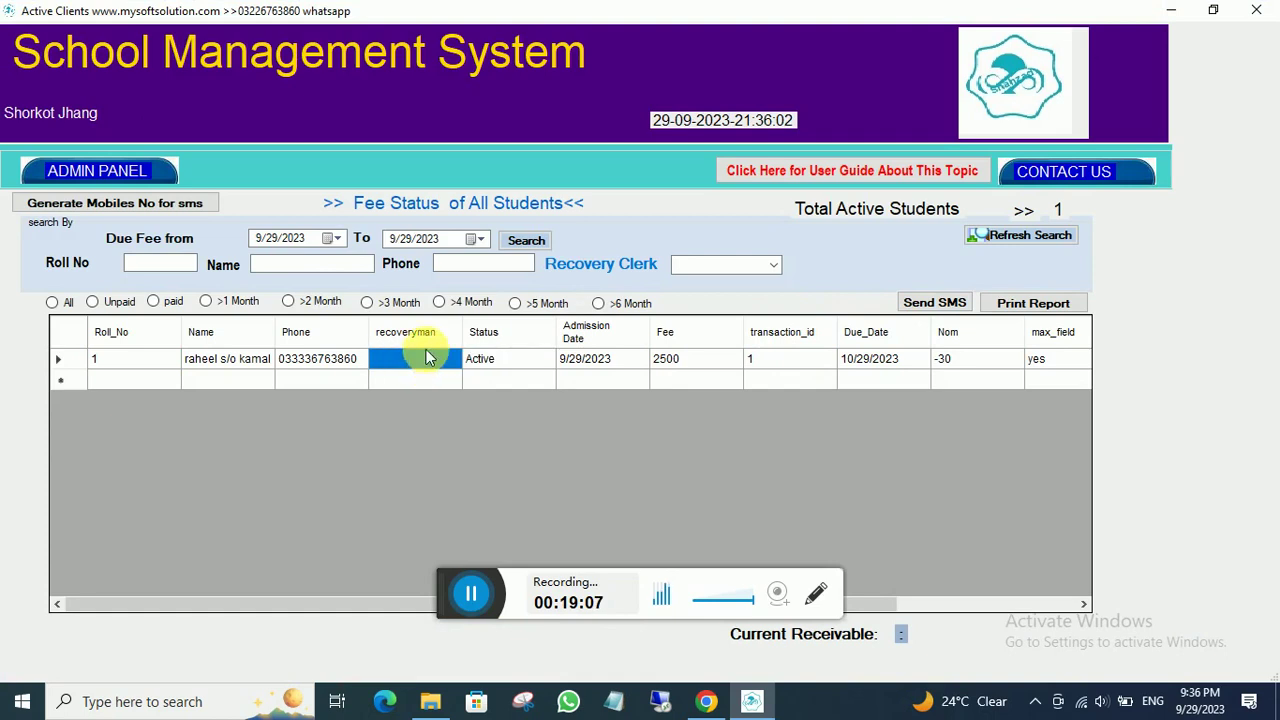
{"action": "left_click", "coordinate": [165, 360]}
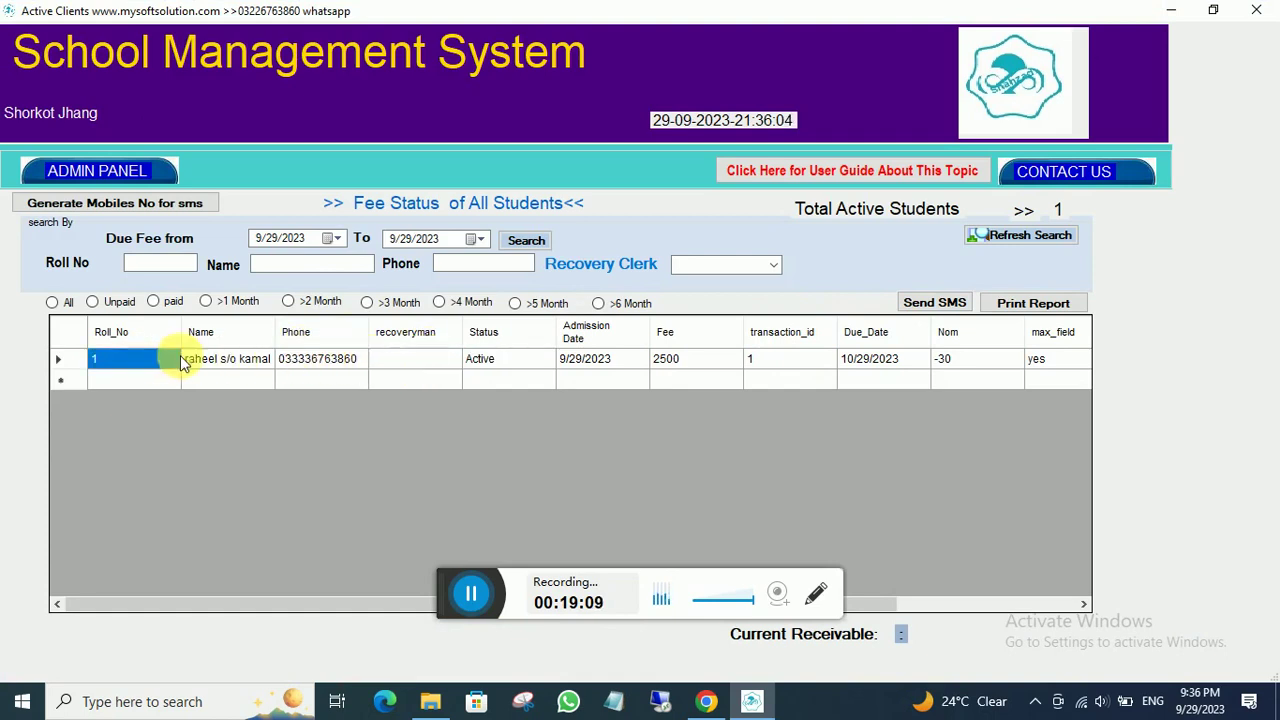
{"action": "left_click", "coordinate": [455, 362]}
{"action": "left_click", "coordinate": [530, 361]}
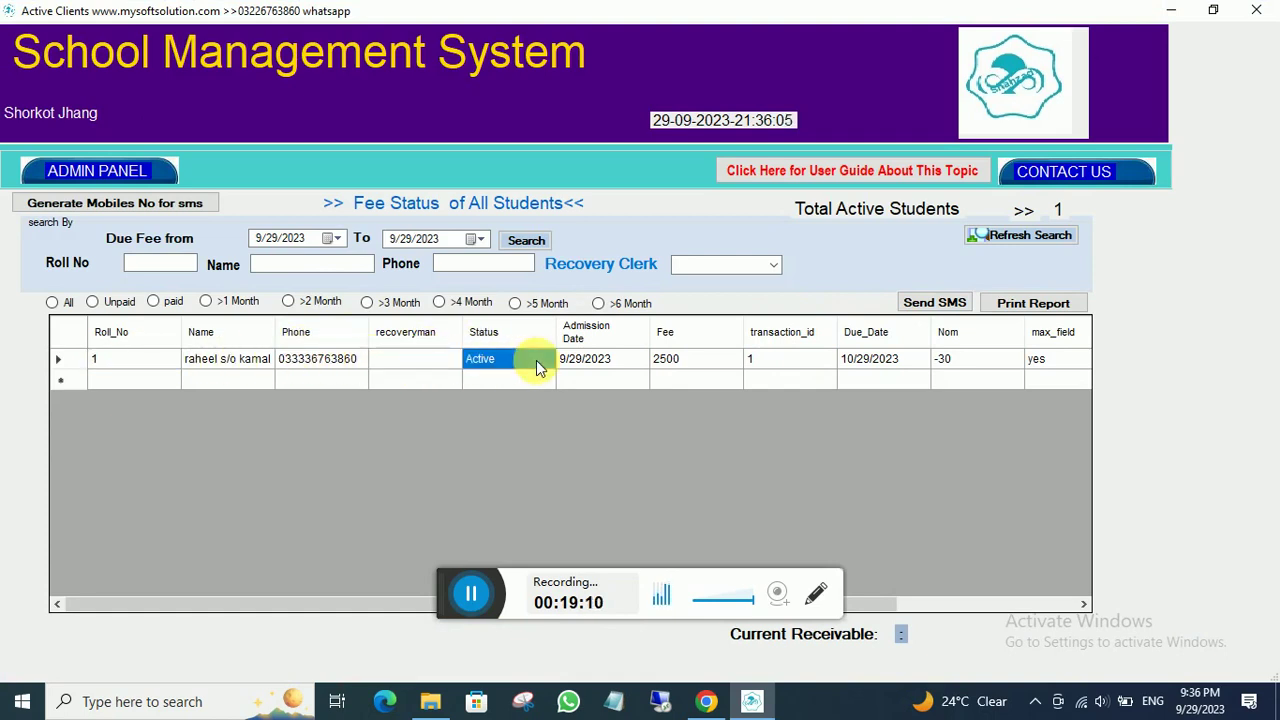
{"action": "left_click", "coordinate": [608, 360]}
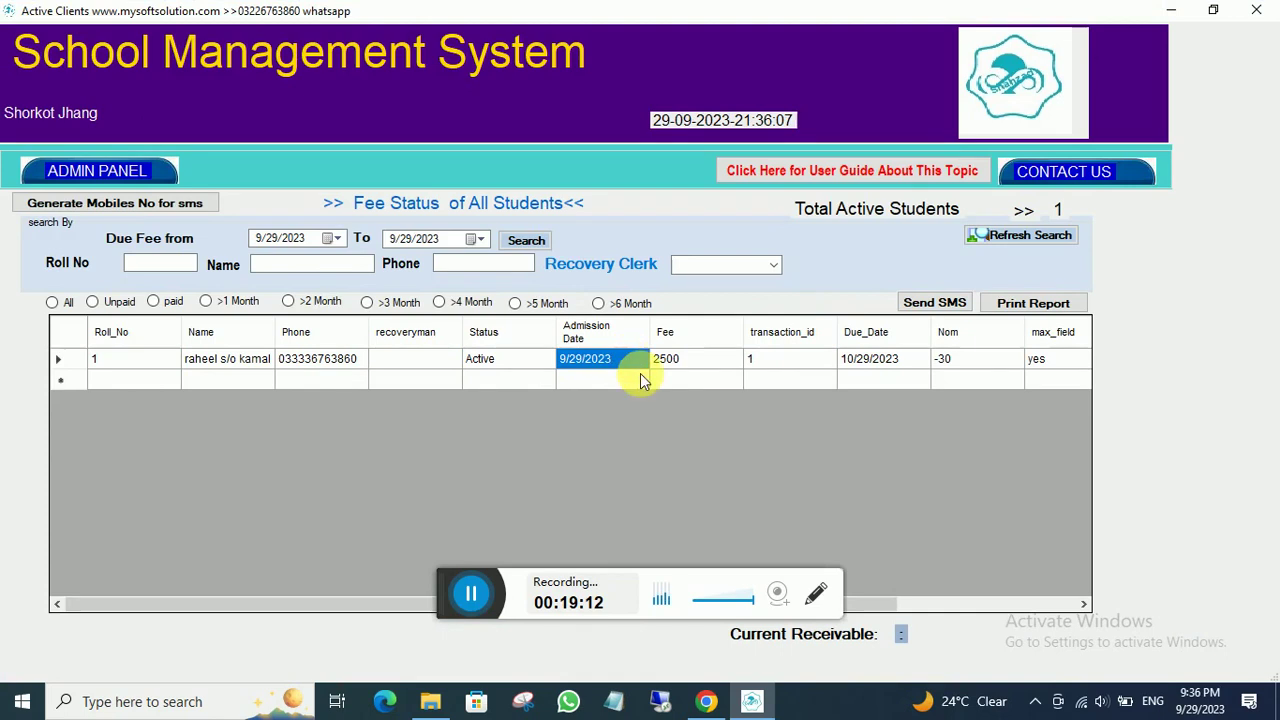
{"action": "left_click", "coordinate": [703, 360]}
{"action": "left_click", "coordinate": [775, 362]}
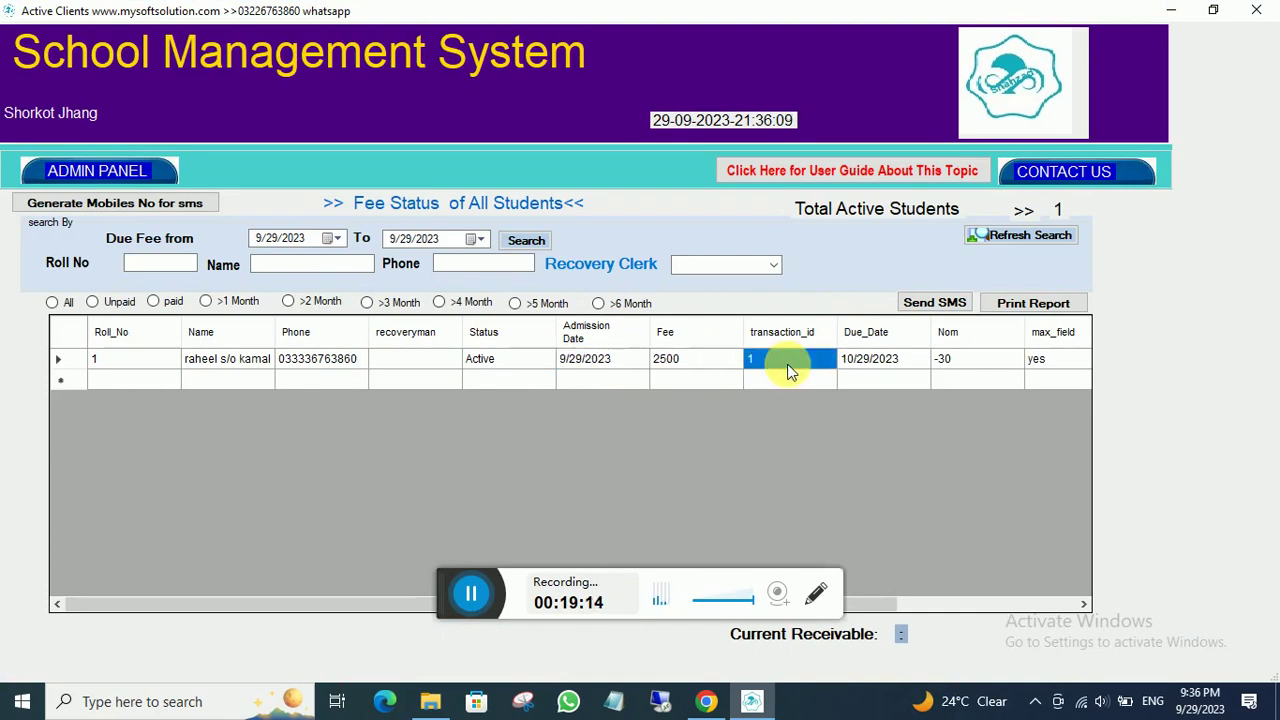
{"action": "left_click", "coordinate": [916, 362]}
{"action": "left_click", "coordinate": [979, 358]}
{"action": "left_click", "coordinate": [1045, 360]}
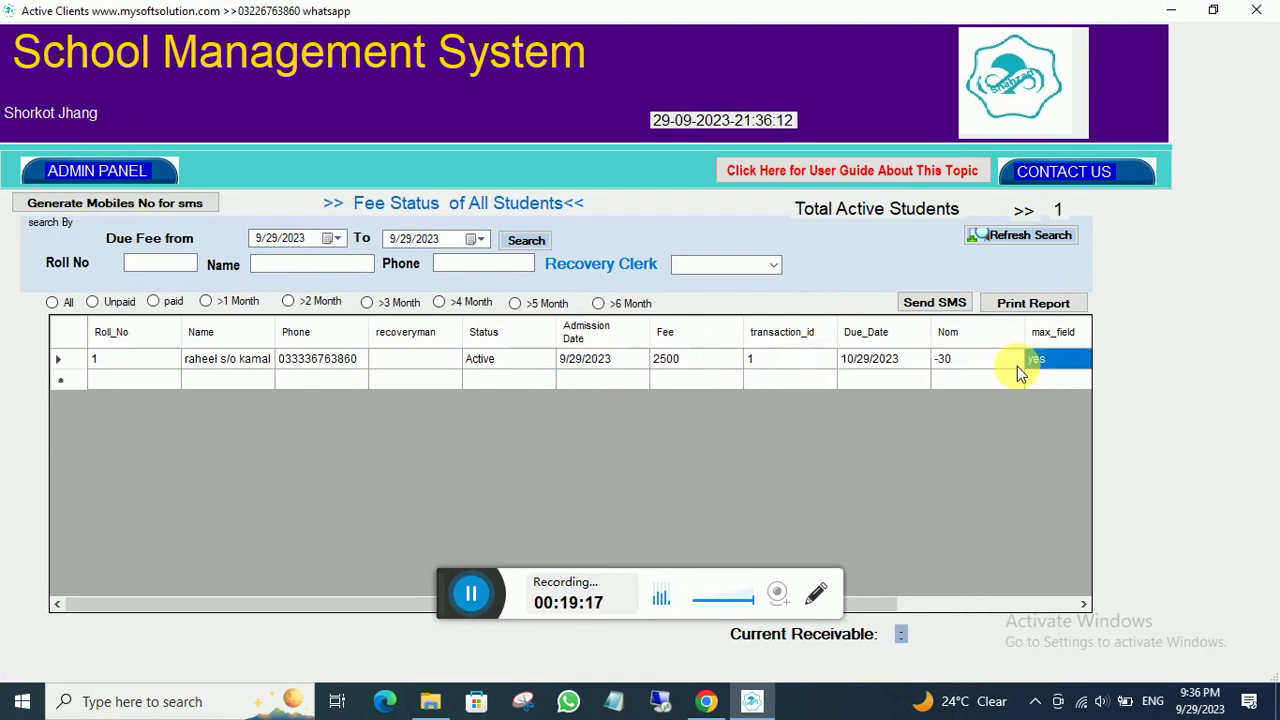
- Revisit the transaction ID, 2500 fee, admission date, Active status and empty recoveryman fields
{"action": "left_click", "coordinate": [777, 365]}
{"action": "left_click", "coordinate": [680, 360]}
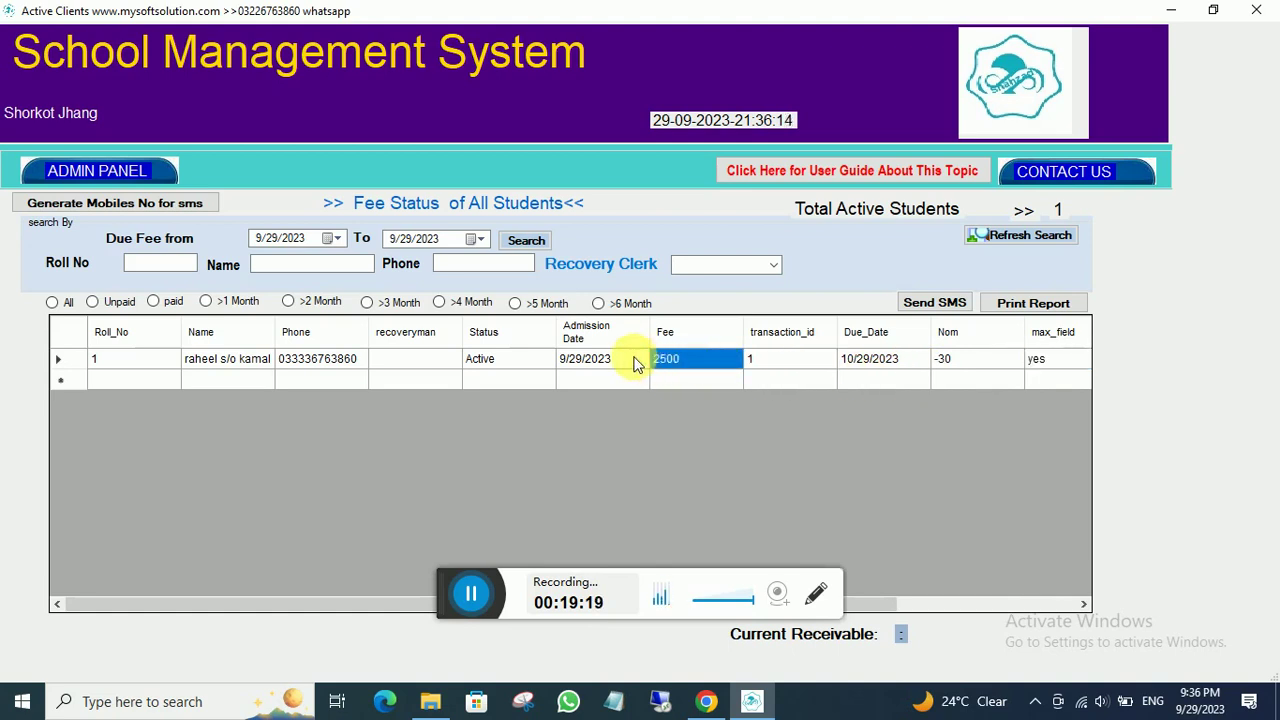
{"action": "left_click", "coordinate": [590, 360]}
{"action": "left_click", "coordinate": [525, 360]}
{"action": "left_click", "coordinate": [436, 360]}
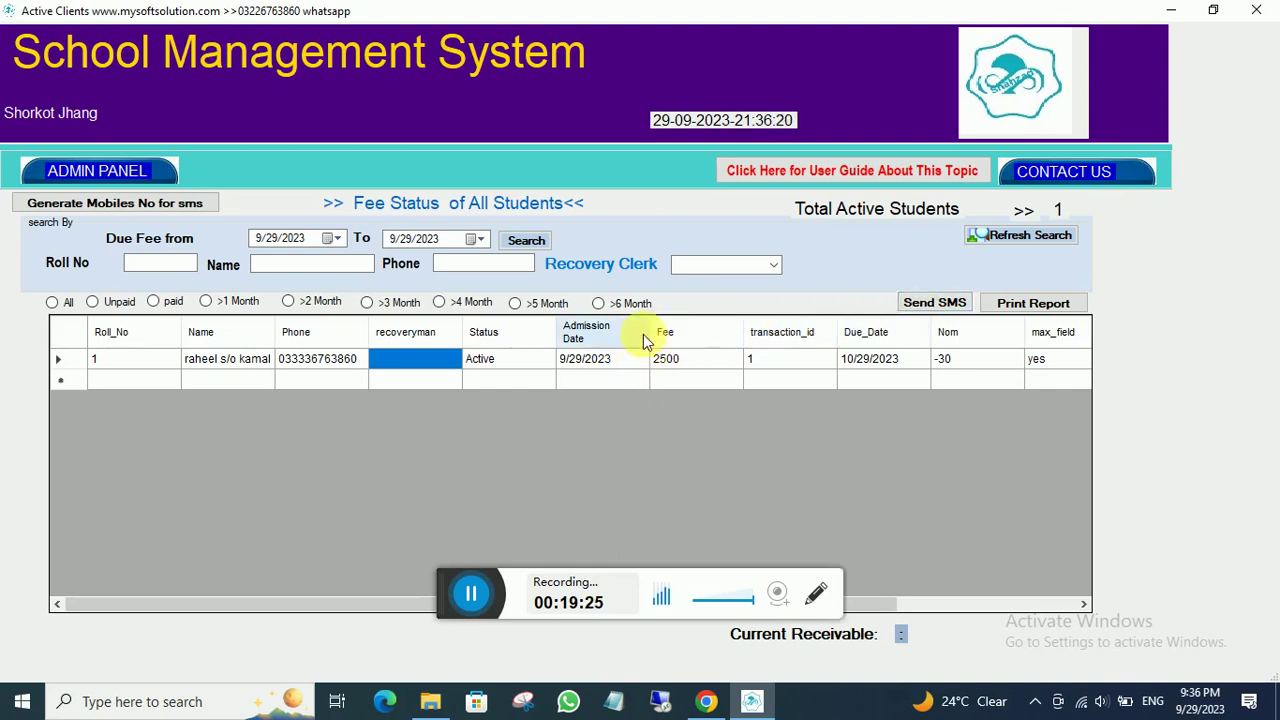
- Open the student's Customer Detail and highlight the 2500 due before moving to Amount
{"action": "double_click", "coordinate": [305, 363]}
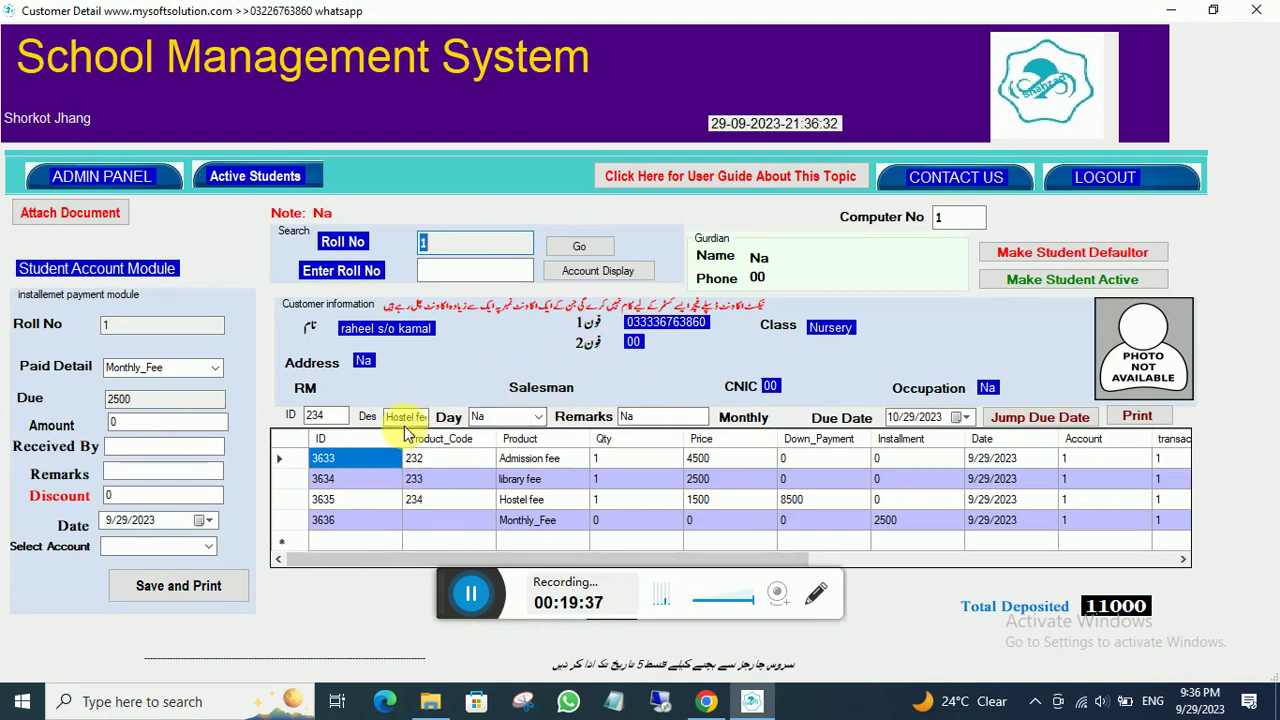
{"action": "left_click", "coordinate": [165, 399]}
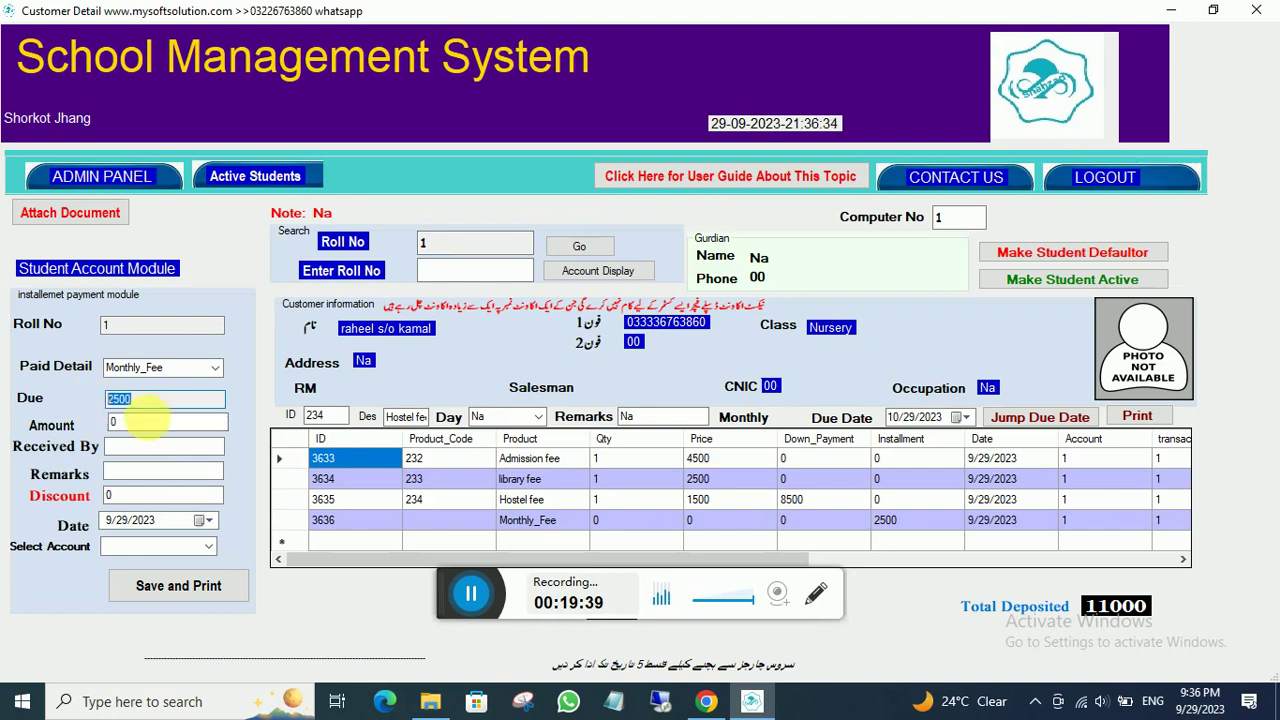
{"action": "key", "text": "Tab"}
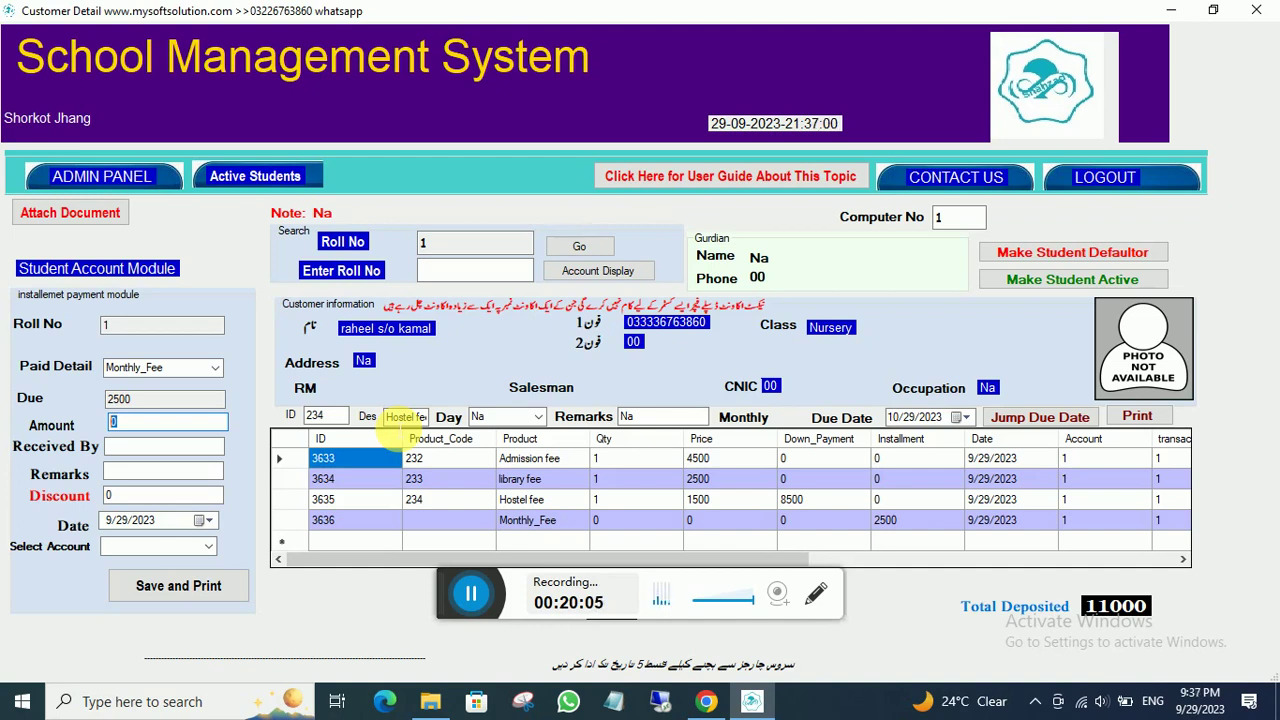
- Attach document22 to the student with the description 'admission for' and dismiss the success message
{"action": "left_click", "coordinate": [57, 221]}
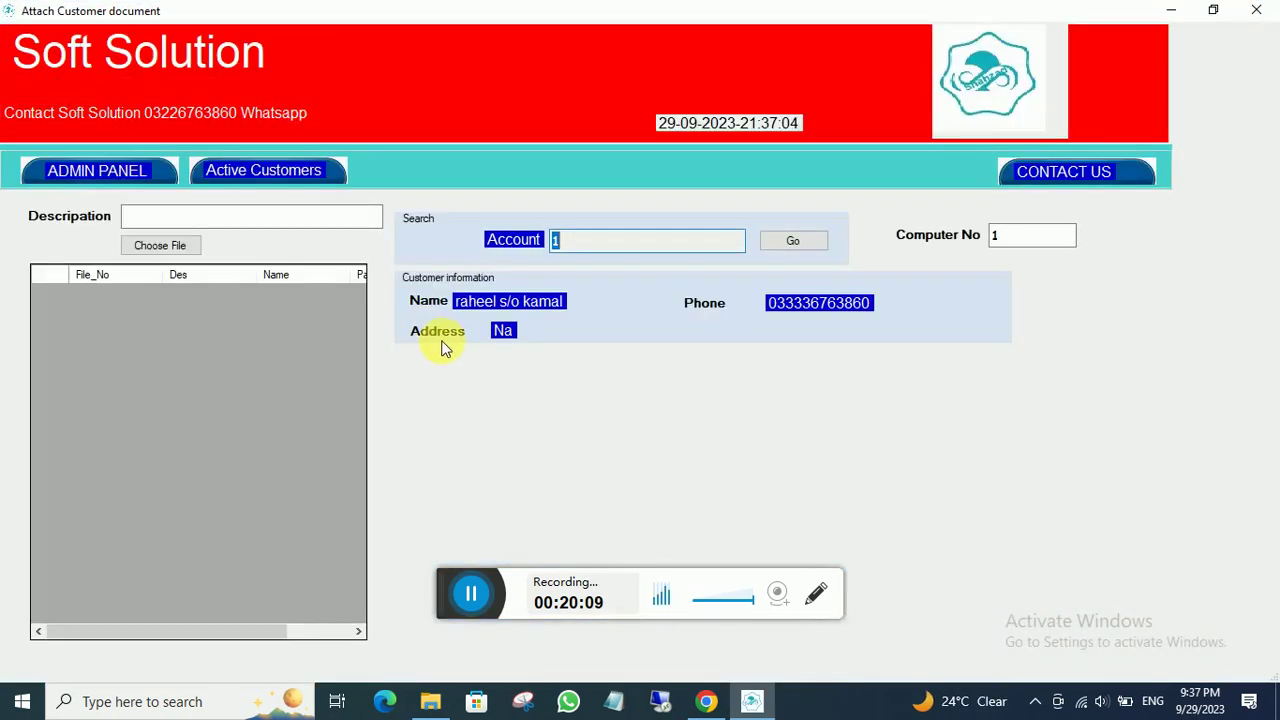
{"action": "left_click", "coordinate": [200, 218]}
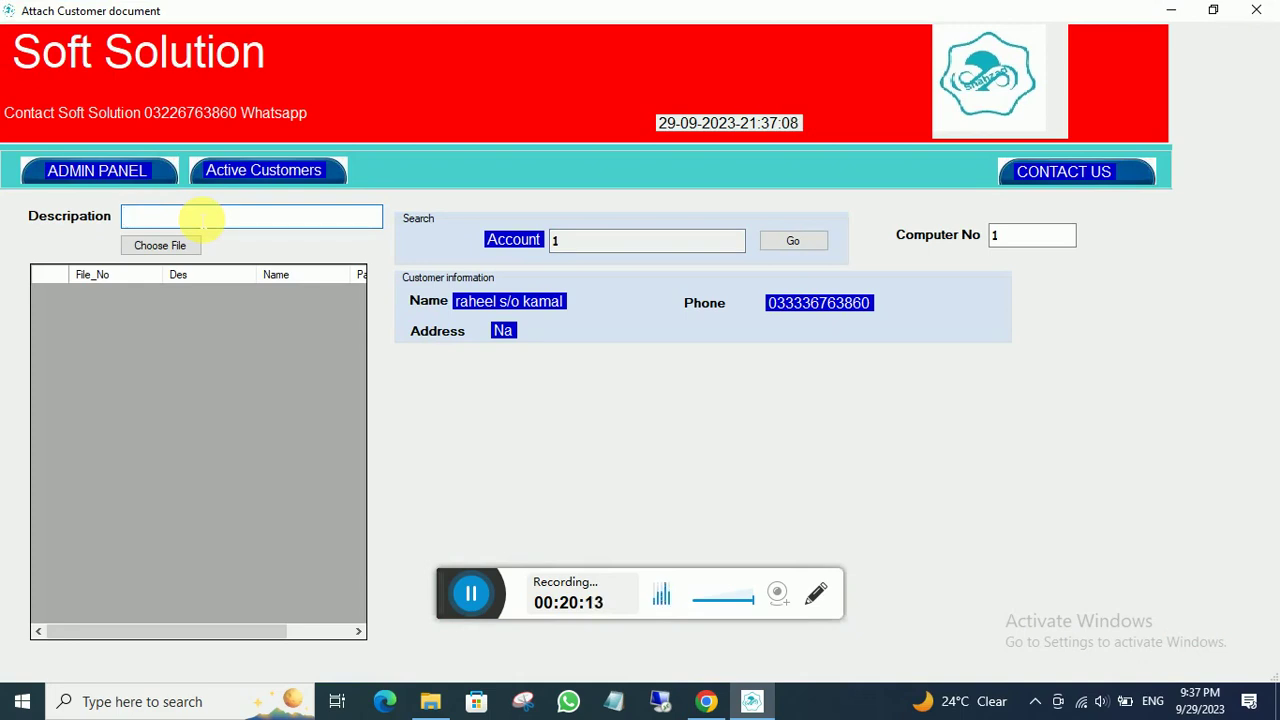
{"action": "type", "text": "admission"}
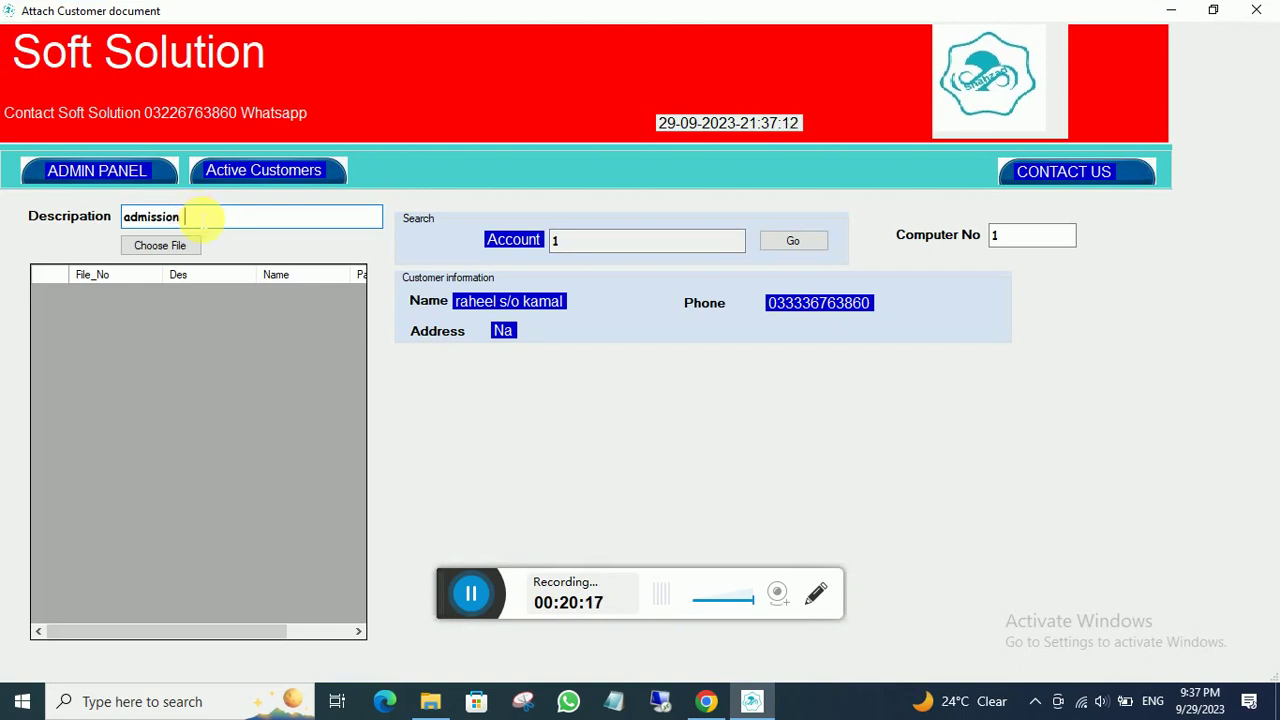
{"action": "type", "text": " form"}
{"action": "left_click", "coordinate": [162, 245]}
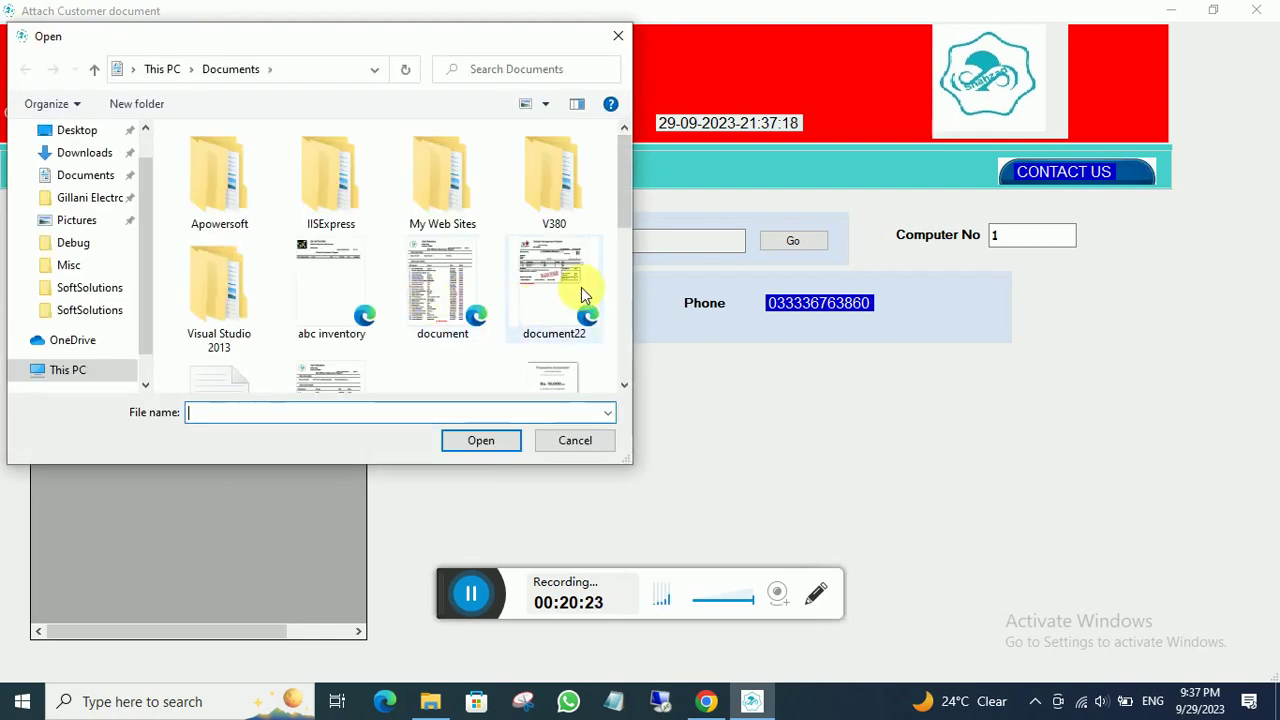
{"action": "left_click", "coordinate": [550, 286]}
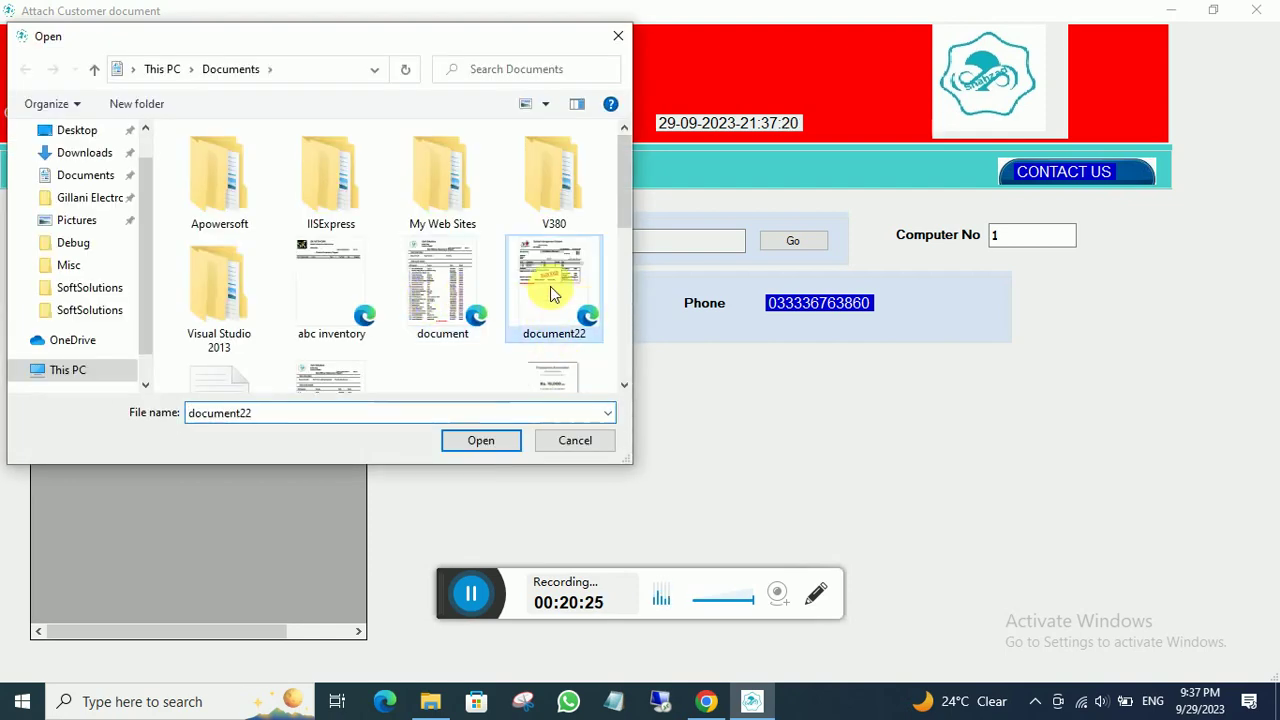
{"action": "left_click", "coordinate": [497, 441]}
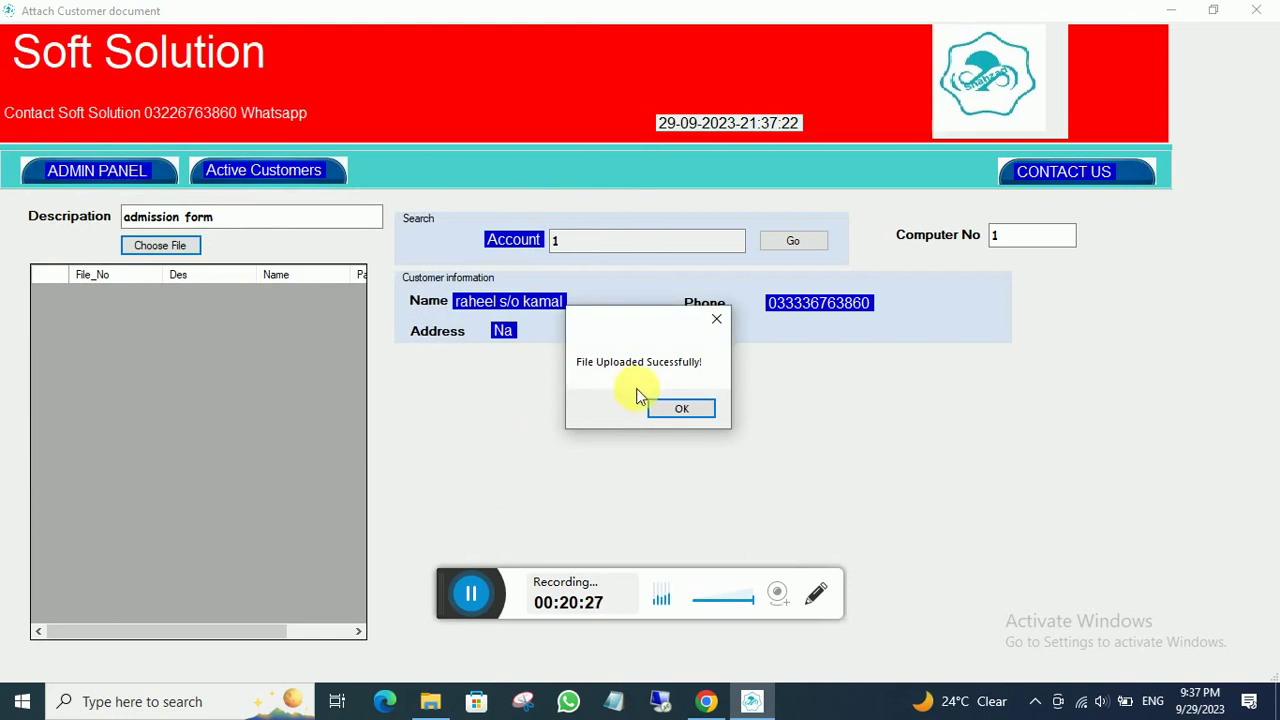
{"action": "left_click", "coordinate": [676, 407]}
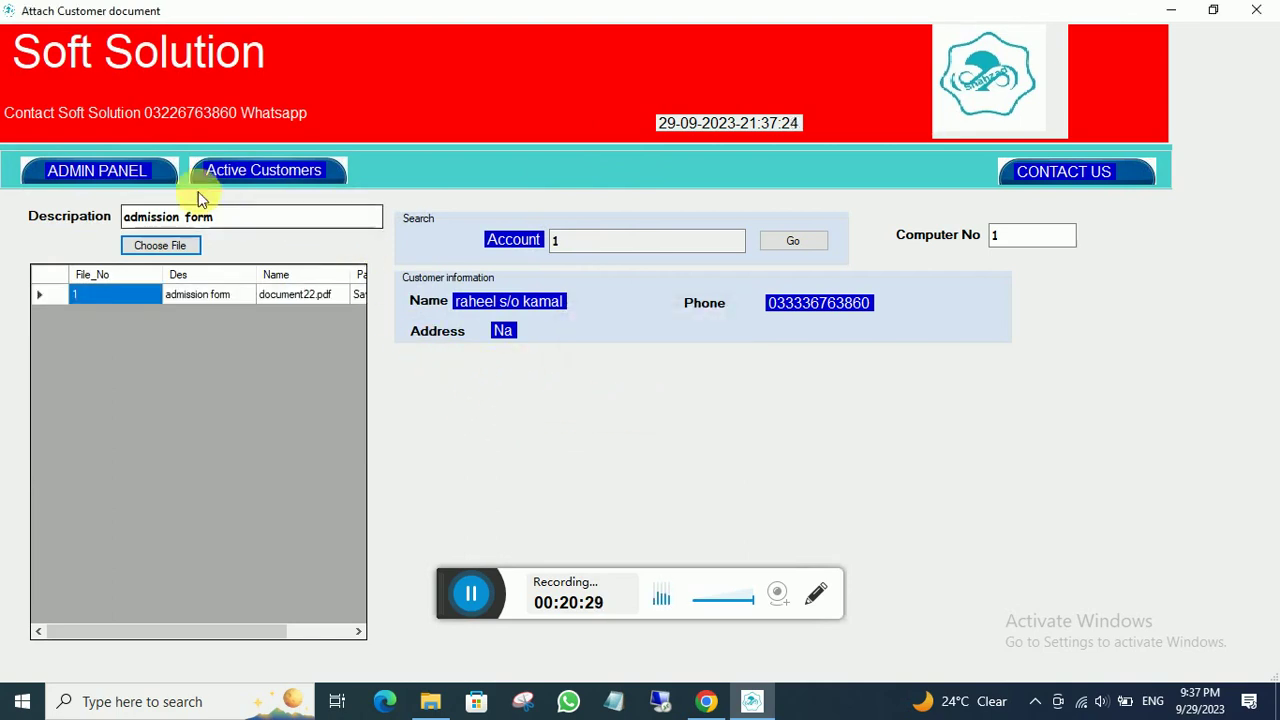
- Return to the student's account detail and open the attached document22.pdf
{"action": "left_click", "coordinate": [105, 168]}
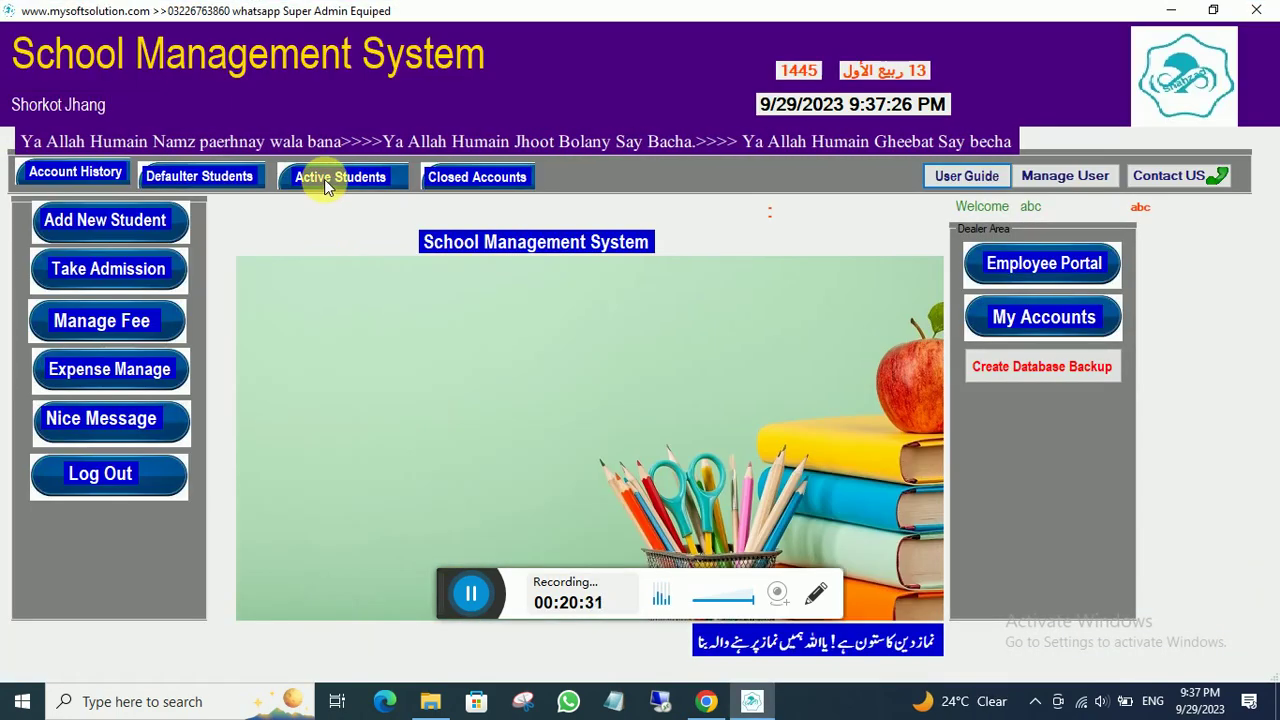
{"action": "left_click", "coordinate": [324, 179]}
{"action": "double_click", "coordinate": [343, 358]}
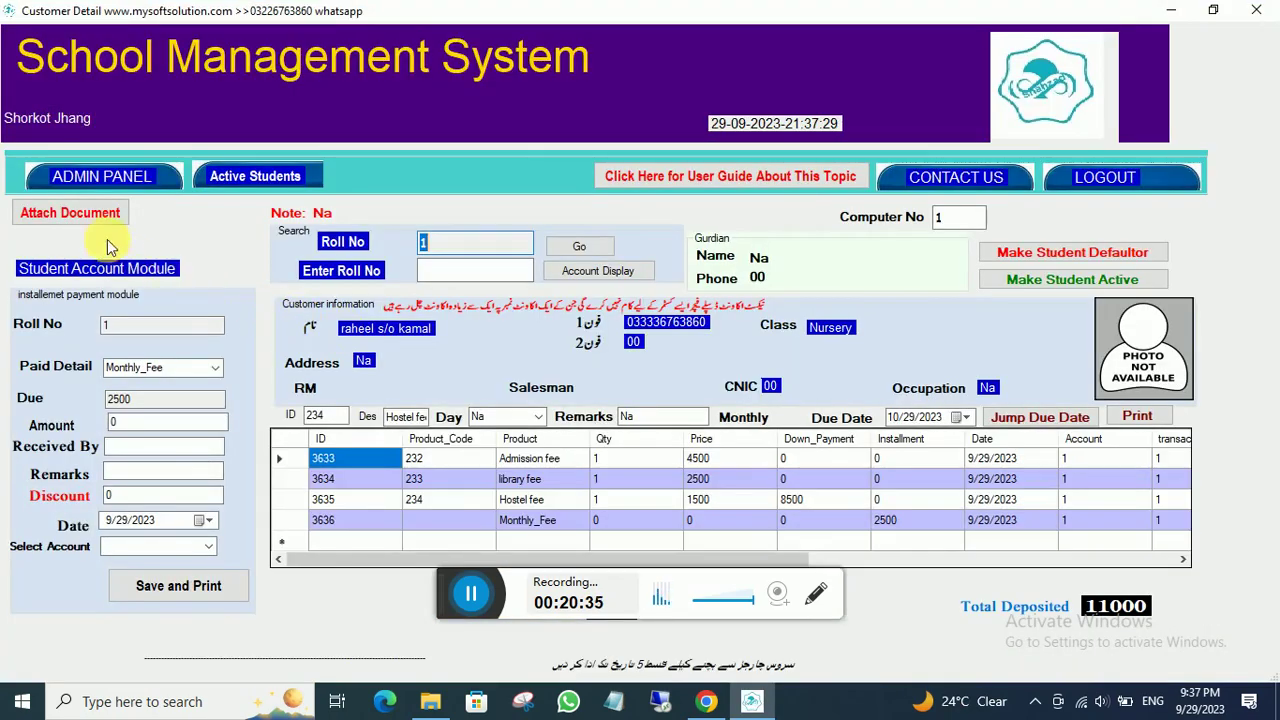
{"action": "left_click", "coordinate": [72, 213]}
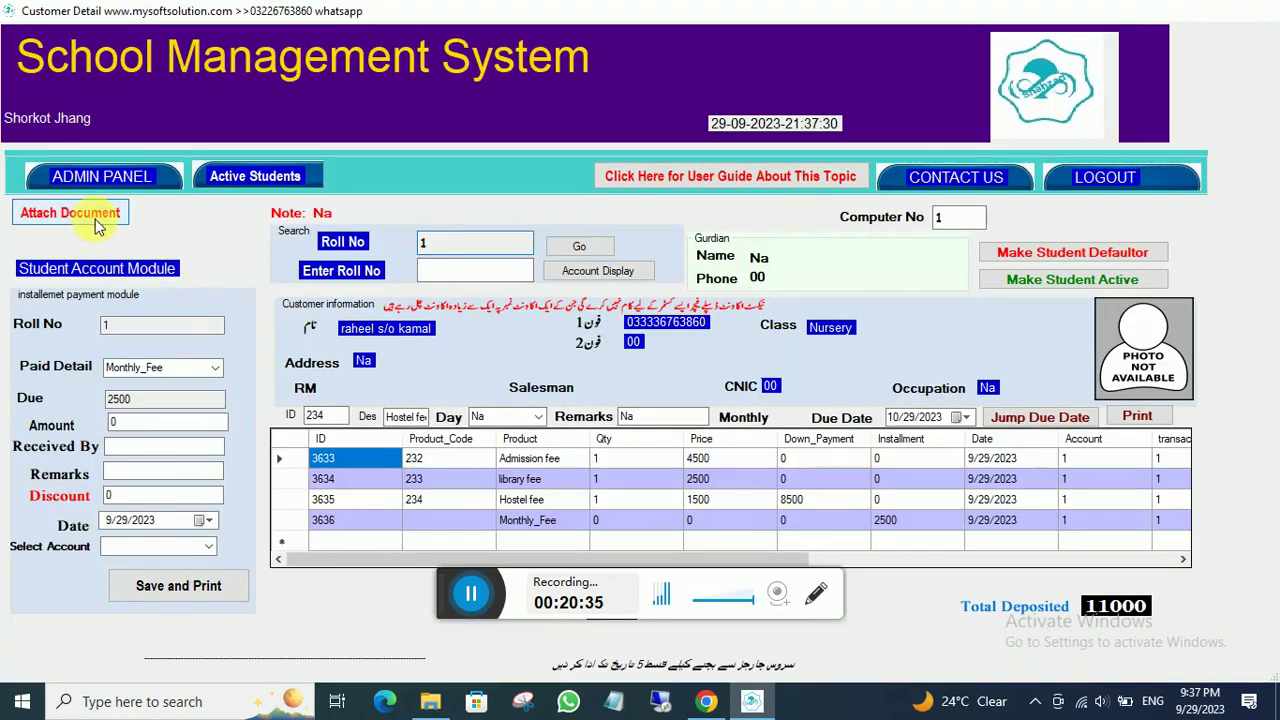
{"action": "left_click", "coordinate": [266, 298]}
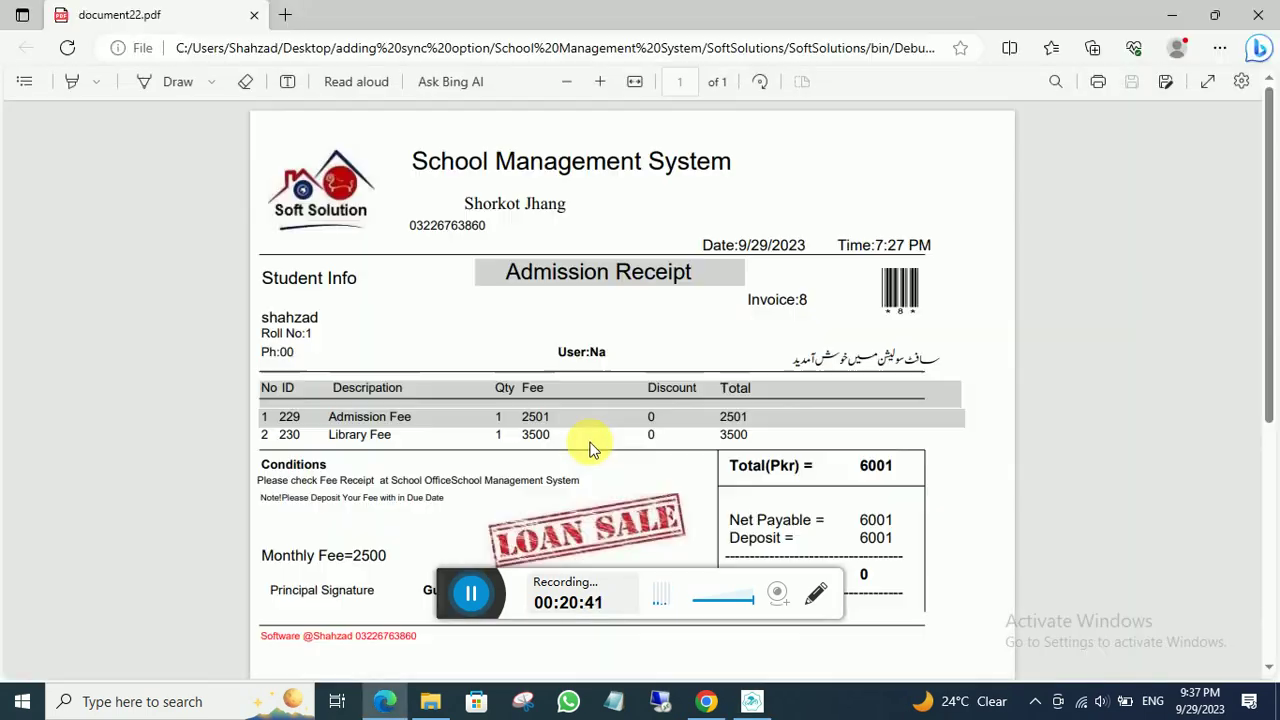
- Scroll through the admission receipt PDF, then minimize Edge to reveal the attachment form
{"action": "scroll", "coordinate": [552, 380], "scroll_direction": "down", "scroll_amount": 3}
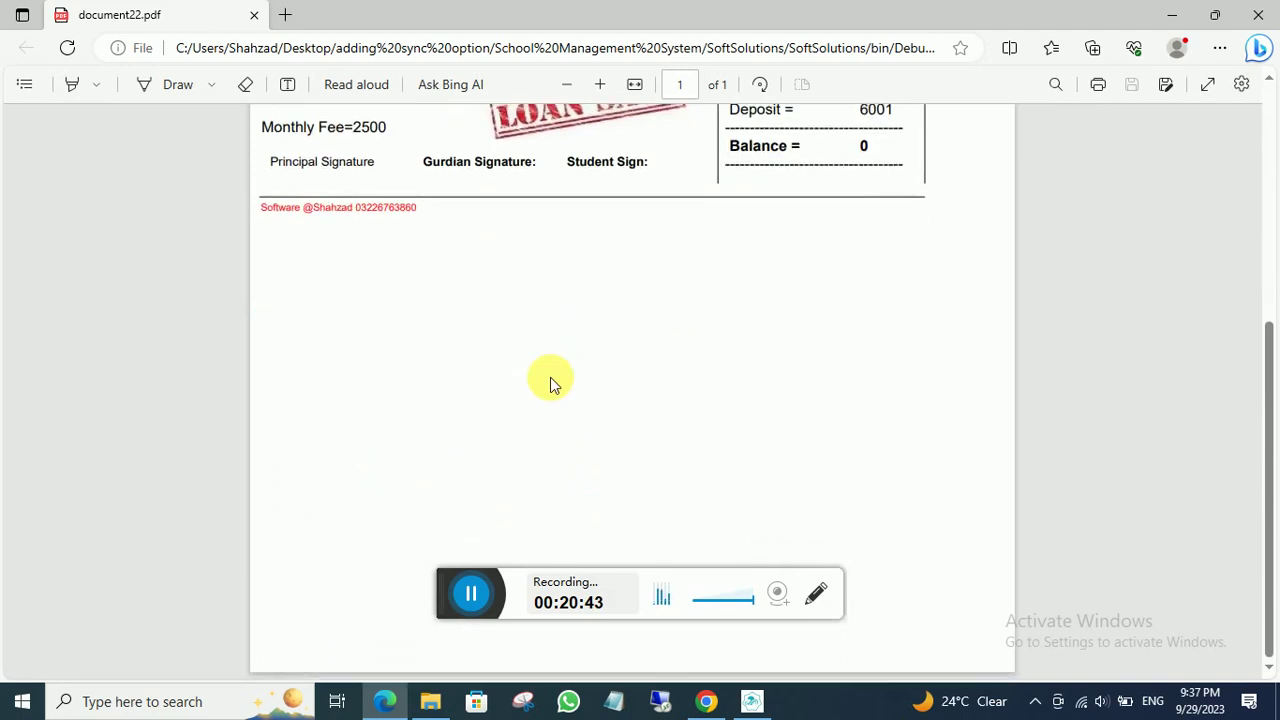
{"action": "scroll", "coordinate": [551, 380], "scroll_direction": "up", "scroll_amount": 5}
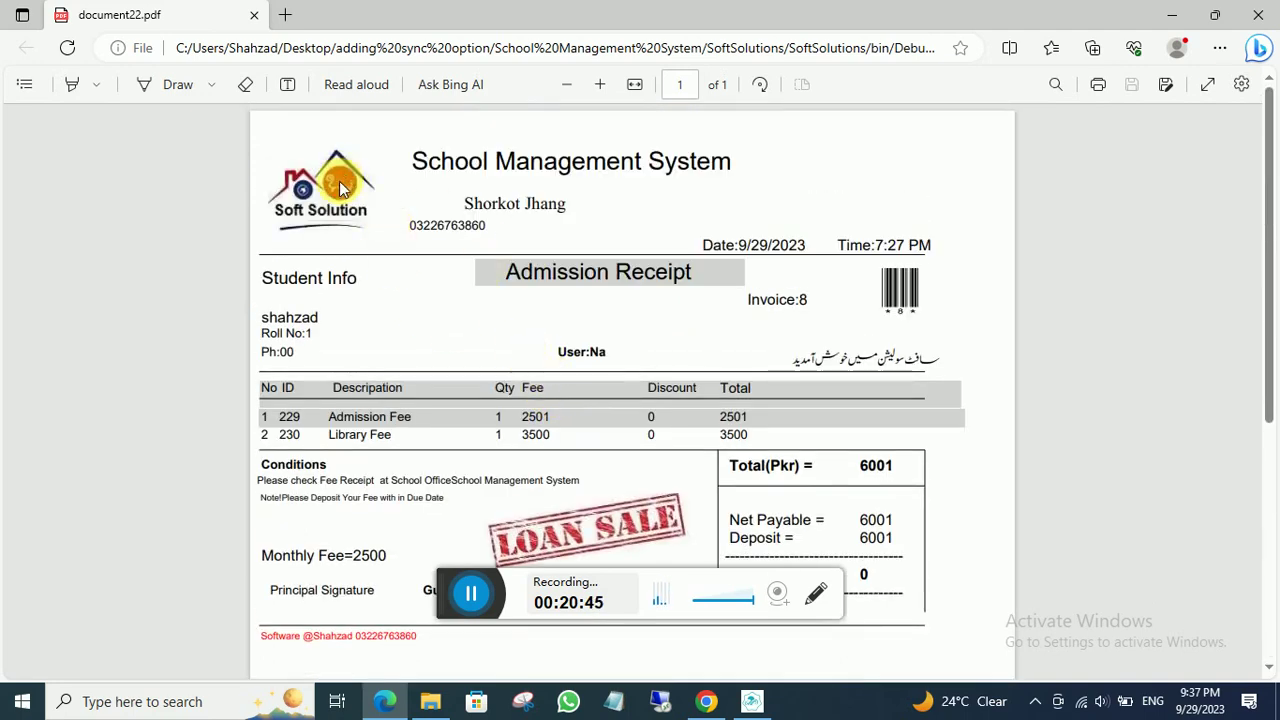
{"action": "left_click", "coordinate": [1168, 16]}
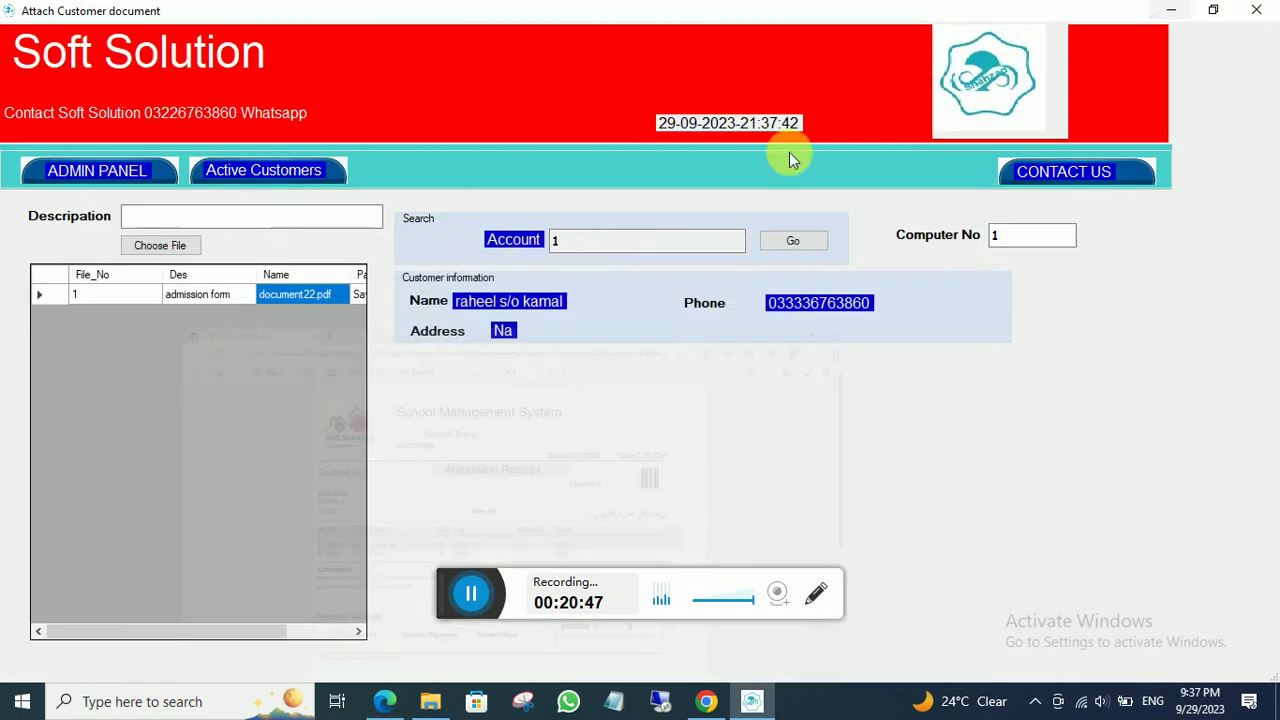
- Search the account history for 9/29/2023 with transaction type All, then go back to the admin panel
{"action": "left_click", "coordinate": [151, 177]}
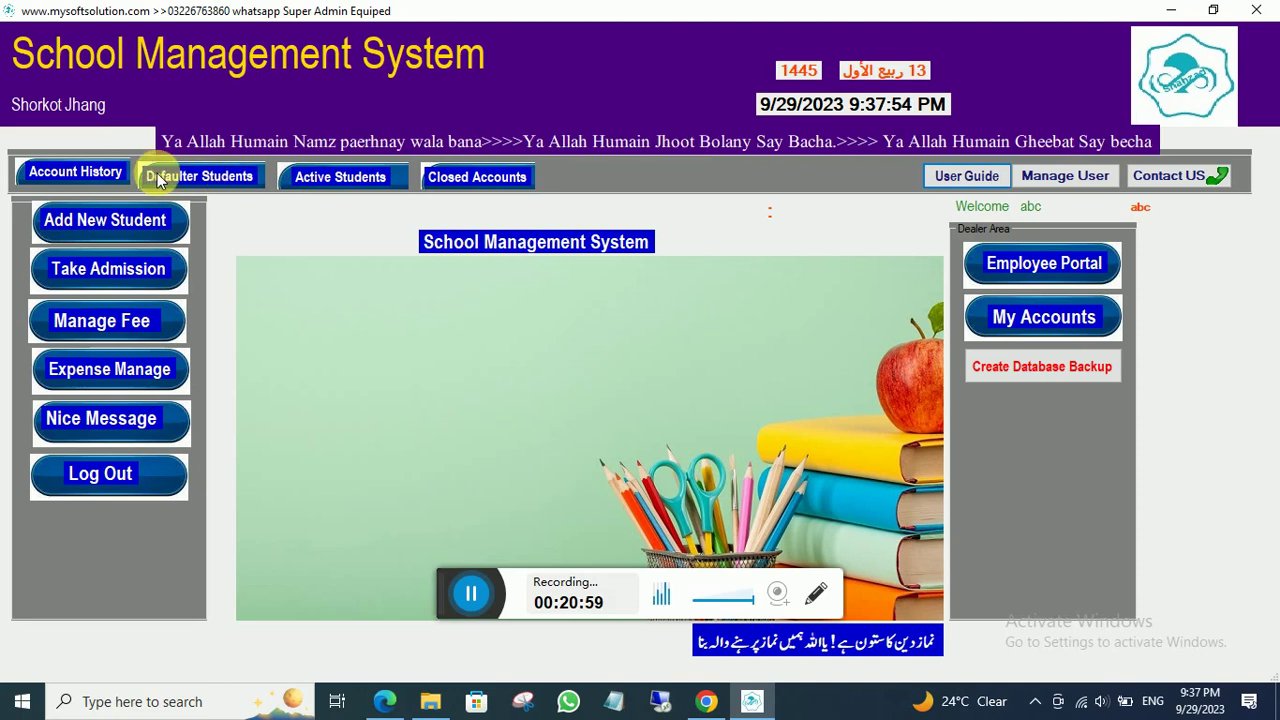
{"action": "left_click", "coordinate": [77, 173]}
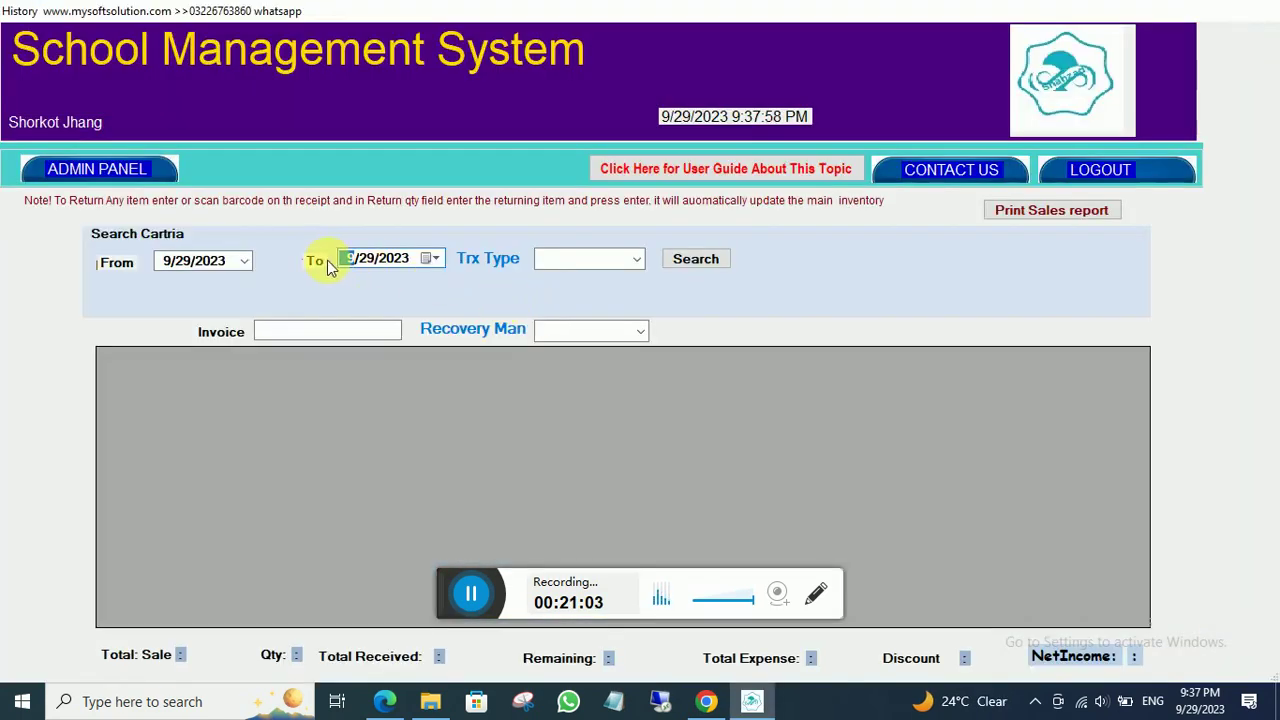
{"action": "left_click", "coordinate": [625, 259]}
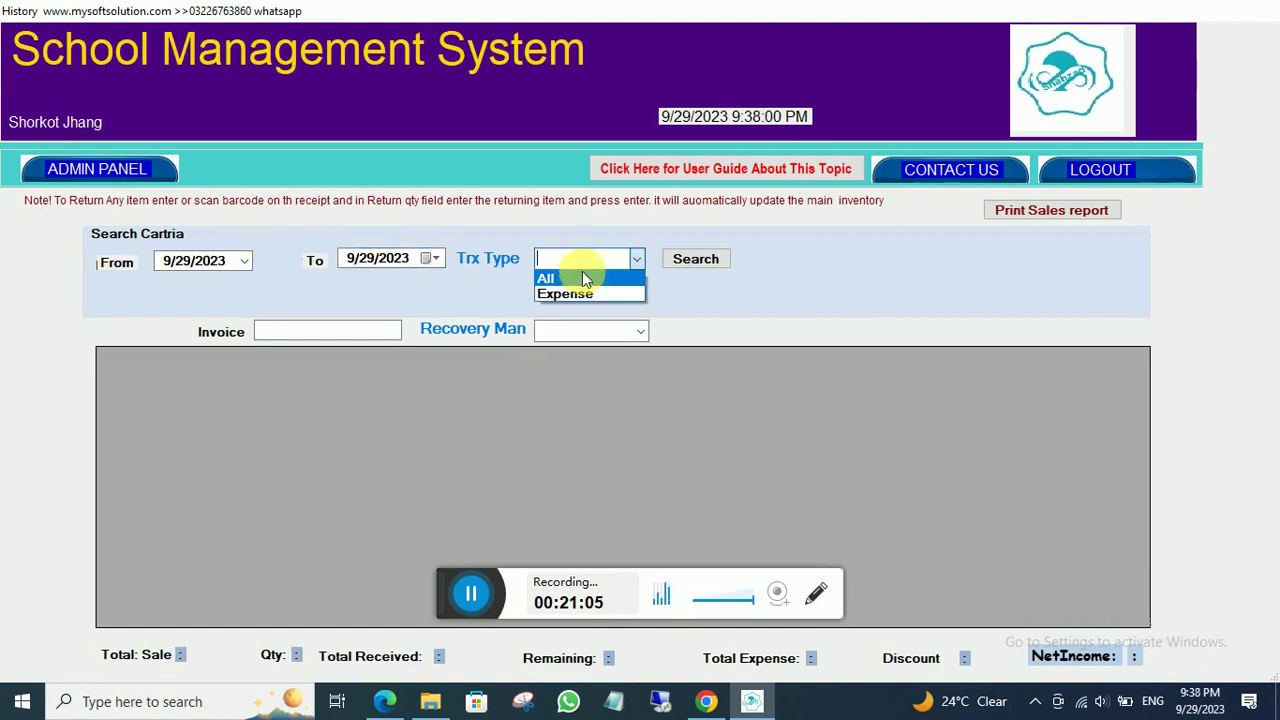
{"action": "left_click", "coordinate": [586, 279]}
{"action": "left_click", "coordinate": [675, 260]}
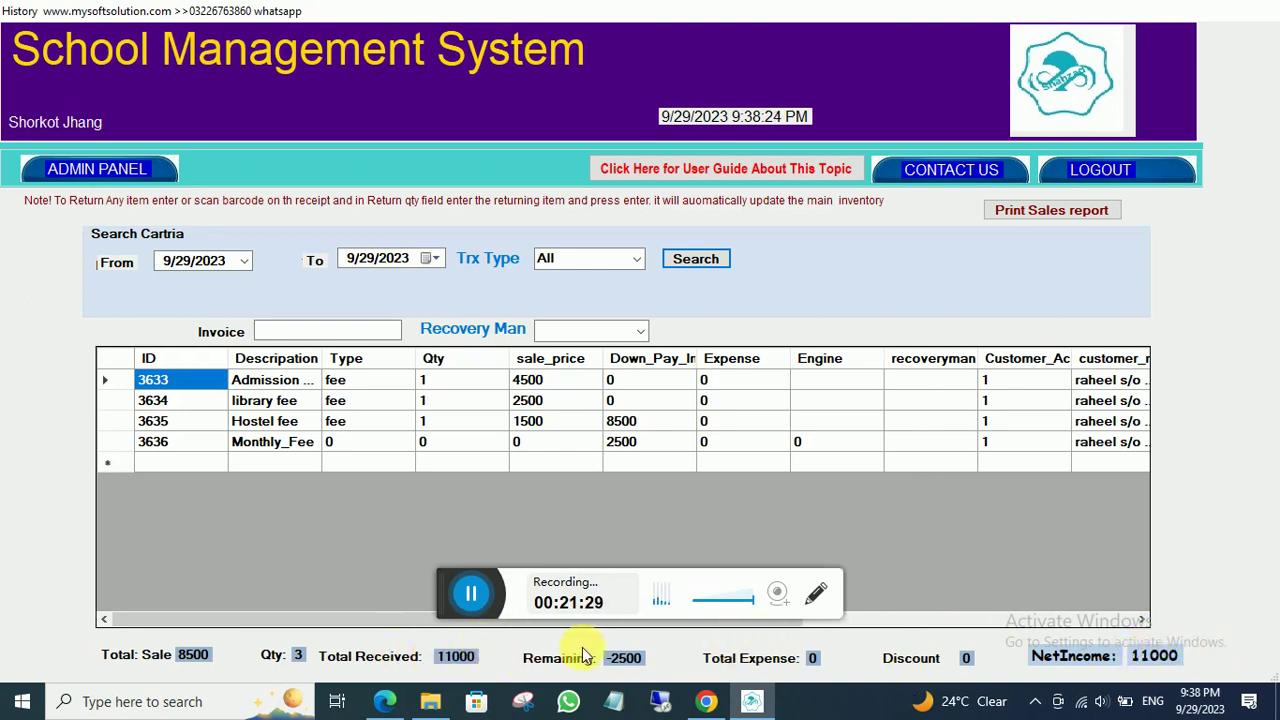
{"action": "left_click", "coordinate": [112, 168]}
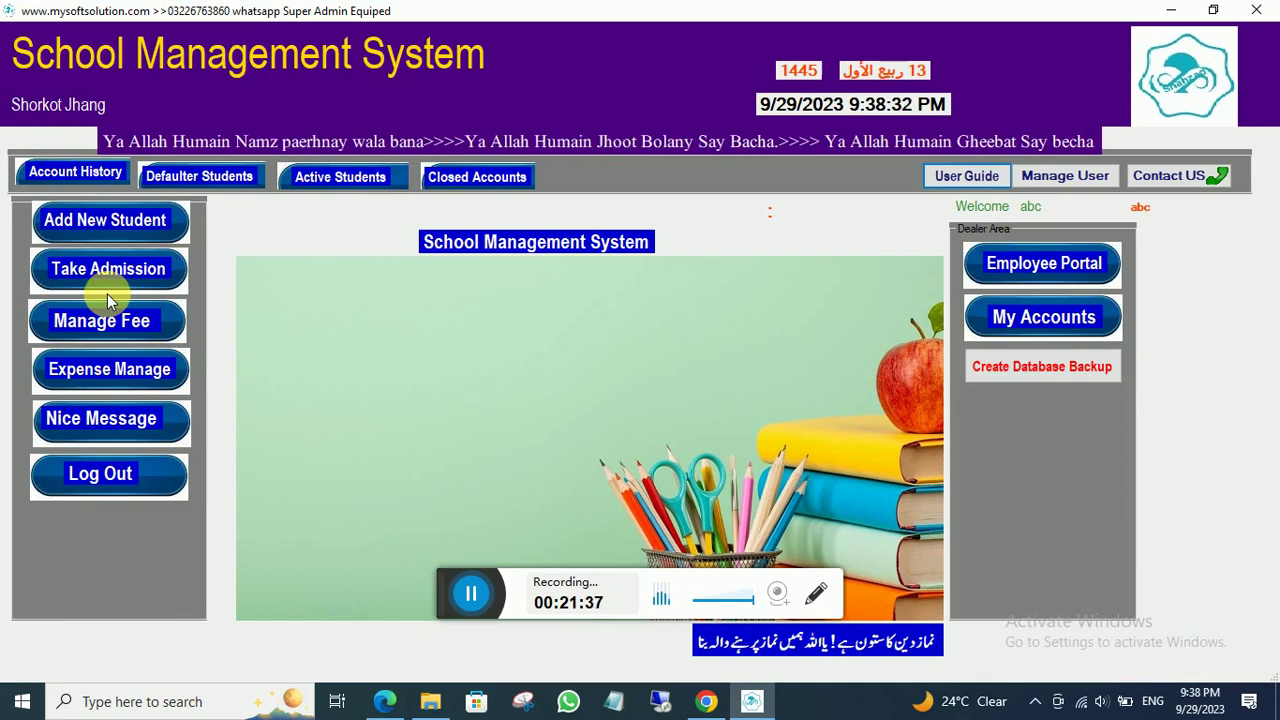
- Open Expense Manage and bring up the Add Expense Type window listing Stationary, Staff Salary and Electric Bill
{"action": "left_click", "coordinate": [103, 372]}
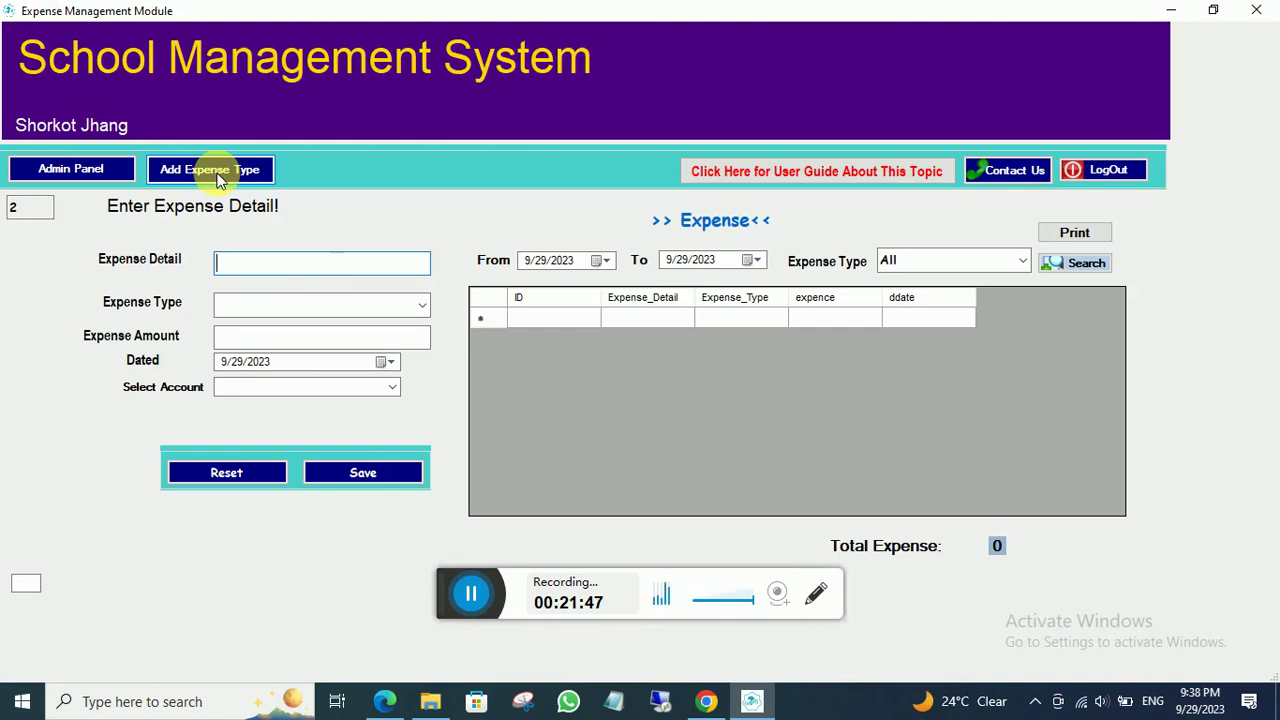
{"action": "left_click", "coordinate": [218, 176]}
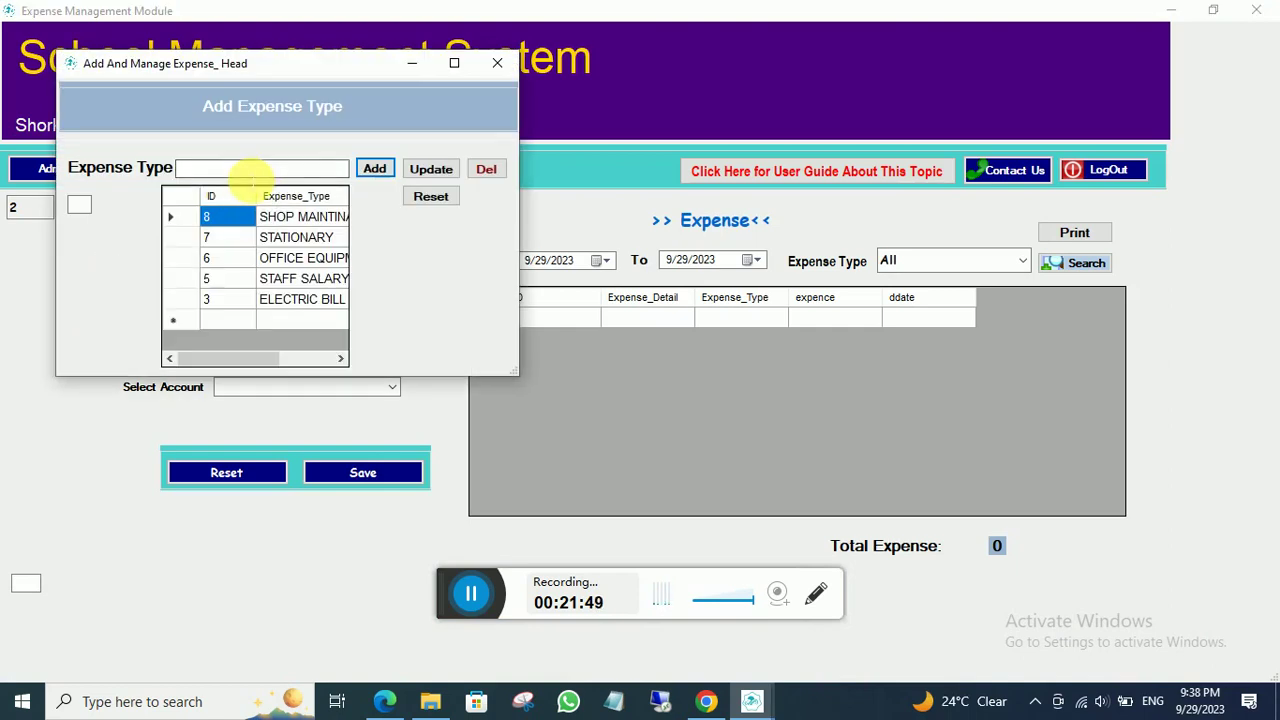
- Select SHOP MAINTINACE, delete and confirm it, reset the form, and close the Add Expense Type window
{"action": "left_click", "coordinate": [295, 220]}
{"action": "left_click", "coordinate": [486, 172]}
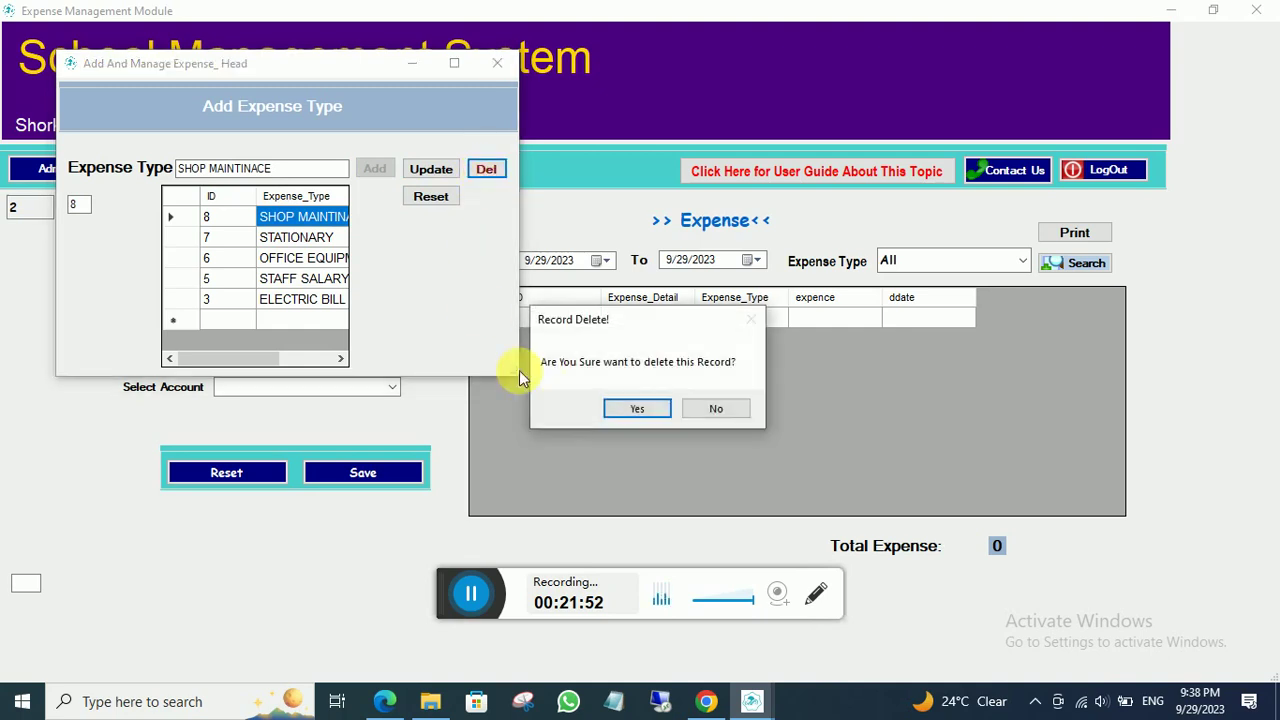
{"action": "left_click", "coordinate": [632, 410]}
{"action": "left_click", "coordinate": [630, 408]}
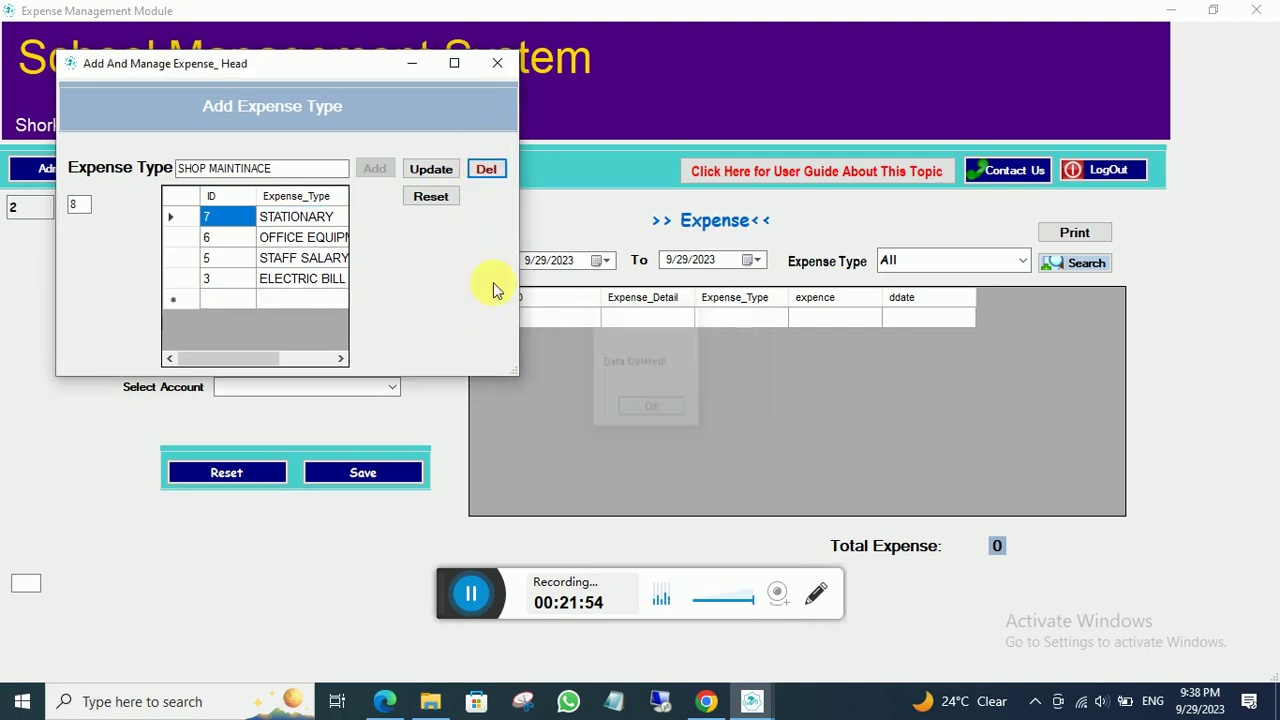
{"action": "left_click", "coordinate": [435, 199]}
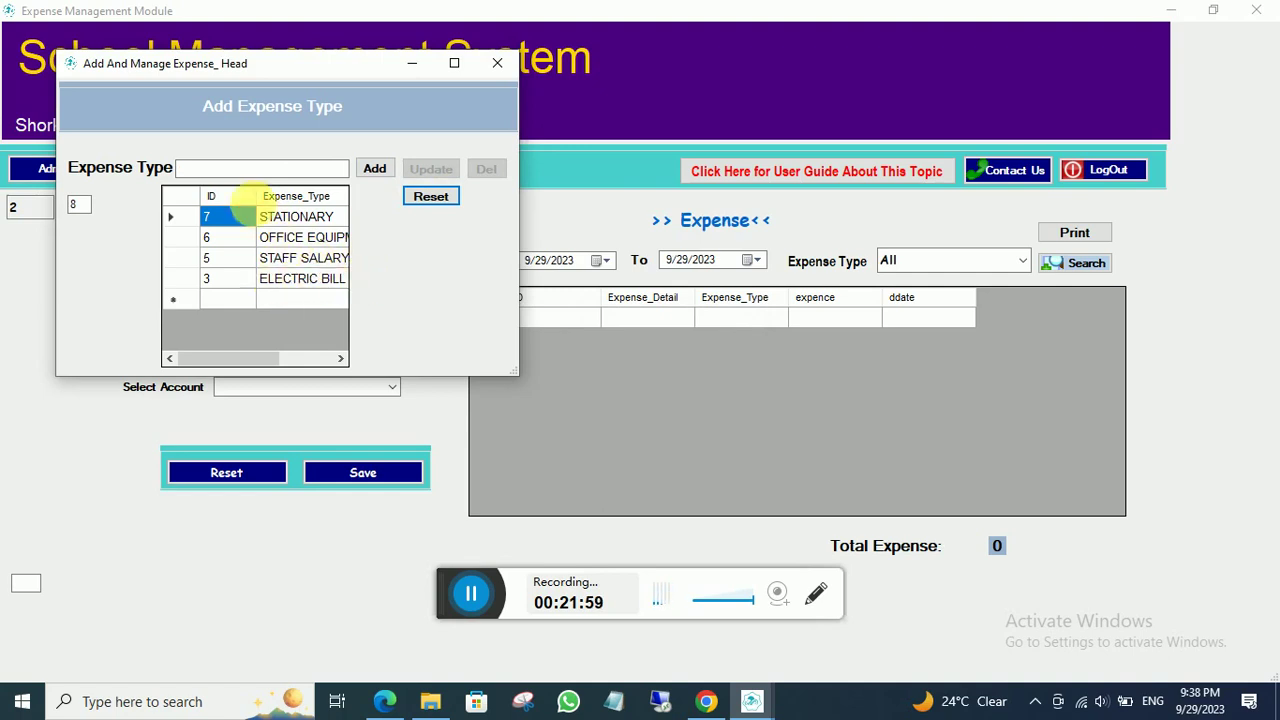
{"action": "left_click", "coordinate": [234, 171]}
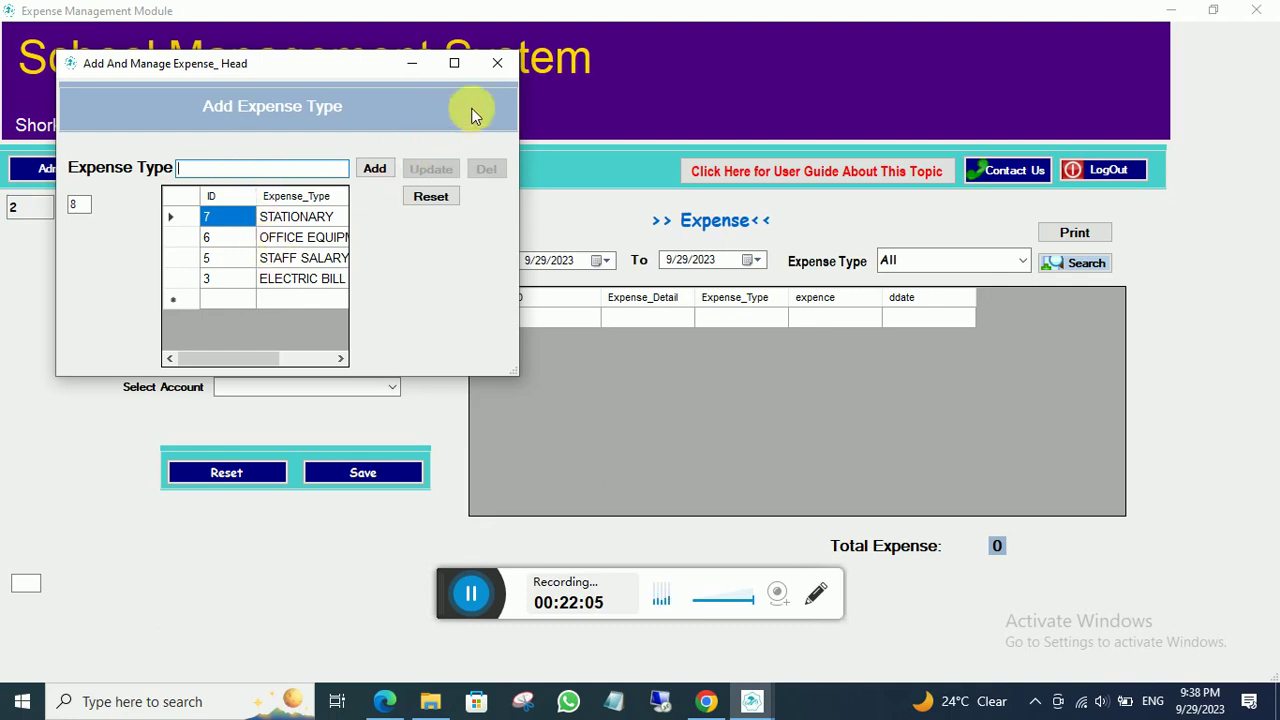
{"action": "left_click", "coordinate": [497, 63]}
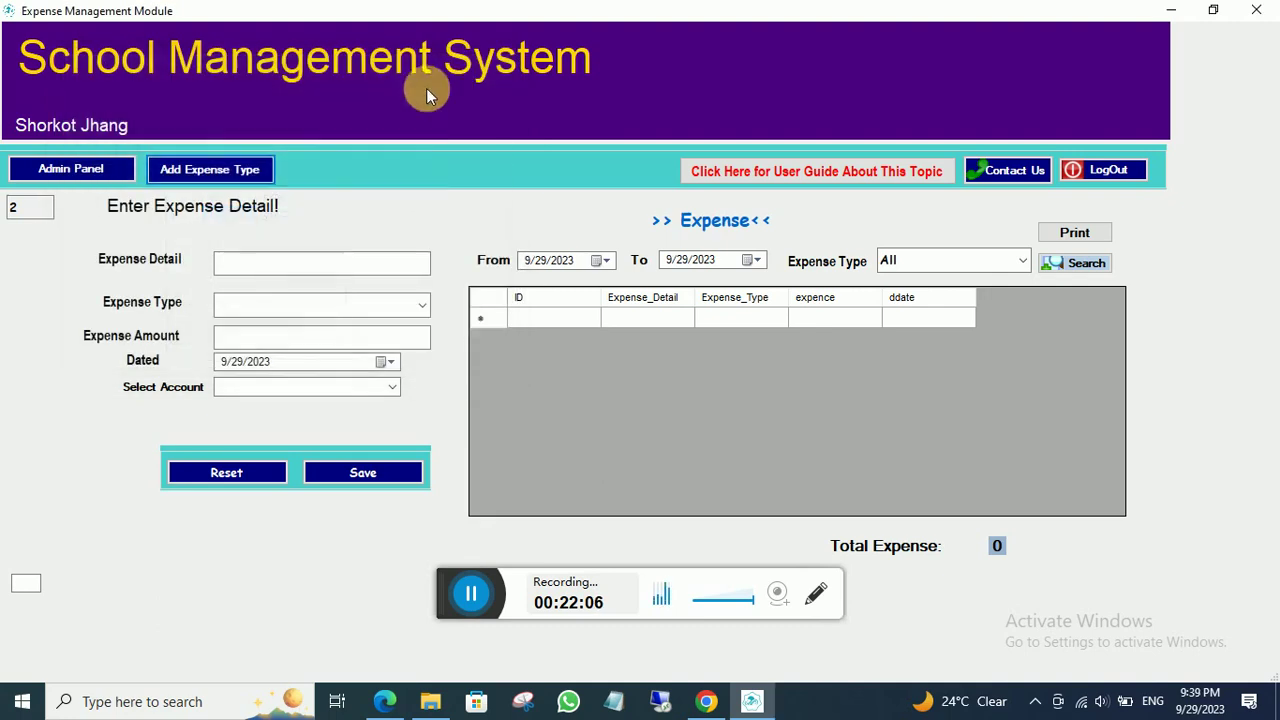
{"action": "left_click", "coordinate": [251, 268]}
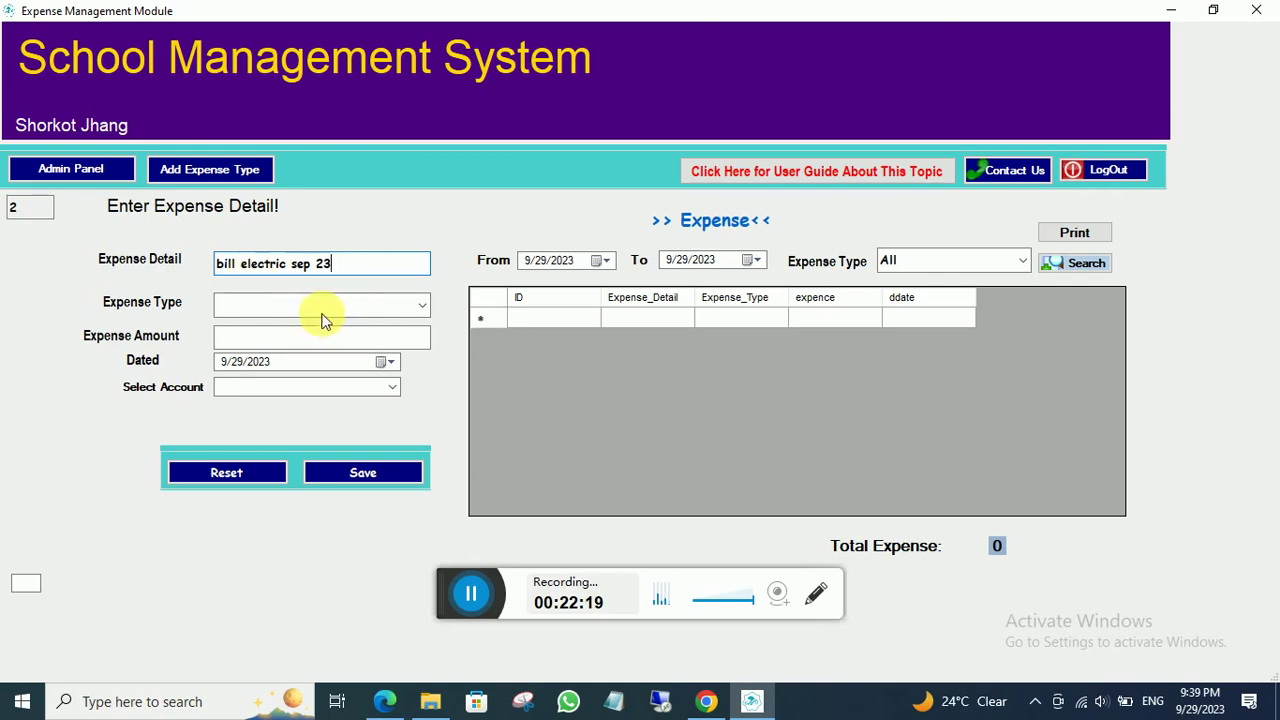
- Save a 2500 ELECTRIC BILL expense paid from Fee Account and acknowledge the confirmation
{"action": "left_click", "coordinate": [422, 306]}
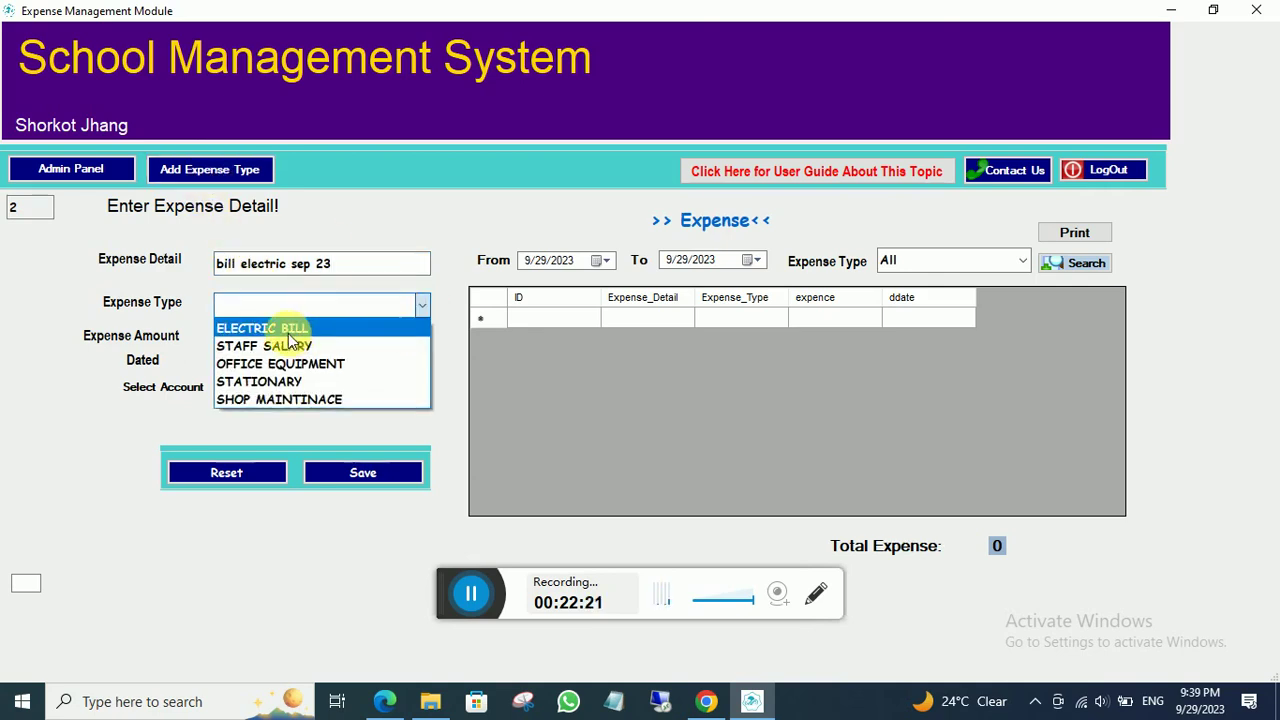
{"action": "left_click", "coordinate": [289, 334]}
{"action": "left_click", "coordinate": [315, 341]}
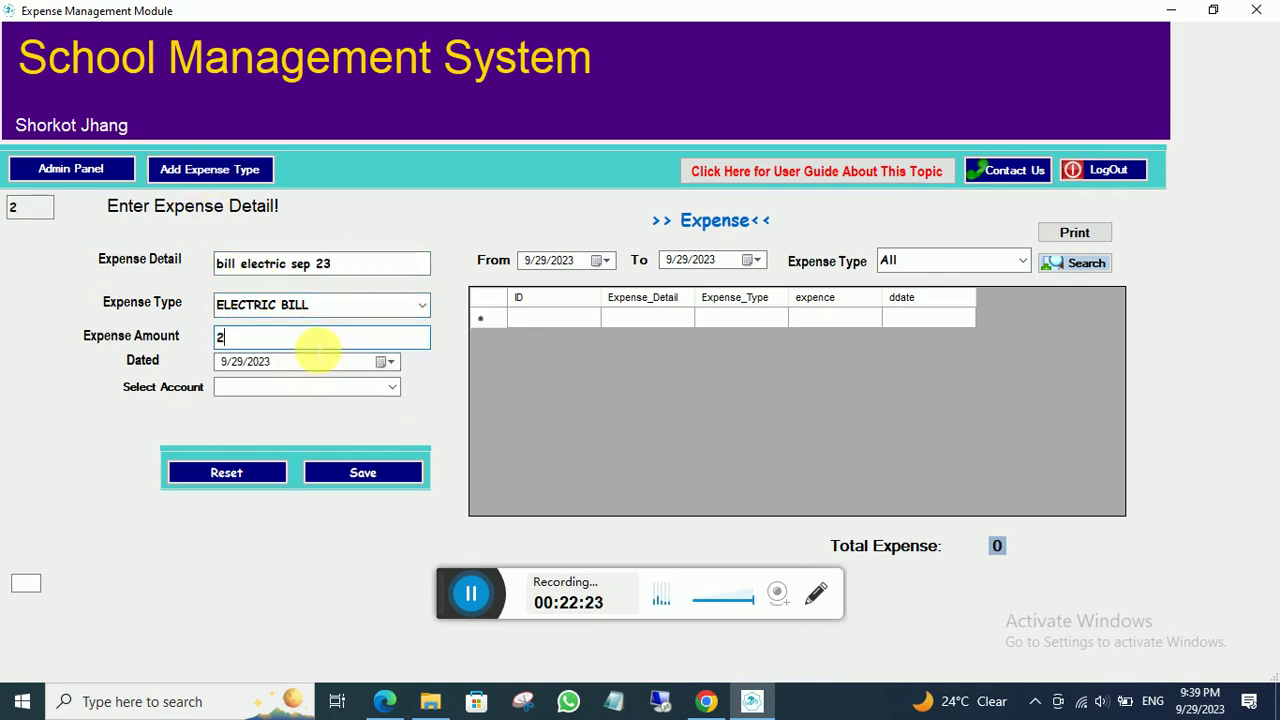
{"action": "left_click", "coordinate": [392, 387]}
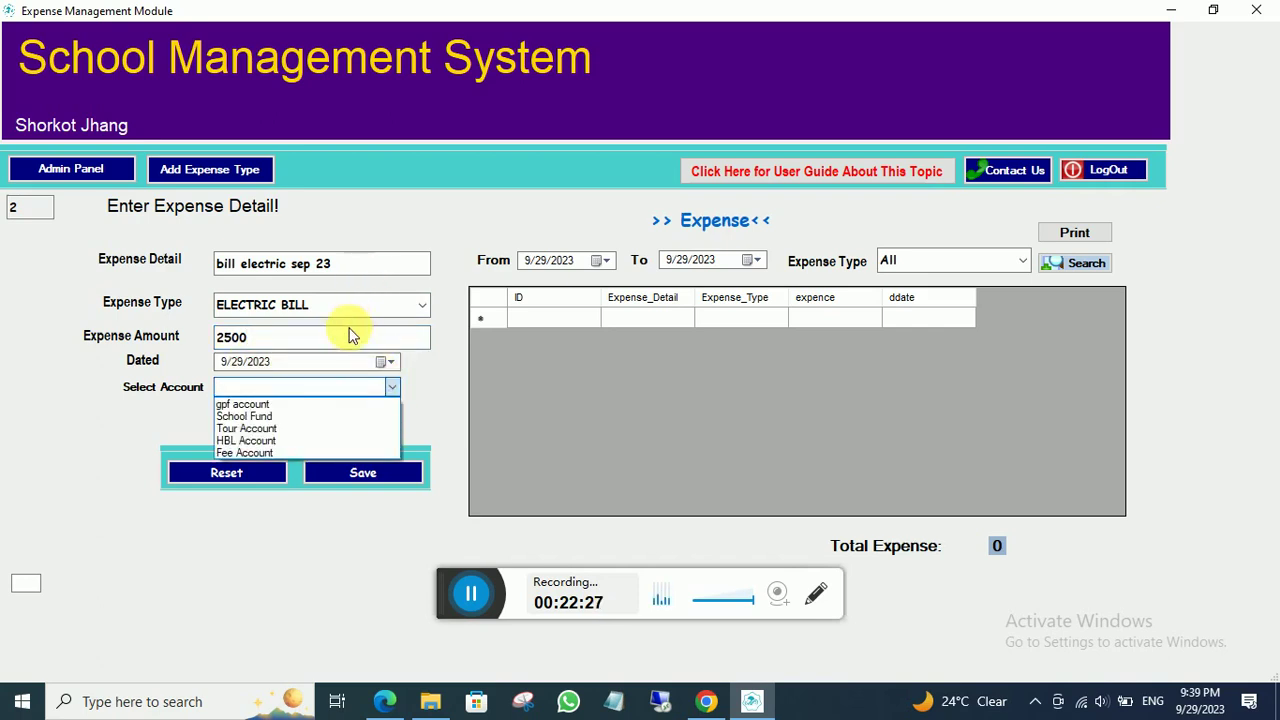
{"action": "left_click", "coordinate": [271, 452]}
{"action": "left_click", "coordinate": [384, 474]}
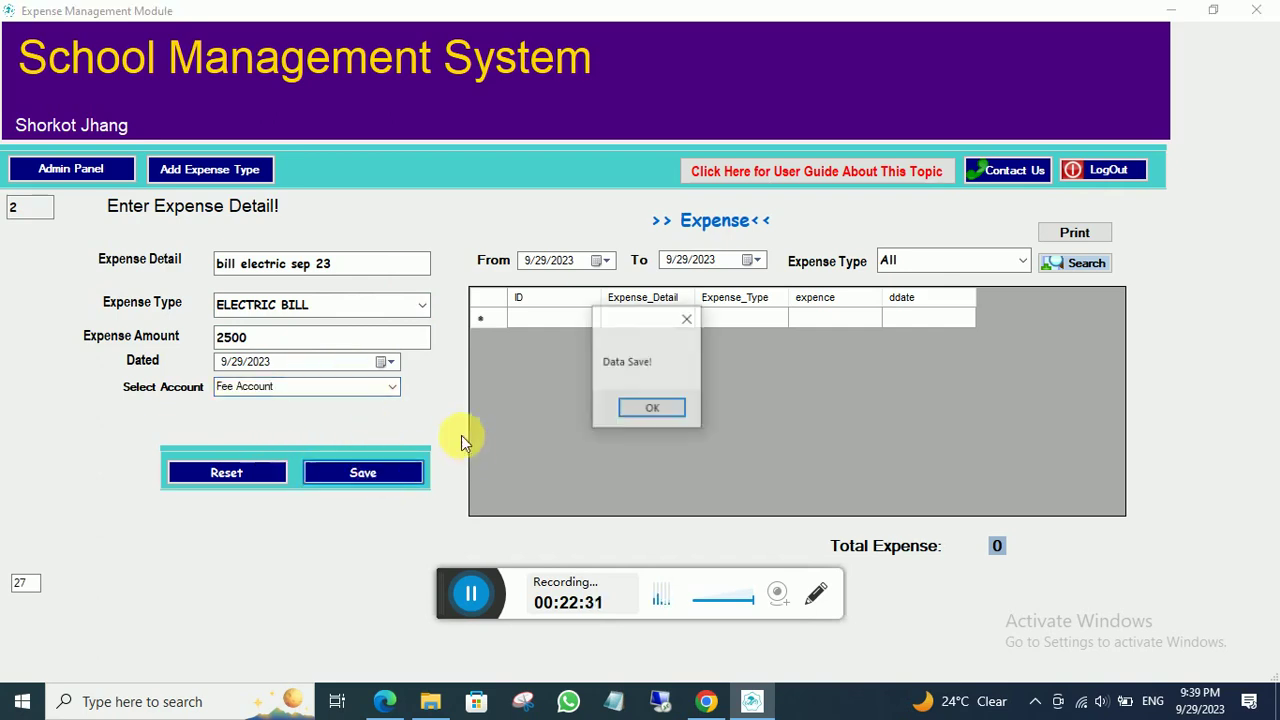
{"action": "left_click", "coordinate": [634, 410]}
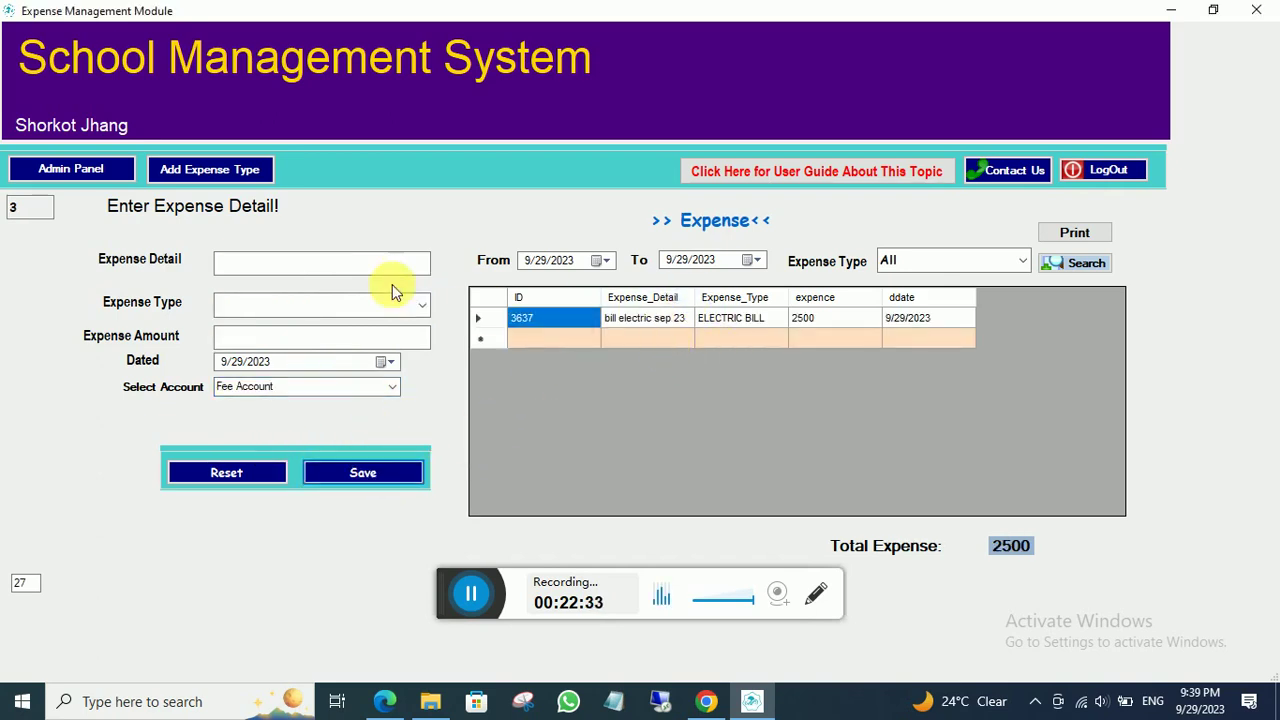
{"action": "left_click", "coordinate": [288, 263]}
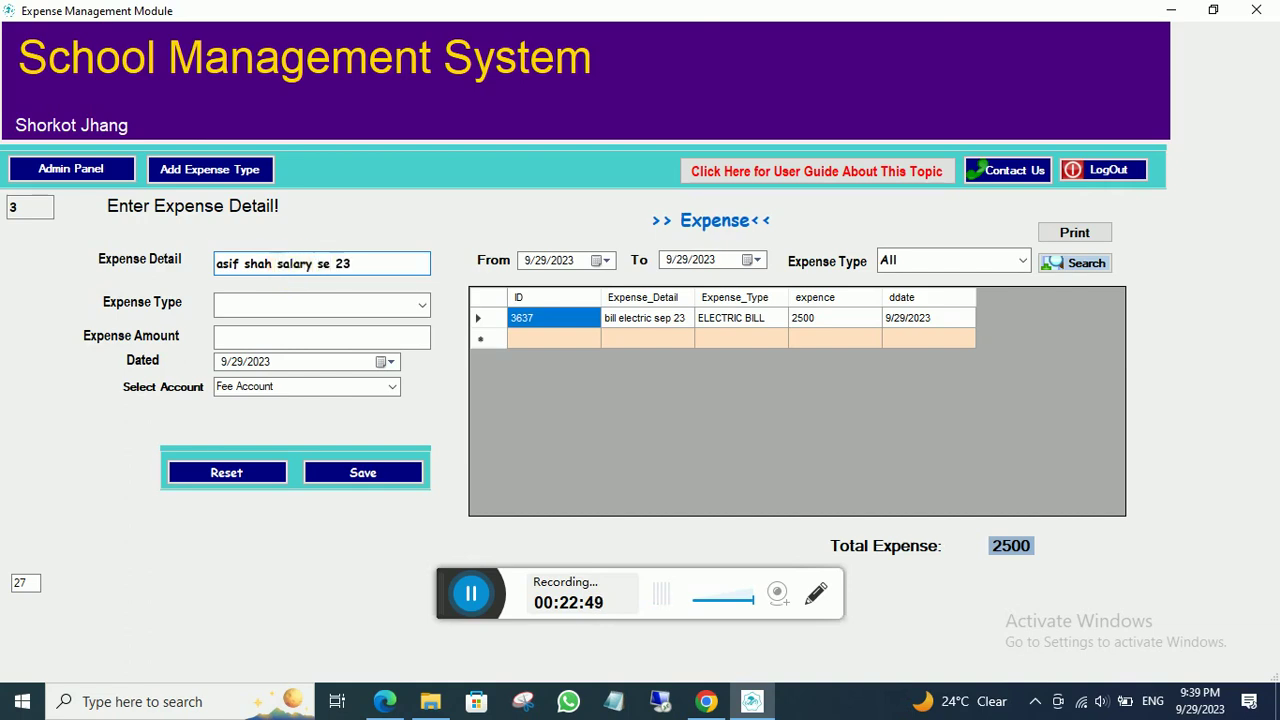
- Save a 5000 STAFF SALARY expense paid from Fee Account and acknowledge the confirmation
{"action": "left_click", "coordinate": [420, 309]}
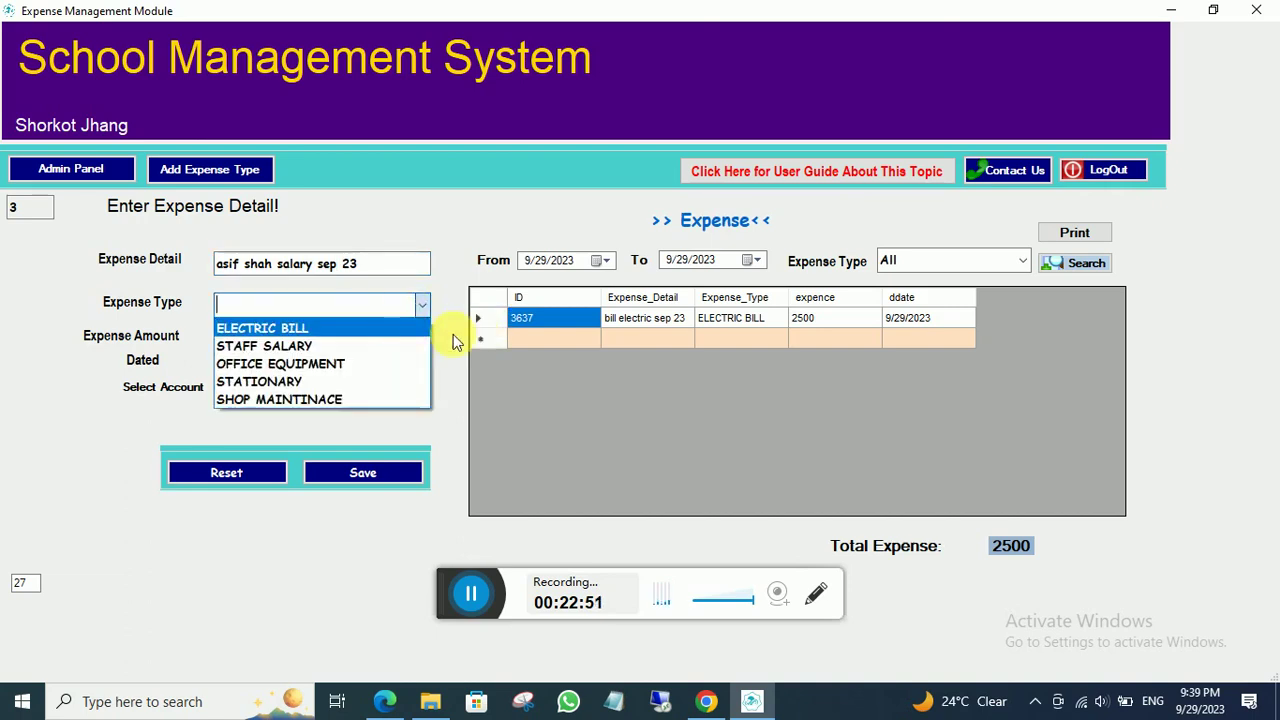
{"action": "left_click", "coordinate": [294, 346]}
{"action": "left_click", "coordinate": [272, 341]}
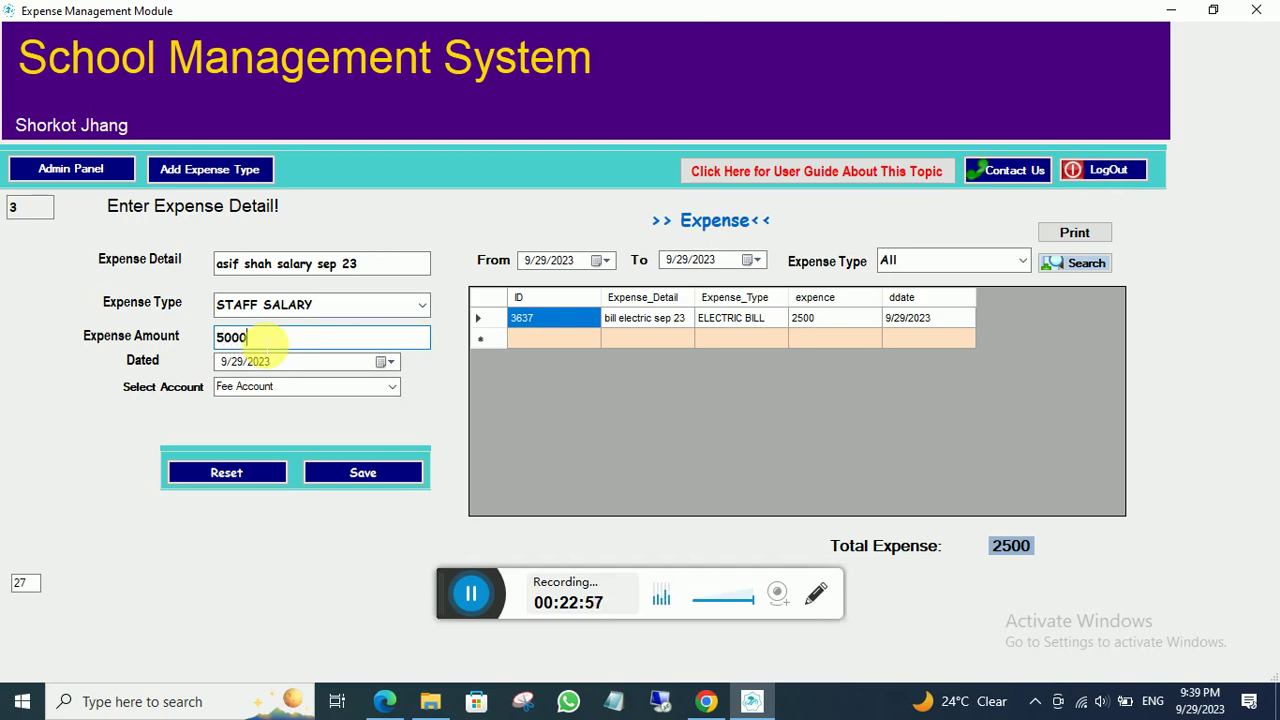
{"action": "left_click", "coordinate": [398, 386]}
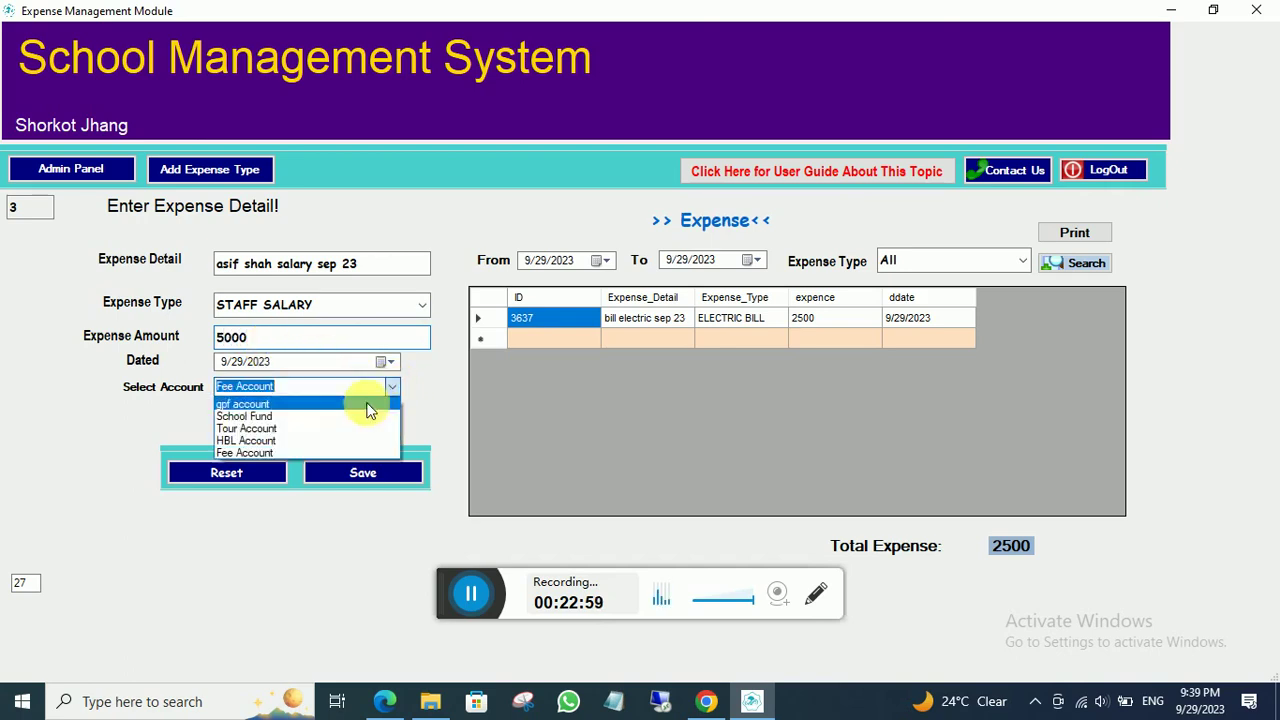
{"action": "left_click", "coordinate": [268, 453]}
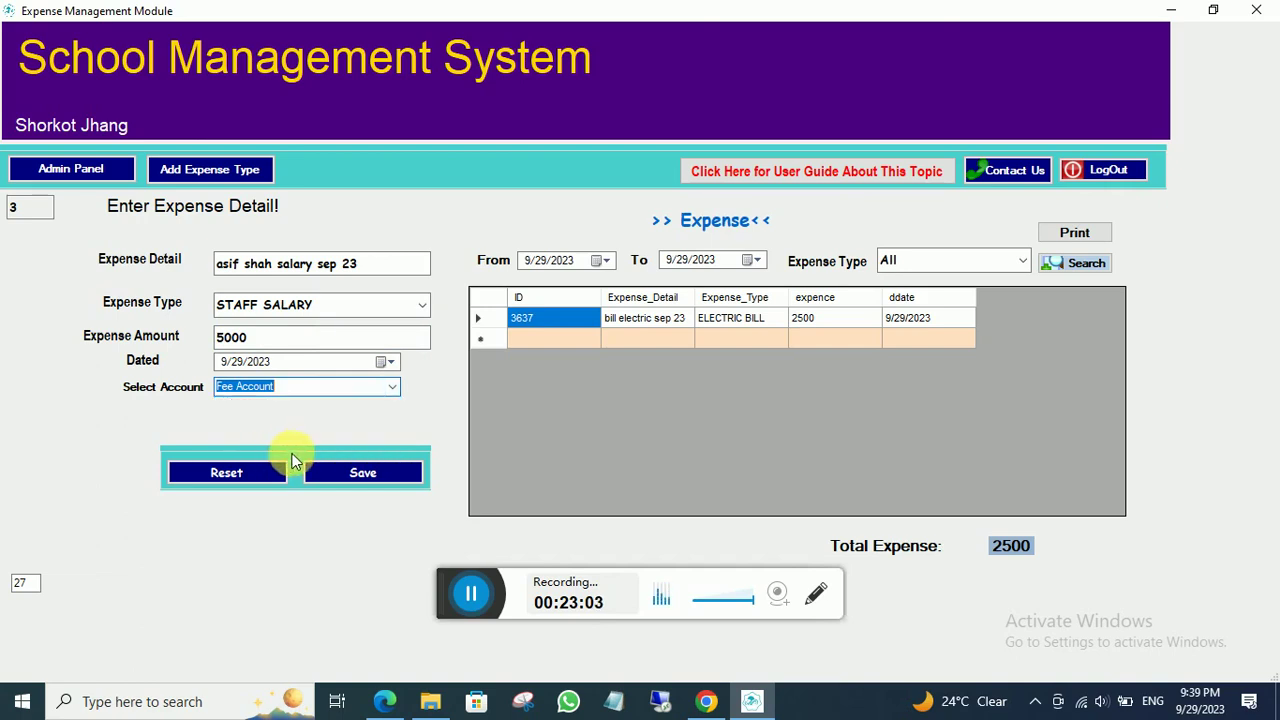
{"action": "left_click", "coordinate": [340, 476]}
{"action": "left_click", "coordinate": [678, 410]}
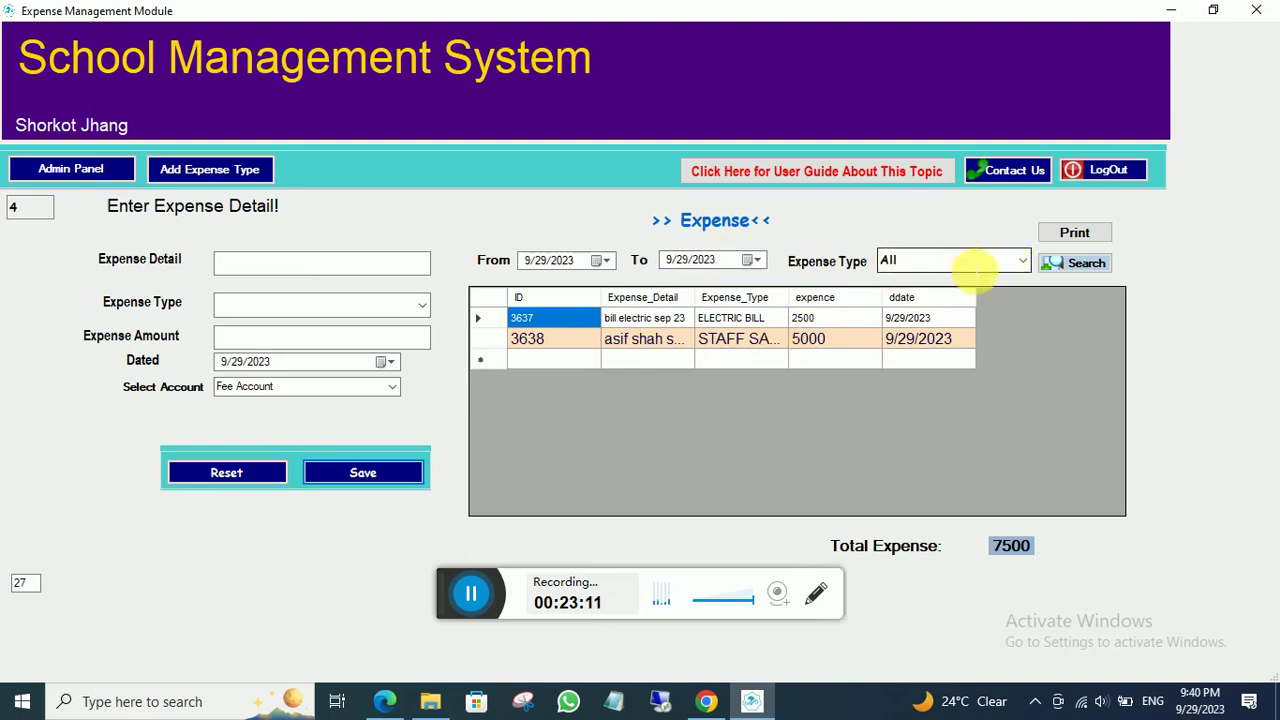
- Leave the Expense Type filter on All and return to the admin panel
{"action": "left_click", "coordinate": [1020, 265]}
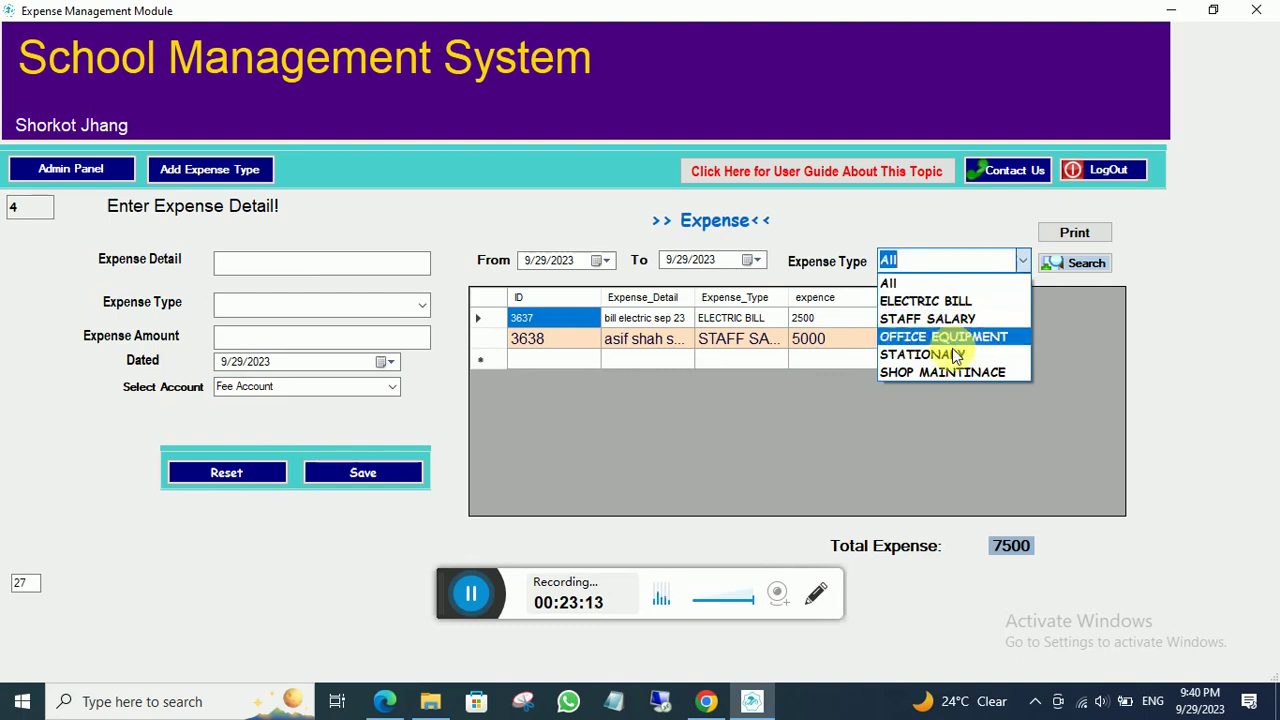
{"action": "left_click", "coordinate": [946, 389]}
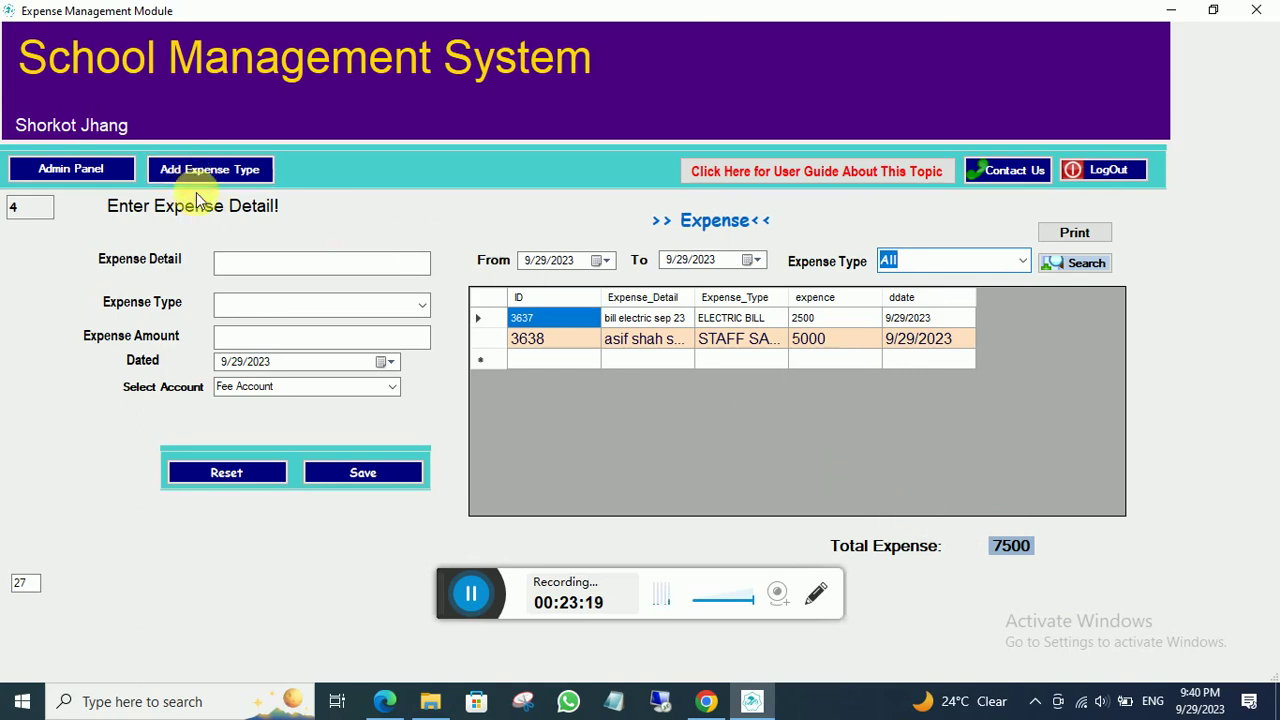
{"action": "left_click", "coordinate": [108, 168]}
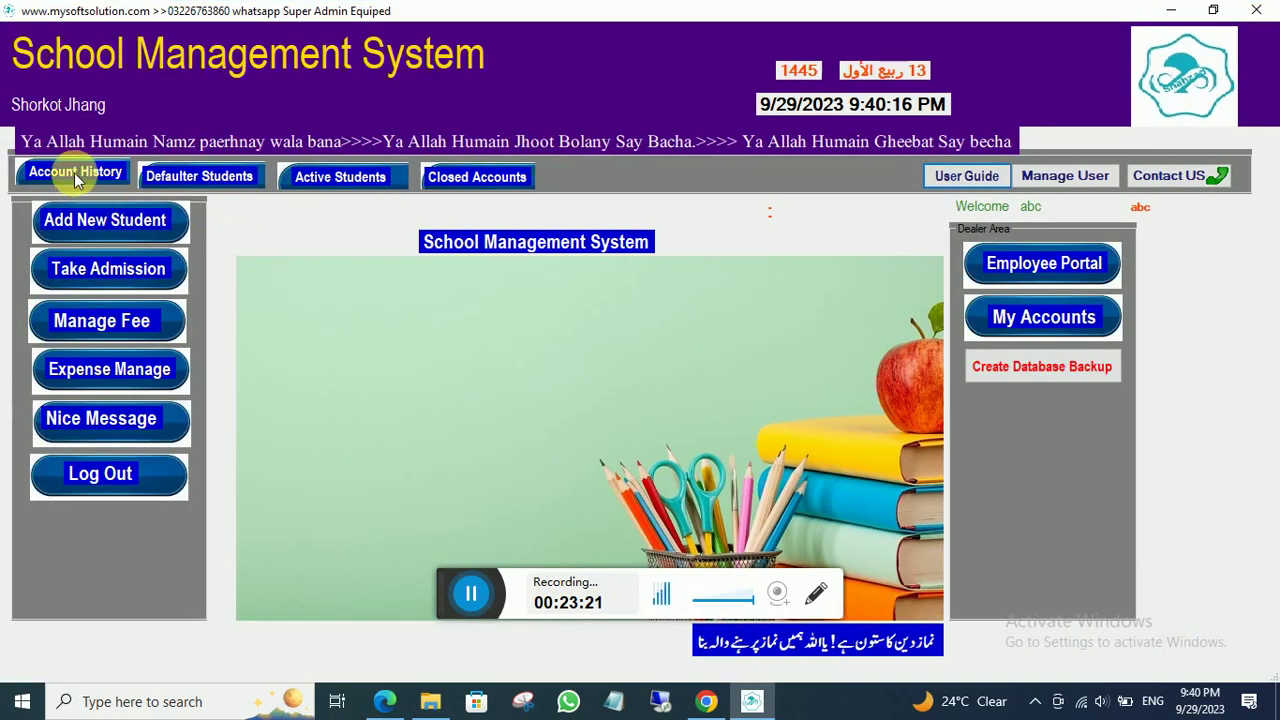
- Search today's account history with transaction type All
{"action": "left_click", "coordinate": [74, 172]}
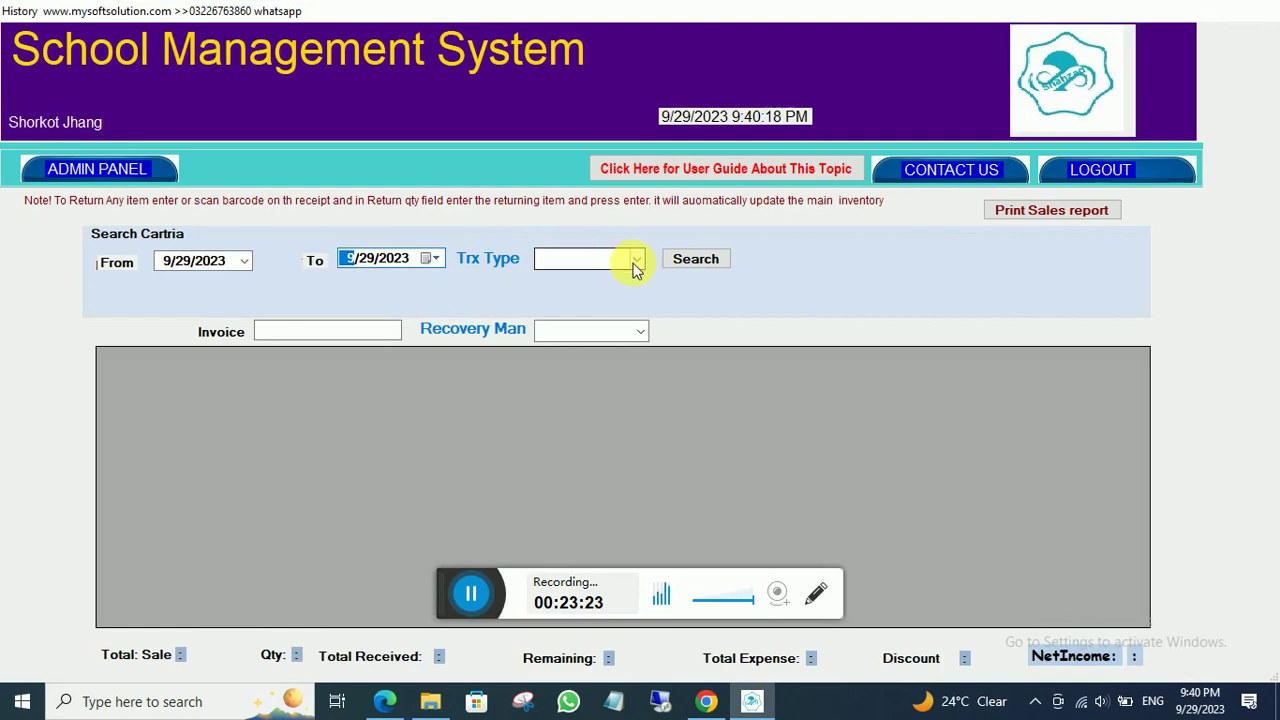
{"action": "left_click", "coordinate": [636, 260]}
{"action": "left_click", "coordinate": [583, 277]}
{"action": "left_click", "coordinate": [690, 259]}
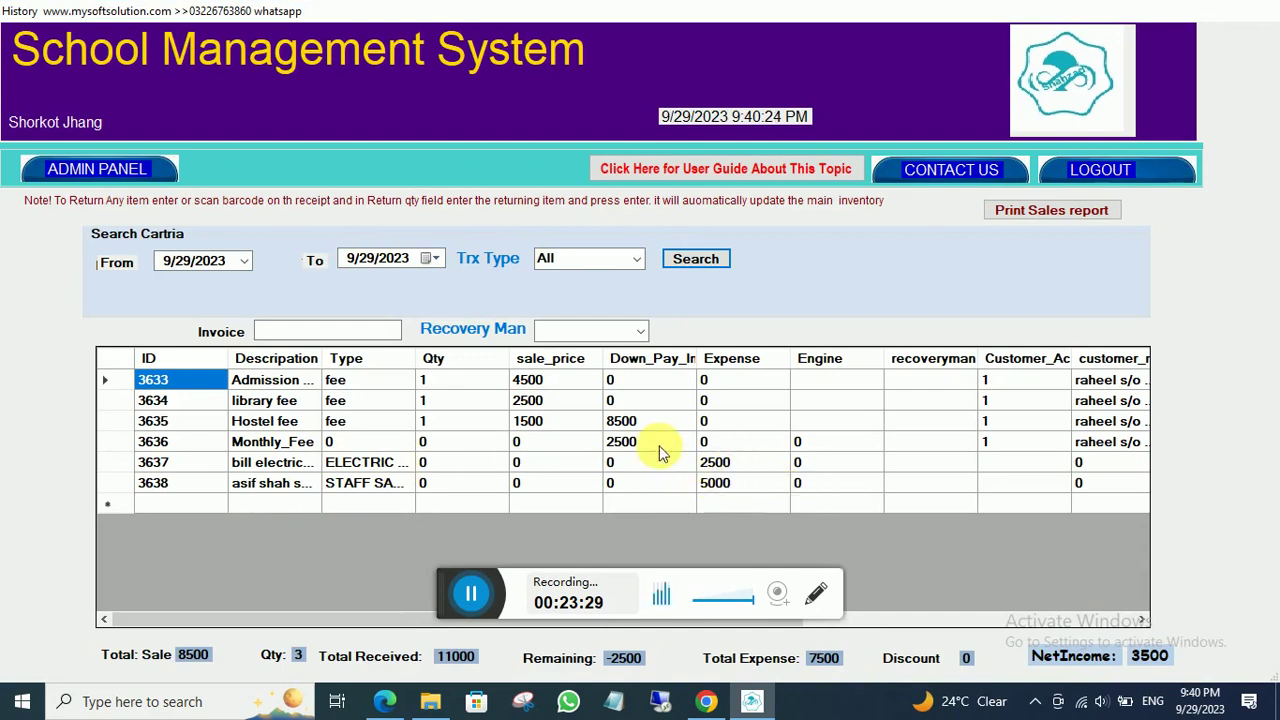
- Filter the history to Expense transactions, widen the Description column, then close the form
{"action": "left_click", "coordinate": [636, 259]}
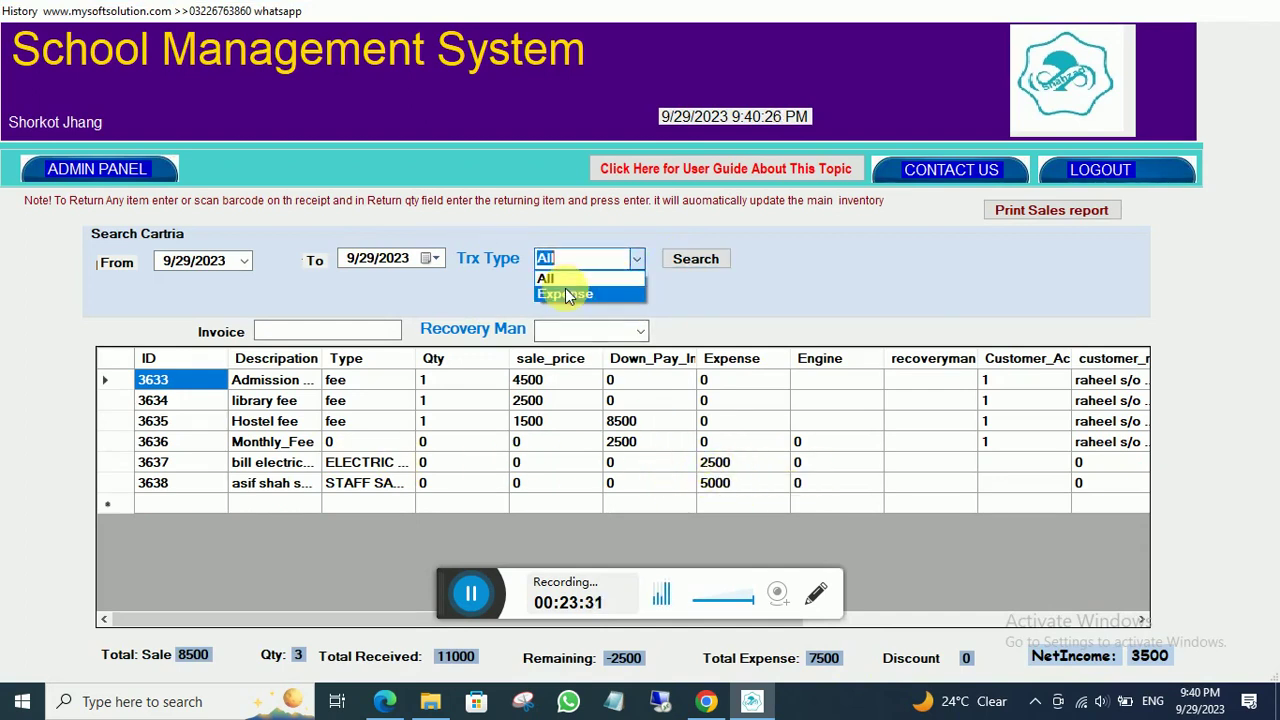
{"action": "left_click", "coordinate": [566, 295]}
{"action": "left_click", "coordinate": [688, 259]}
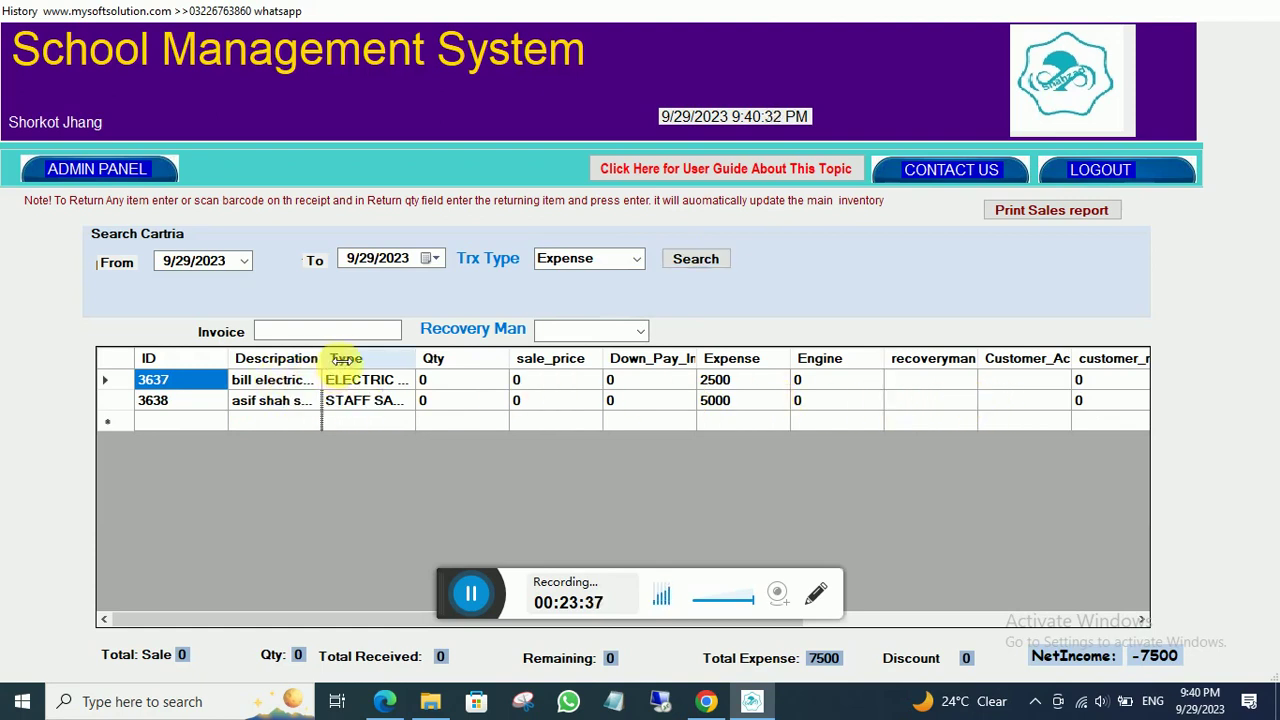
{"action": "double_click", "coordinate": [322, 358]}
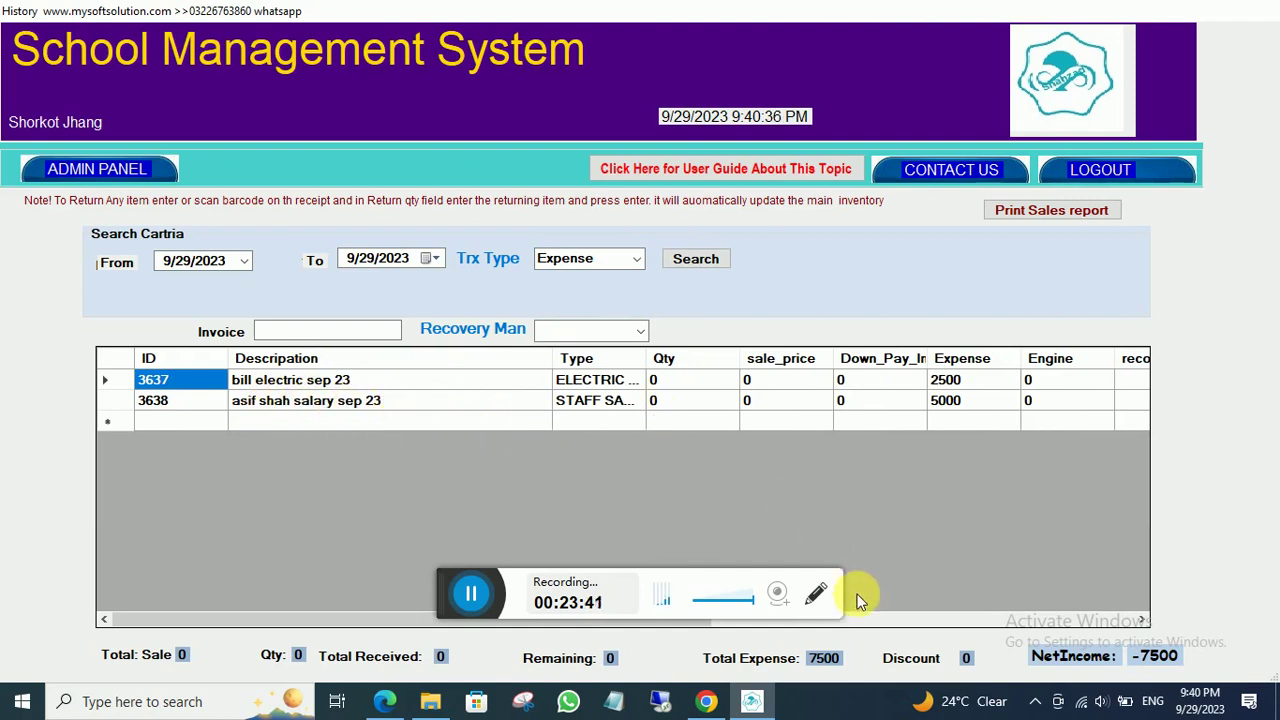
{"action": "left_click", "coordinate": [88, 170]}
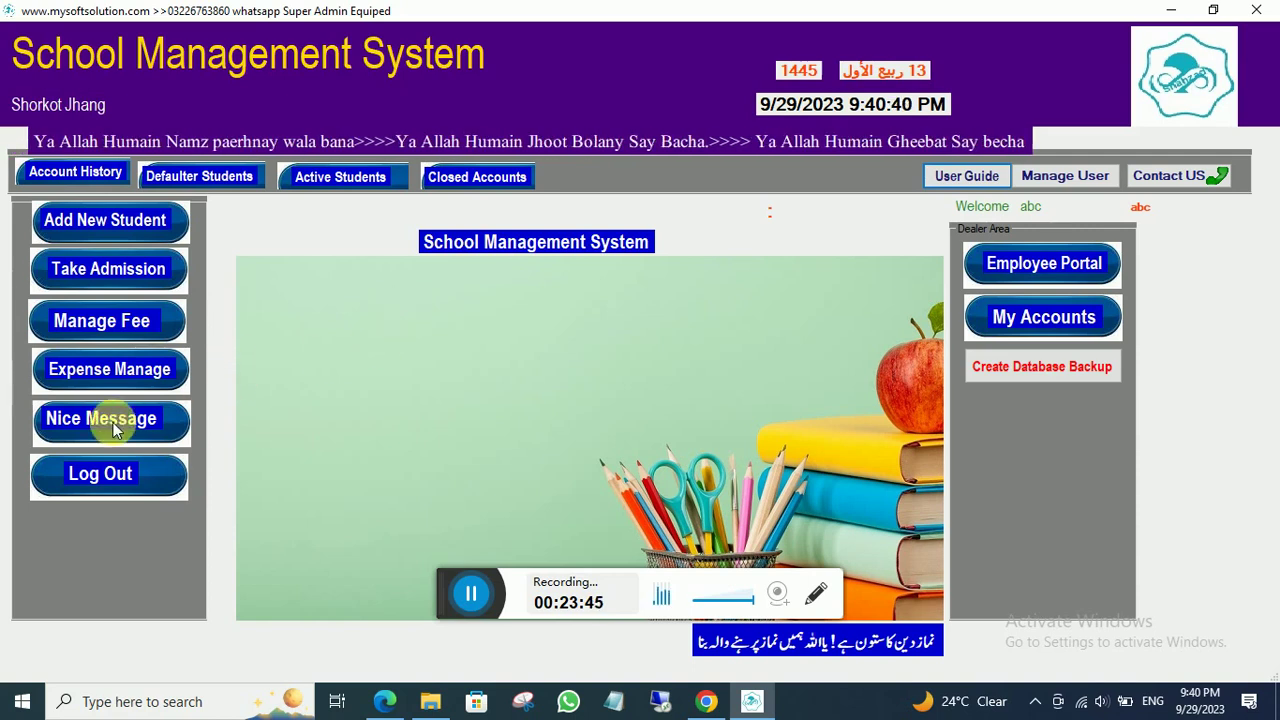
{"action": "left_click", "coordinate": [112, 418]}
{"action": "left_click", "coordinate": [374, 263]}
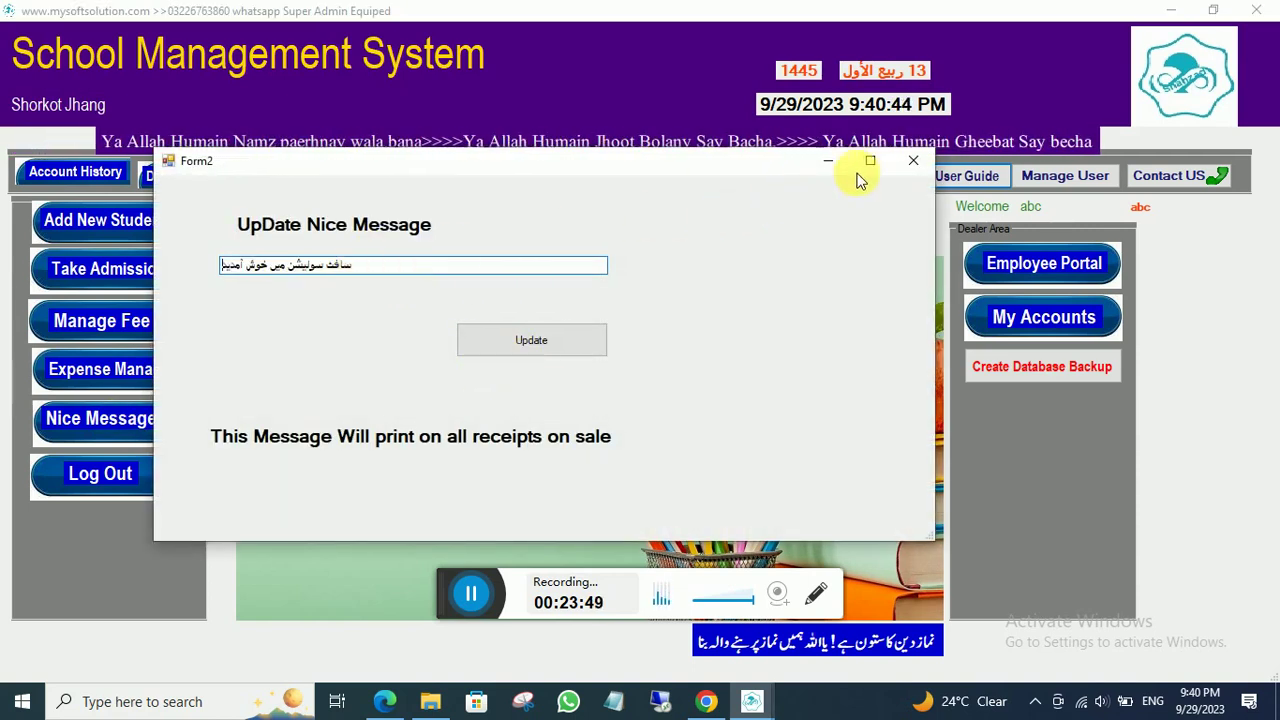
{"action": "left_click", "coordinate": [900, 162]}
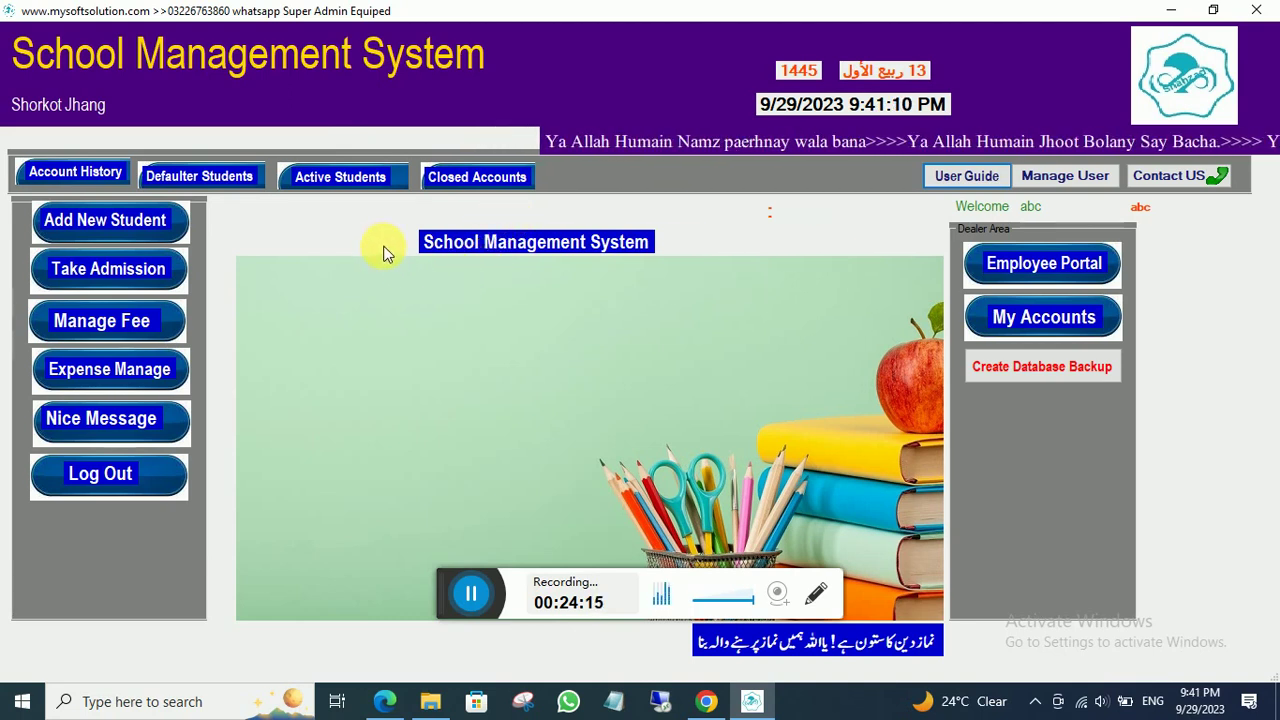
- Search the history with transaction type All, then reopen the fee status list showing the 2500 due
{"action": "left_click", "coordinate": [333, 182]}
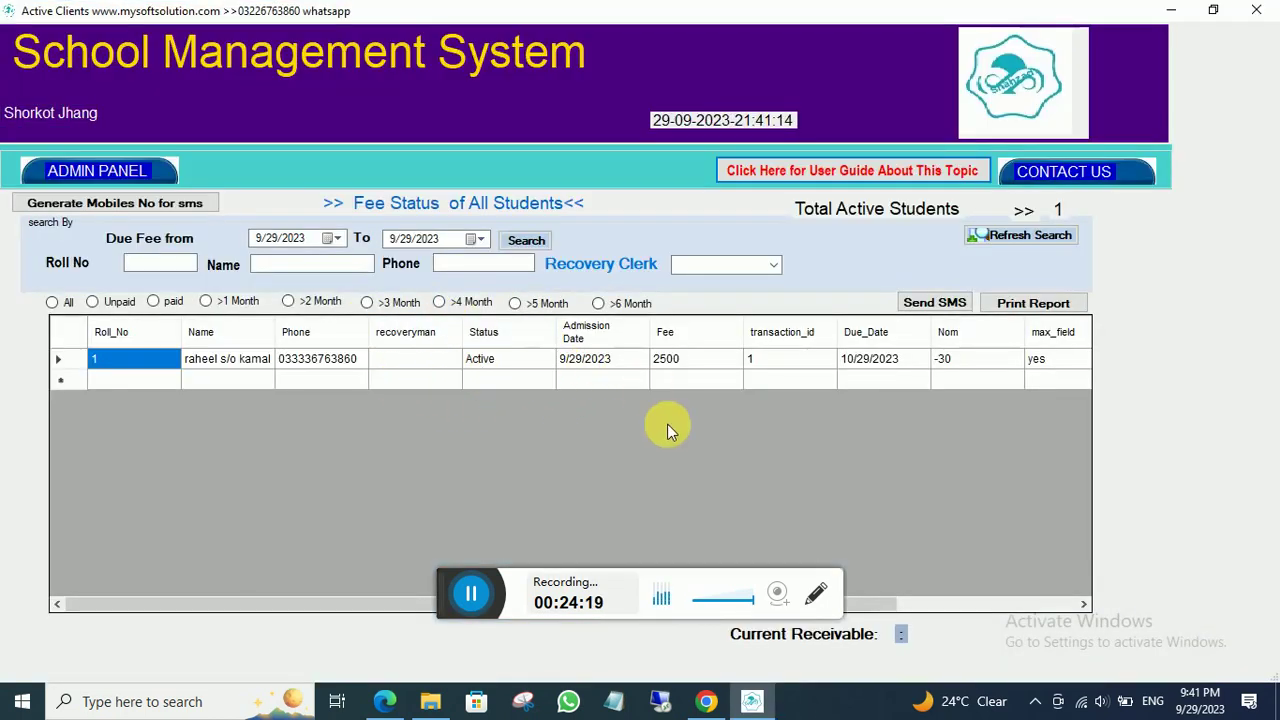
{"action": "left_click", "coordinate": [68, 170]}
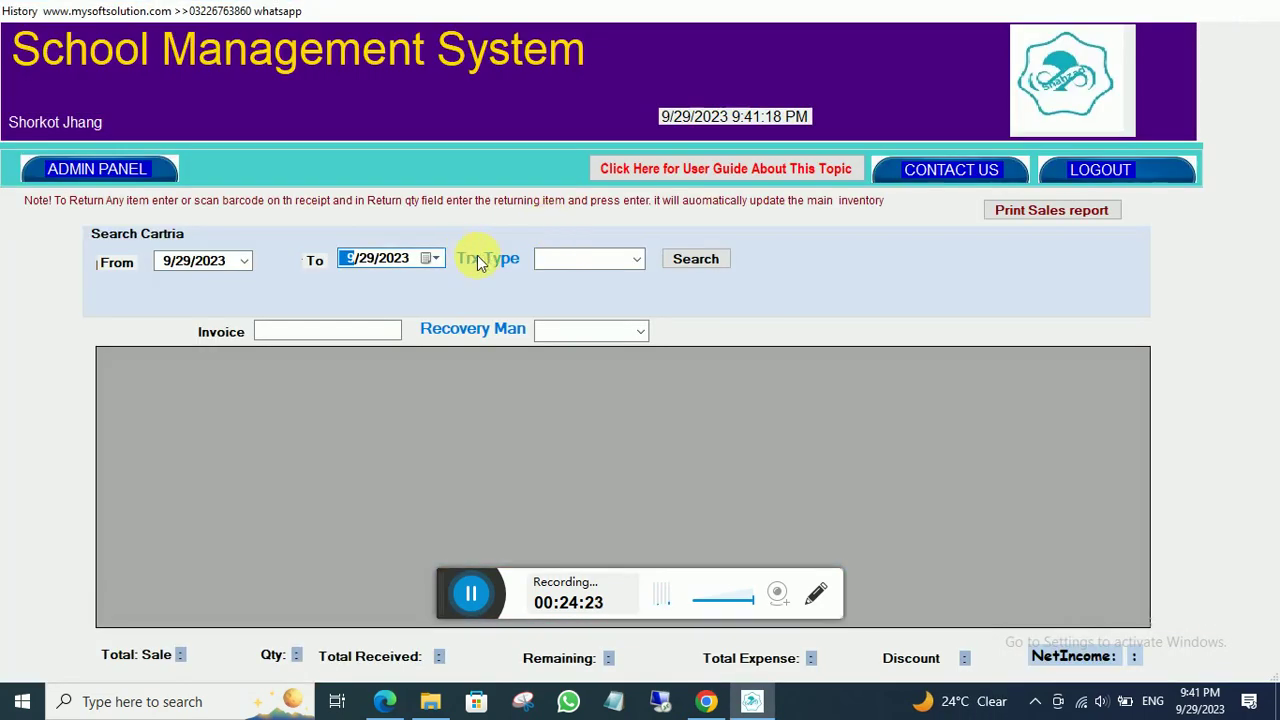
{"action": "left_click", "coordinate": [632, 263]}
{"action": "left_click", "coordinate": [636, 262]}
{"action": "left_click", "coordinate": [589, 279]}
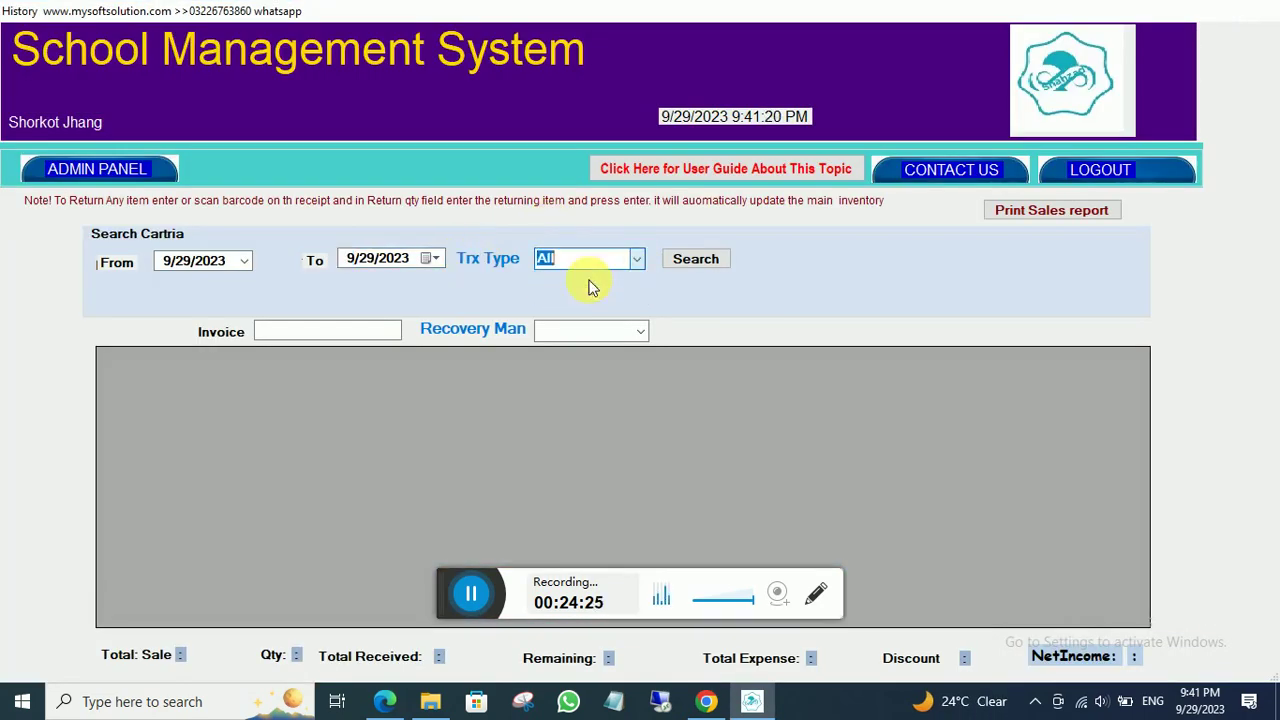
{"action": "left_click", "coordinate": [704, 260]}
{"action": "left_click", "coordinate": [68, 171]}
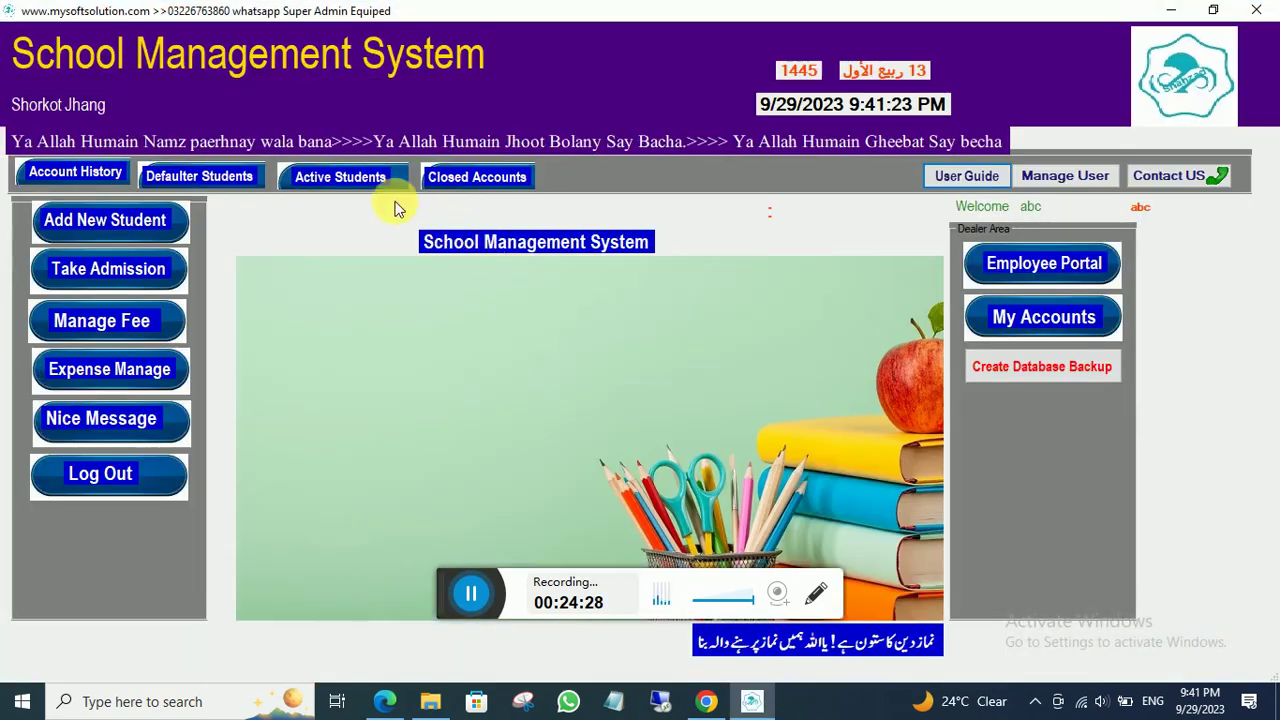
{"action": "left_click", "coordinate": [357, 180]}
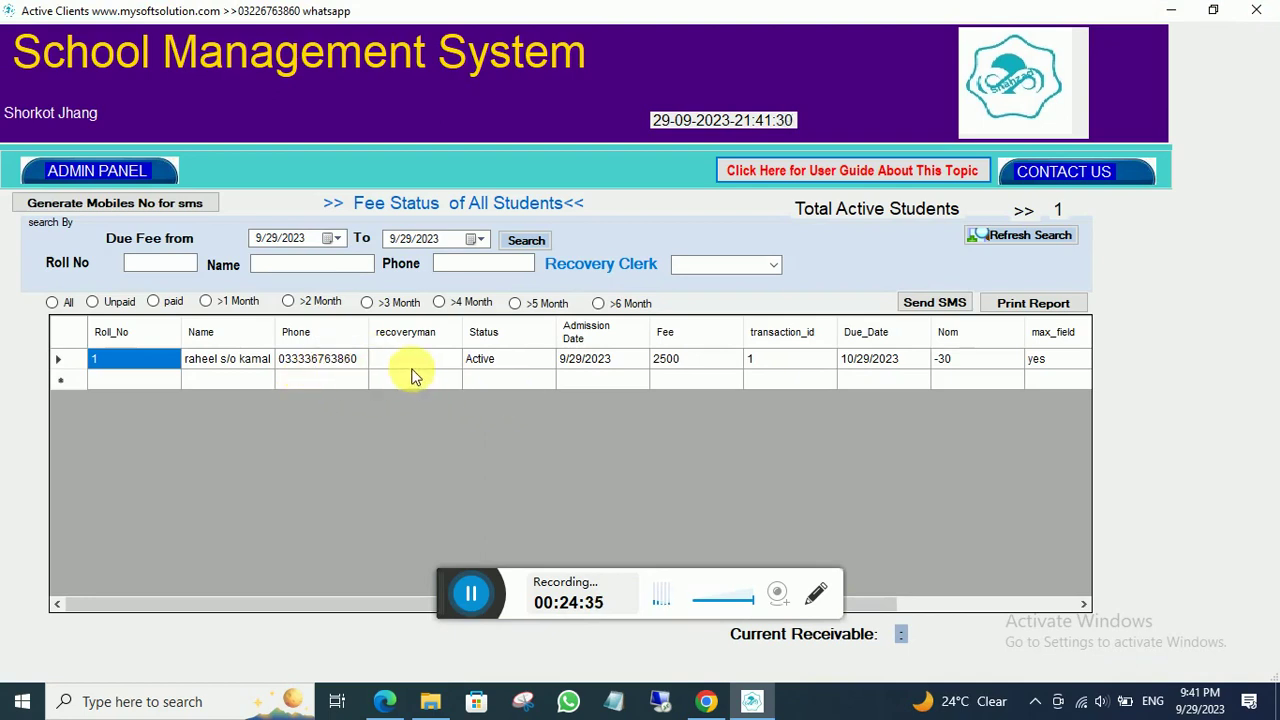
- Search for fees due between 10/1/2023 and 10/31/2023, then return to the admin dashboard
{"action": "left_click", "coordinate": [338, 240]}
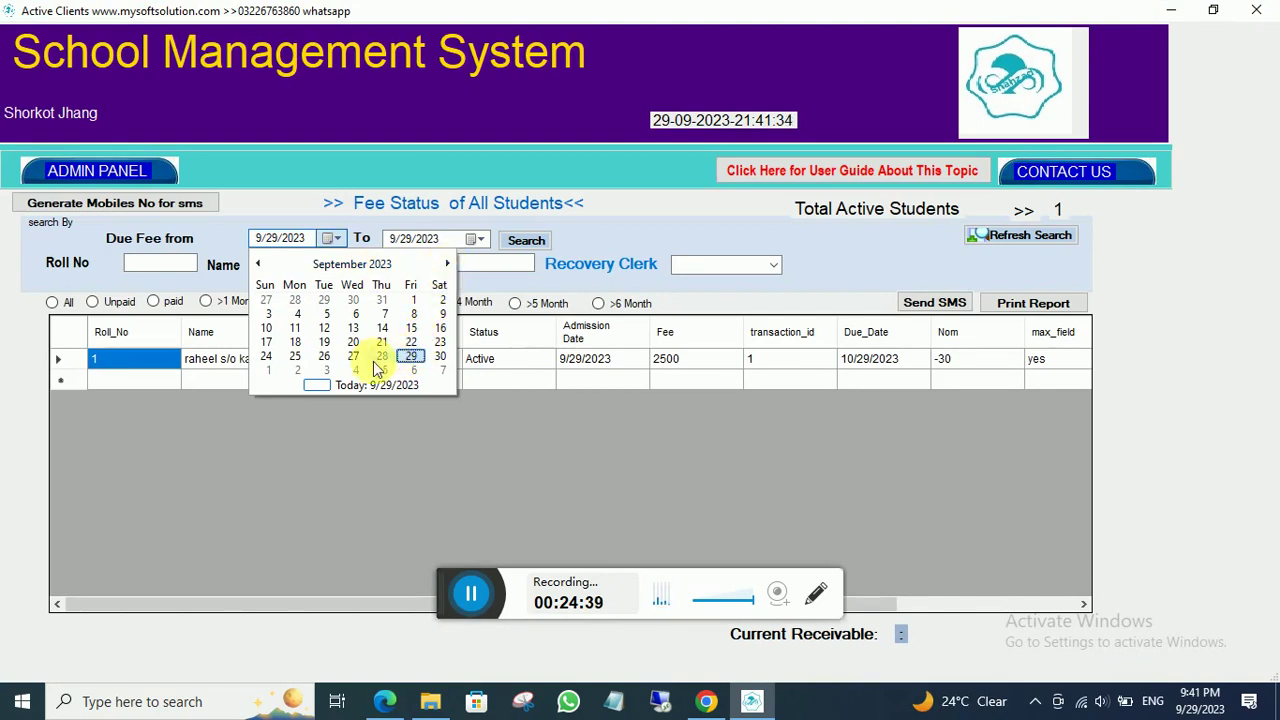
{"action": "left_click", "coordinate": [269, 371]}
{"action": "left_click", "coordinate": [482, 239]}
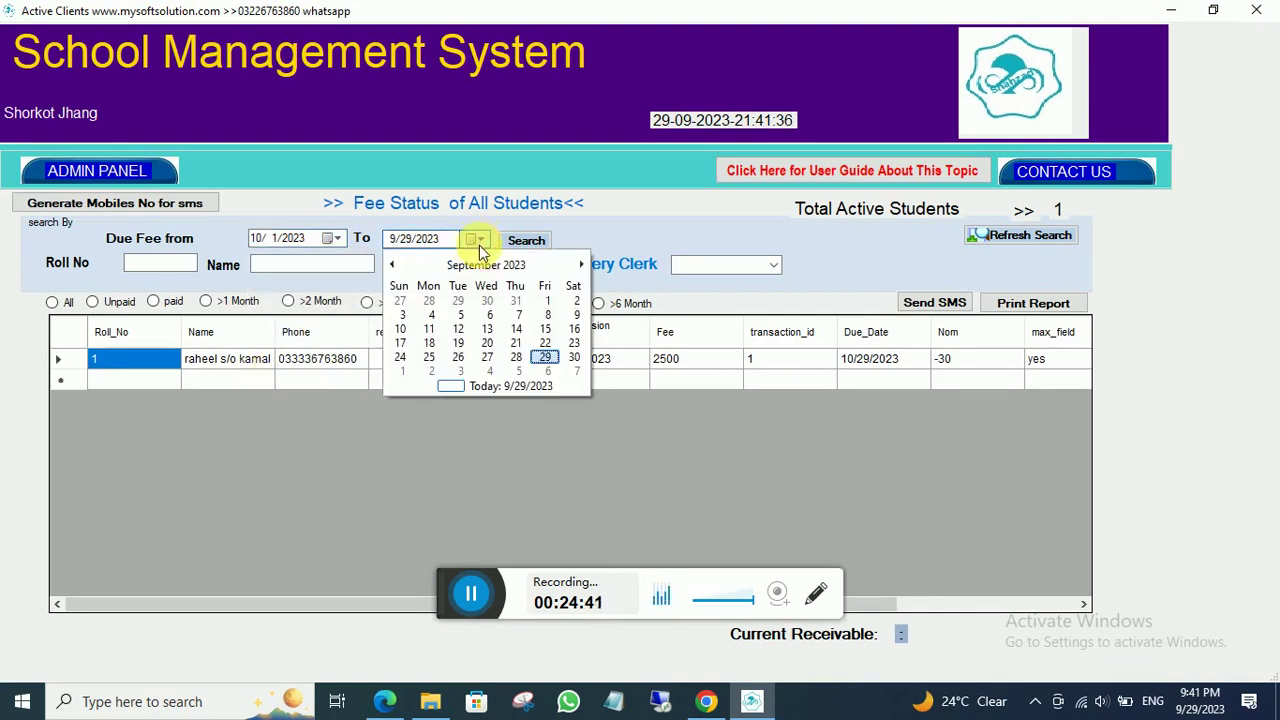
{"action": "left_click", "coordinate": [581, 264]}
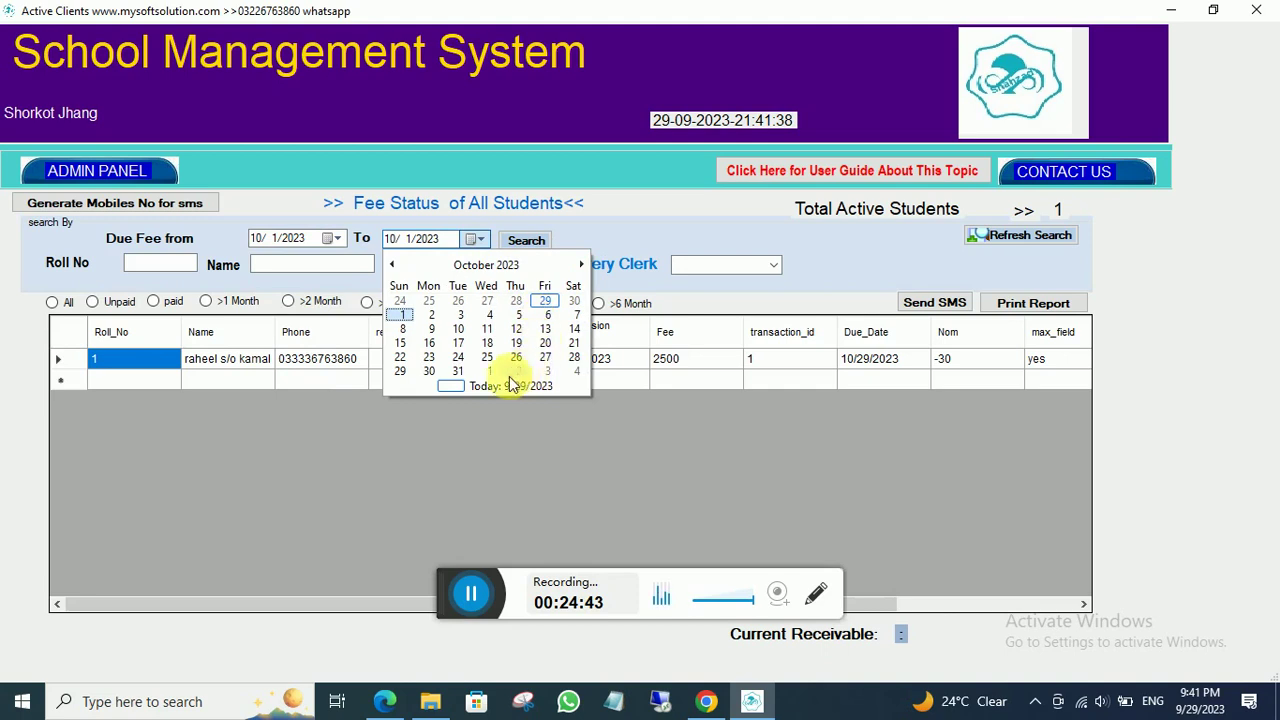
{"action": "left_click", "coordinate": [457, 371]}
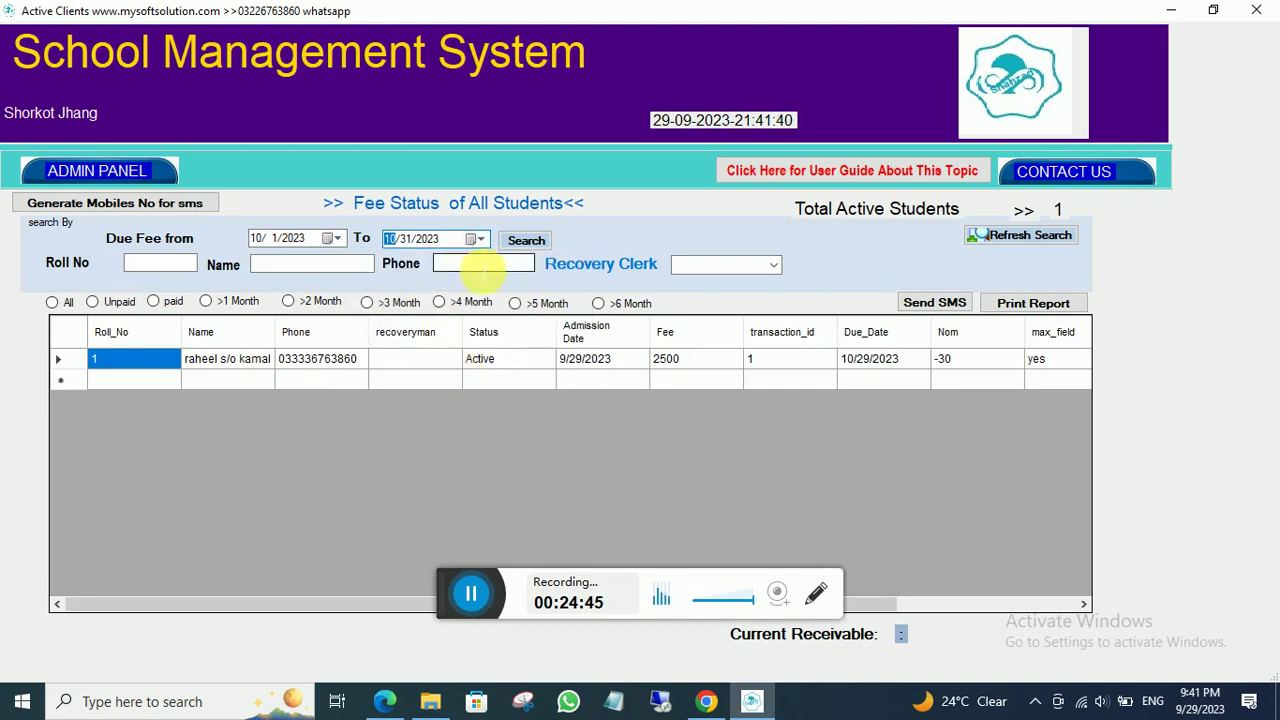
{"action": "left_click", "coordinate": [527, 241]}
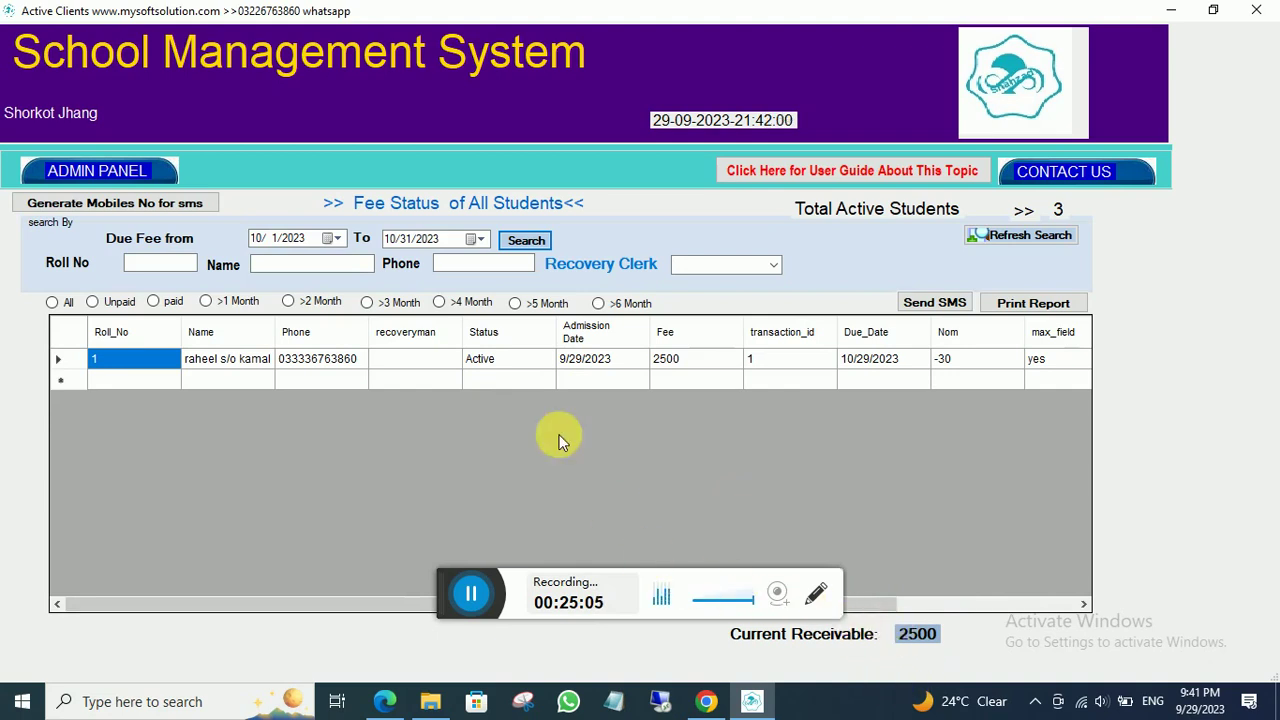
{"action": "left_click", "coordinate": [112, 168]}
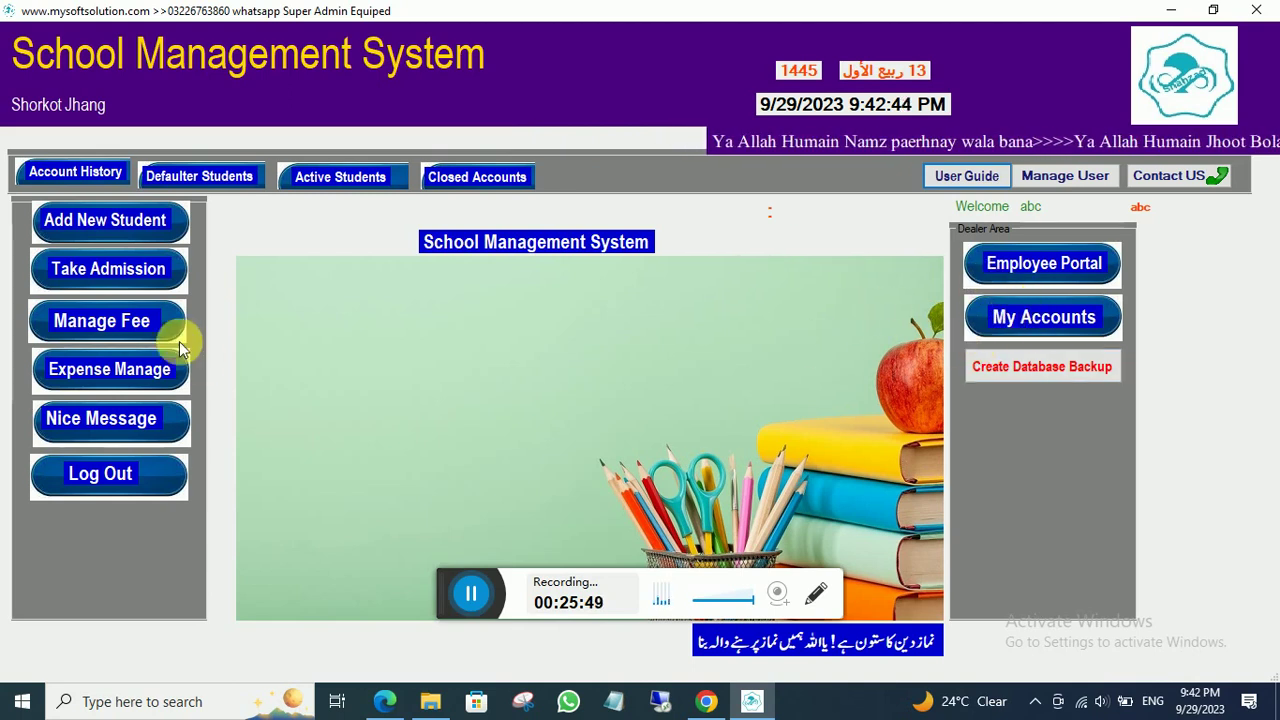
{"action": "left_click", "coordinate": [112, 474]}
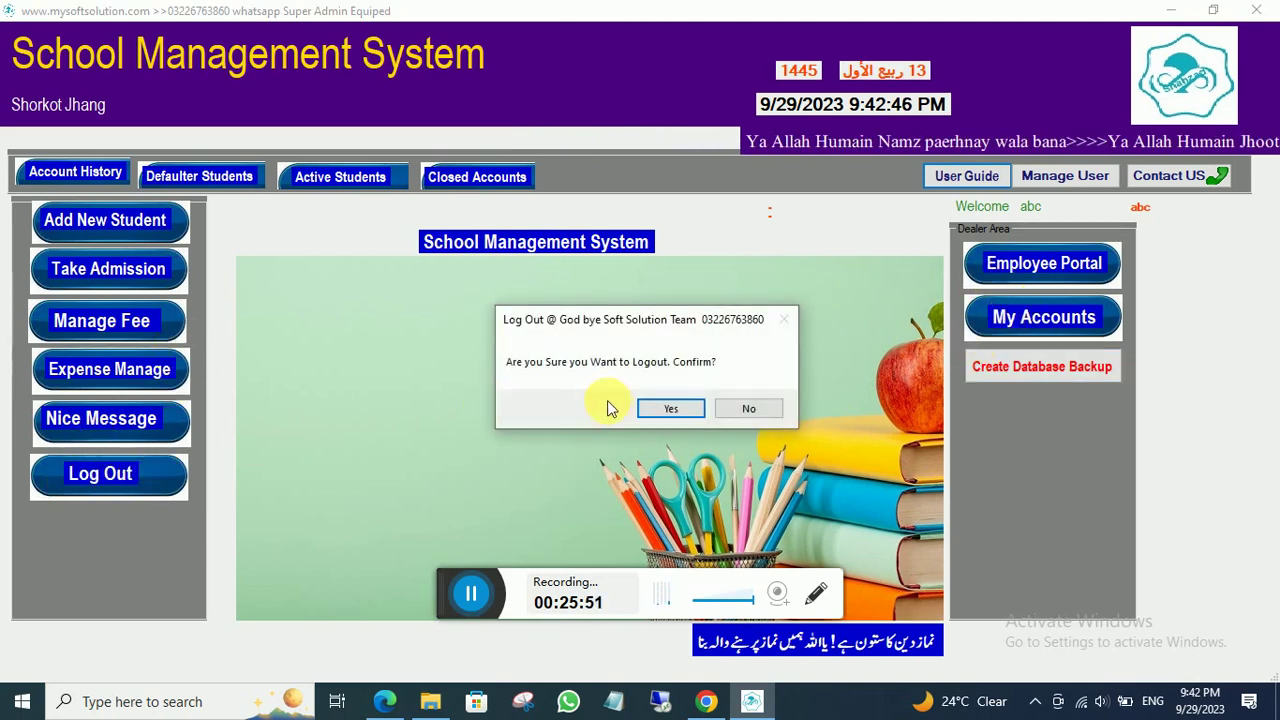
{"action": "left_click", "coordinate": [734, 414]}
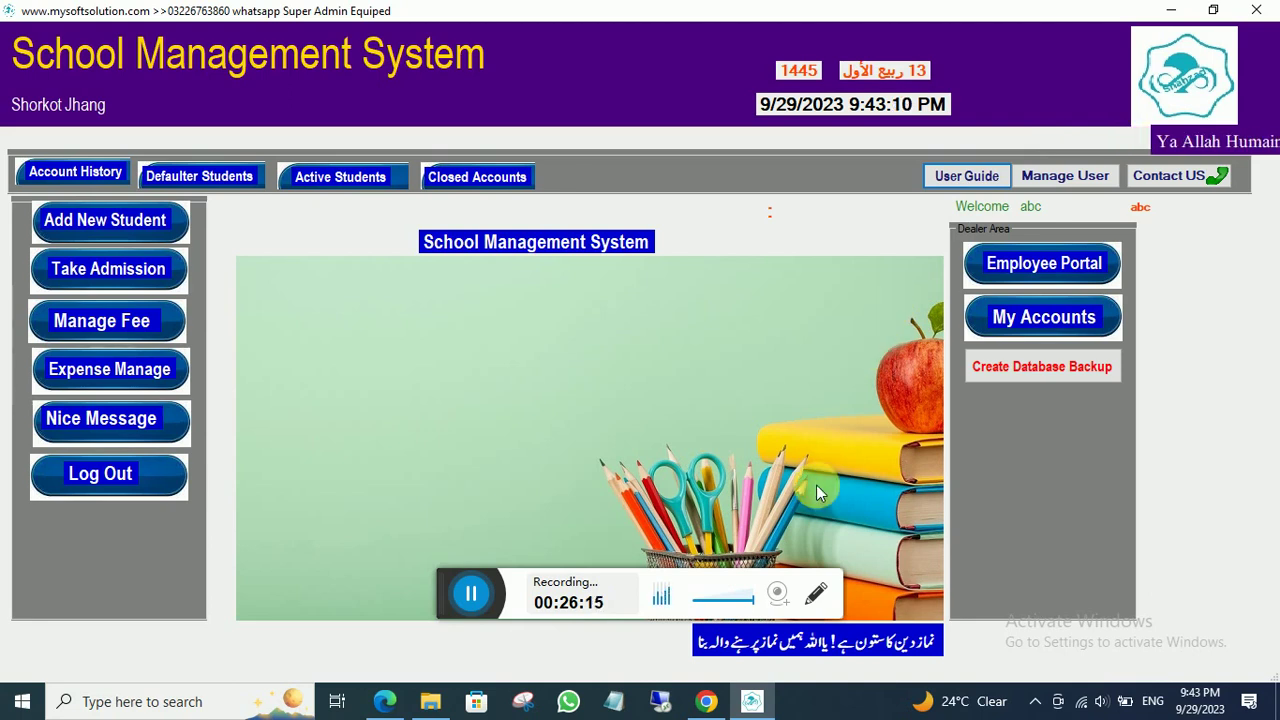
{"action": "key", "text": "alt+Tab"}
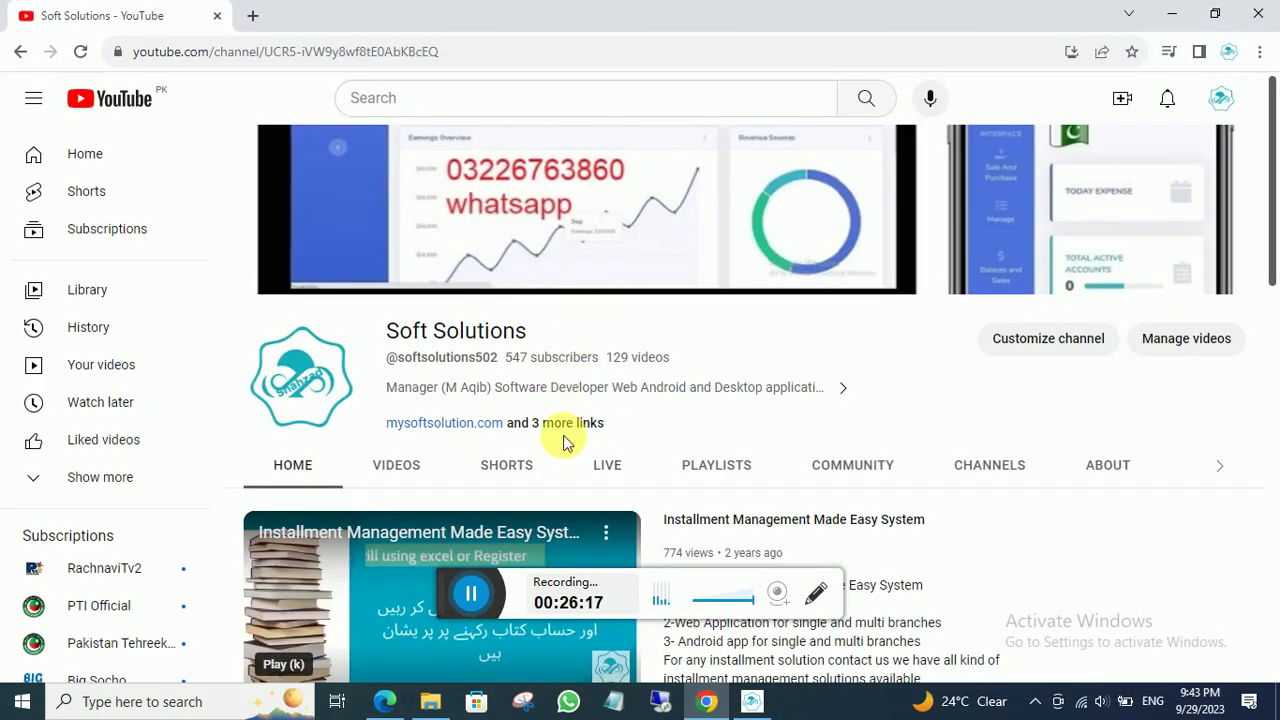
{"action": "scroll", "coordinate": [563, 443], "scroll_direction": "down", "scroll_amount": 5}
{"action": "scroll", "coordinate": [549, 420], "scroll_direction": "up", "scroll_amount": 5}
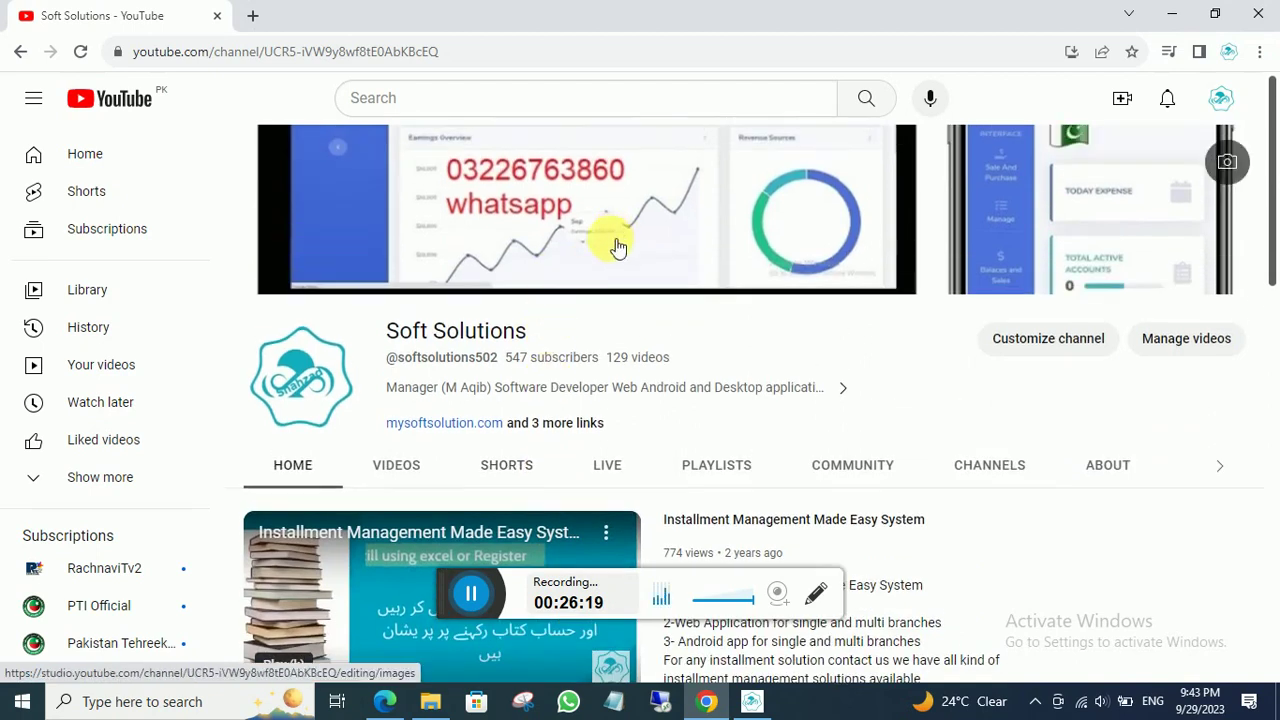
{"action": "left_click", "coordinate": [1173, 16]}
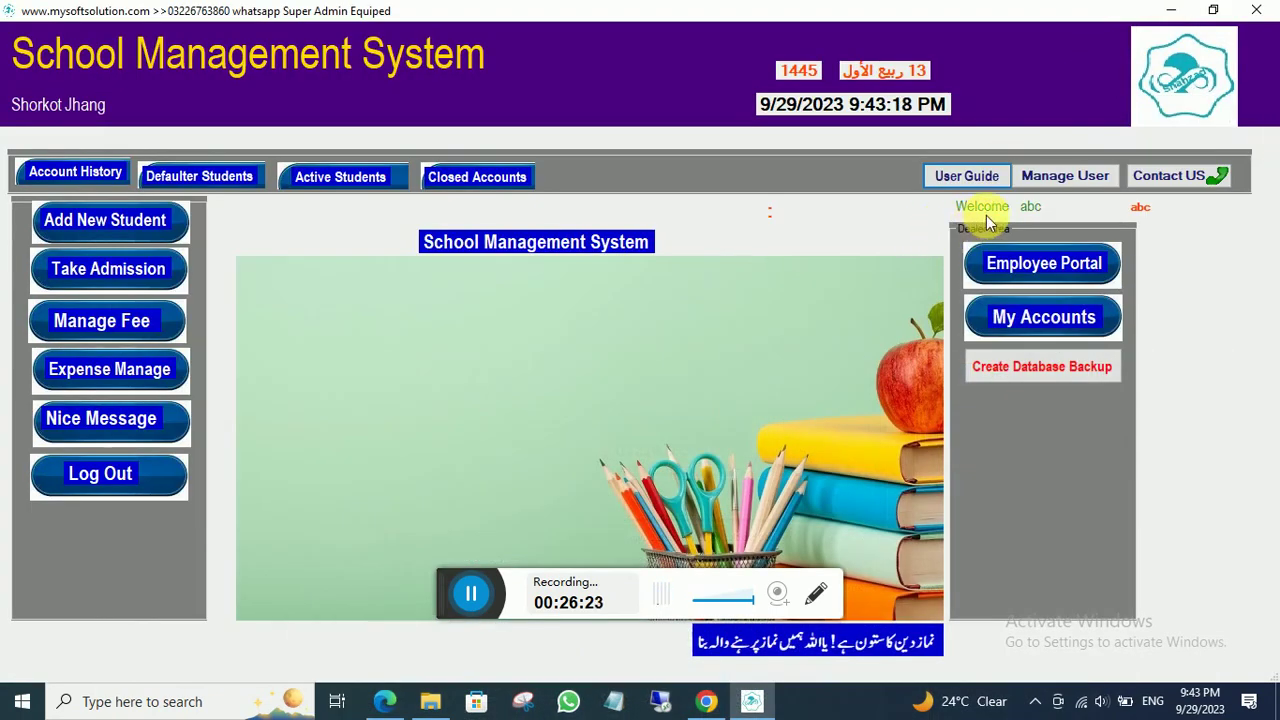
- View the Contact Us page, go back to the Admin Panel, and reopen Contact Us
{"action": "left_click", "coordinate": [1140, 178]}
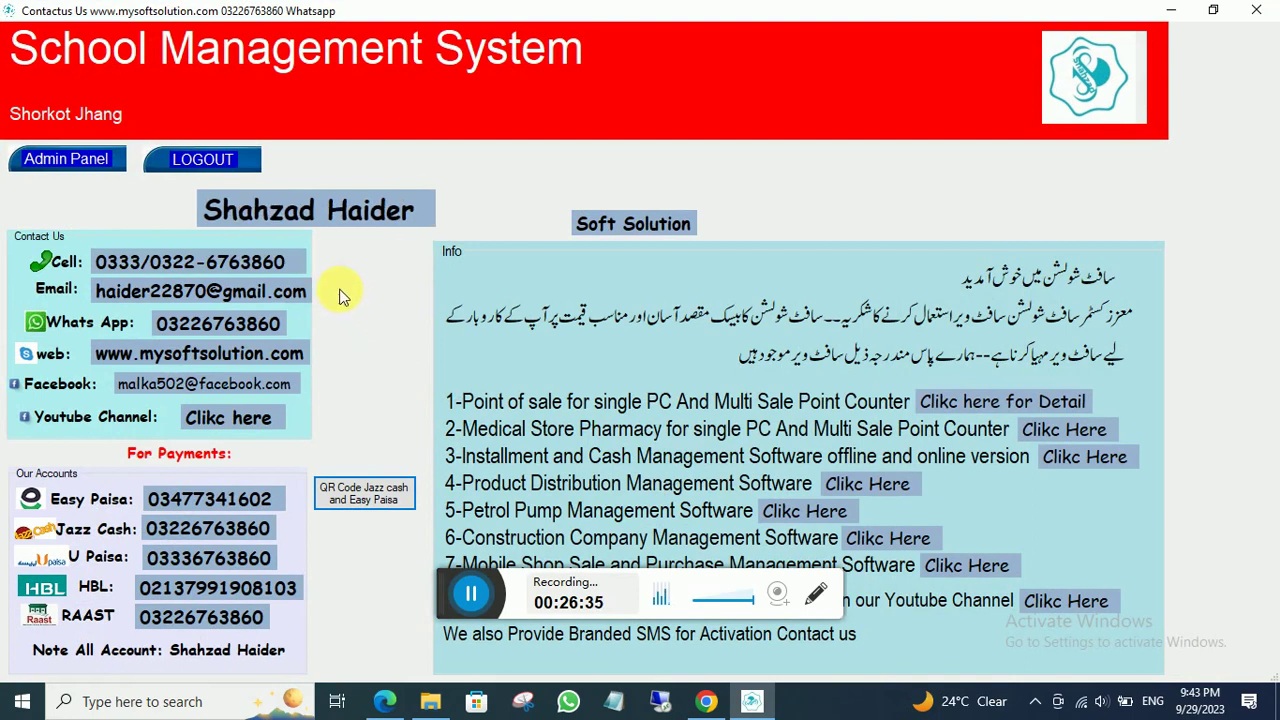
{"action": "left_click", "coordinate": [91, 159]}
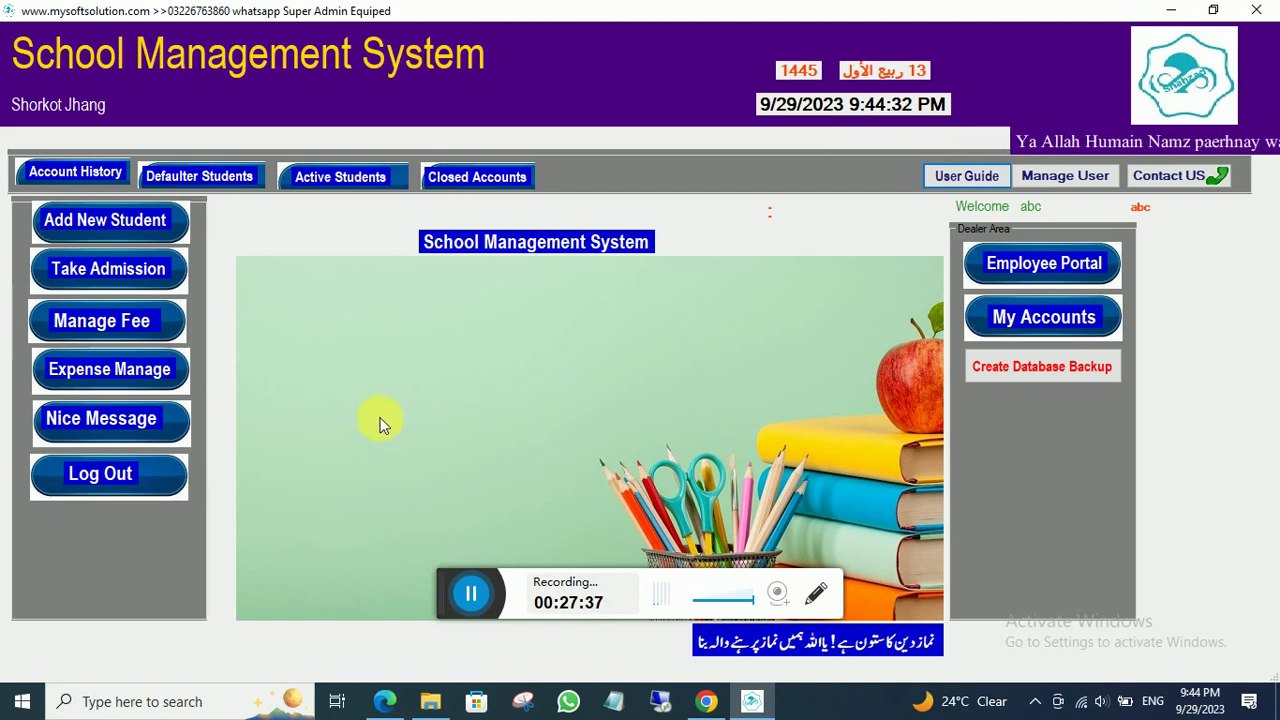
{"action": "left_click", "coordinate": [1160, 175]}
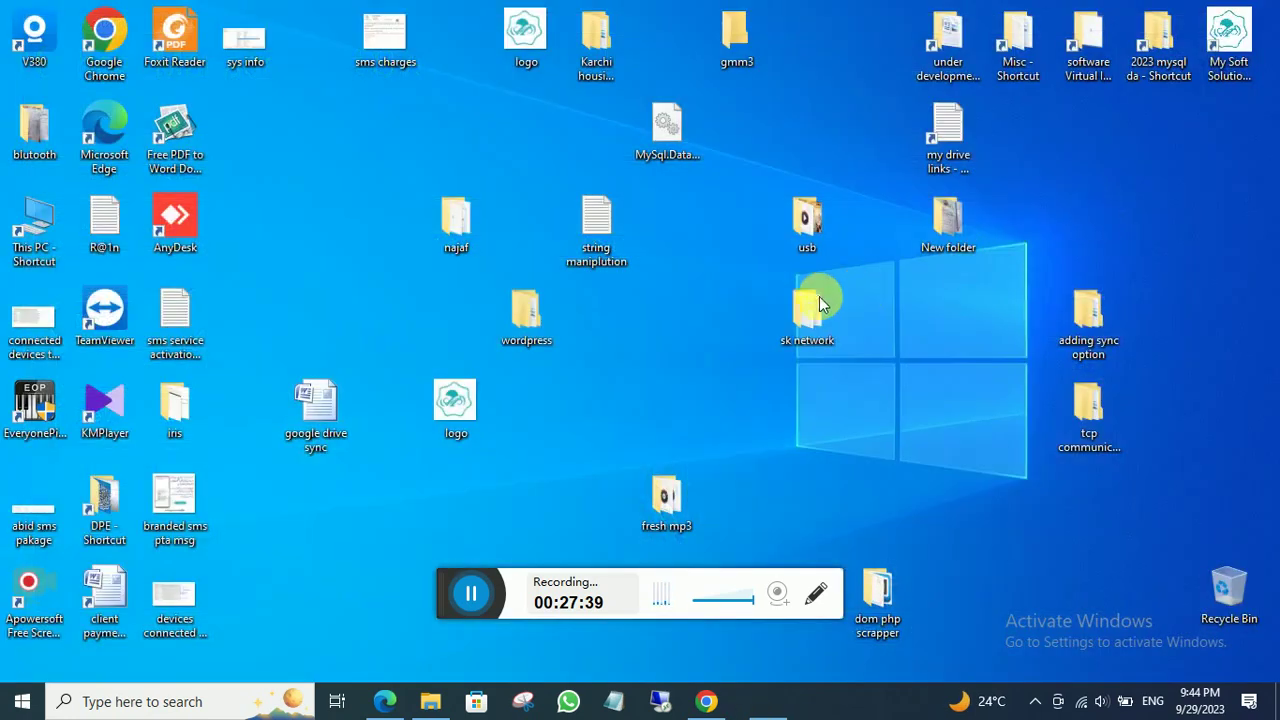